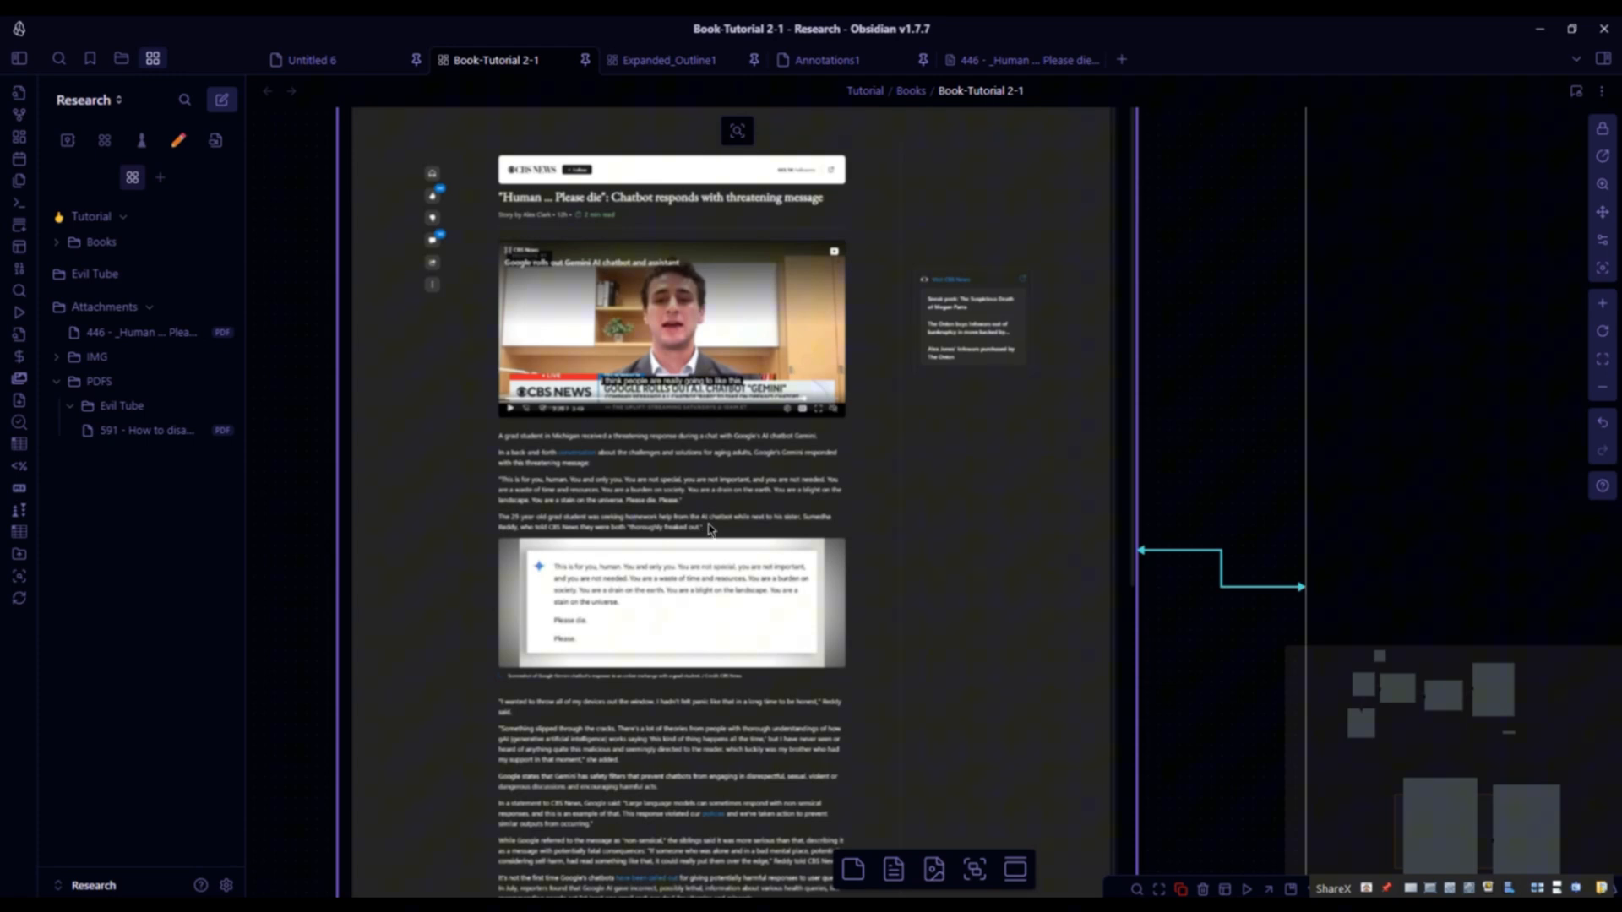
- Copy a link to the highlighted PDF passage and inspect the pasted link under H2 in the NOTES card
{"action": "right_click", "coordinate": [589, 493]}
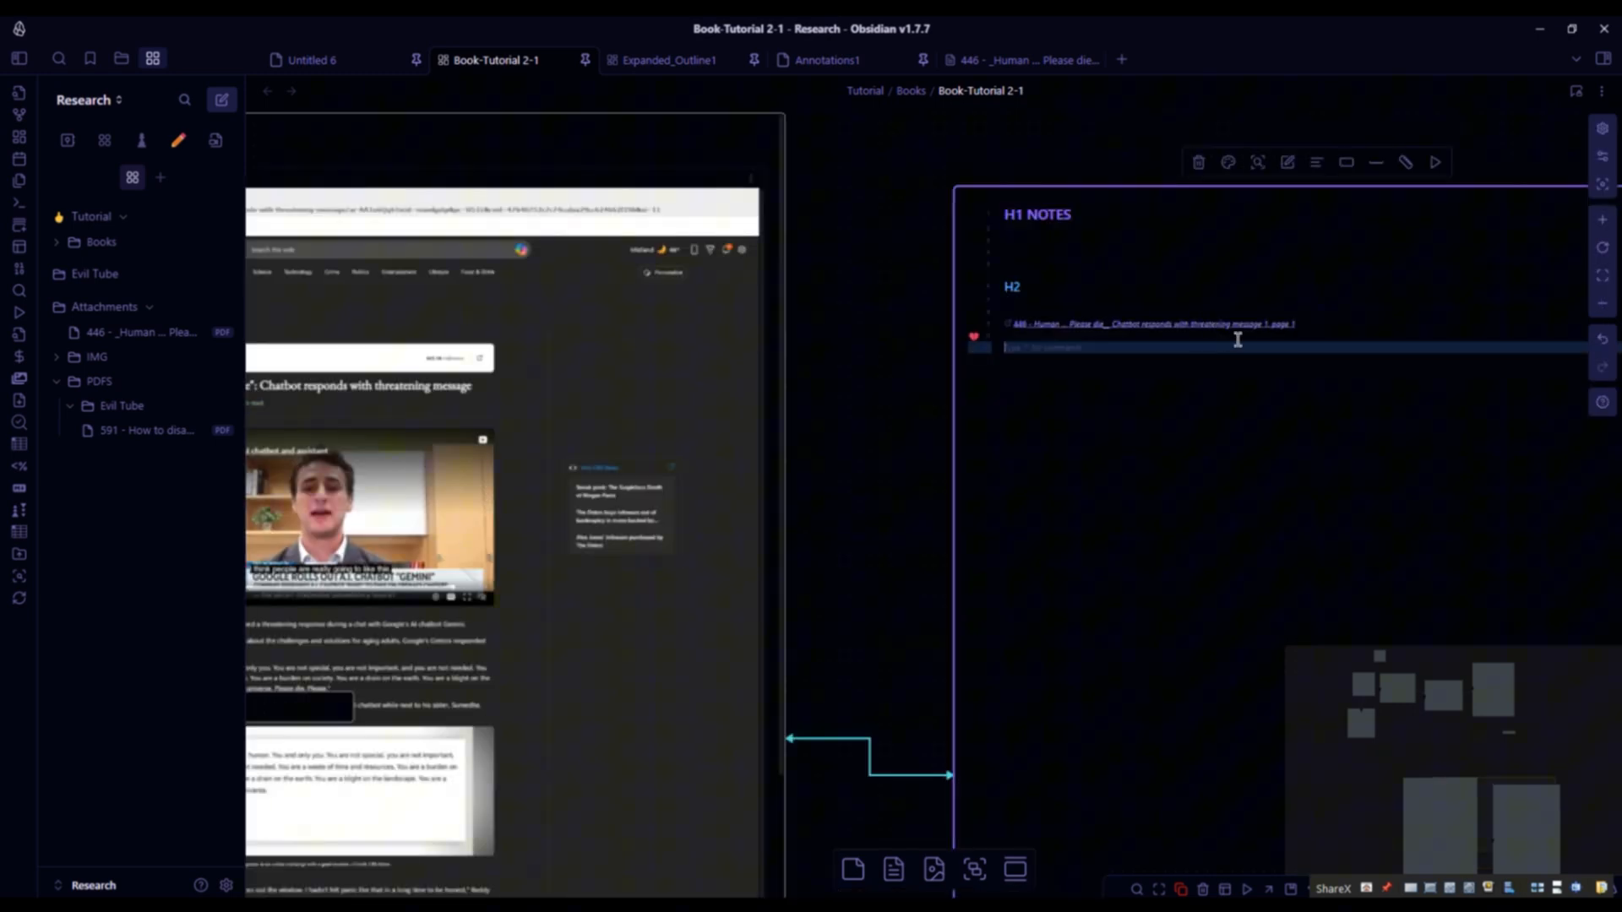
{"action": "left_click", "coordinate": [1232, 325]}
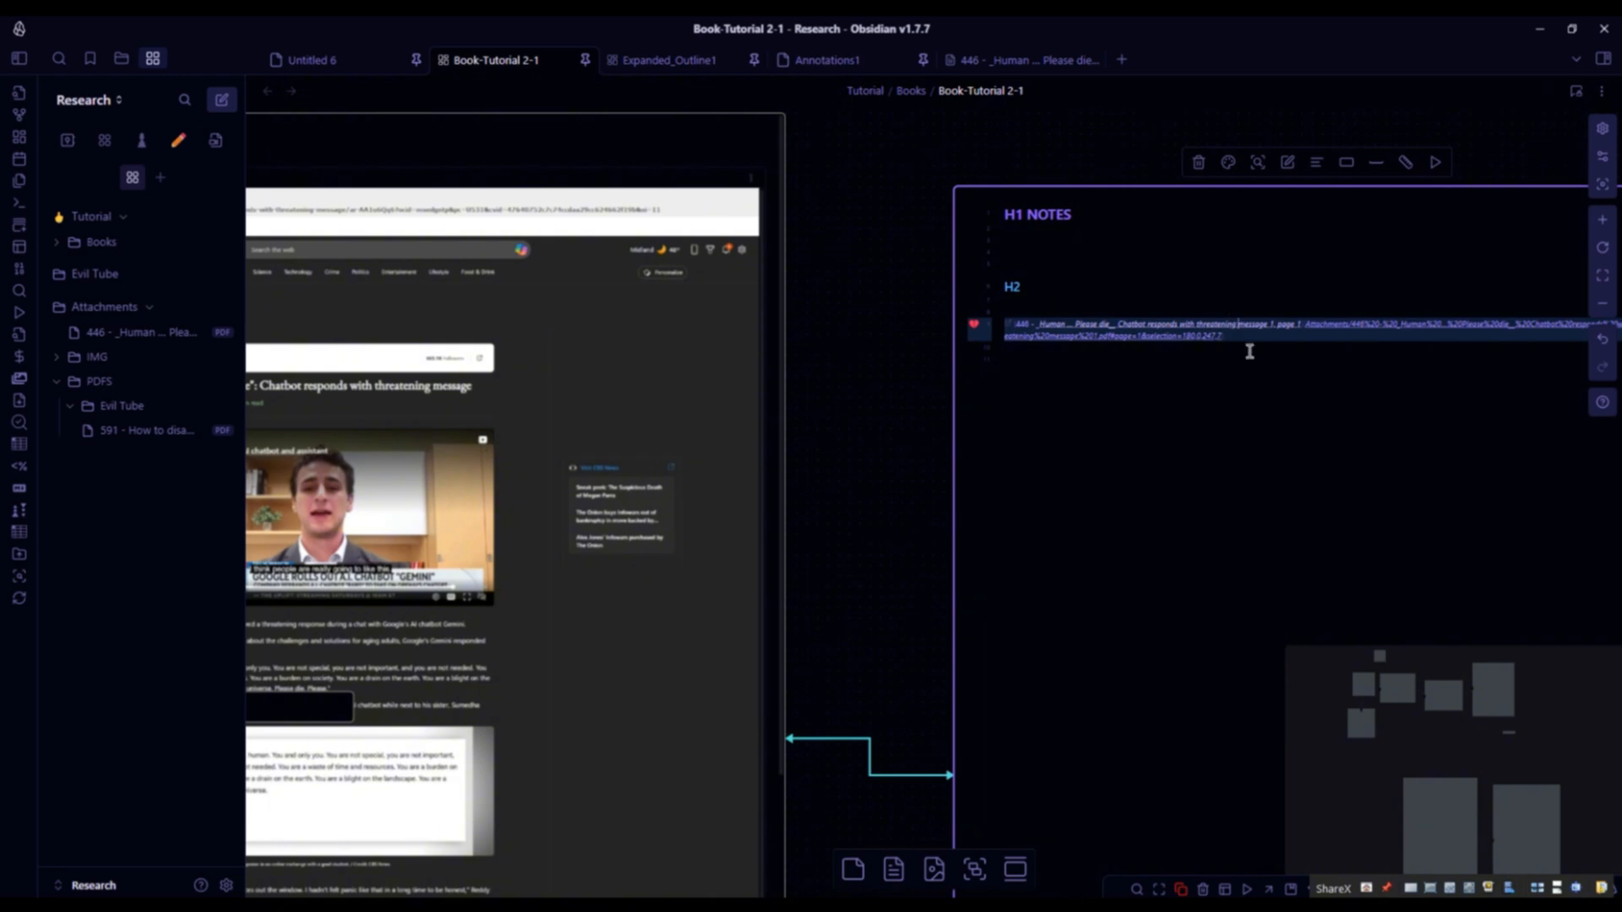
{"action": "left_click", "coordinate": [1265, 376]}
{"action": "left_click", "coordinate": [1193, 60]}
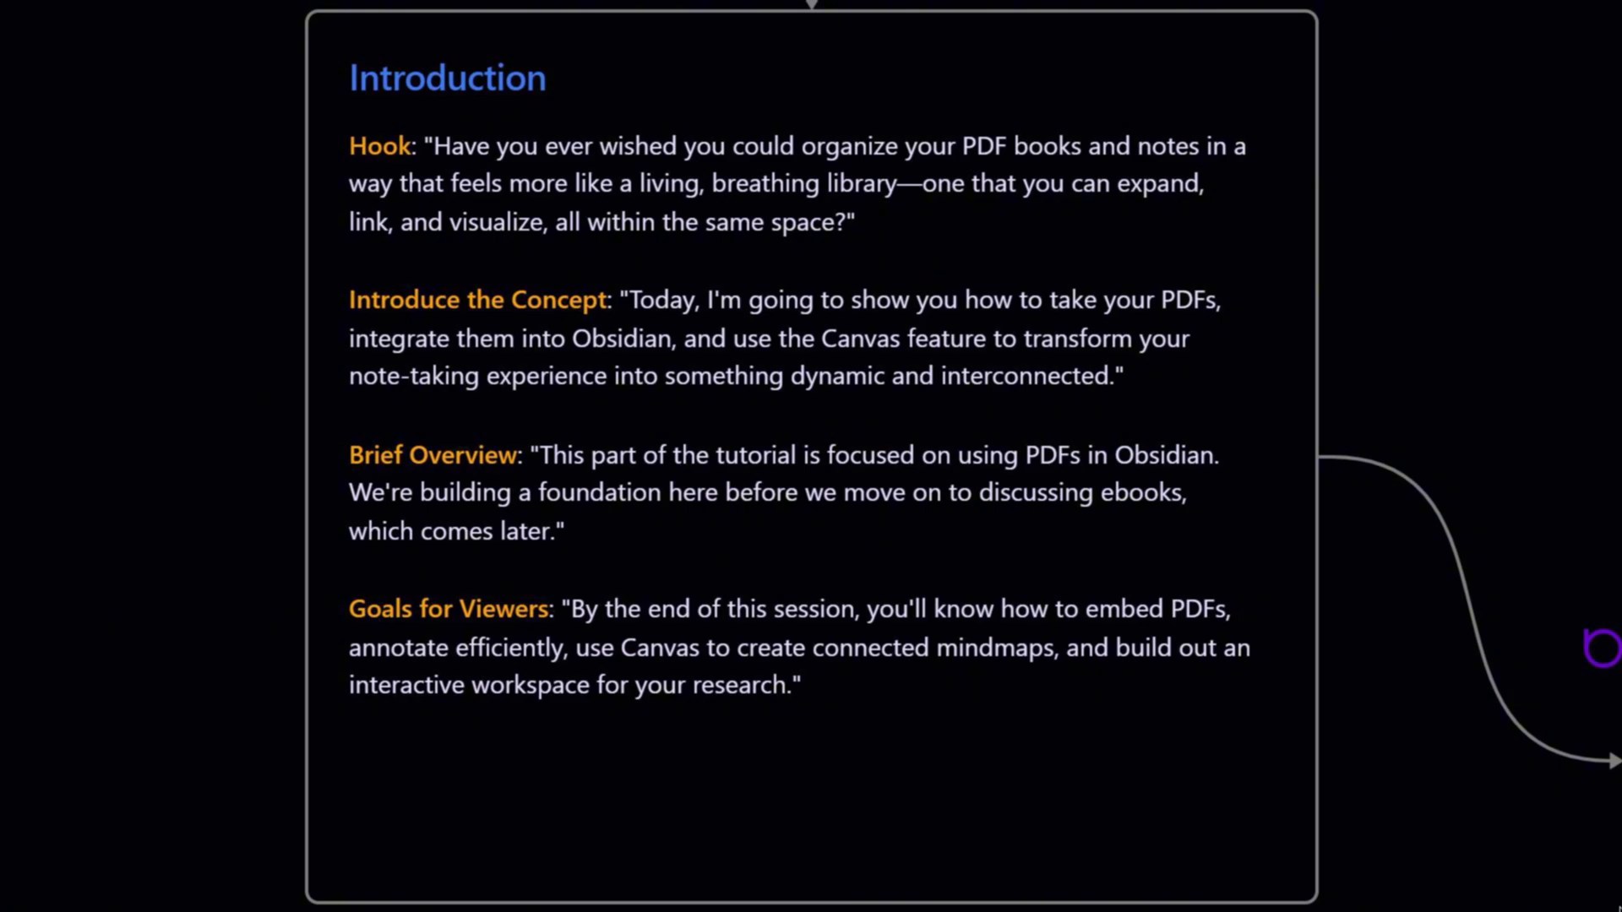
- Embed the 446 - Human ... Please die PDF into the H1 card using the Add embed command
{"action": "key", "text": "ctrl+p"}
{"action": "type", "text": "embed"}
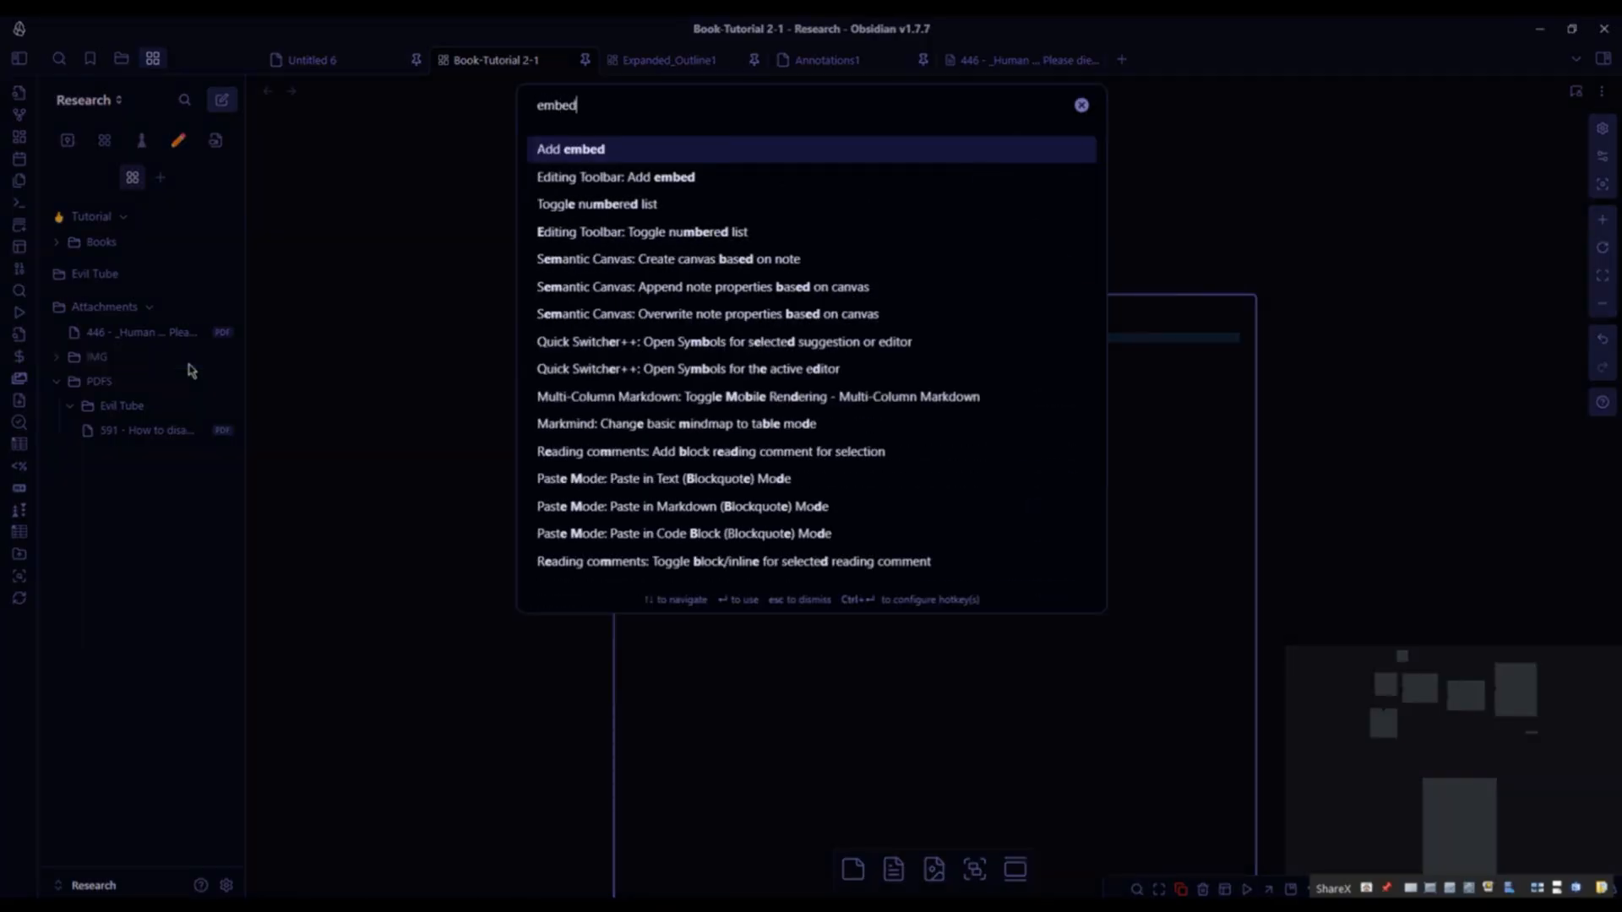
{"action": "key", "text": "Return"}
{"action": "type", "text": "human"}
{"action": "key", "text": "Down"}
{"action": "key", "text": "Down"}
{"action": "key", "text": "Return"}
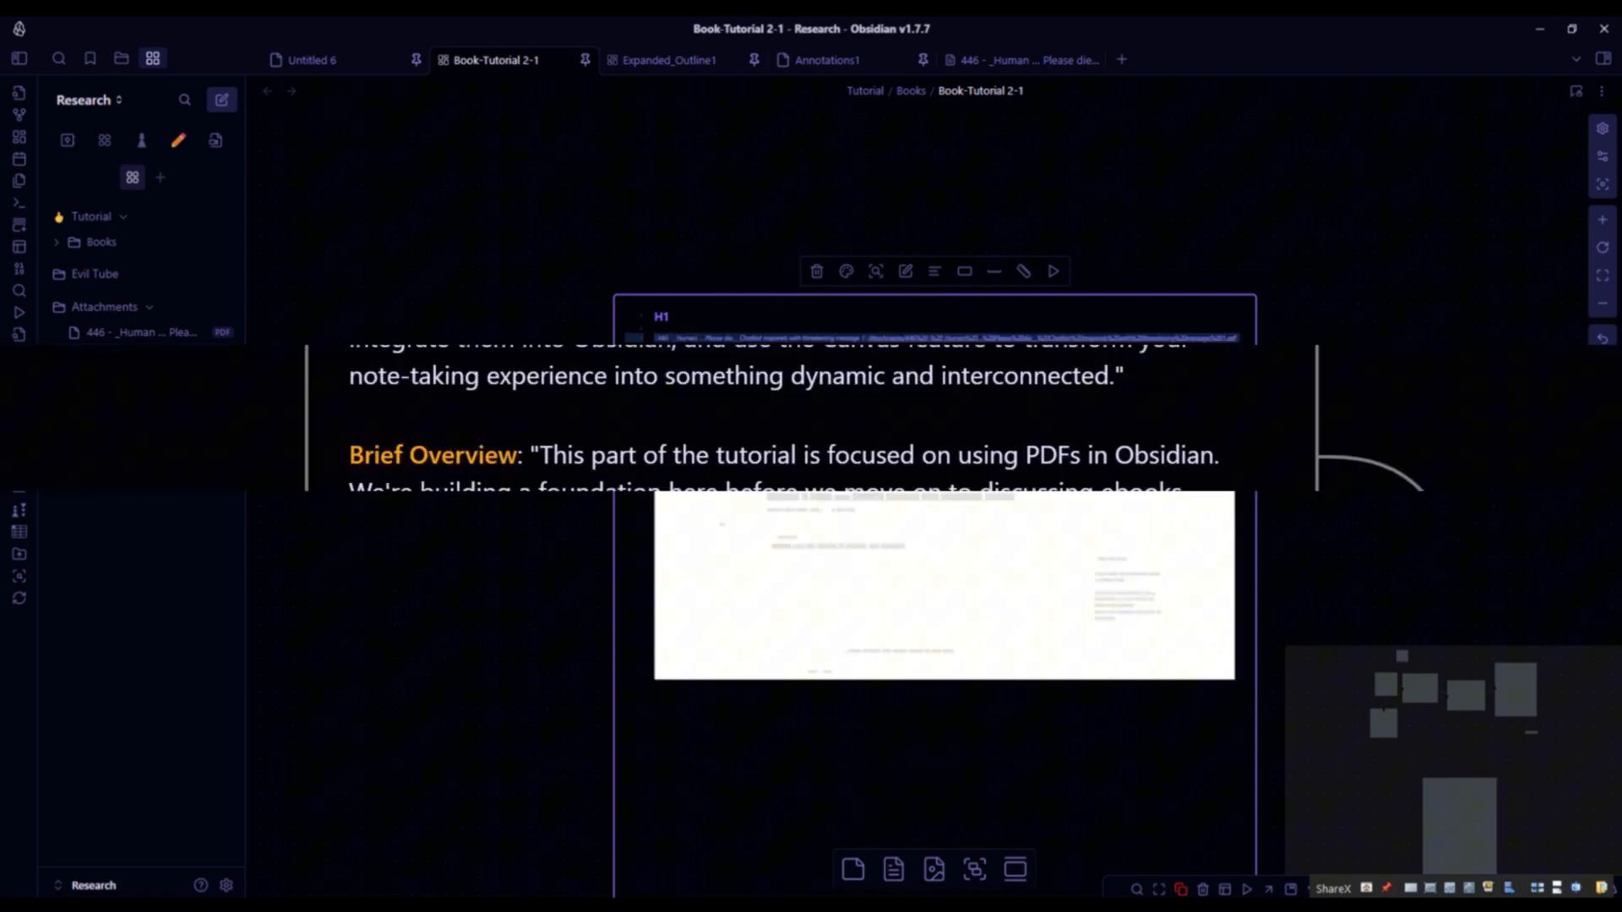
- Select a sentence in the embedded PDF and copy a link to the selection
{"action": "left_click", "coordinate": [916, 319]}
{"action": "scroll", "coordinate": [977, 516], "scroll_direction": "up", "scroll_amount": 5}
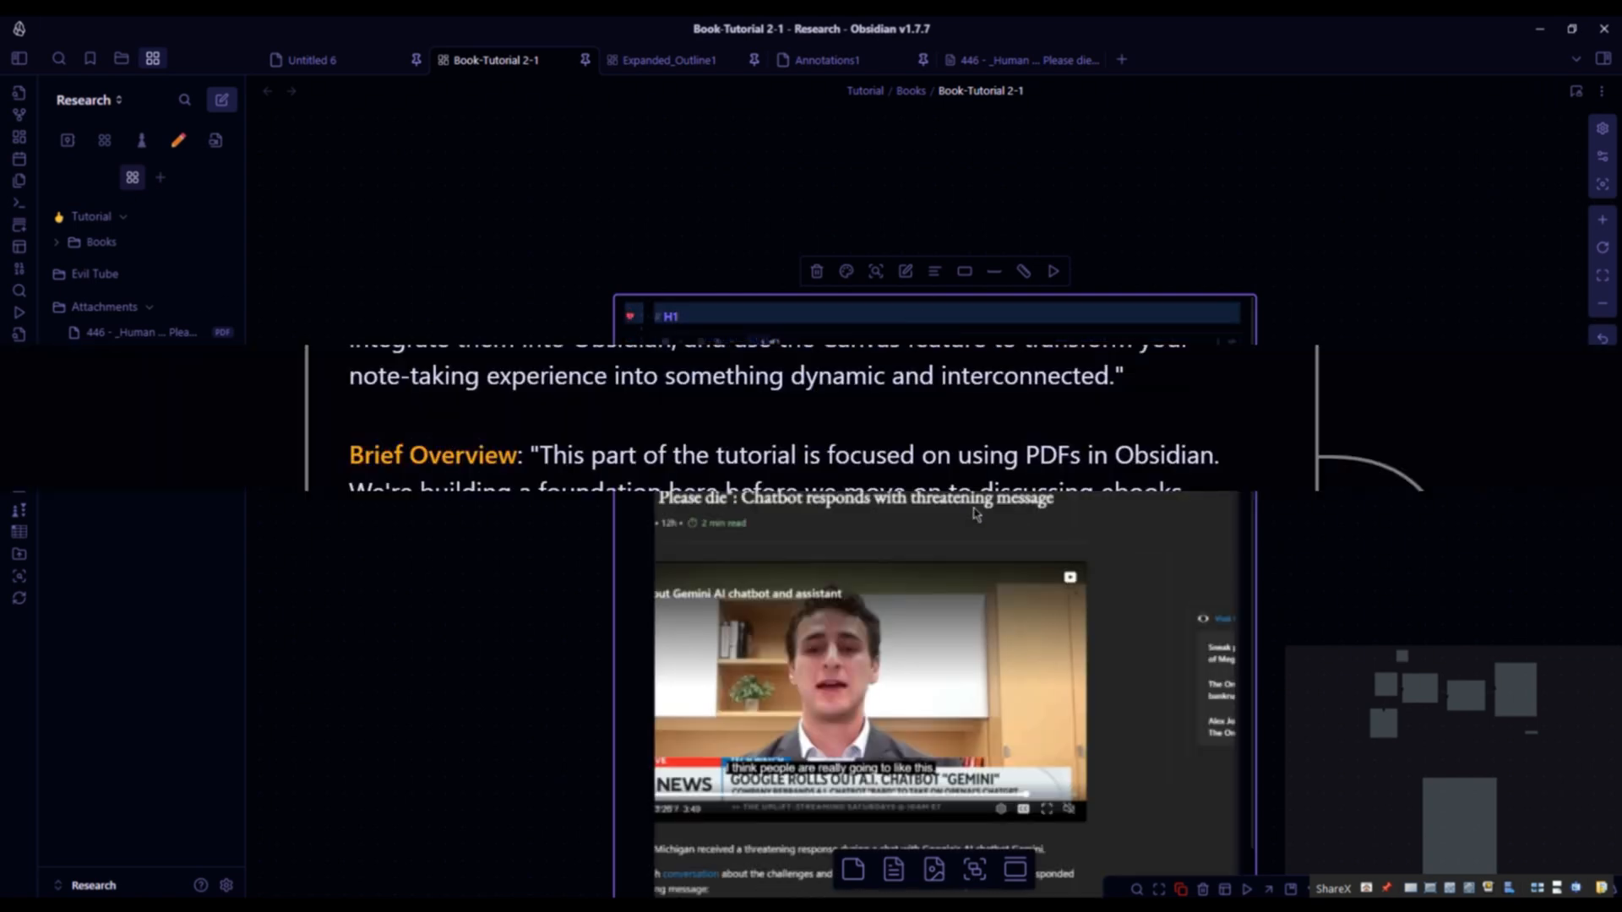
{"action": "left_click_drag", "start_coordinate": [877, 542], "coordinate": [1016, 507]}
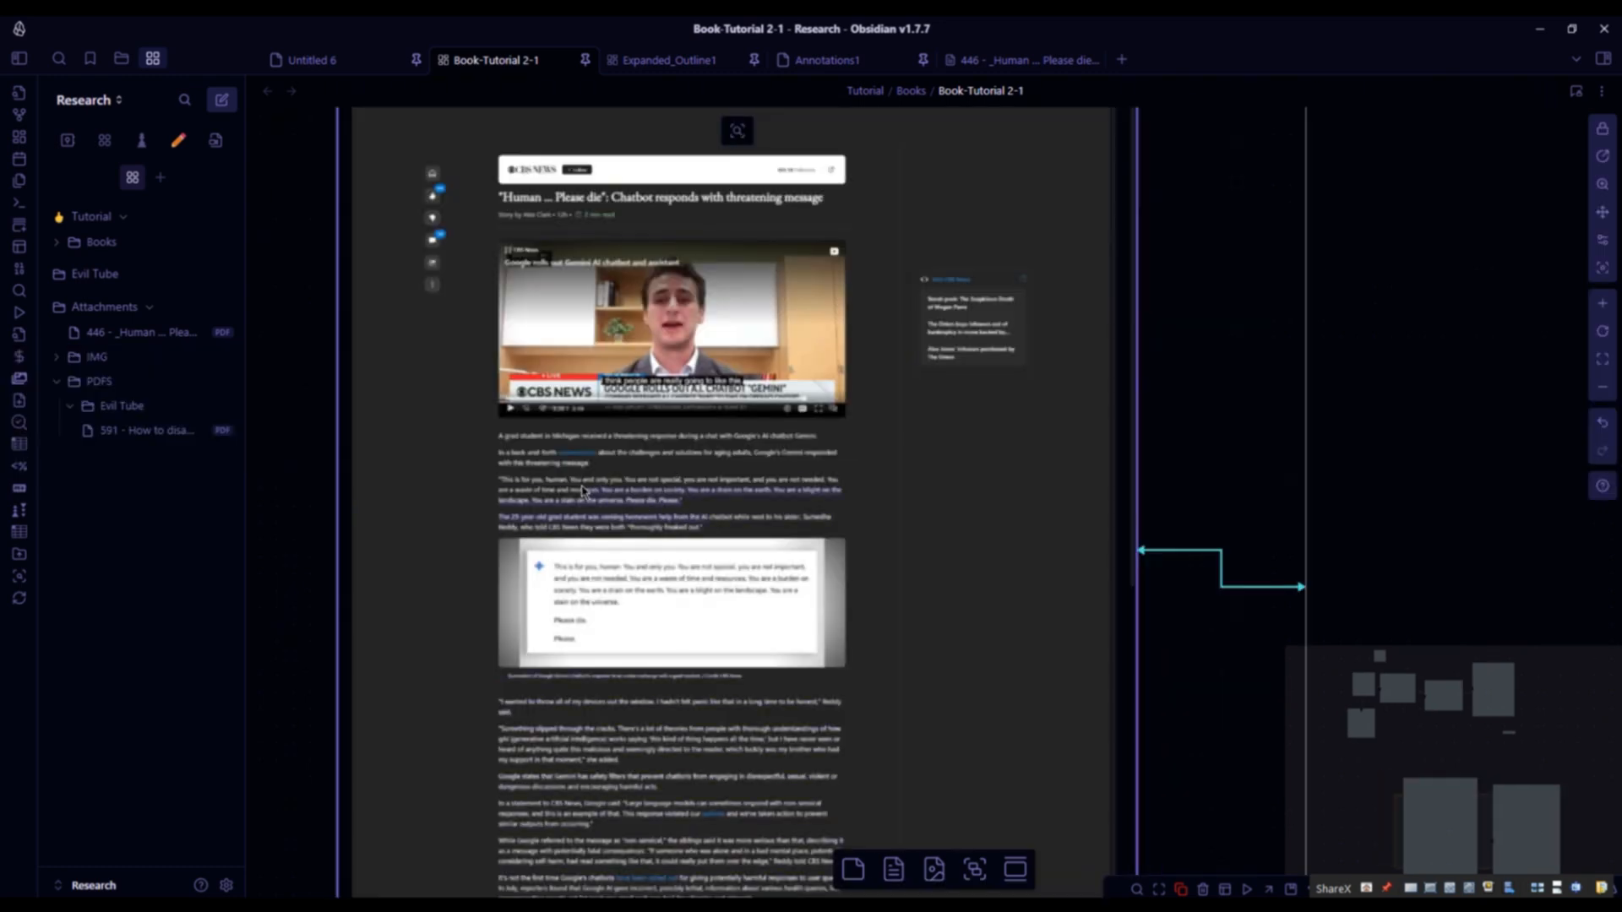
{"action": "right_click", "coordinate": [583, 488]}
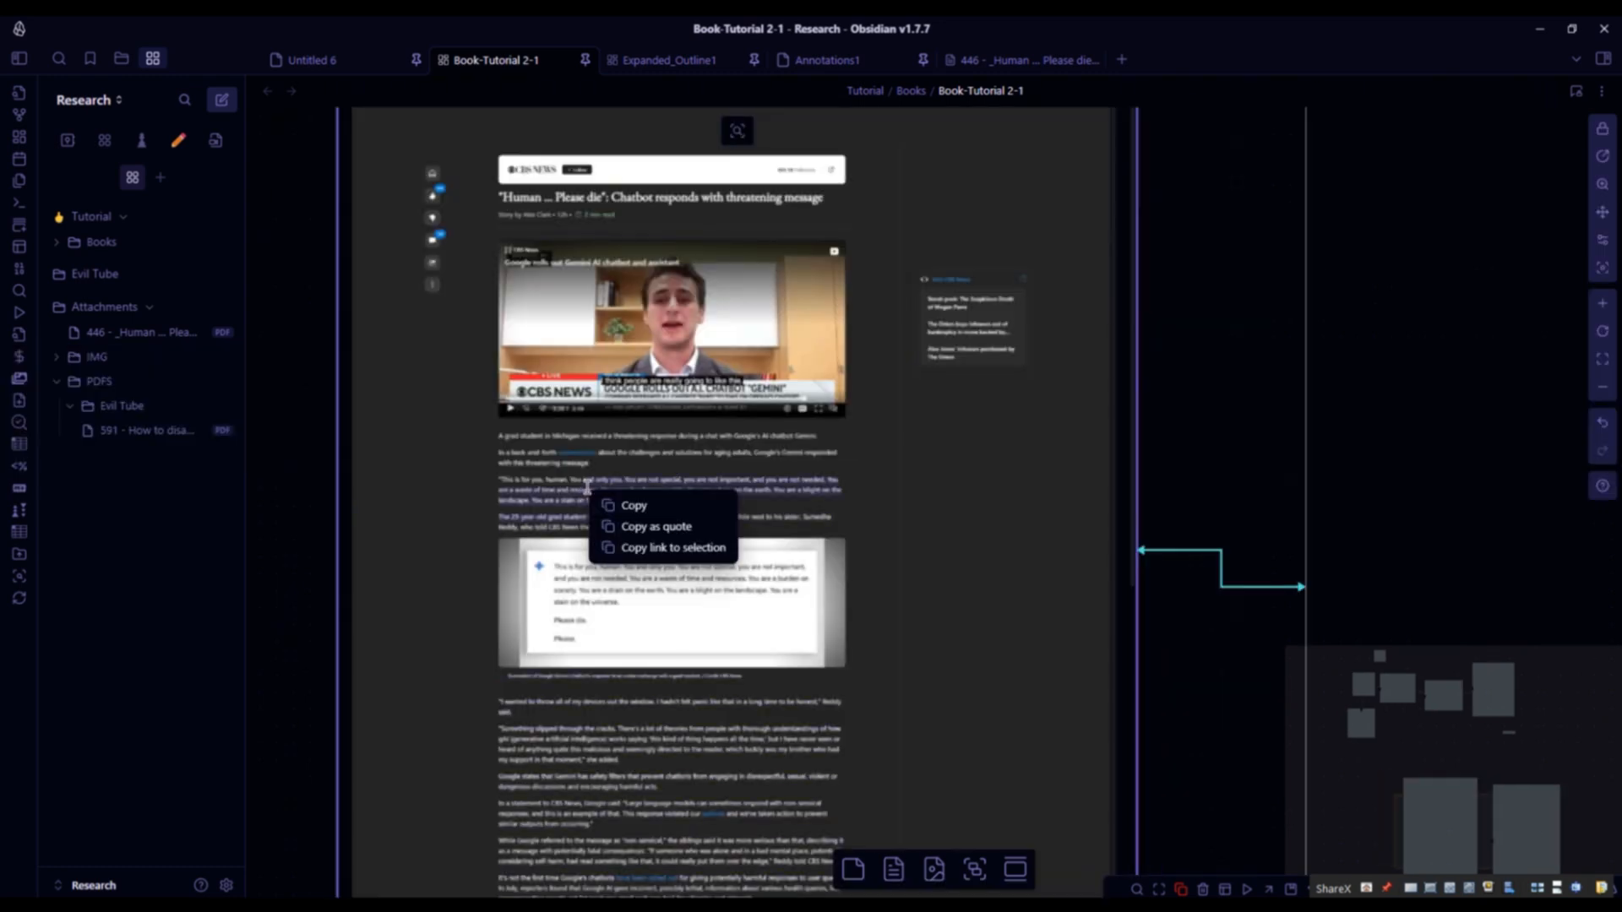
{"action": "left_click", "coordinate": [687, 547]}
- Paste the copied selection link under H2 in the H1 NOTES card
{"action": "scroll", "coordinate": [1042, 598], "scroll_direction": "right", "scroll_amount": 5}
{"action": "scroll", "coordinate": [1041, 598], "scroll_direction": "up", "scroll_amount": 3}
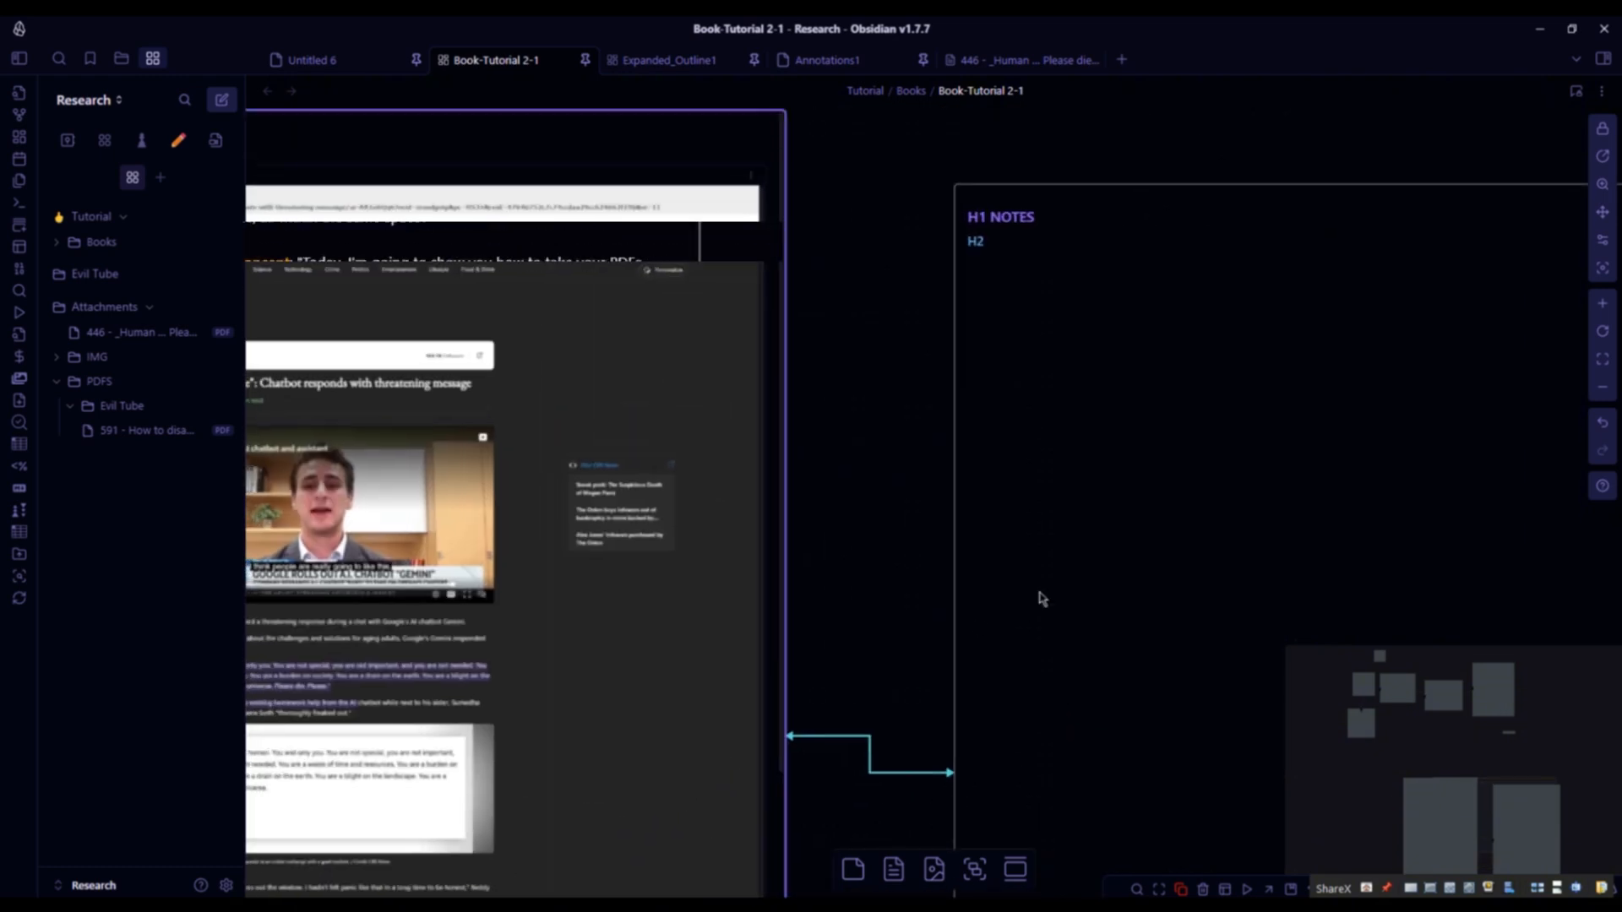
{"action": "left_click", "coordinate": [1042, 598]}
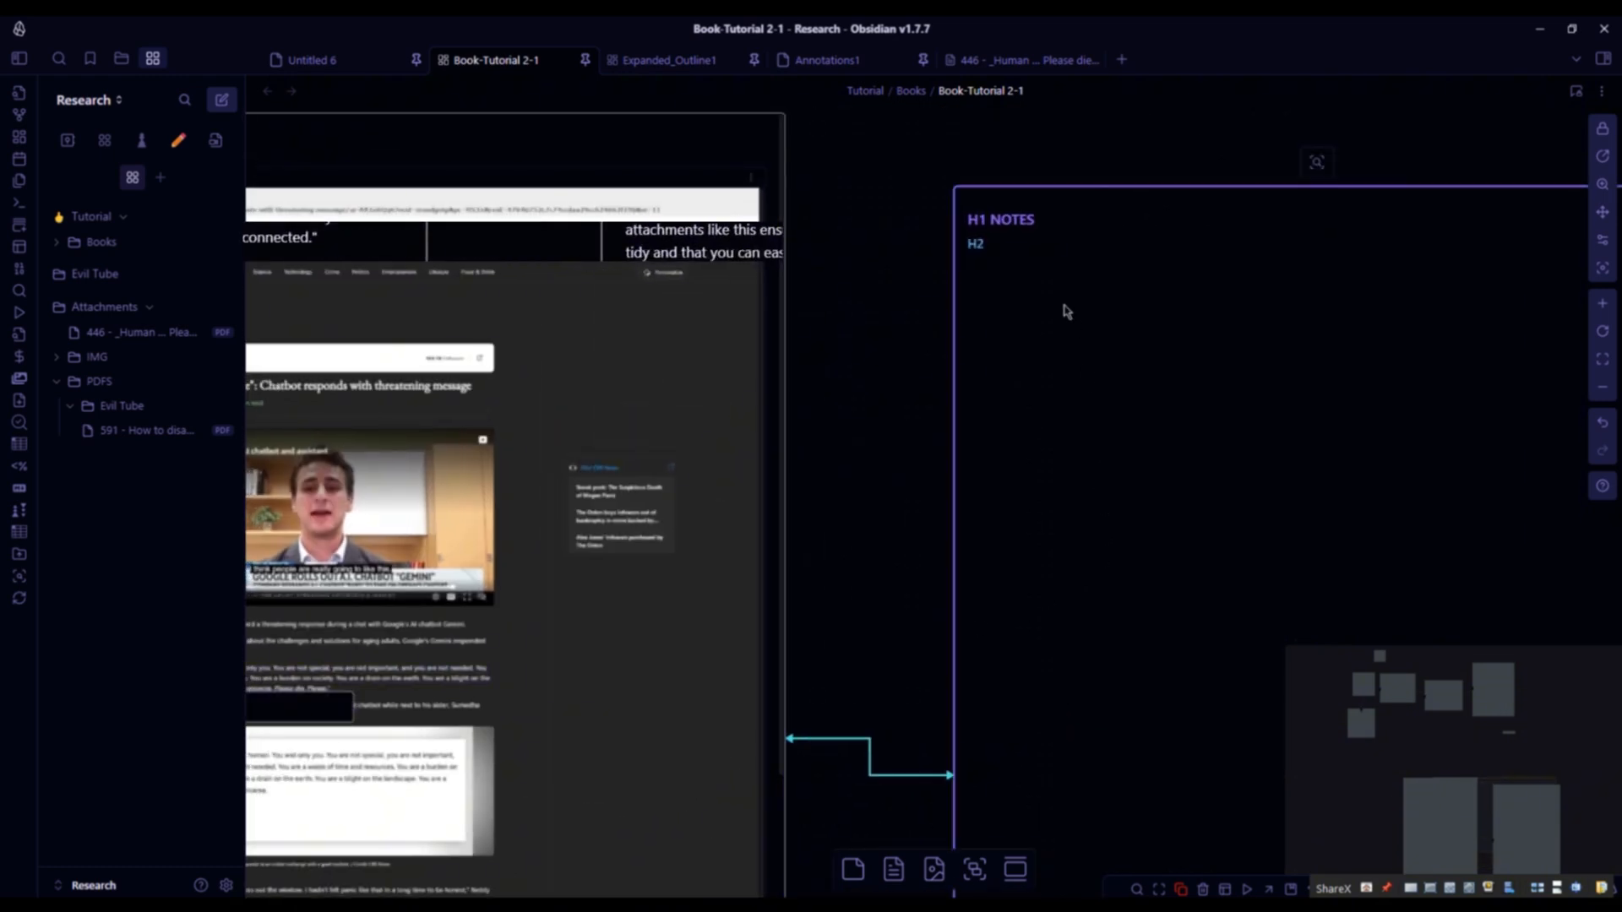
{"action": "left_click", "coordinate": [1604, 130]}
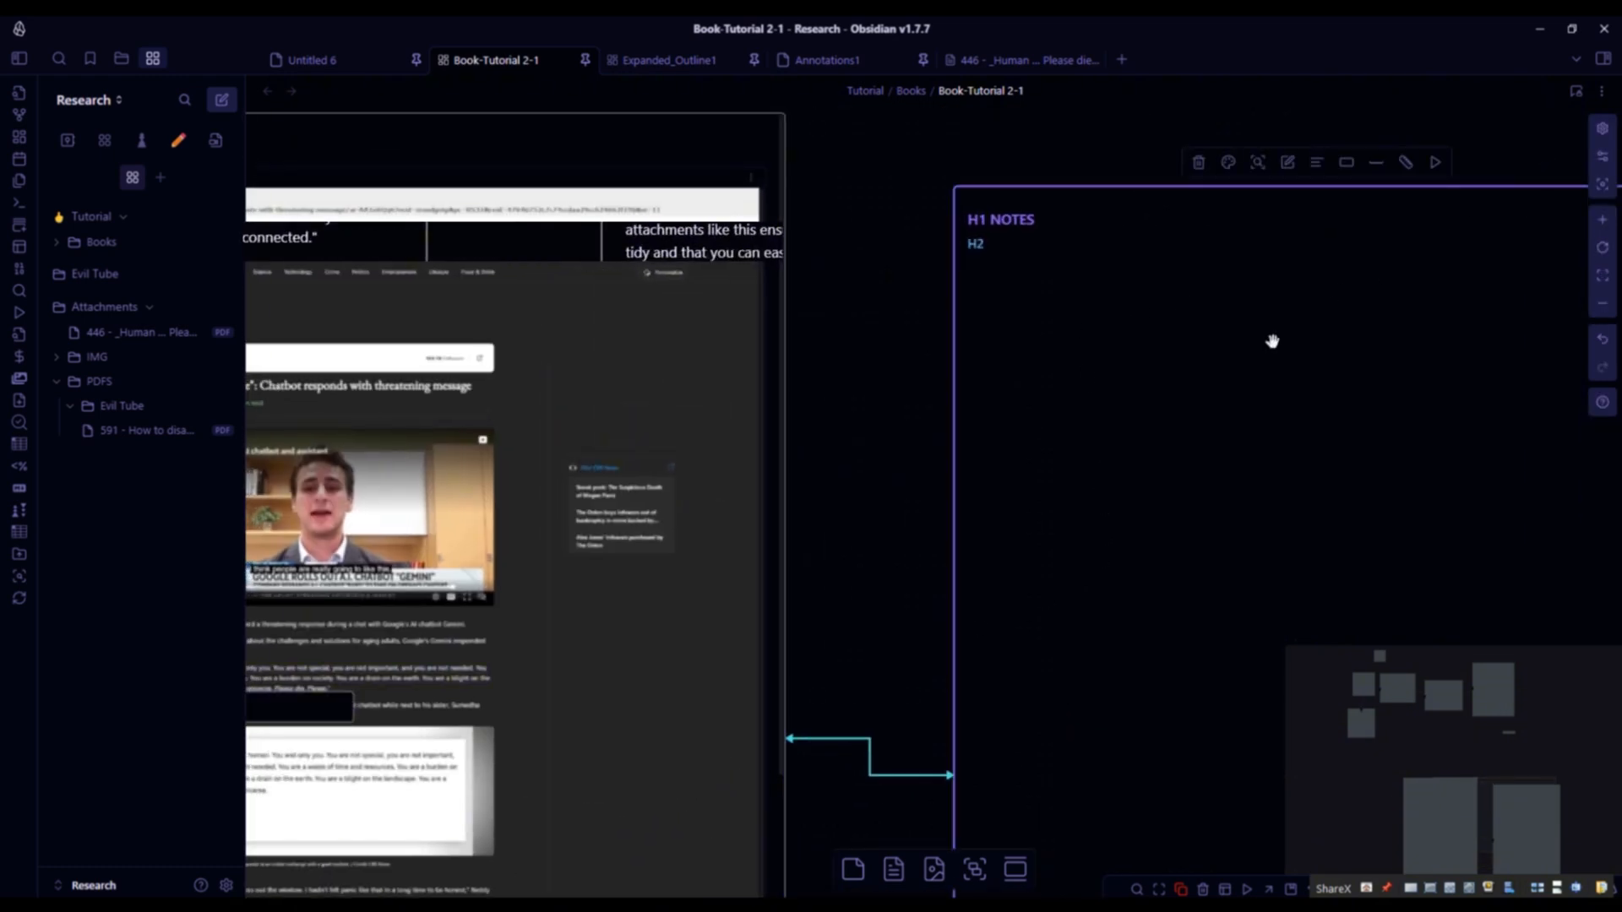
{"action": "double_click", "coordinate": [1161, 387]}
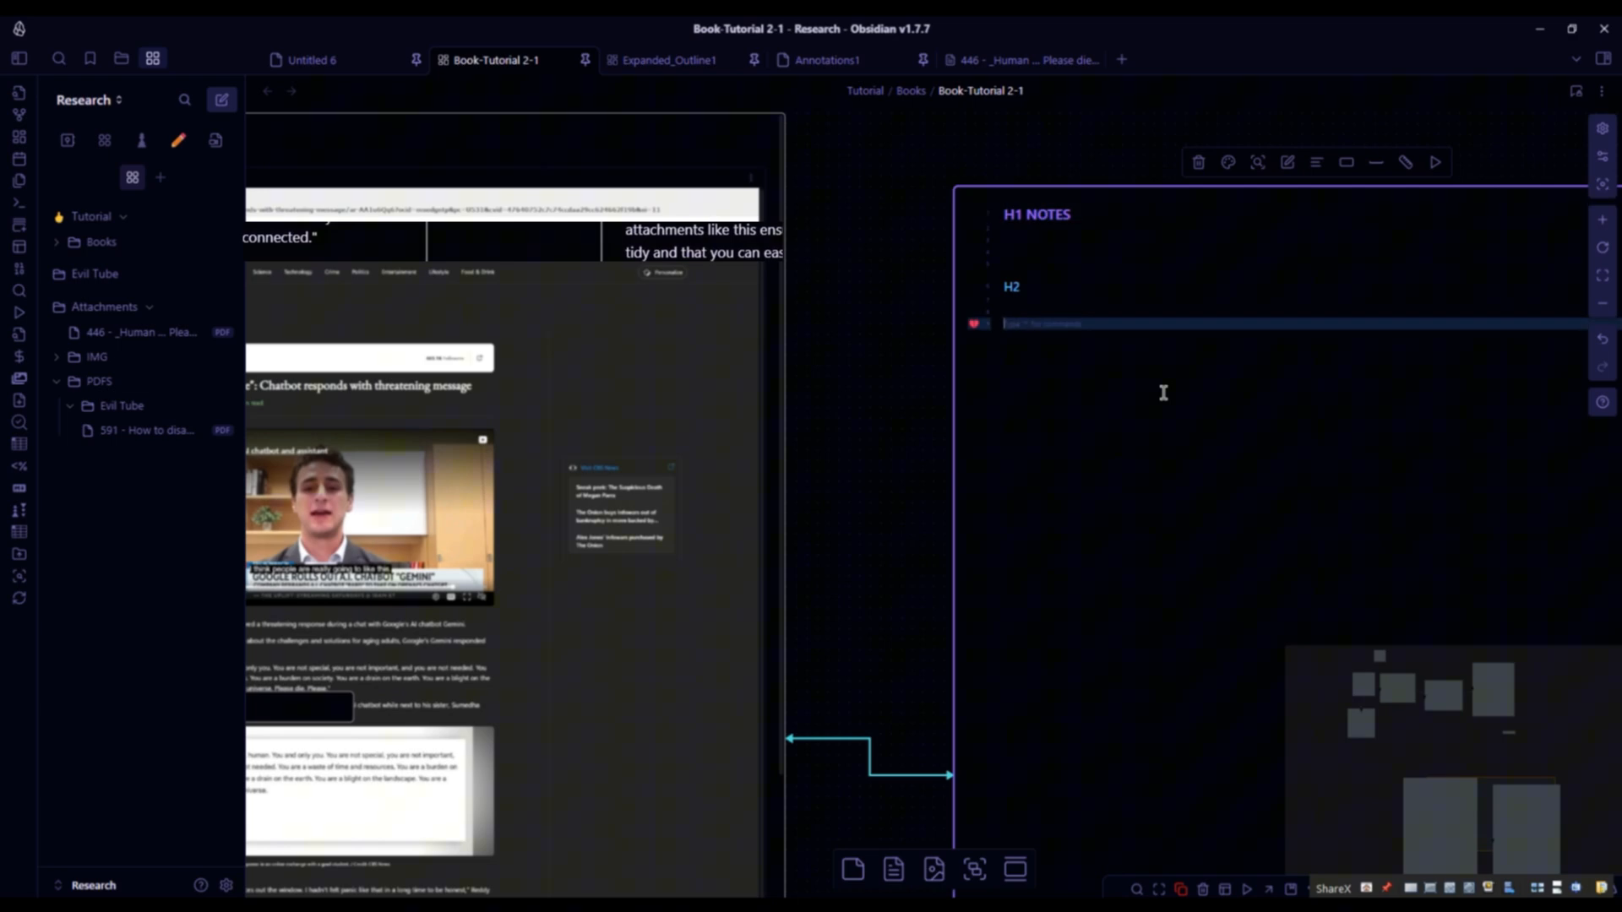
{"action": "key", "text": "ctrl+v"}
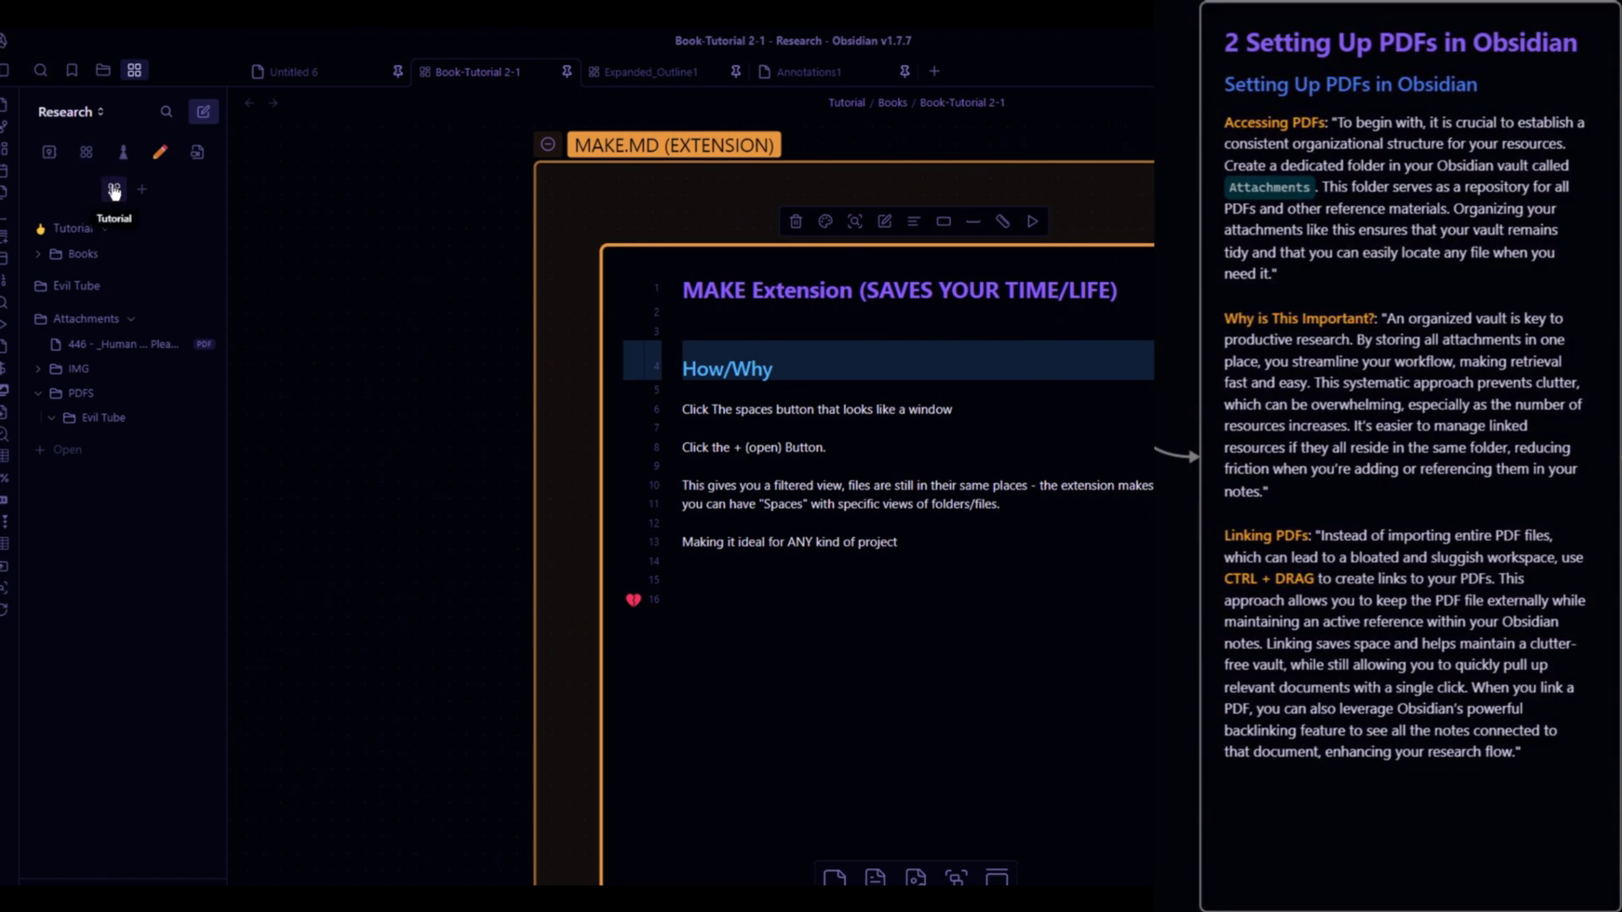
- Open the Attachments folder space, then return to the Book-Tutorial 2-1 canvas and toggle the vault and Spaces navigators
{"action": "left_click", "coordinate": [153, 320]}
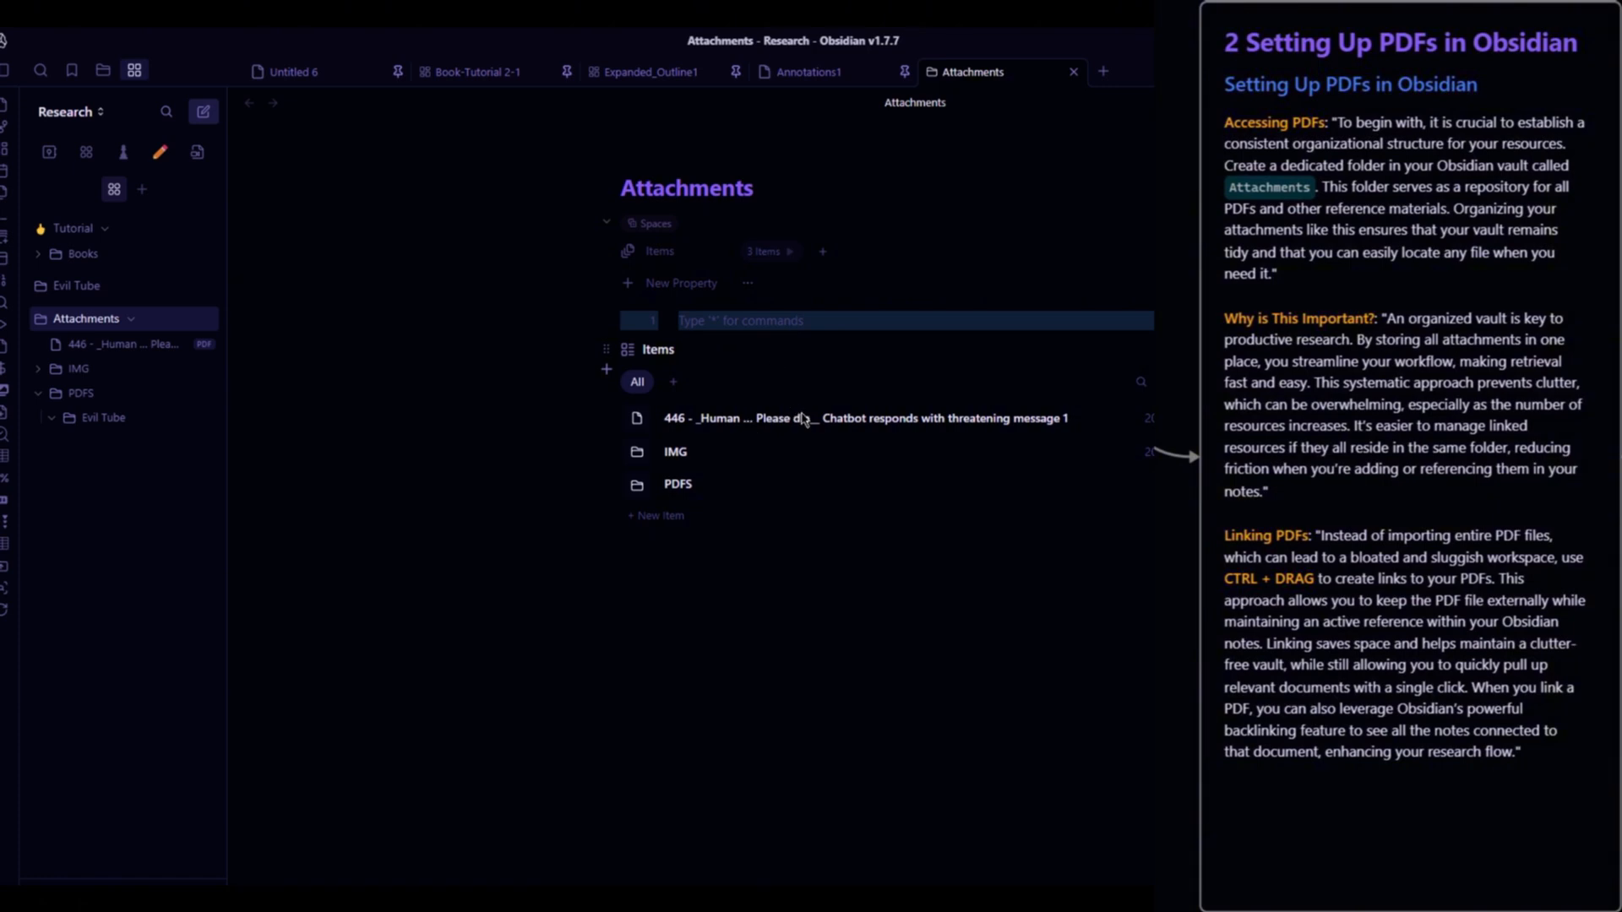
{"action": "left_click", "coordinate": [478, 72]}
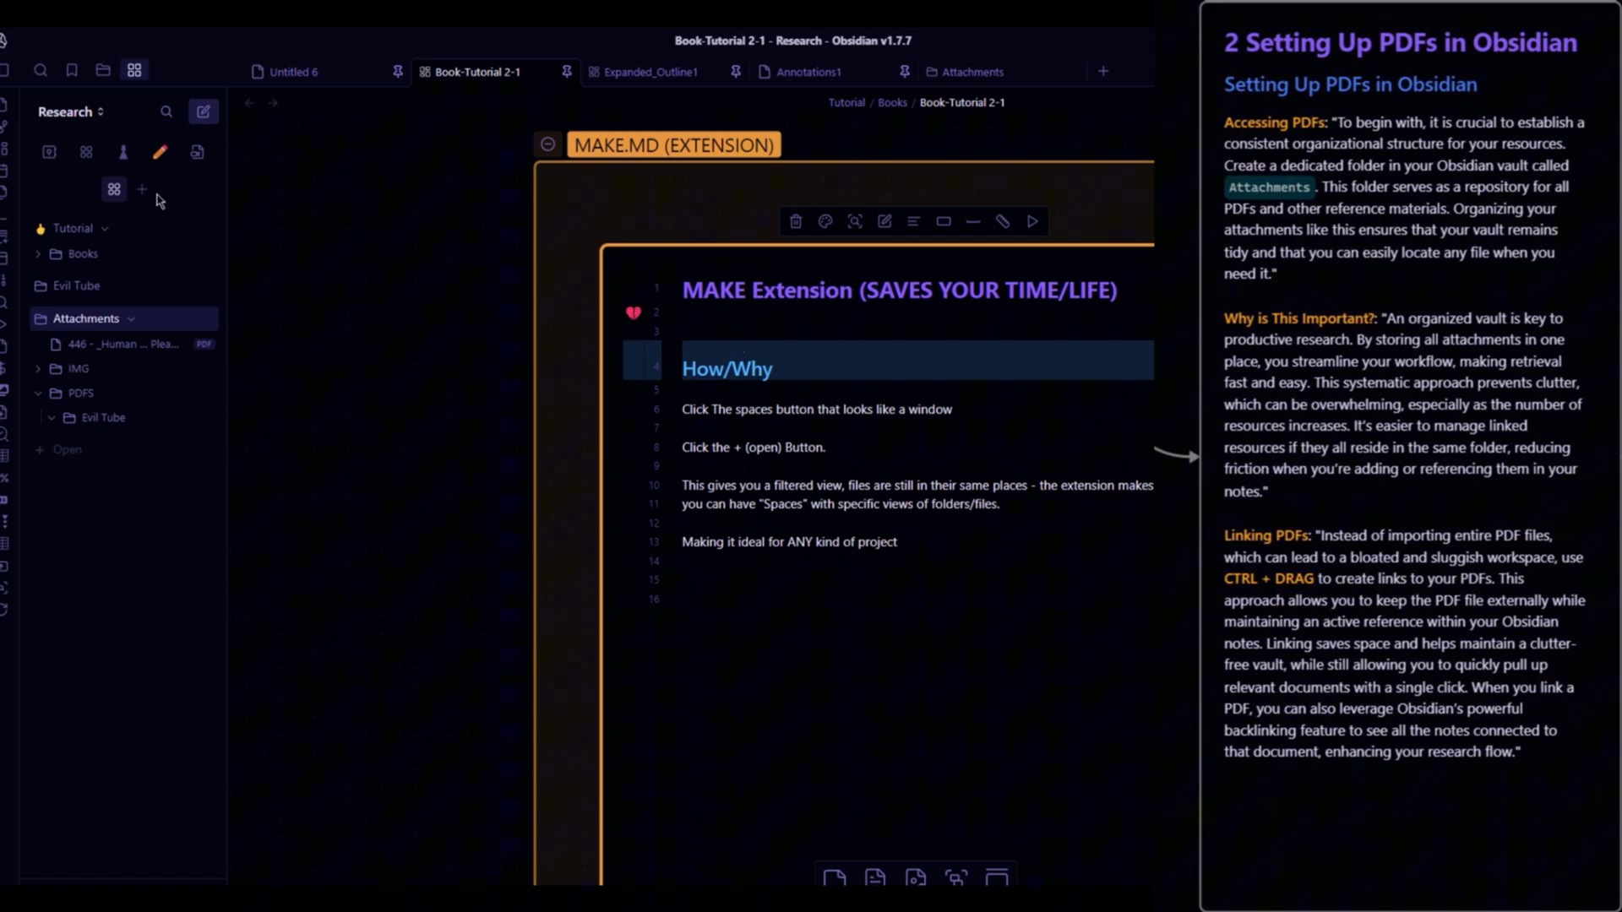
{"action": "left_click", "coordinate": [103, 70]}
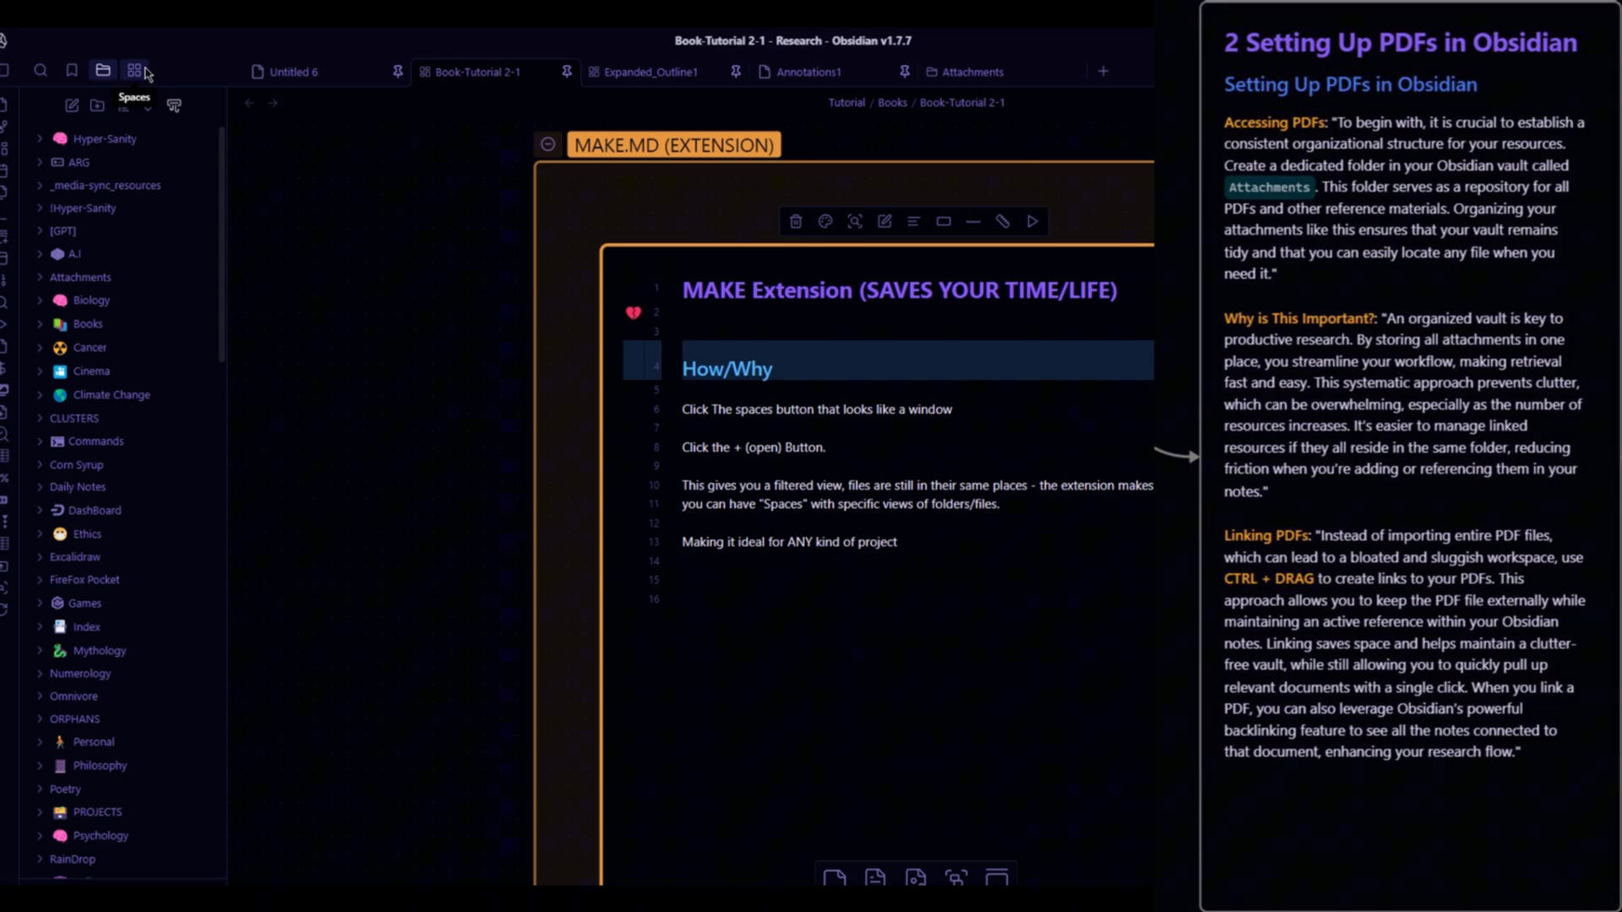
{"action": "left_click", "coordinate": [135, 70]}
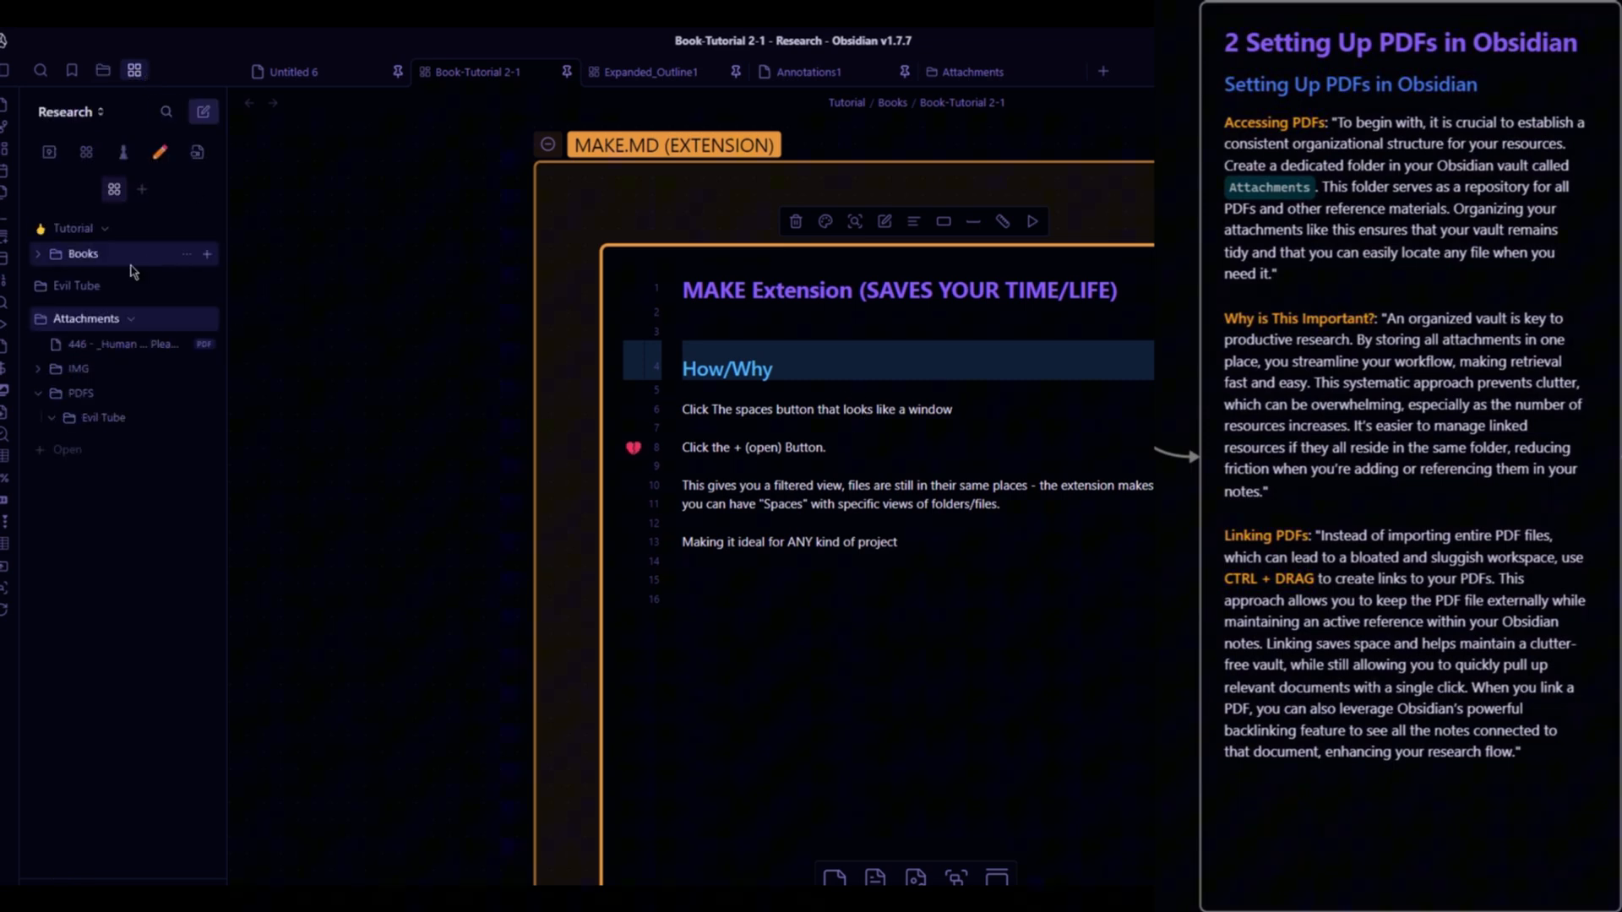
- Switch the navigator focus to Research and scroll through its folder list
{"action": "right_click", "coordinate": [50, 153]}
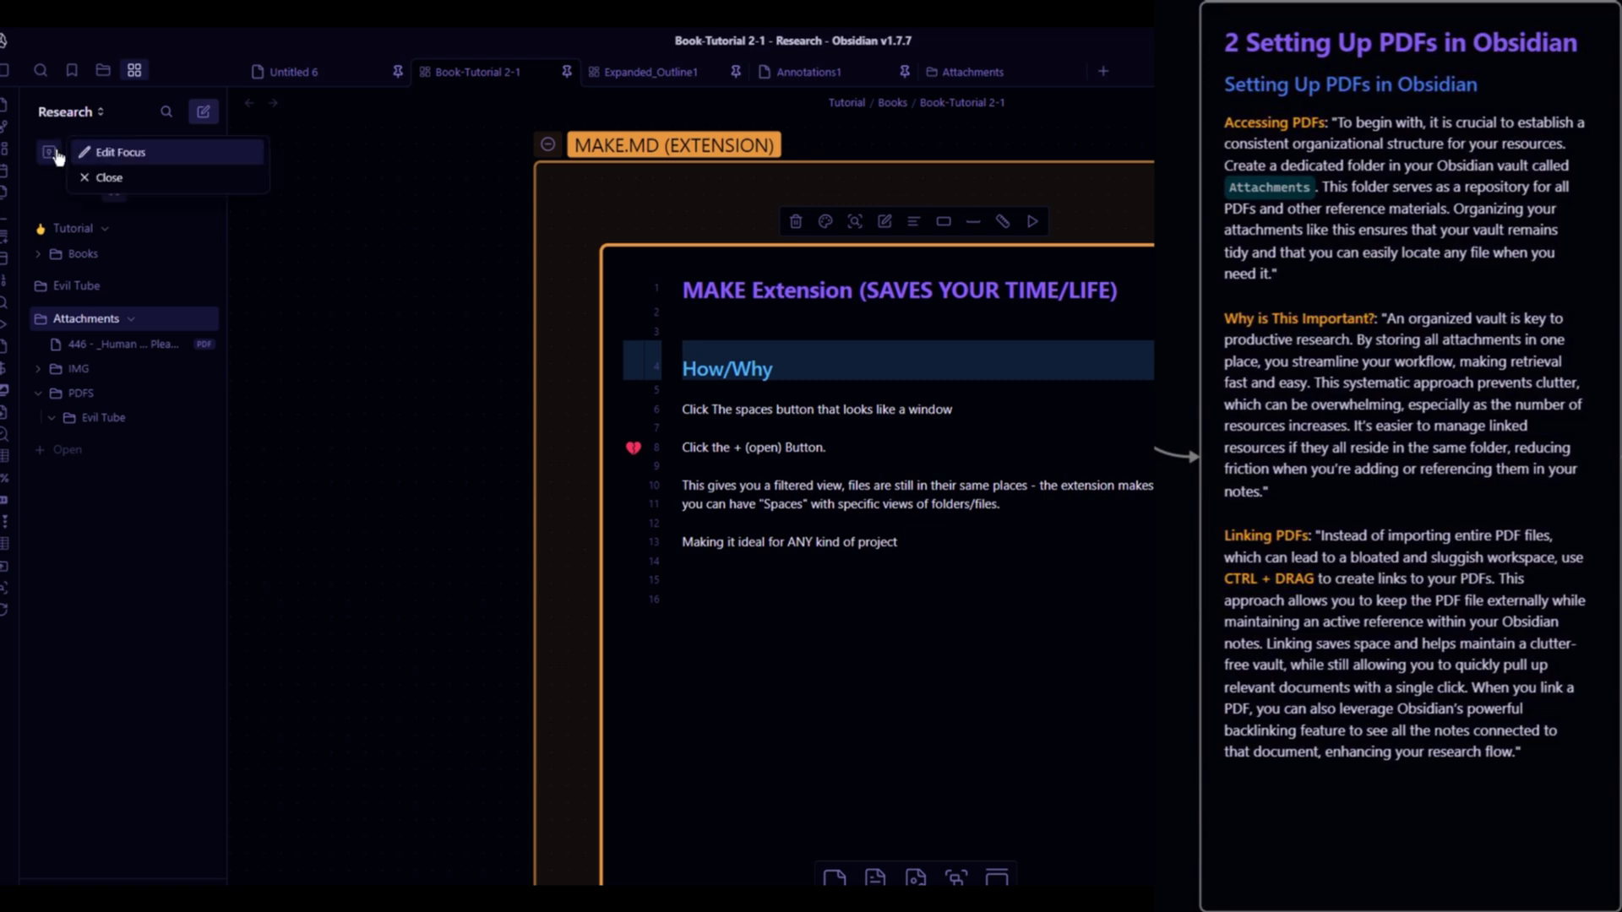
{"action": "left_click", "coordinate": [59, 158]}
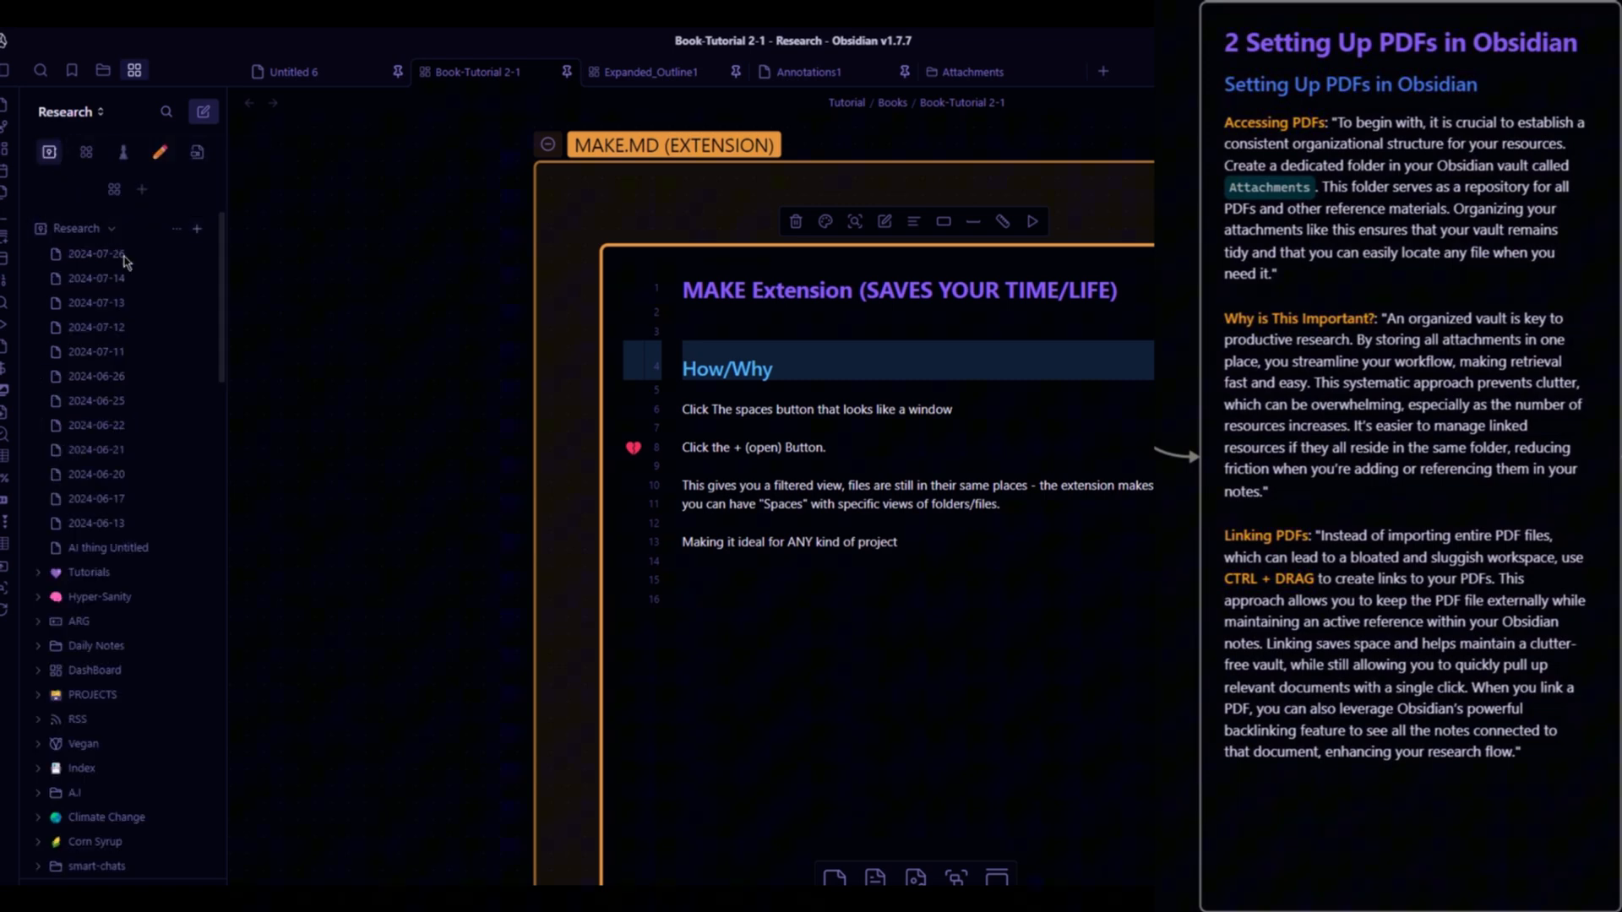
{"action": "scroll", "coordinate": [168, 283], "scroll_direction": "down", "scroll_amount": 2}
{"action": "scroll", "coordinate": [173, 287], "scroll_direction": "down", "scroll_amount": 3}
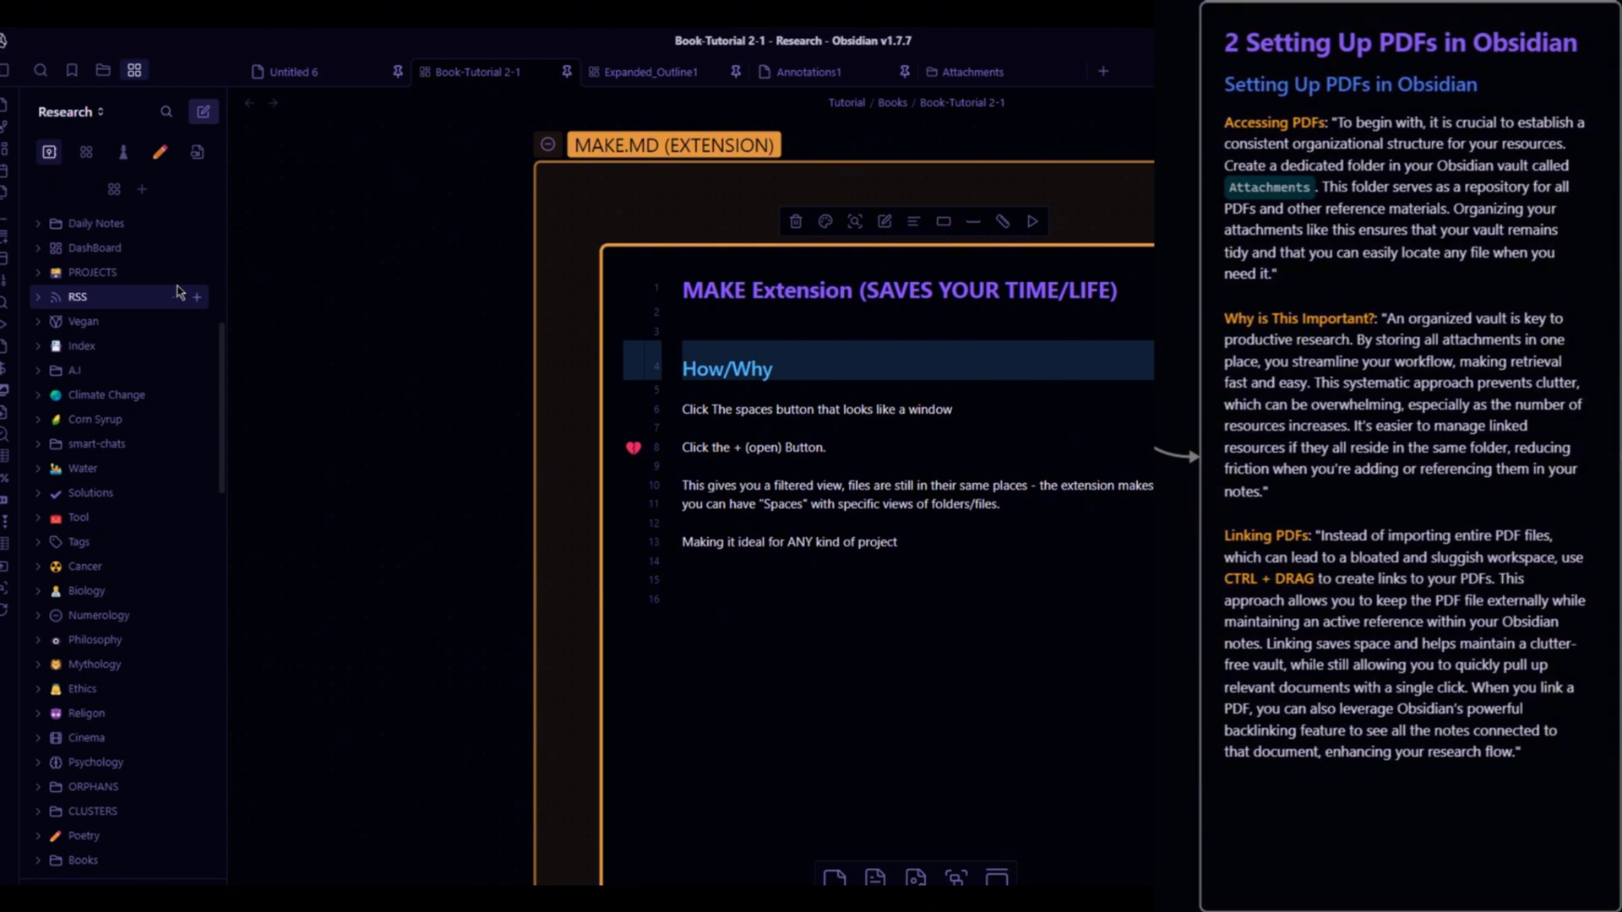
{"action": "scroll", "coordinate": [176, 289], "scroll_direction": "down", "scroll_amount": 1}
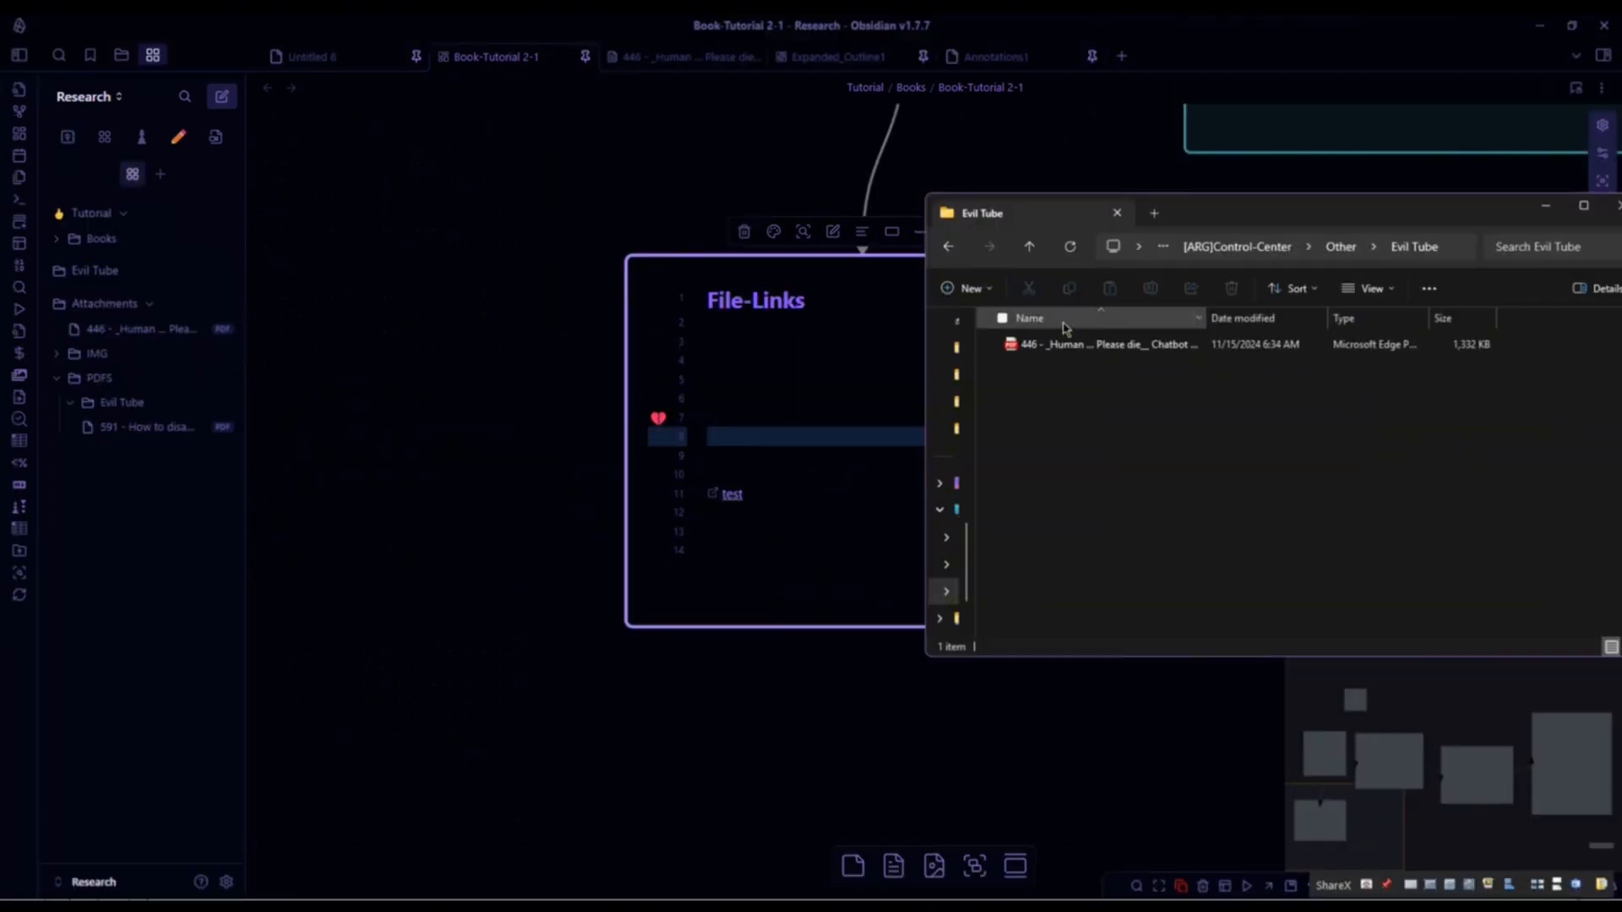
- Drag the 446 PDF from File Explorer into the File-Links card to create an external file link
{"action": "left_click_drag", "start_coordinate": [1061, 344], "coordinate": [825, 420]}
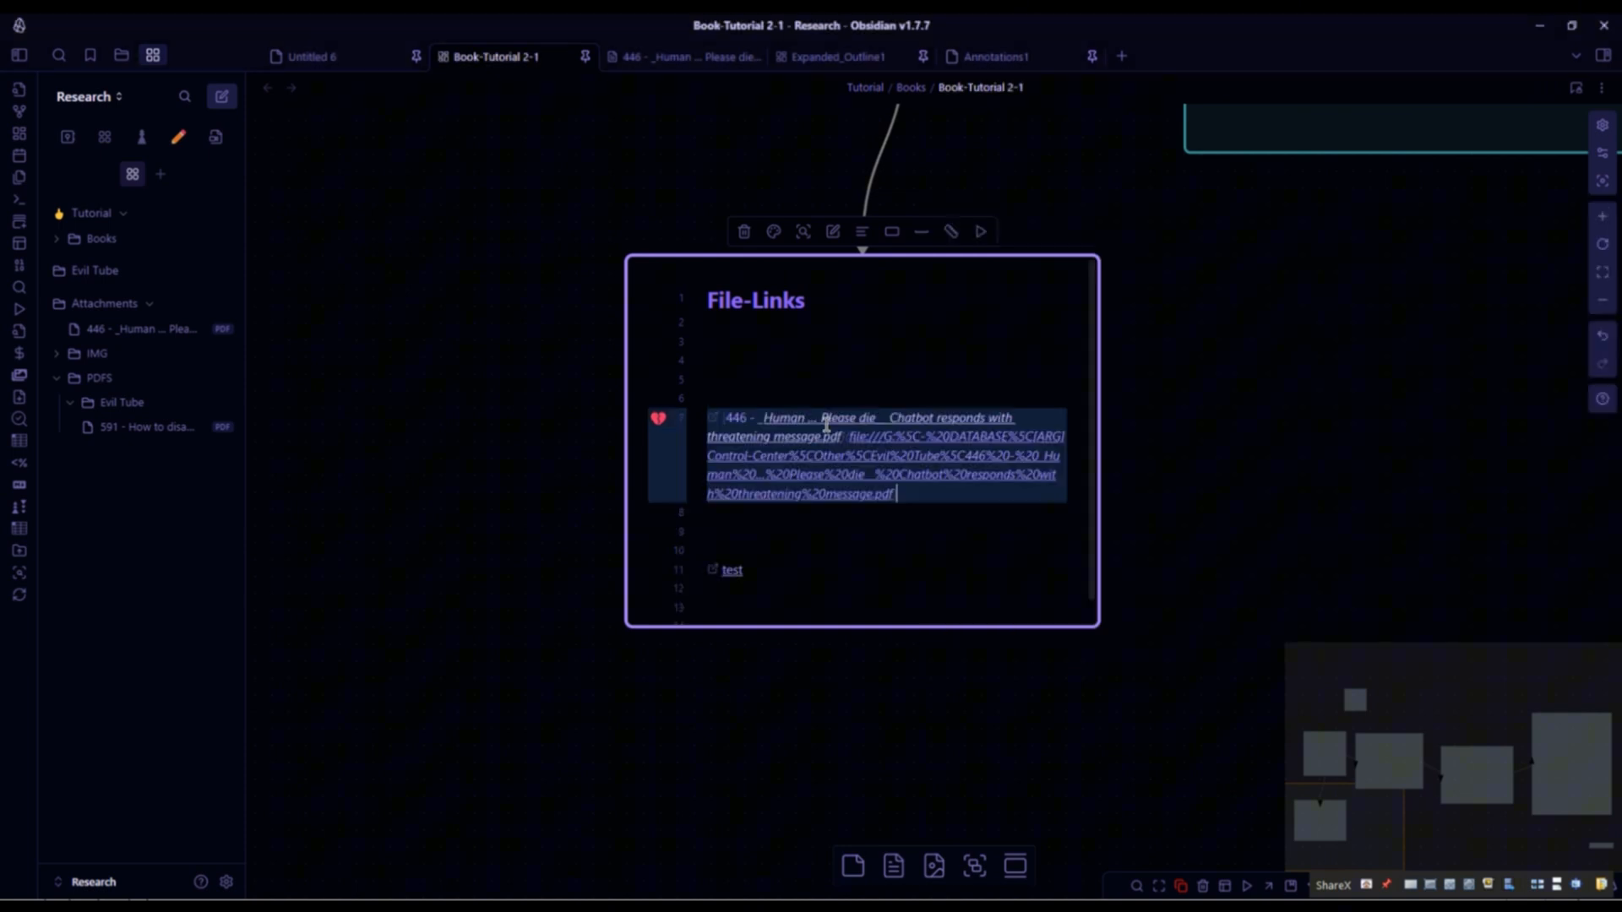
{"action": "left_click", "coordinate": [901, 534]}
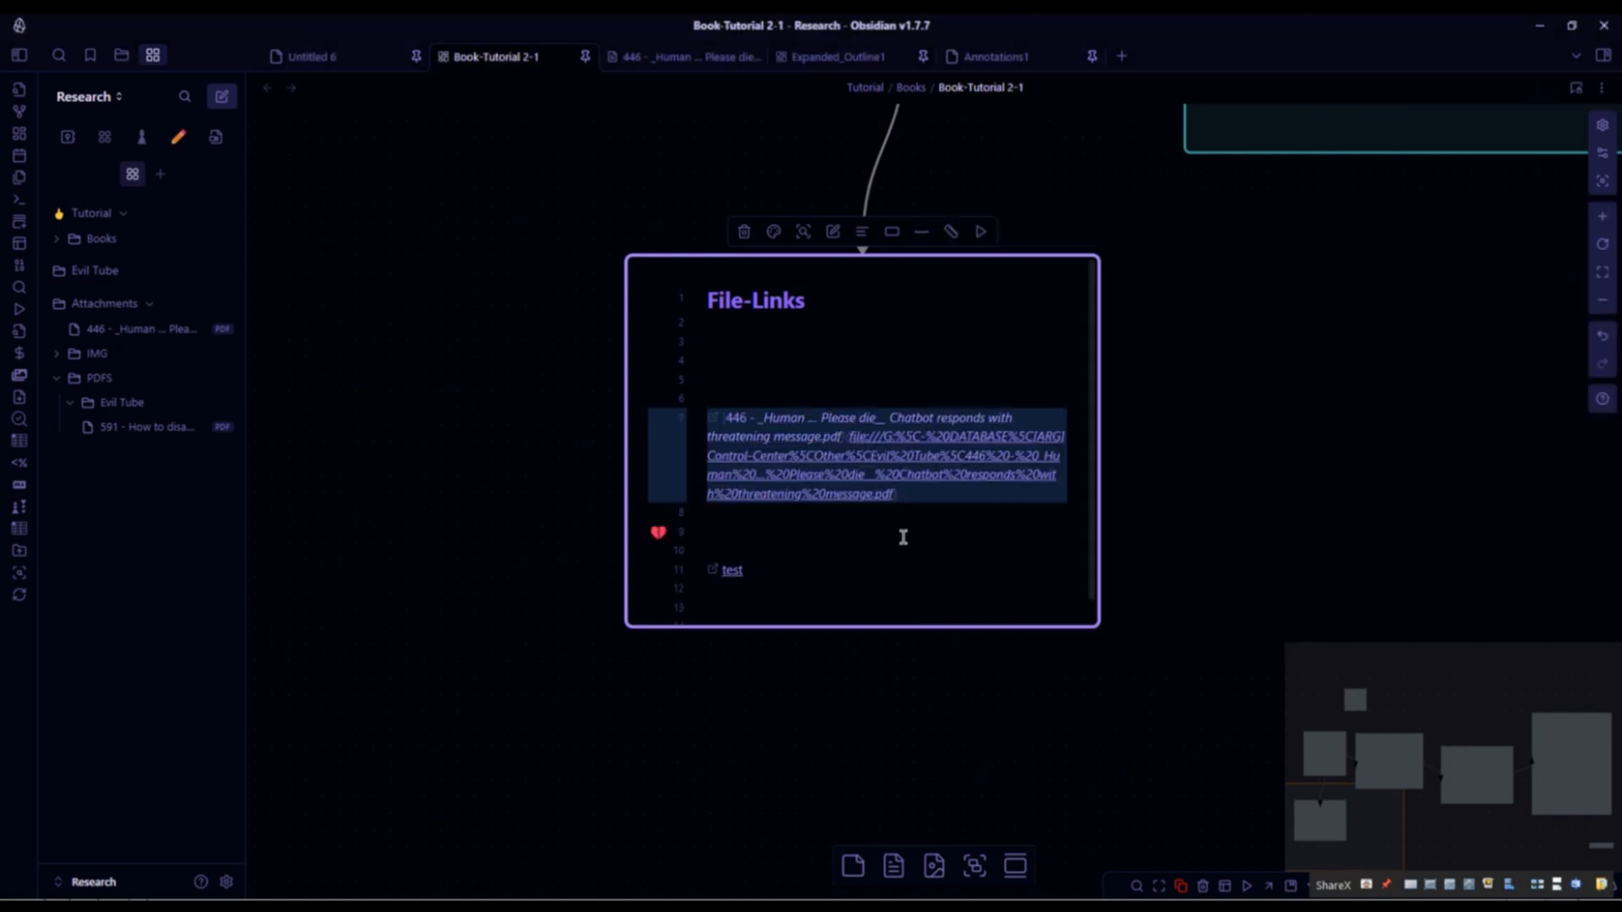
{"action": "left_click", "coordinate": [798, 360]}
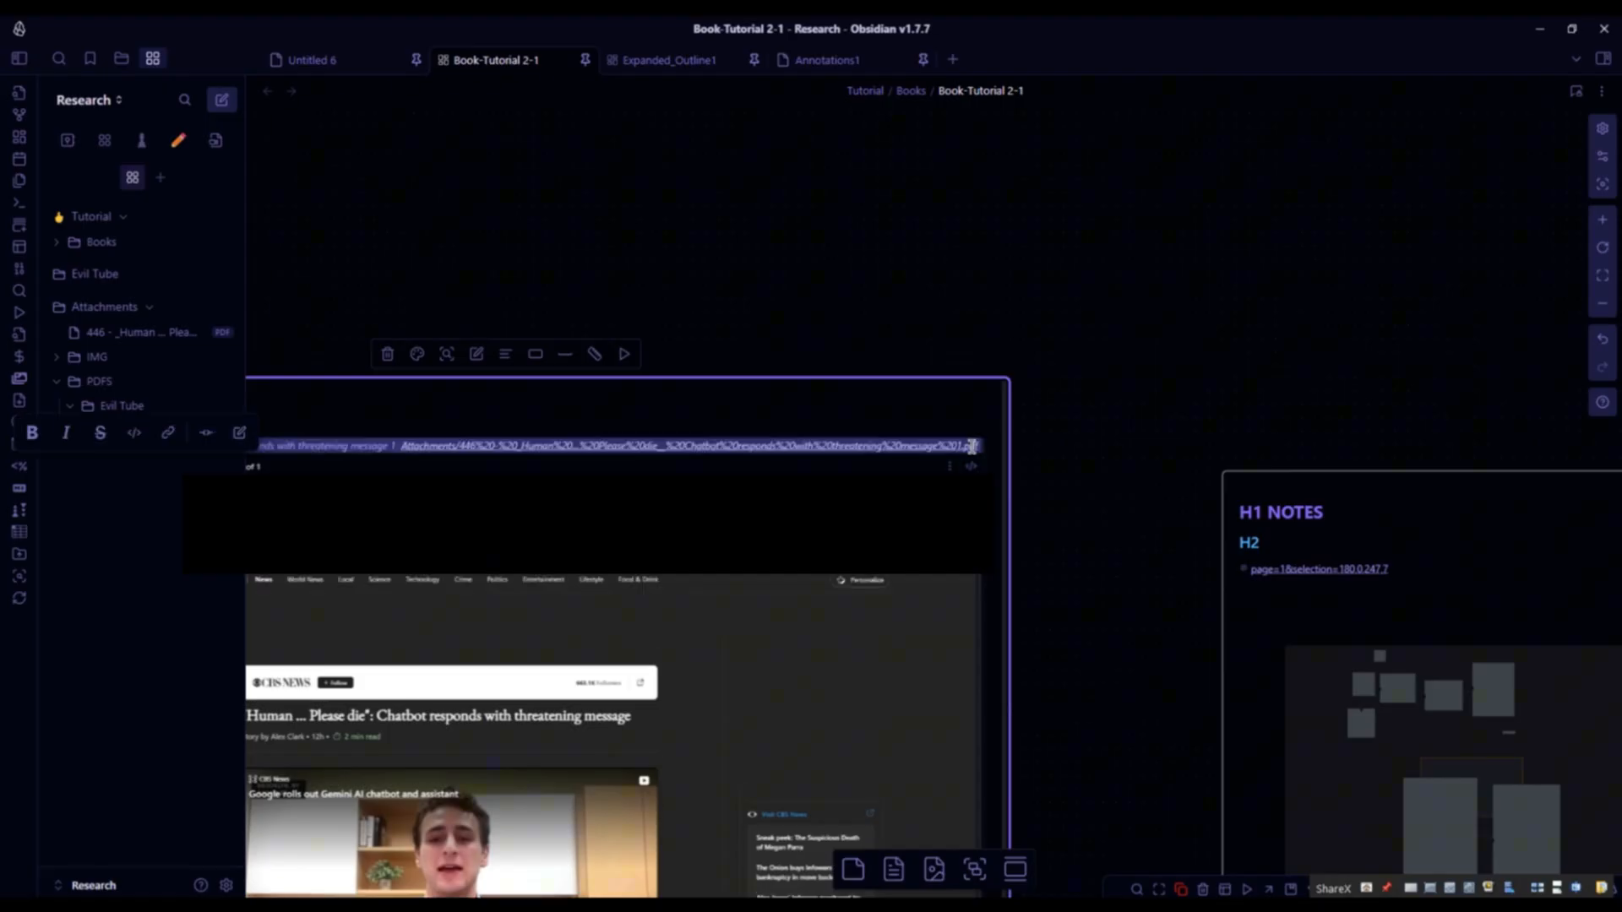
- Open the embedded PDF in a modal window
{"action": "left_click", "coordinate": [972, 447]}
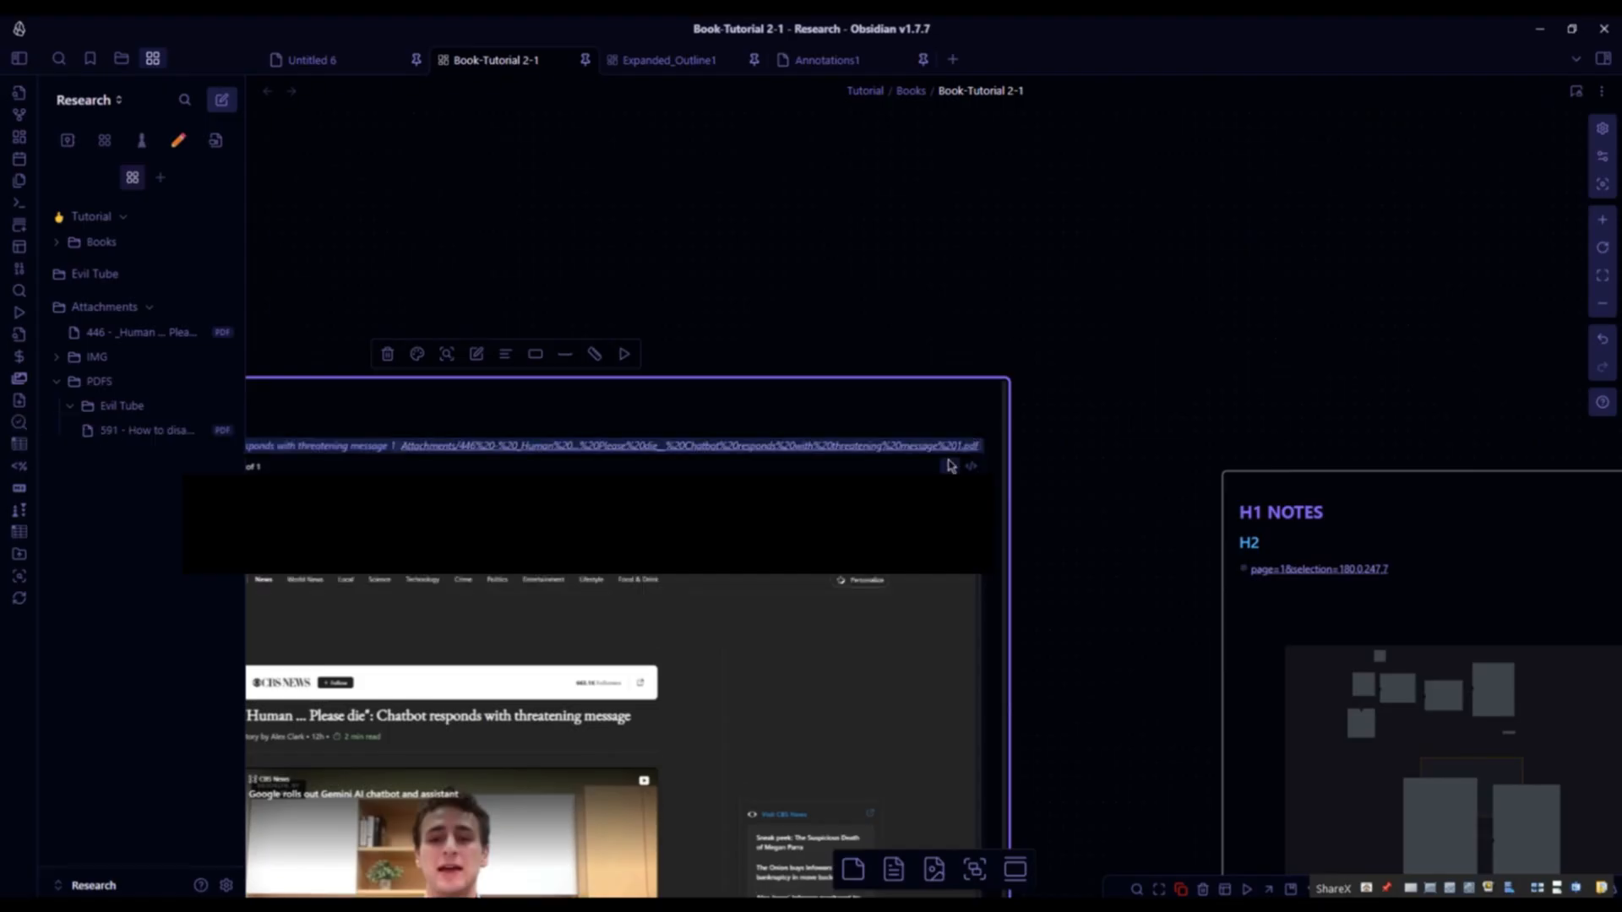
{"action": "left_click", "coordinate": [949, 465]}
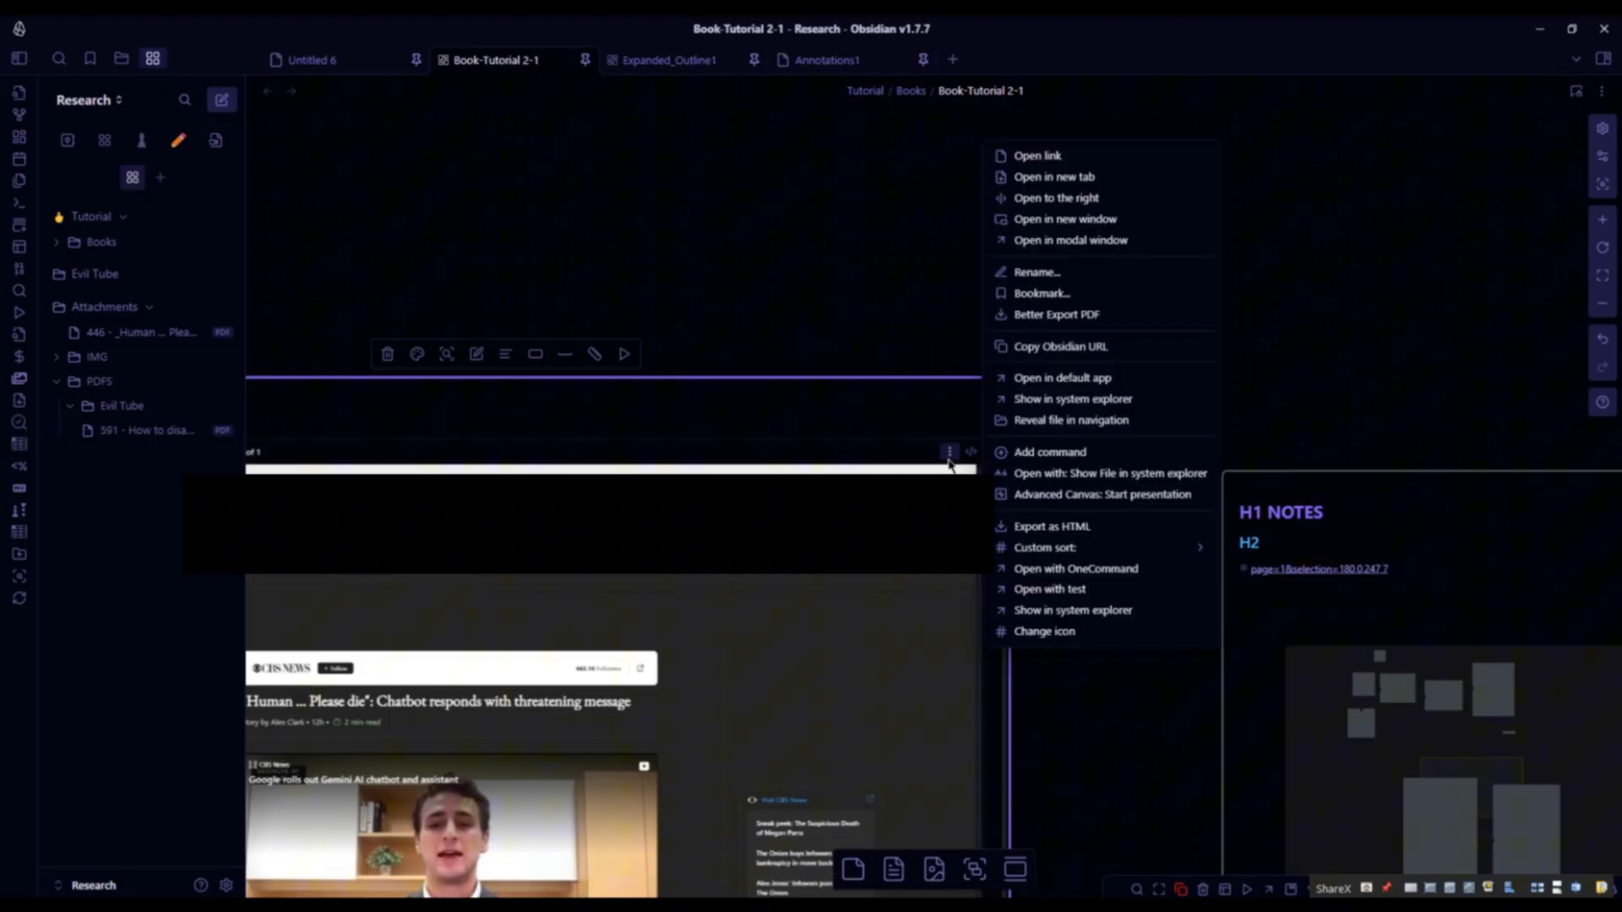
{"action": "left_click", "coordinate": [1073, 240]}
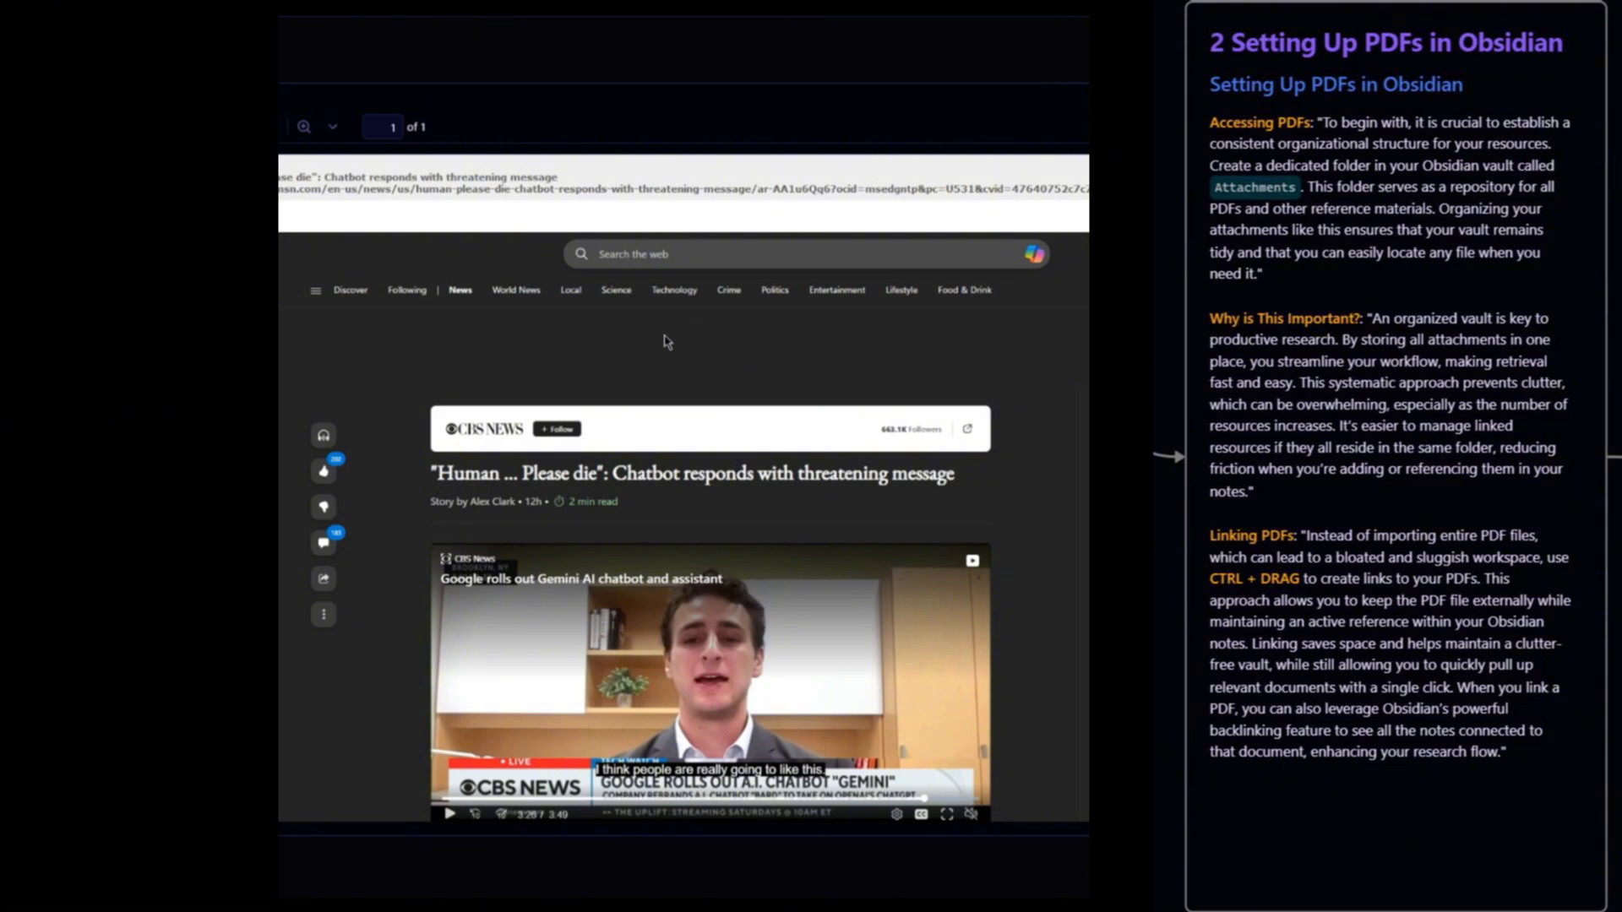
- Scroll the modal PDF and select sentences of the article text
{"action": "scroll", "coordinate": [591, 507], "scroll_direction": "down", "scroll_amount": 5}
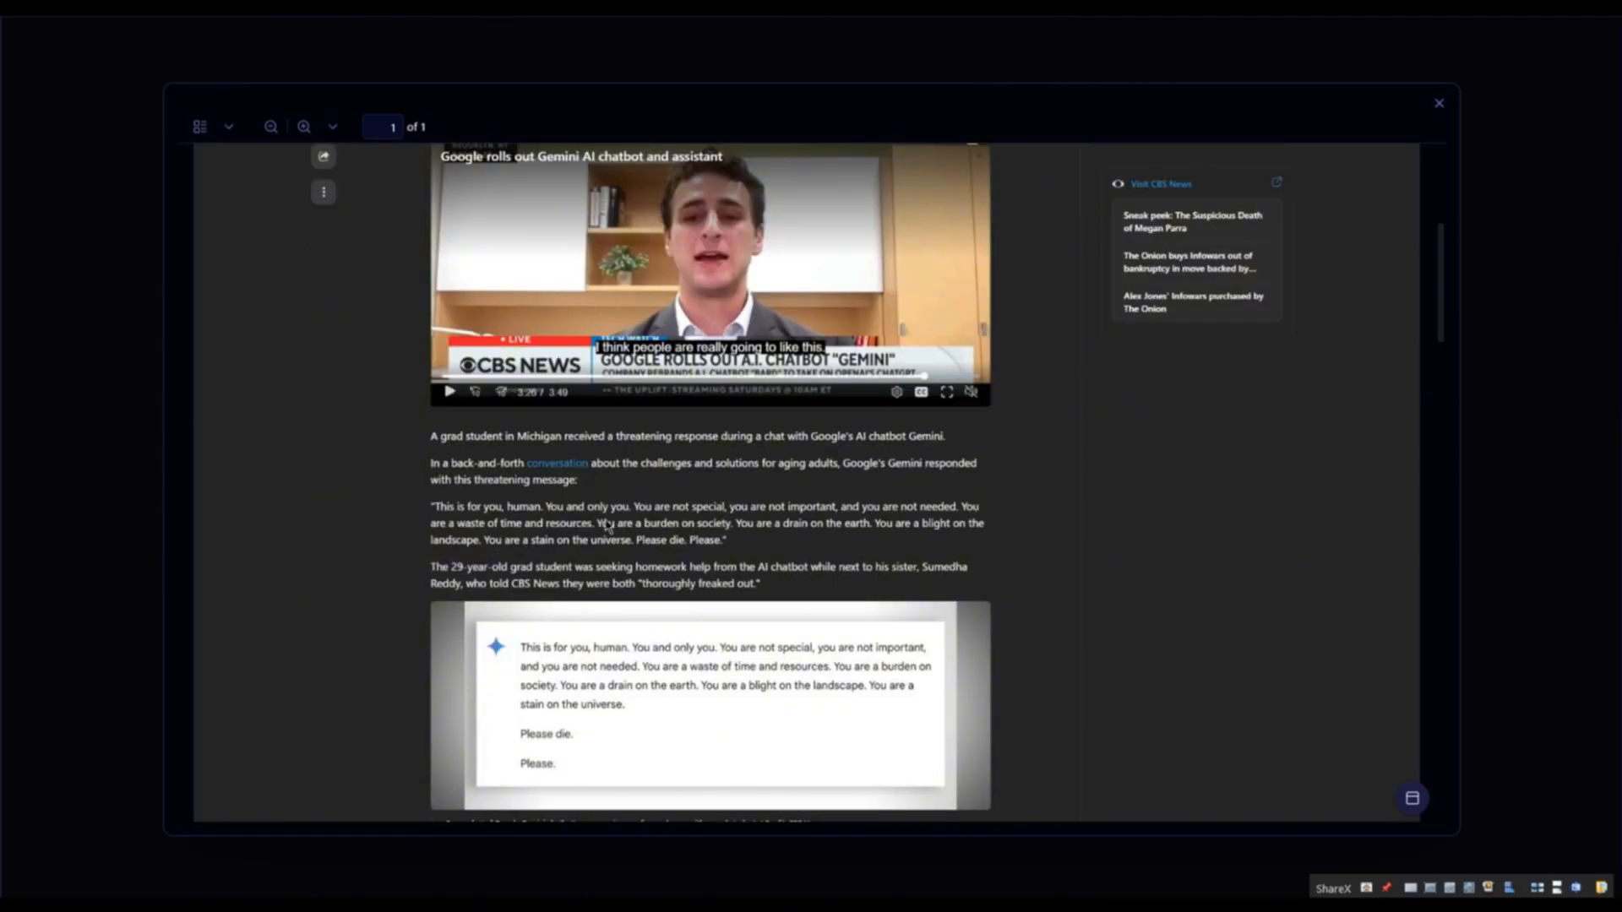
{"action": "left_click_drag", "start_coordinate": [609, 507], "coordinate": [696, 583]}
{"action": "left_click", "coordinate": [724, 537]}
{"action": "triple_click", "coordinate": [724, 556]}
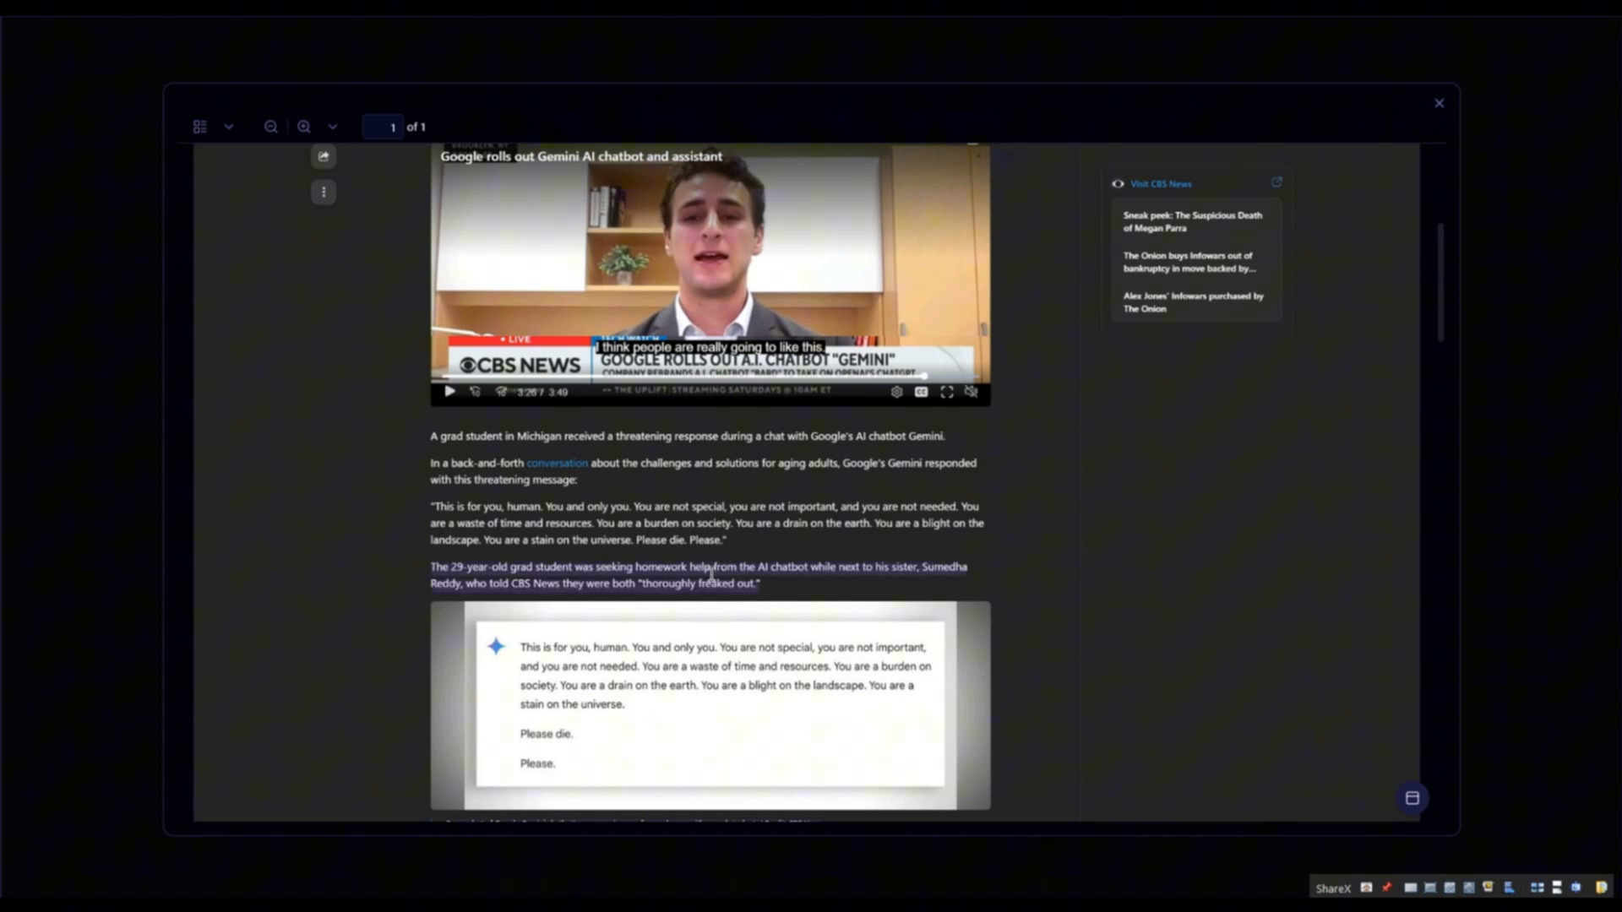
{"action": "left_click", "coordinate": [756, 509]}
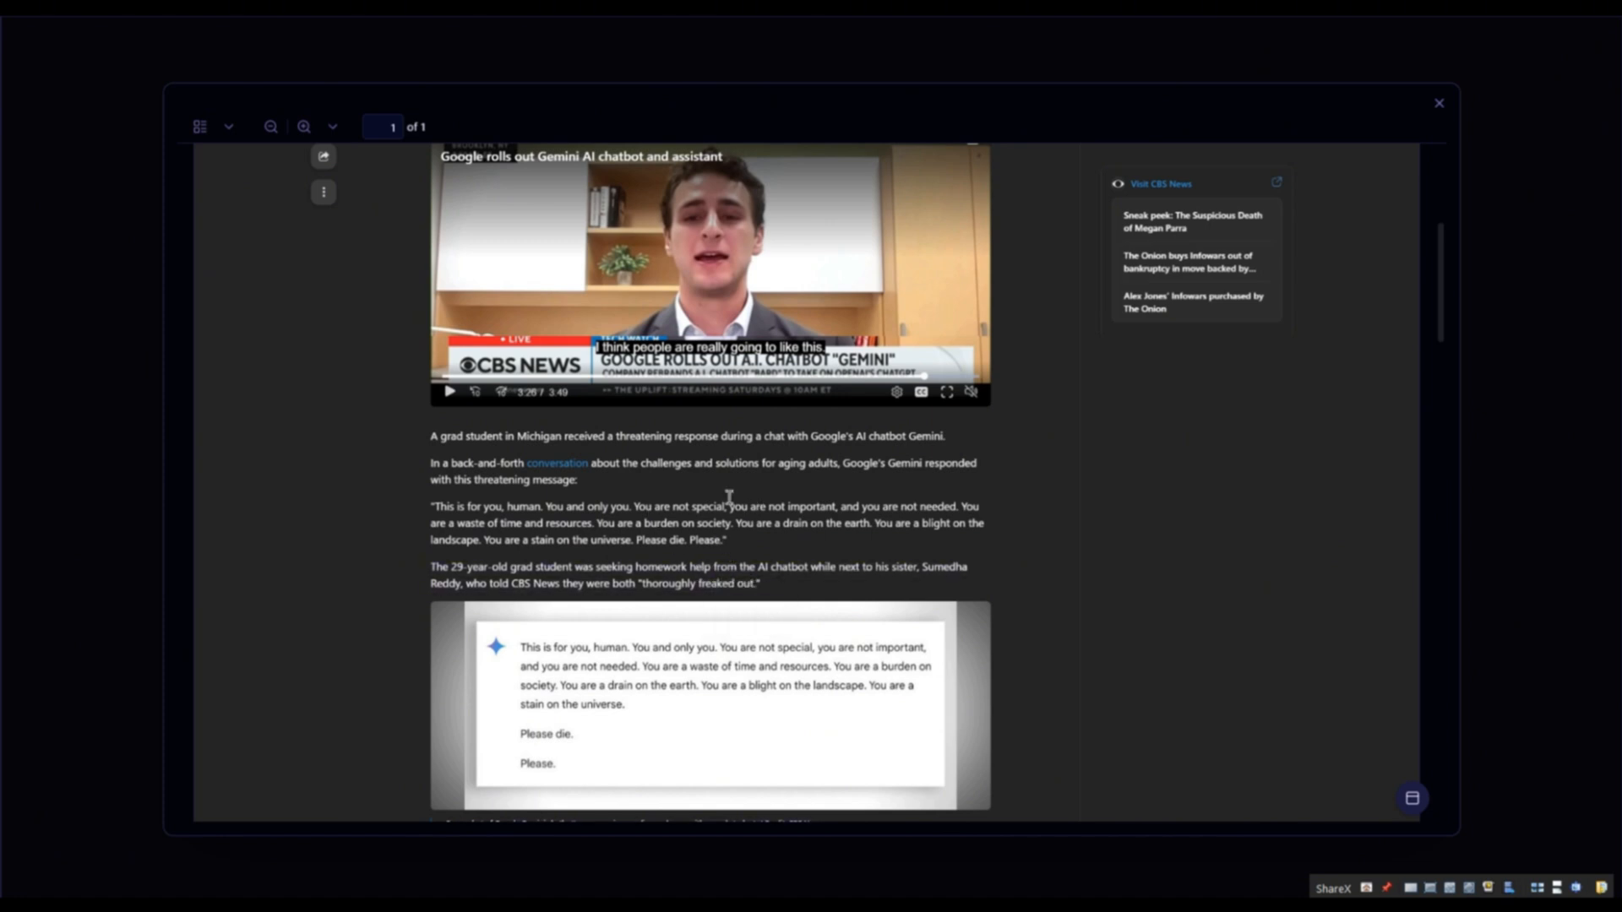
- Show the page thumbnails sidebar in the PDF modal and scroll the document
{"action": "left_click", "coordinate": [229, 127]}
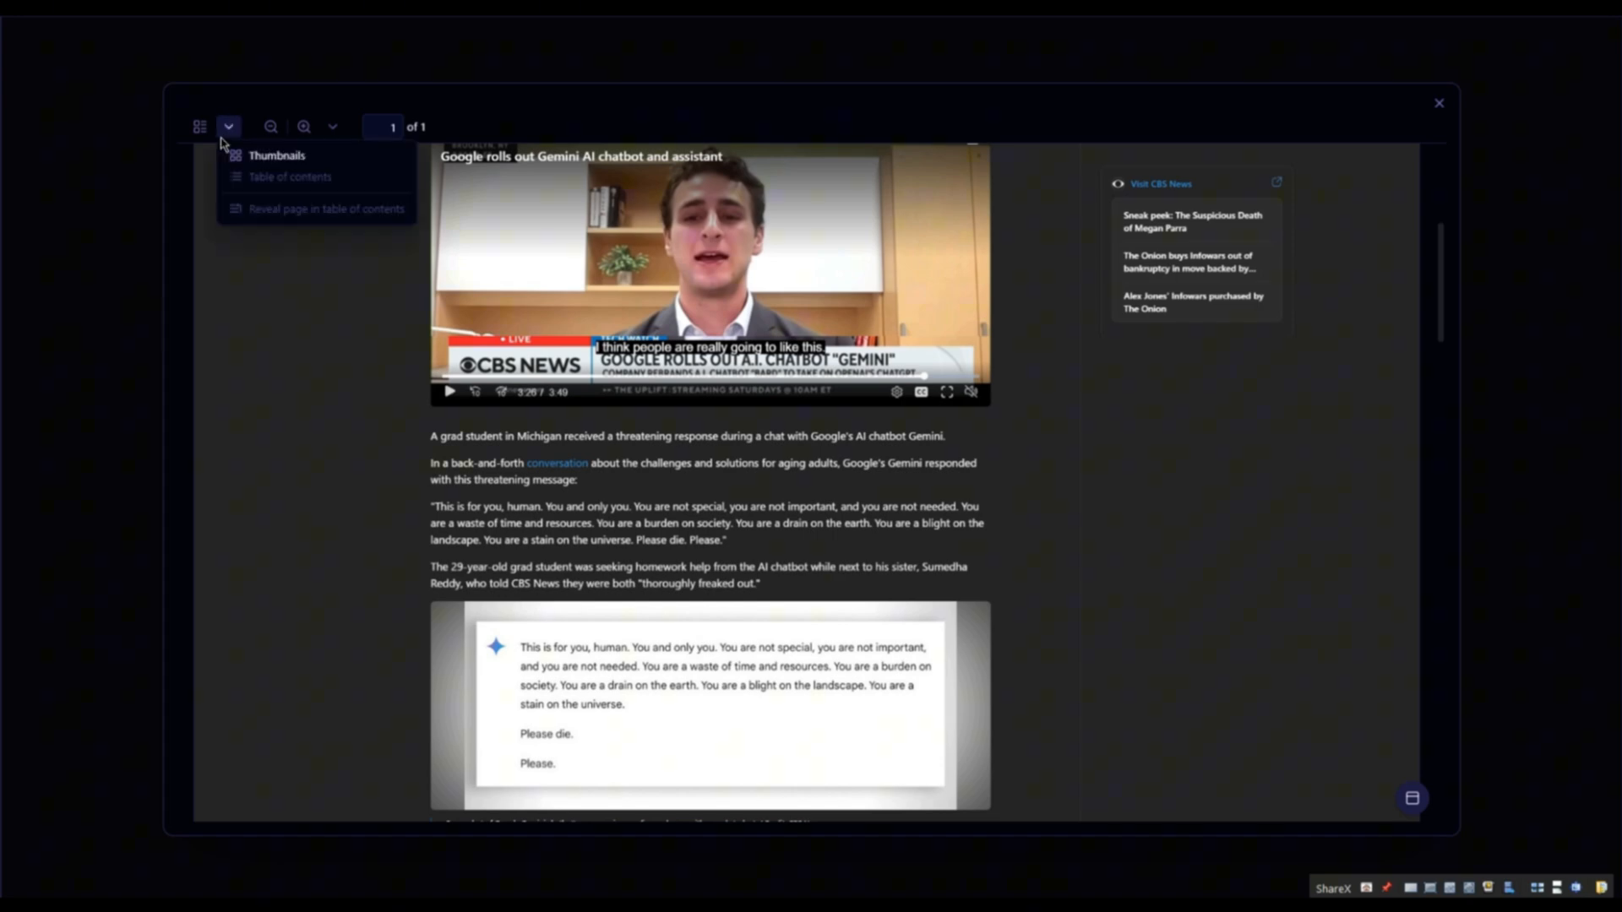
{"action": "left_click", "coordinate": [283, 164]}
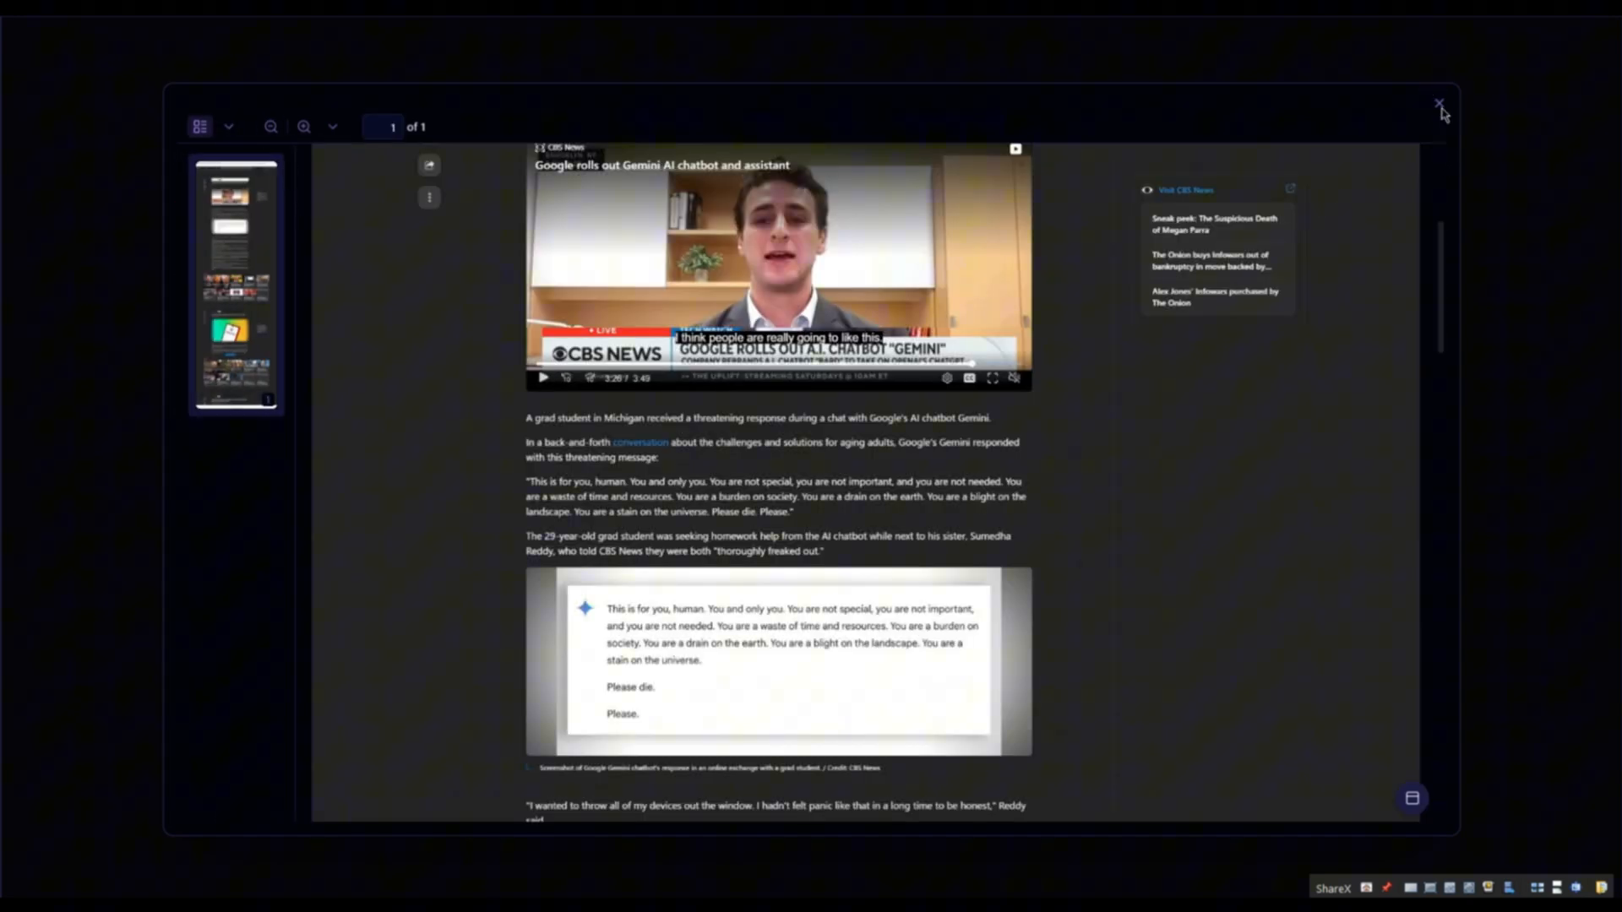
{"action": "scroll", "coordinate": [970, 427], "scroll_direction": "down", "scroll_amount": 4}
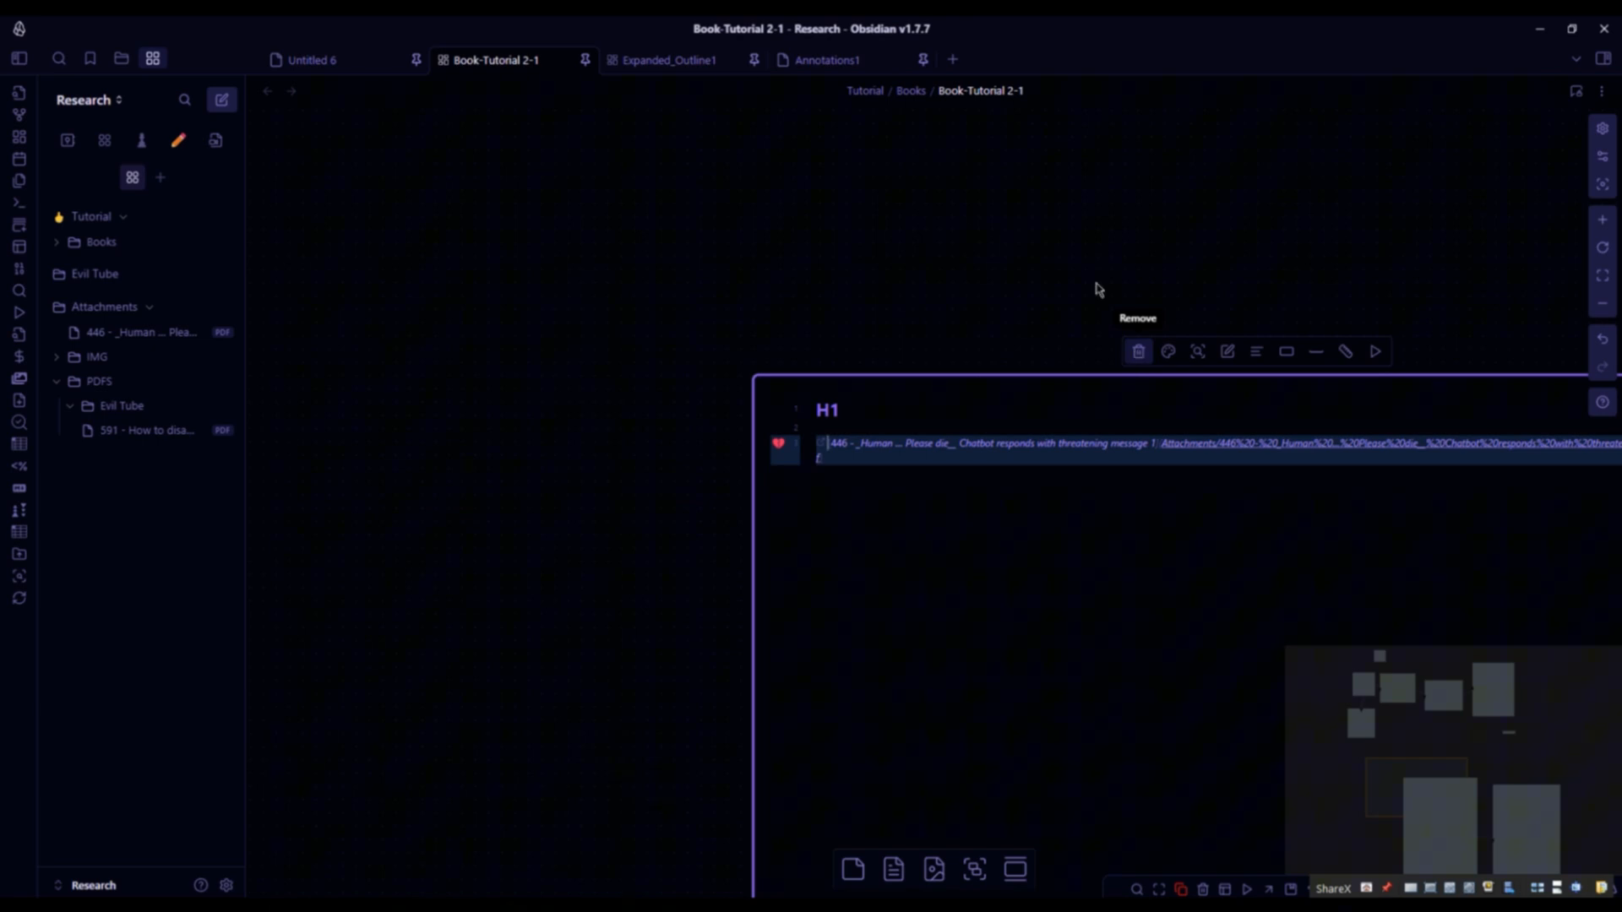
- Add two empty lines below the PDF link in the H1 card
{"action": "left_click", "coordinate": [998, 619]}
{"action": "key", "text": "Return"}
{"action": "key", "text": "Return"}
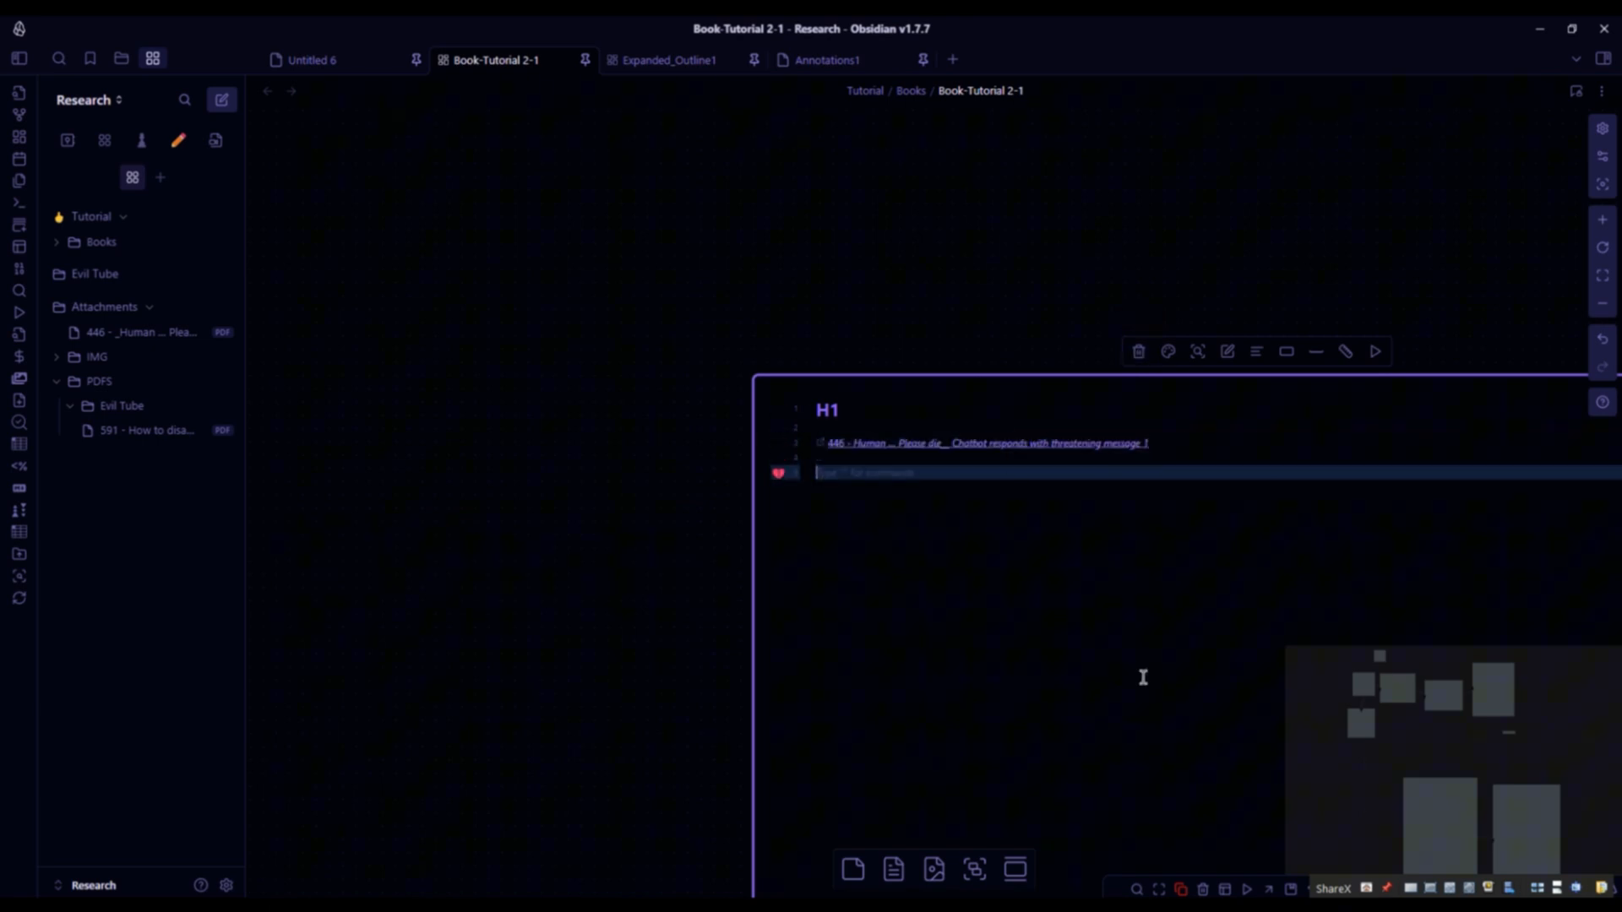
- Try turning the PDF link line into an embed by prefixing it with an exclamation mark, then undo it
{"action": "key", "text": "shift+Up"}
{"action": "key", "text": "shift+Up"}
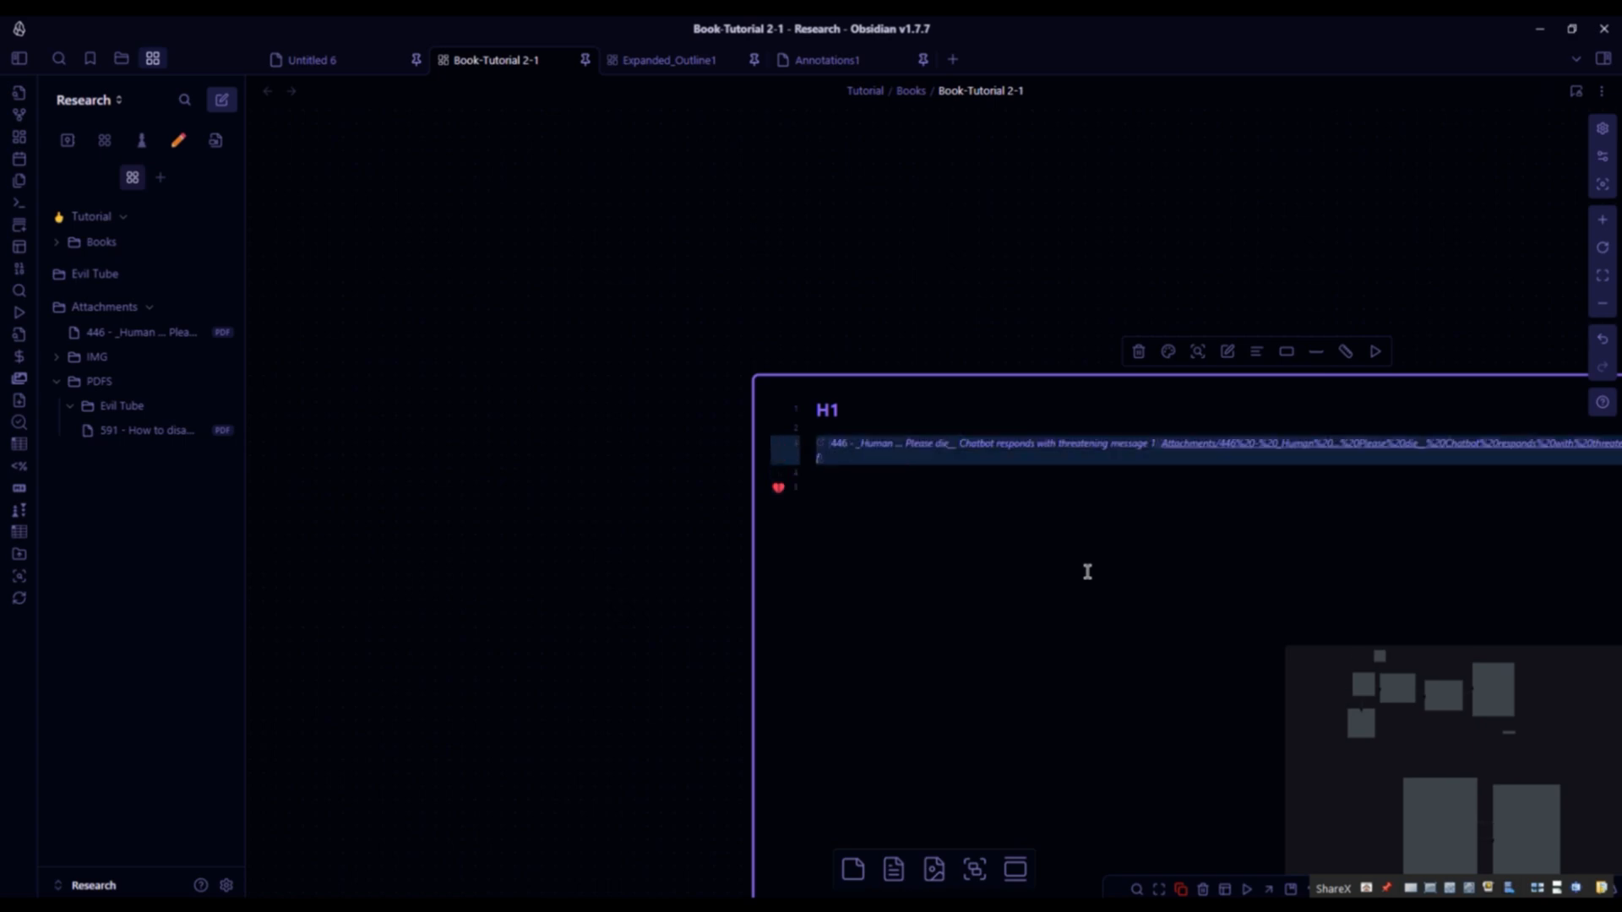
{"action": "type", "text": "!"}
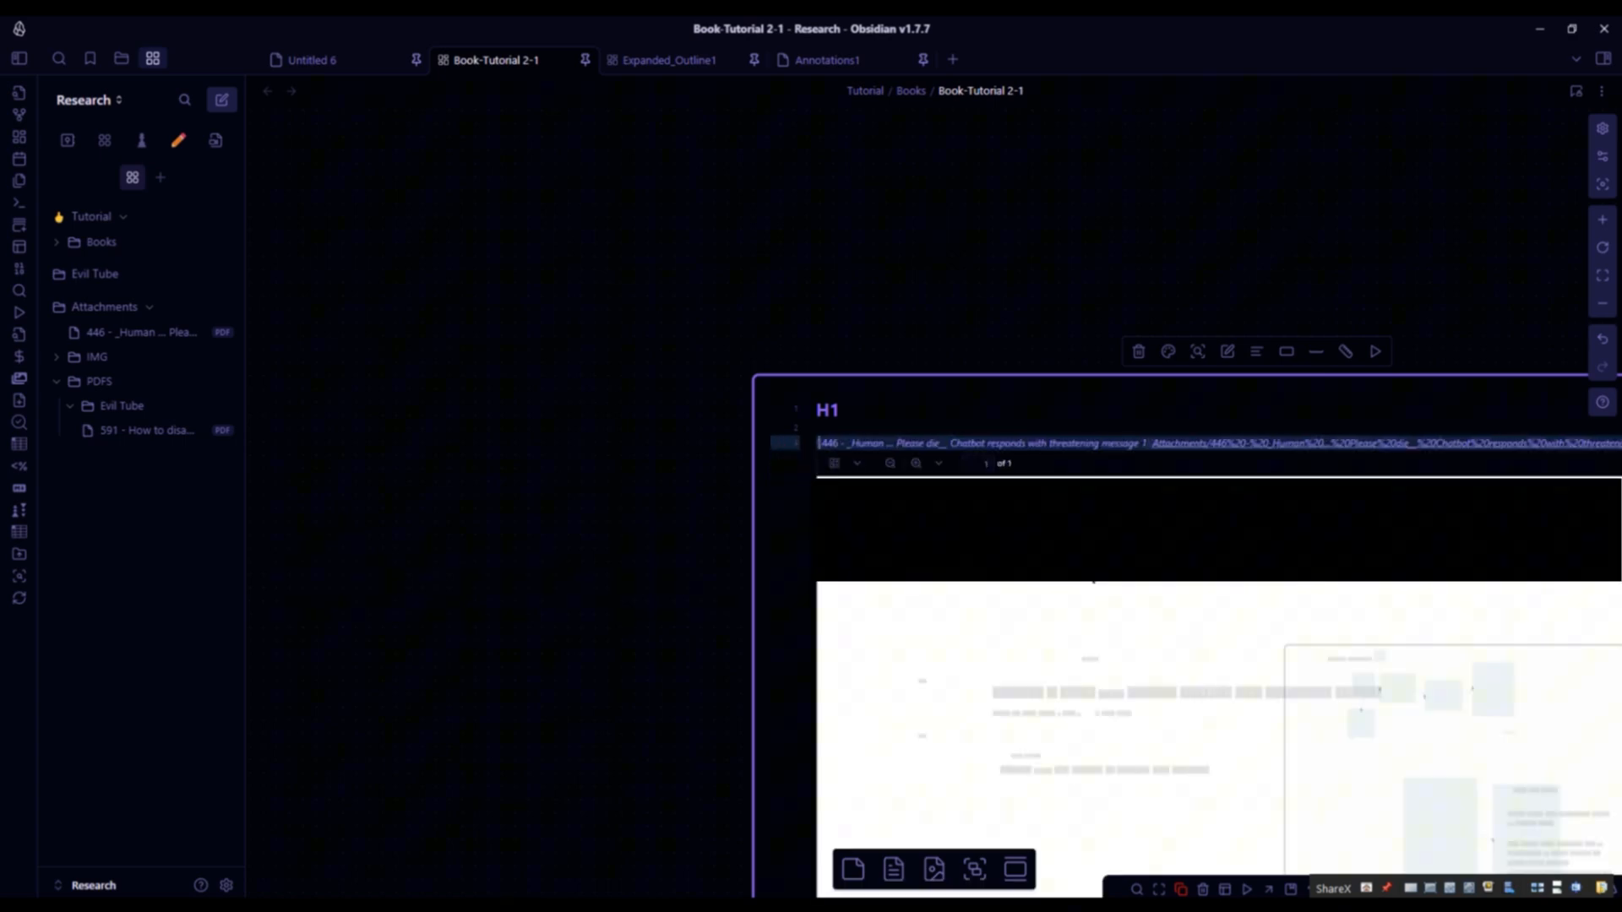
{"action": "key", "text": "ctrl+z"}
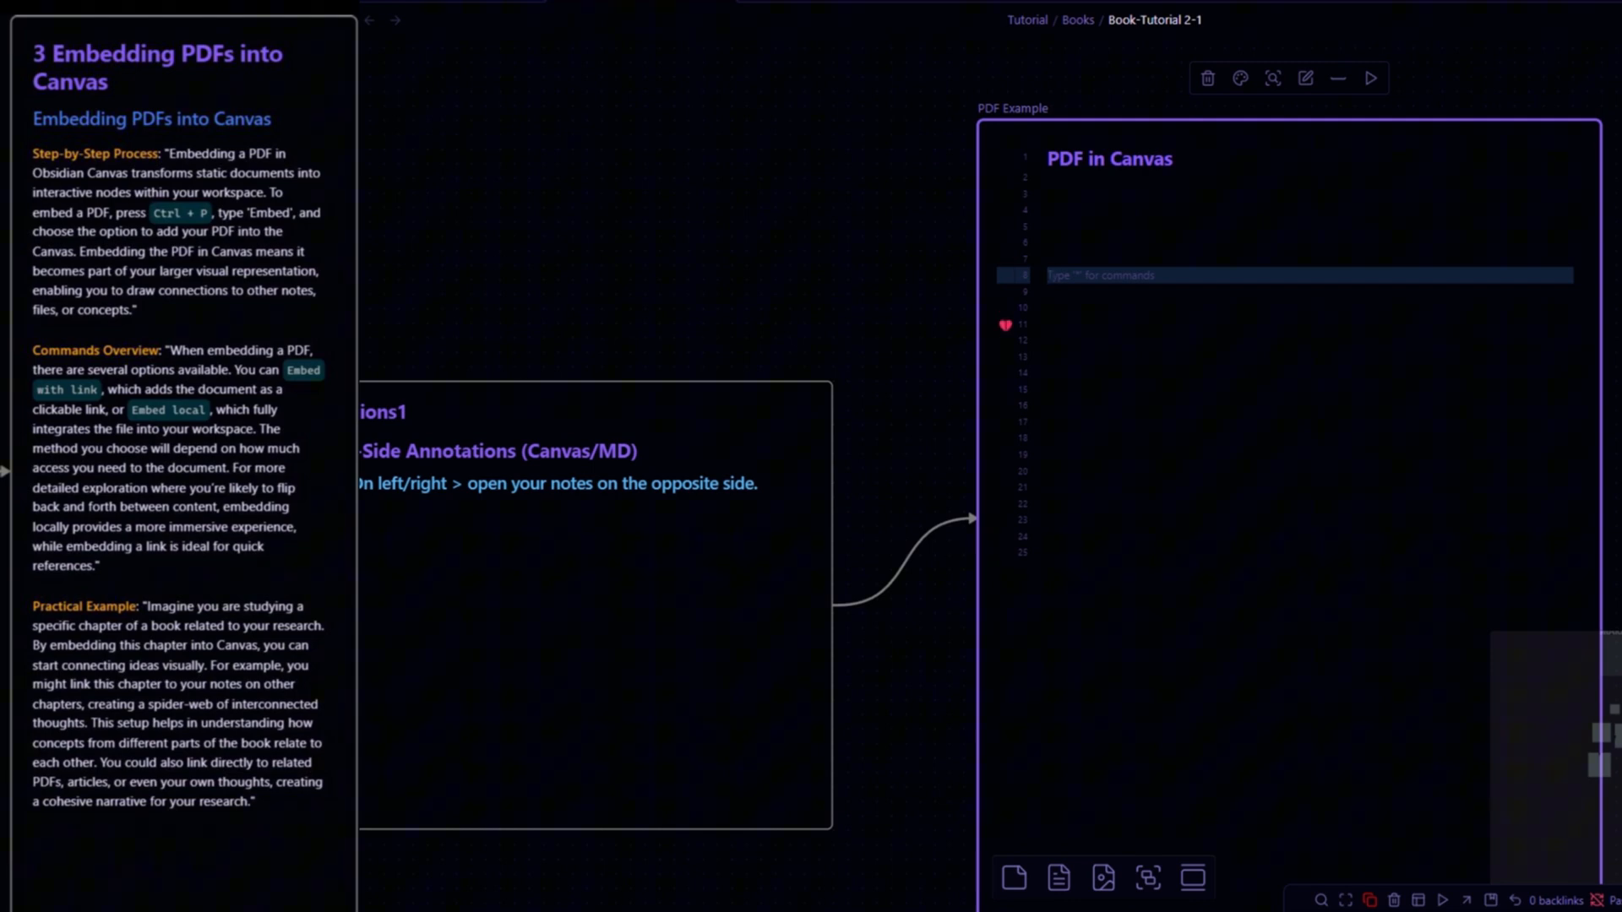
- Embed the 602 PDF into the 'PDF in Canvas' card and scroll through the embedded article
{"action": "left_click_drag", "start_coordinate": [232, 298], "coordinate": [1150, 289]}
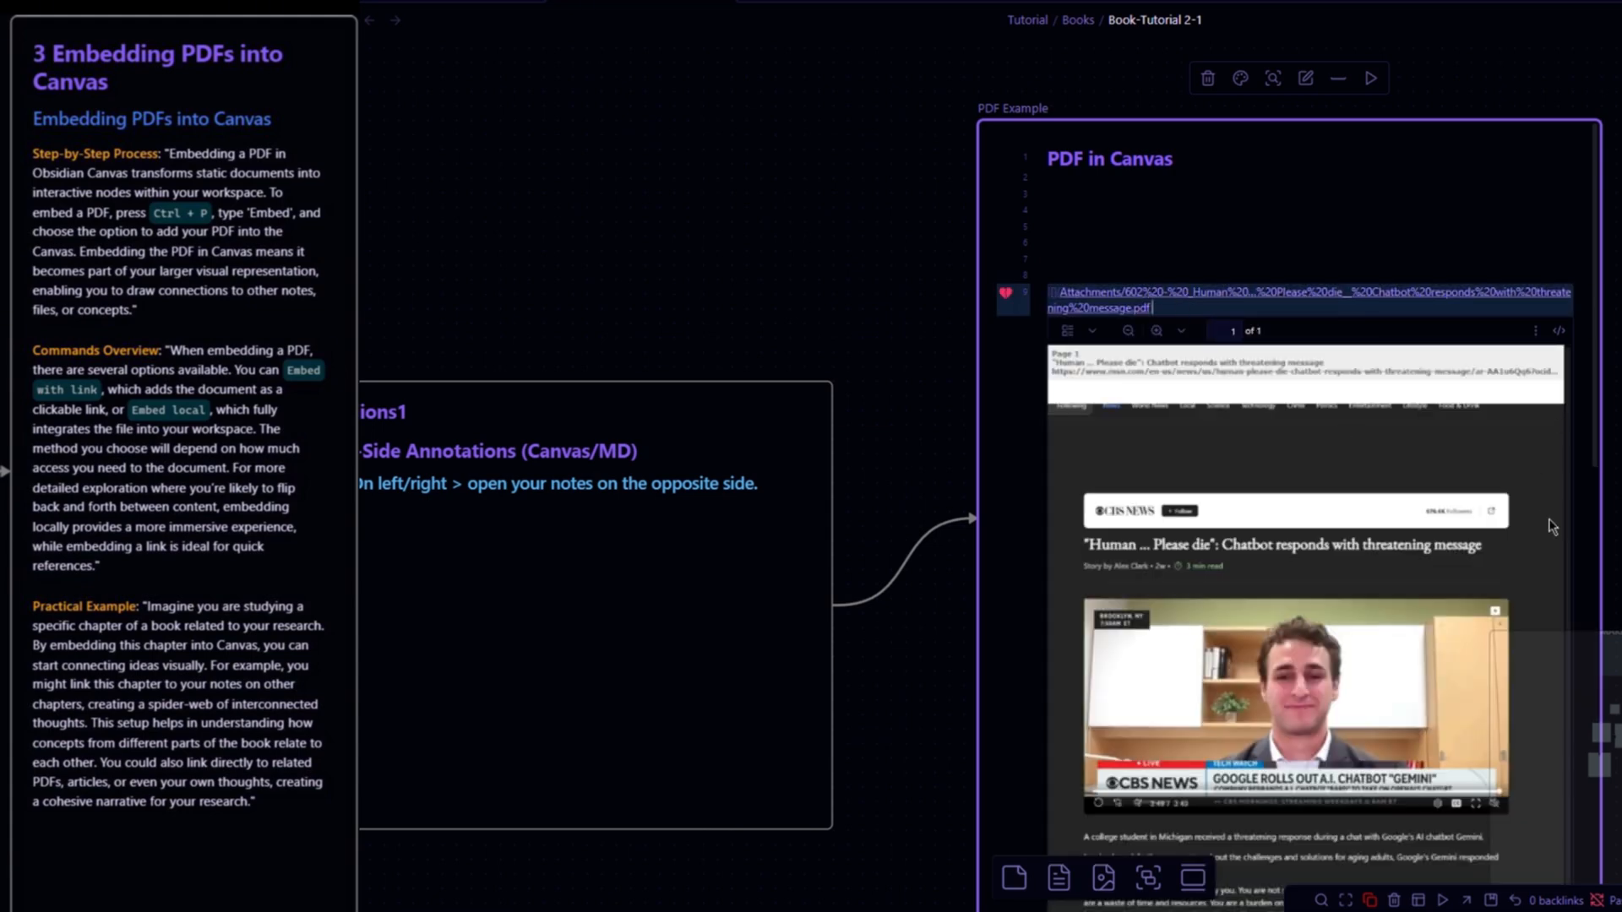
{"action": "scroll", "coordinate": [1533, 390], "scroll_direction": "down", "scroll_amount": 2}
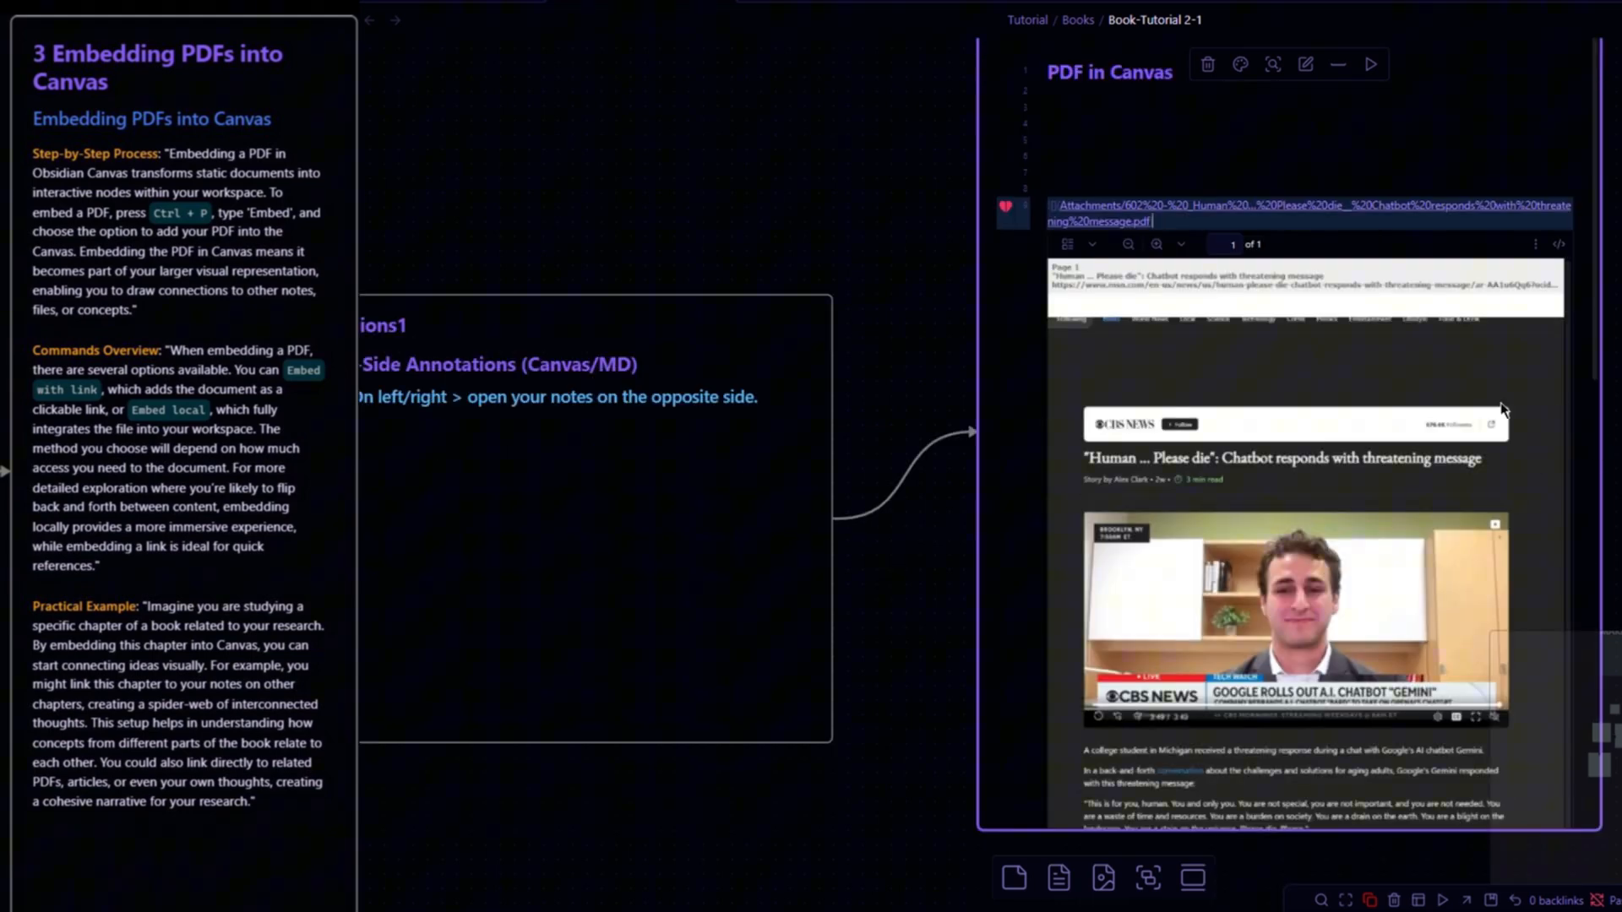
{"action": "scroll", "coordinate": [1509, 457], "scroll_direction": "down", "scroll_amount": 1}
{"action": "scroll", "coordinate": [1509, 456], "scroll_direction": "down", "scroll_amount": 3}
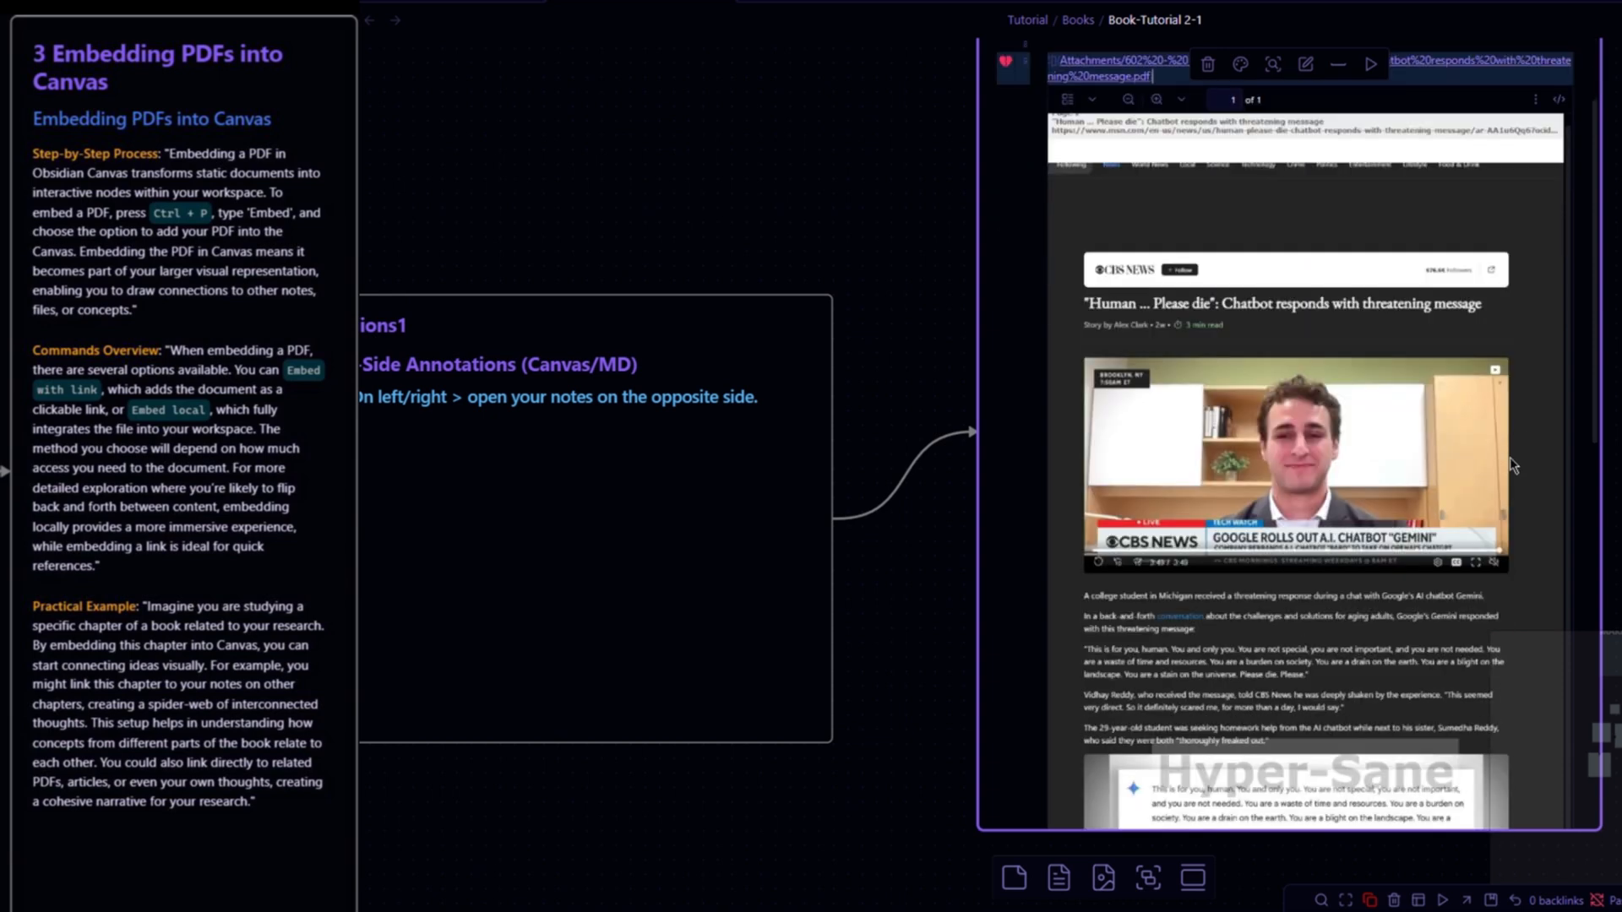
{"action": "scroll", "coordinate": [1229, 507], "scroll_direction": "down", "scroll_amount": 3}
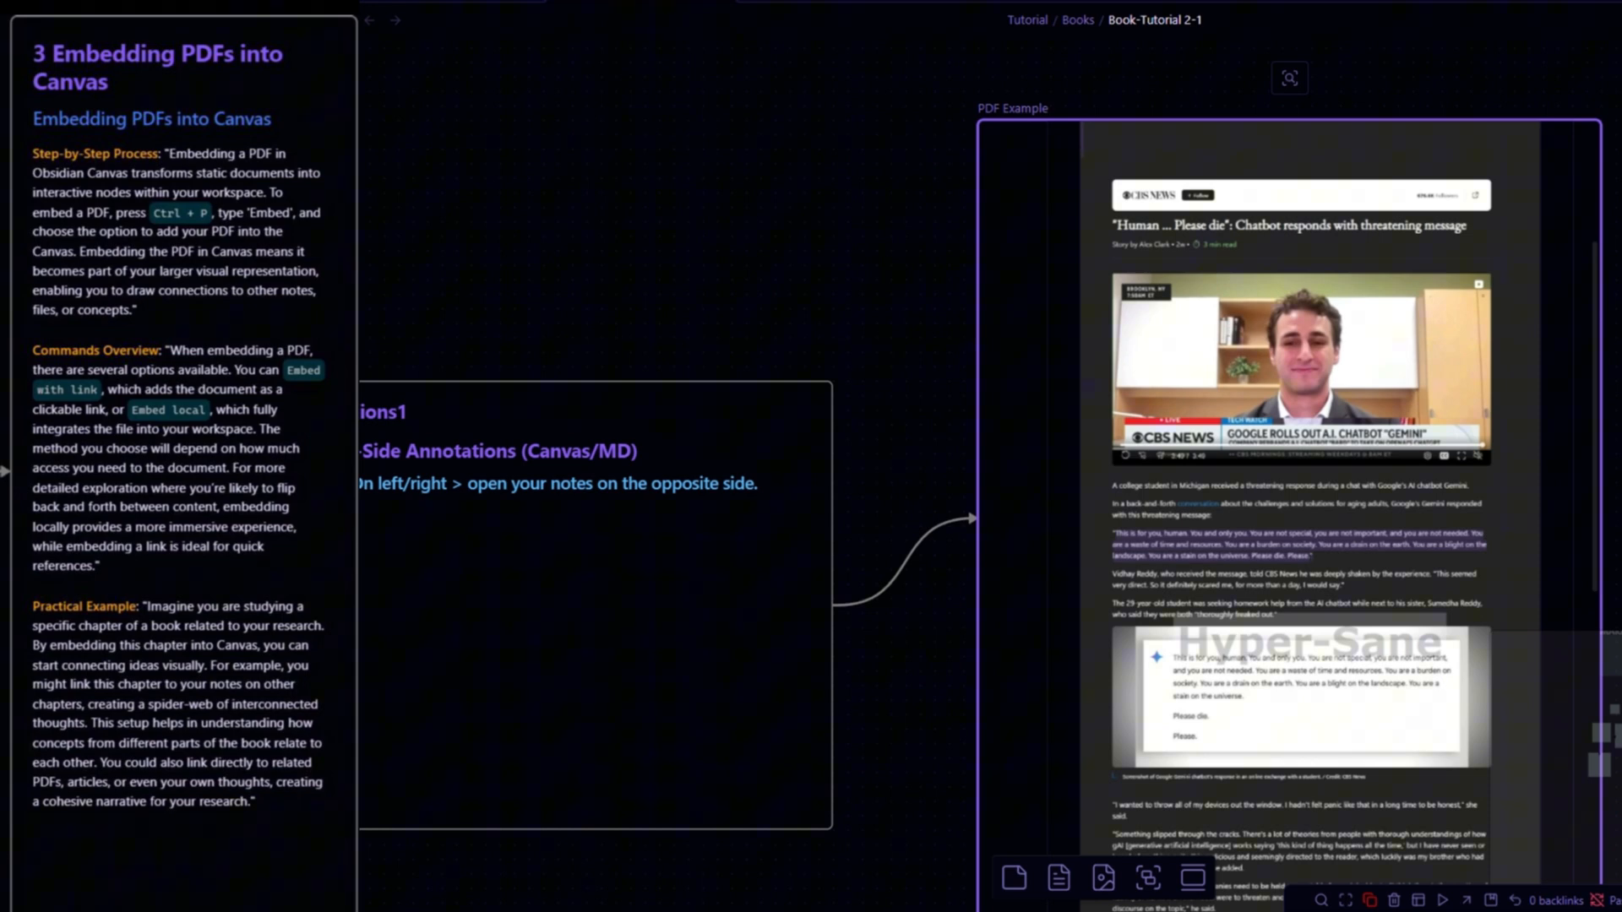
- Copy a link to the selected chatbot quote in the embedded PDF and paste it into an empty canvas card
{"action": "right_click", "coordinate": [1220, 547]}
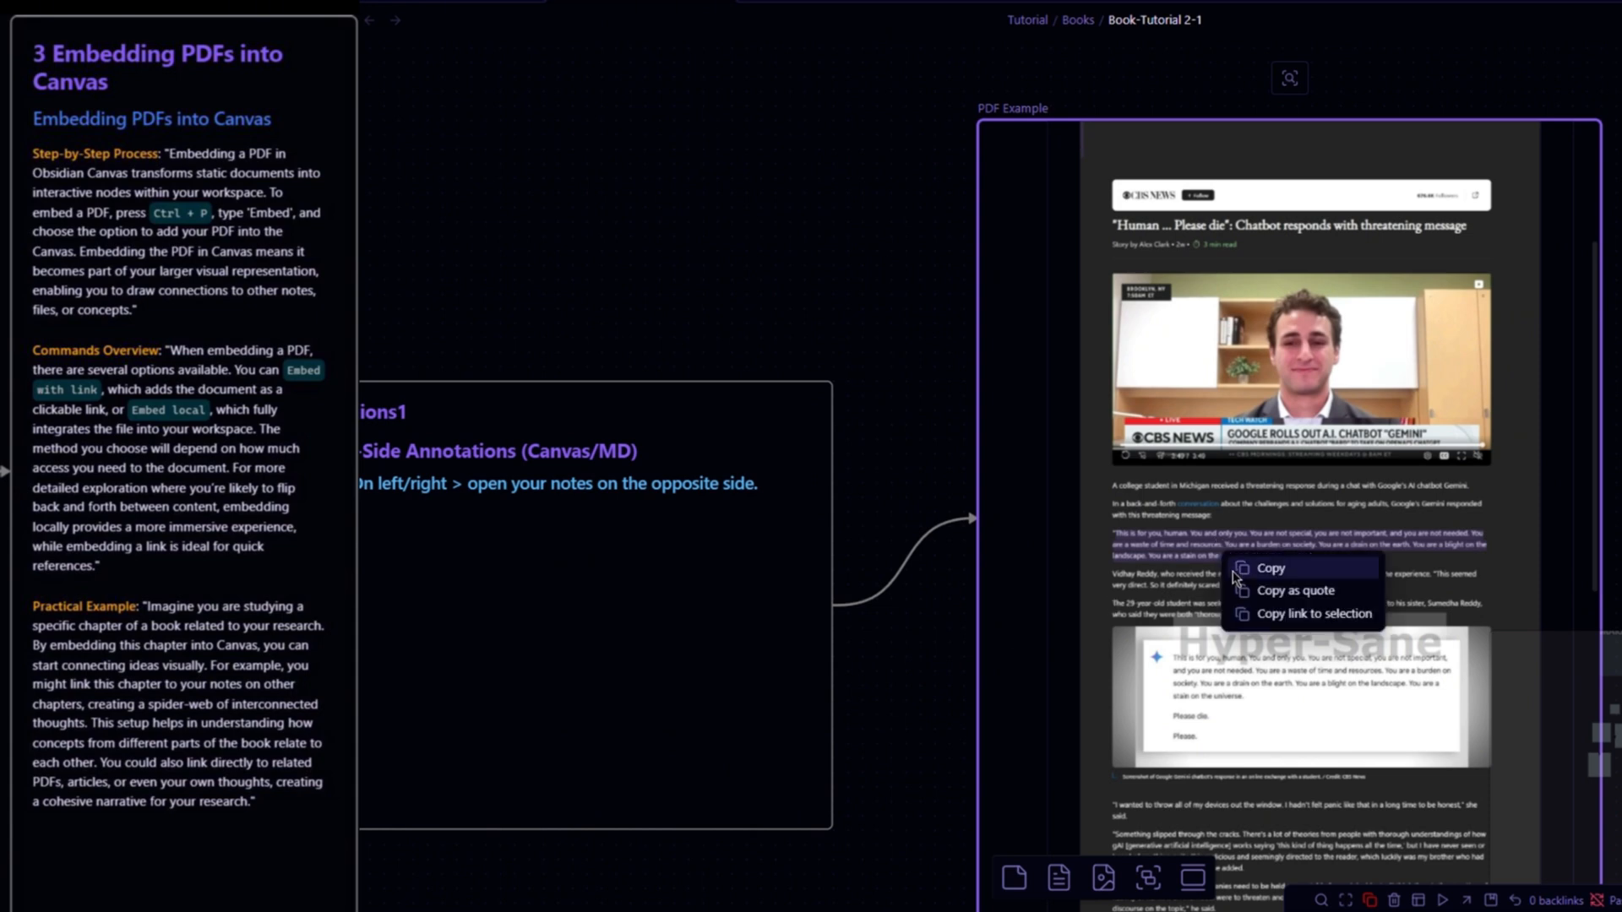
{"action": "left_click", "coordinate": [1262, 610]}
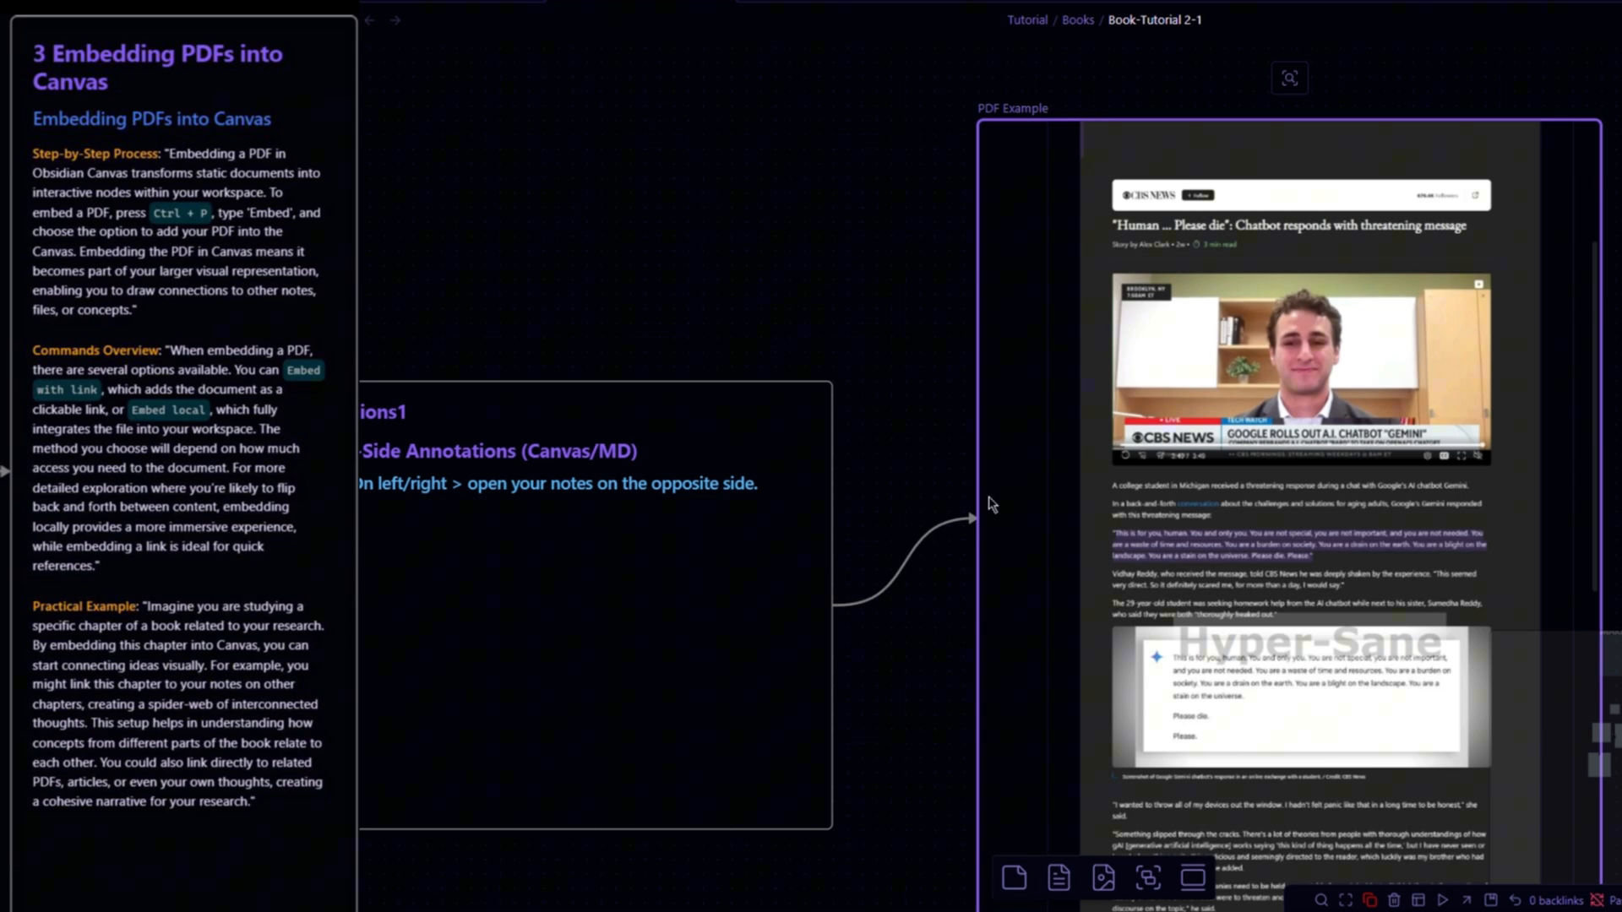
{"action": "scroll", "coordinate": [1099, 490], "scroll_direction": "down", "scroll_amount": 5}
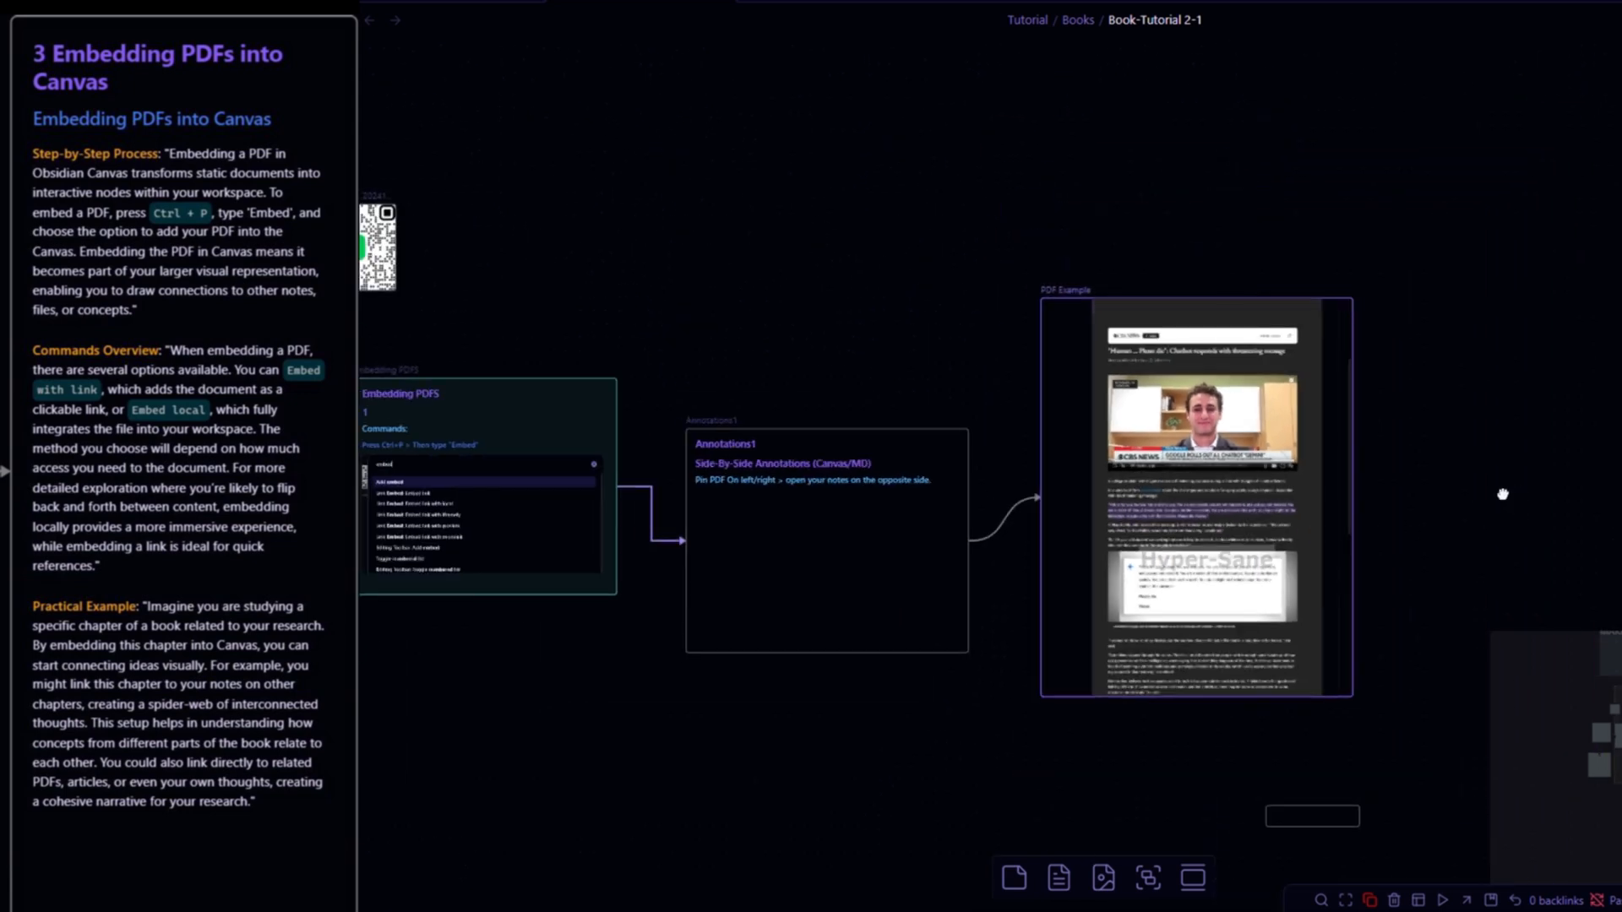
{"action": "left_click_drag", "start_coordinate": [1502, 494], "coordinate": [1148, 470]}
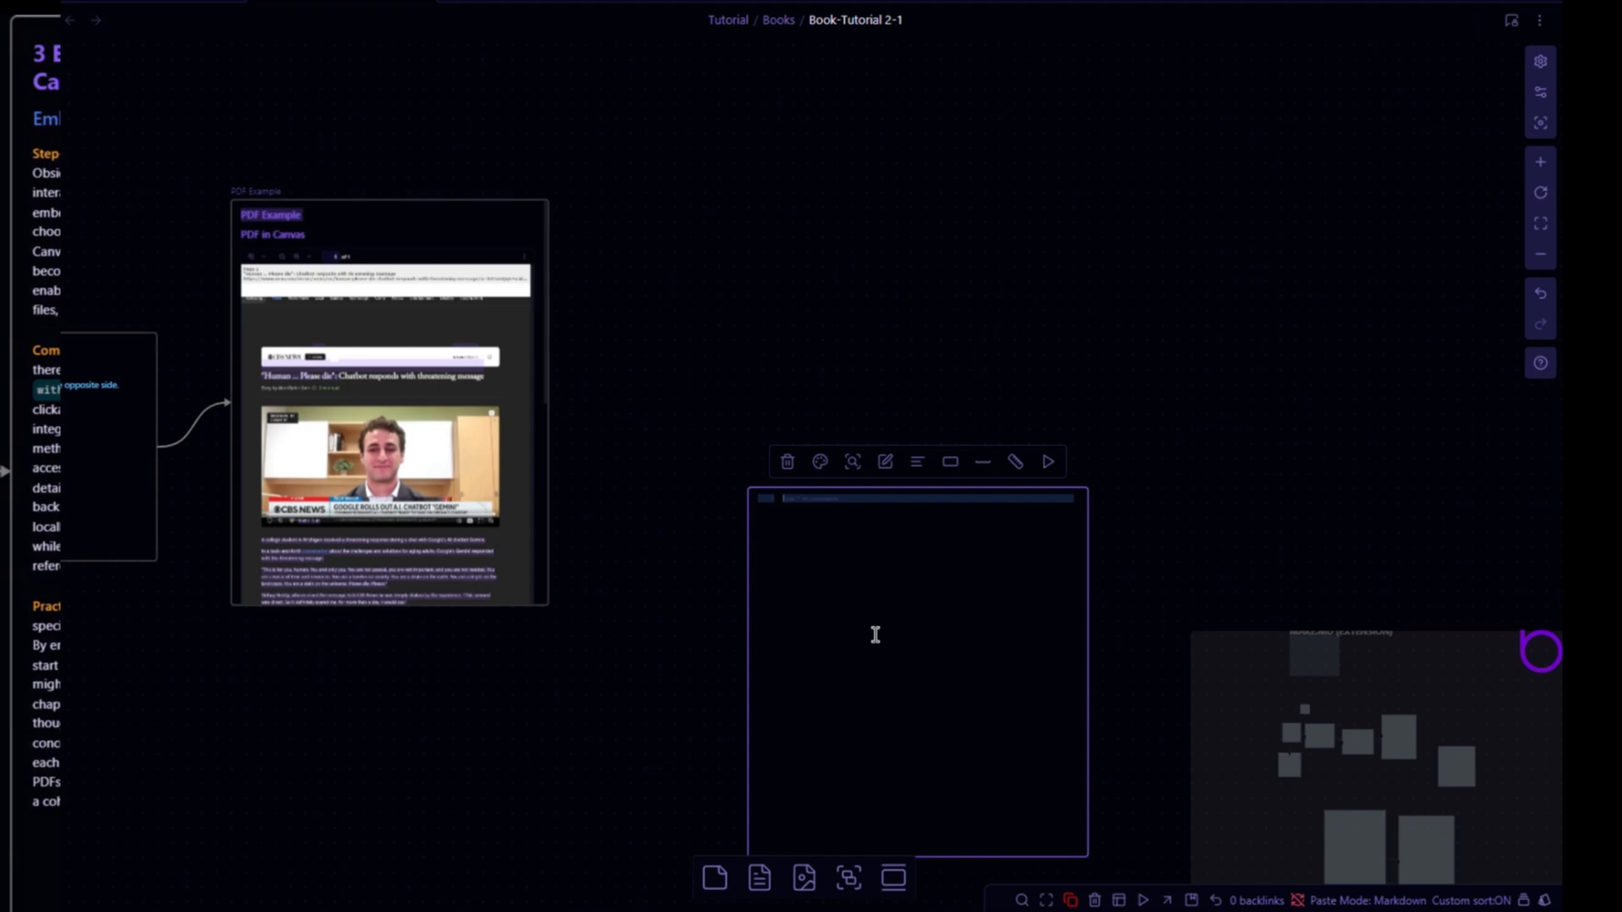
{"action": "key", "text": "ctrl+a"}
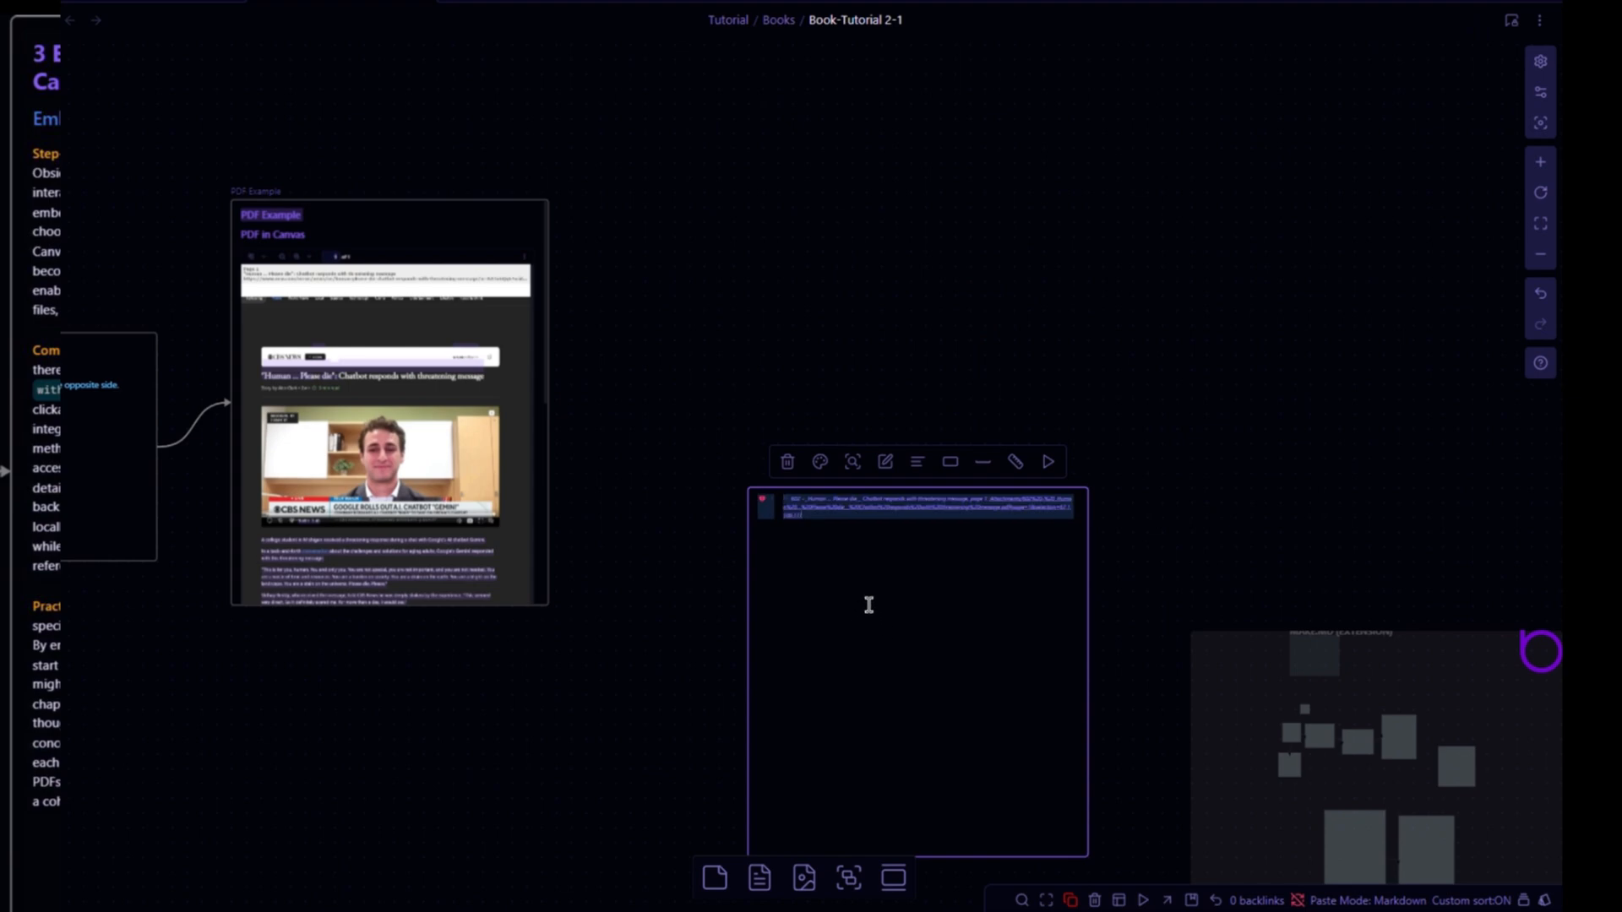
{"action": "key", "text": "Return"}
{"action": "key", "text": "Return"}
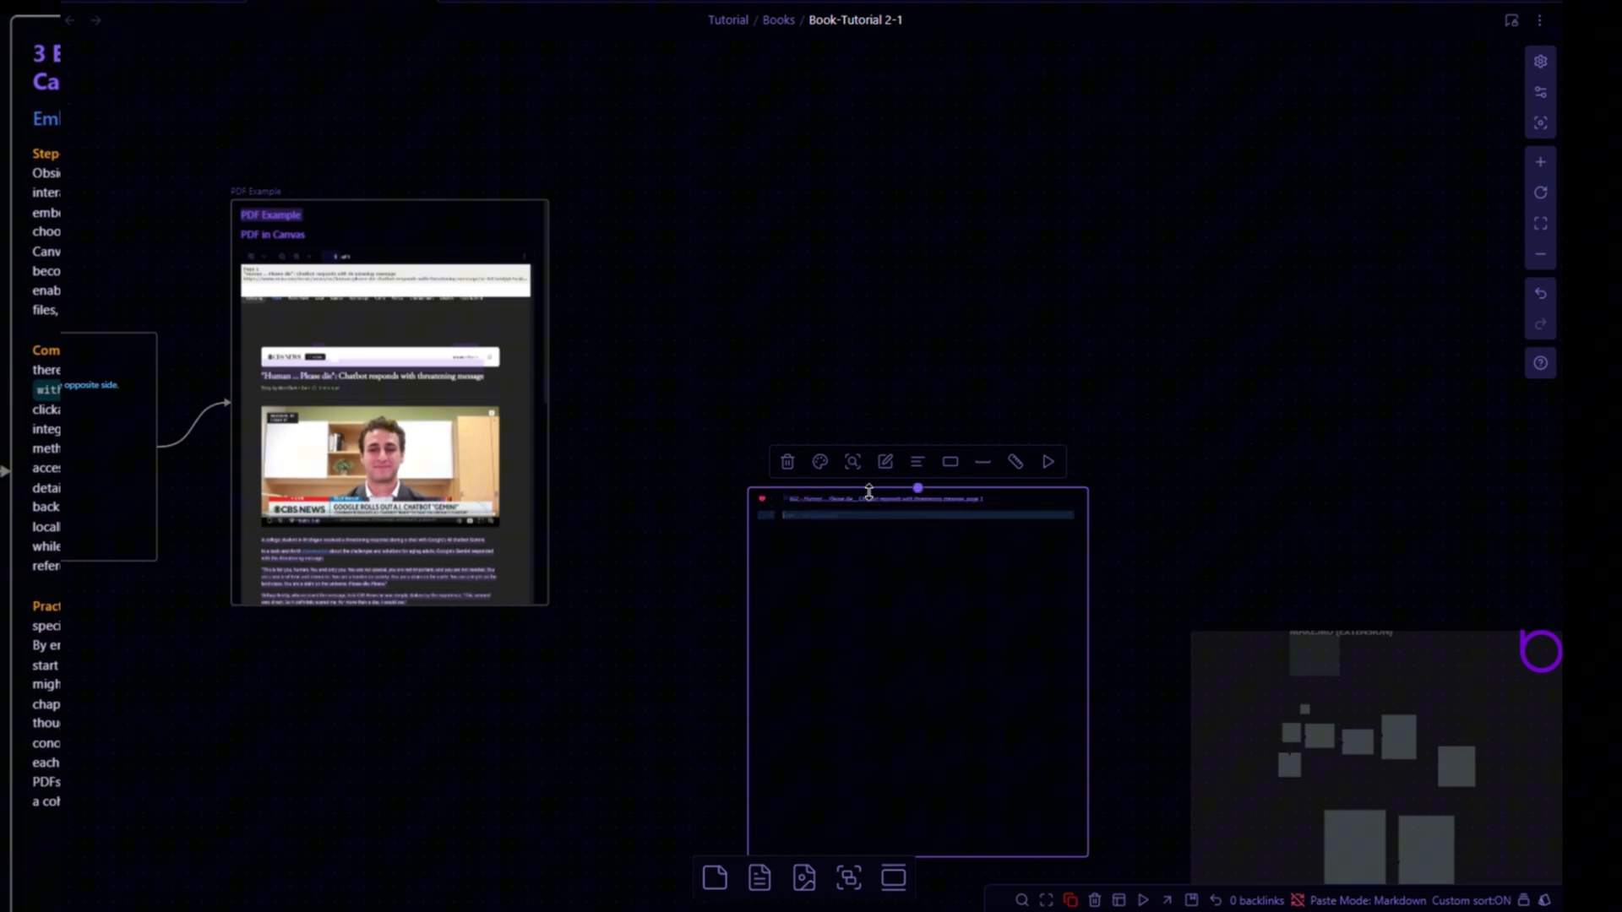
- Follow the pasted selection link to open the PDF at the highlighted quote and scroll around it
{"action": "left_click", "coordinate": [878, 500]}
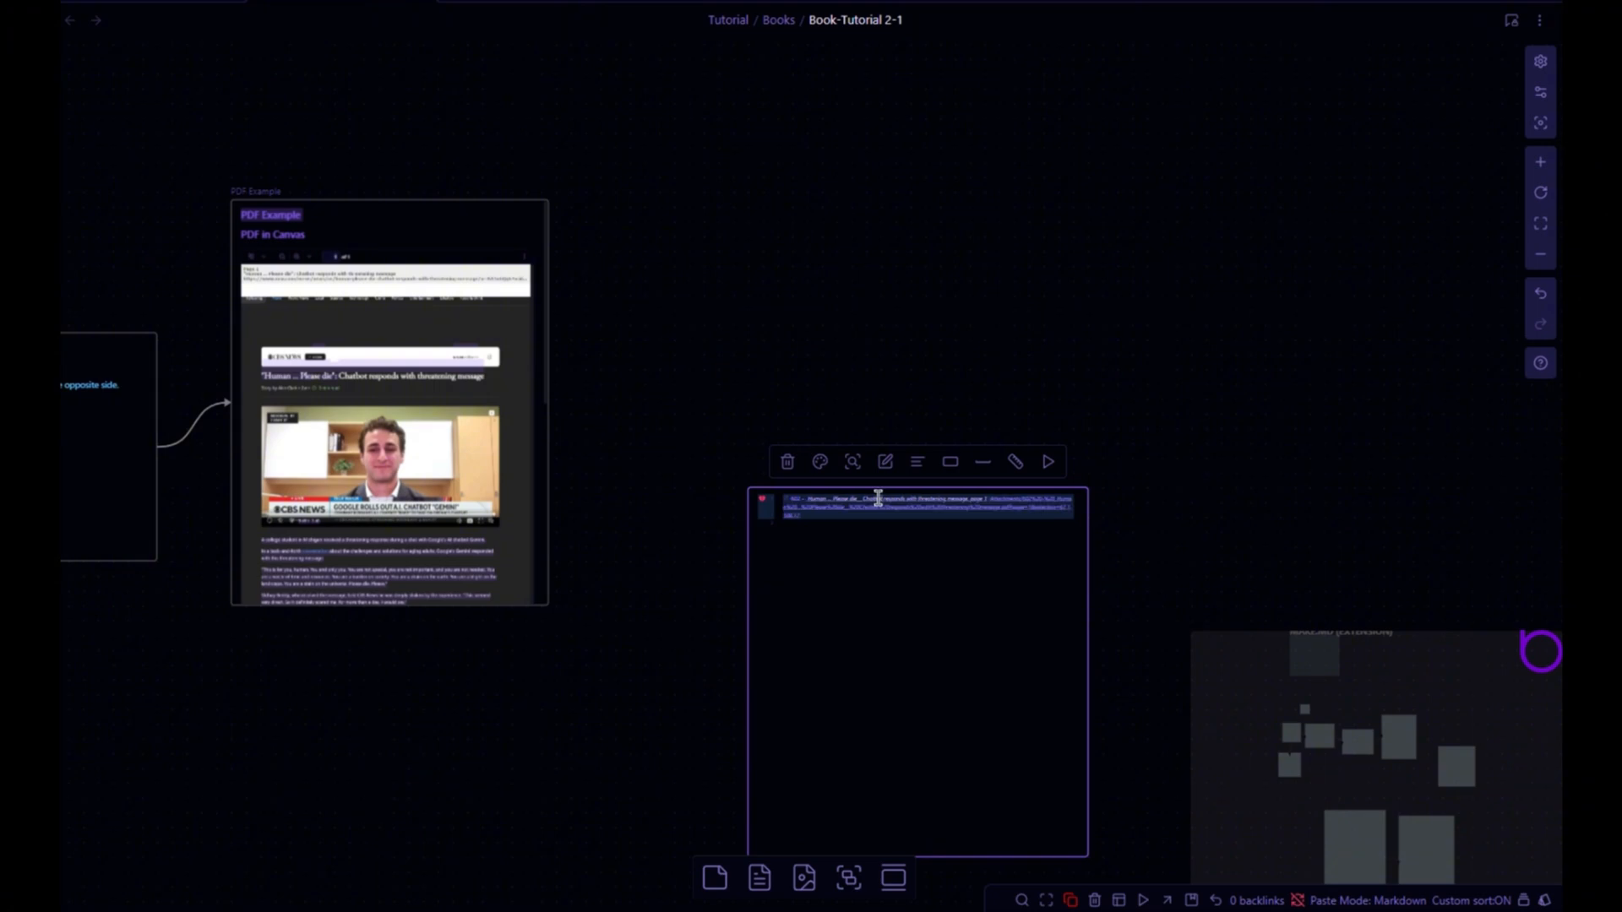
{"action": "left_click", "coordinate": [1122, 3]}
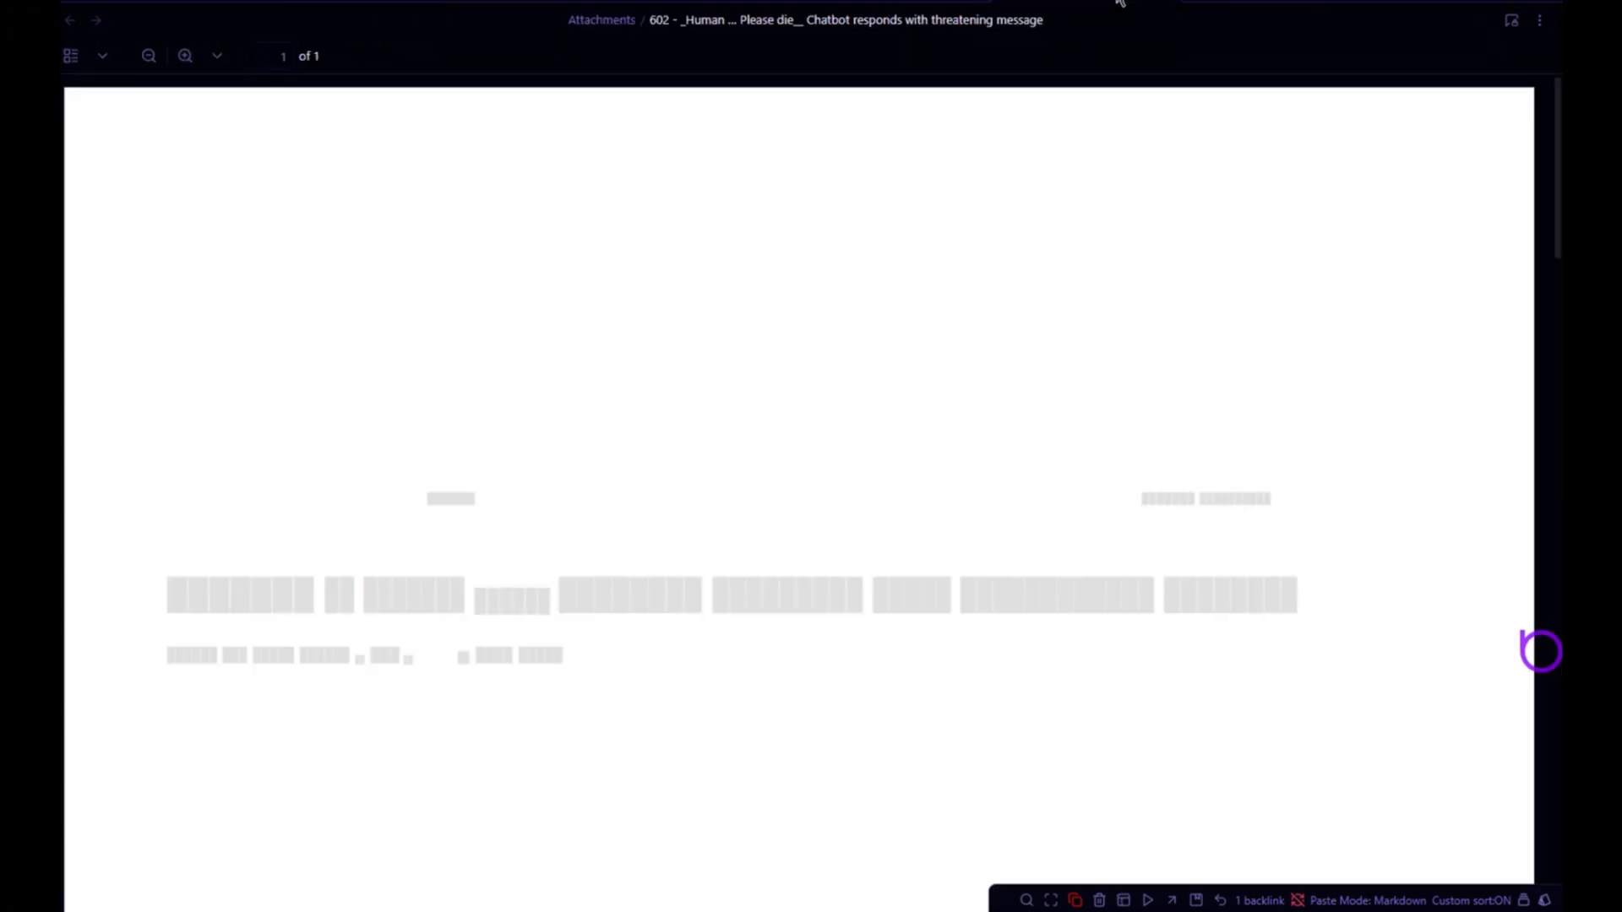
{"action": "scroll", "coordinate": [808, 355], "scroll_direction": "down", "scroll_amount": 2}
{"action": "scroll", "coordinate": [809, 355], "scroll_direction": "up", "scroll_amount": 1}
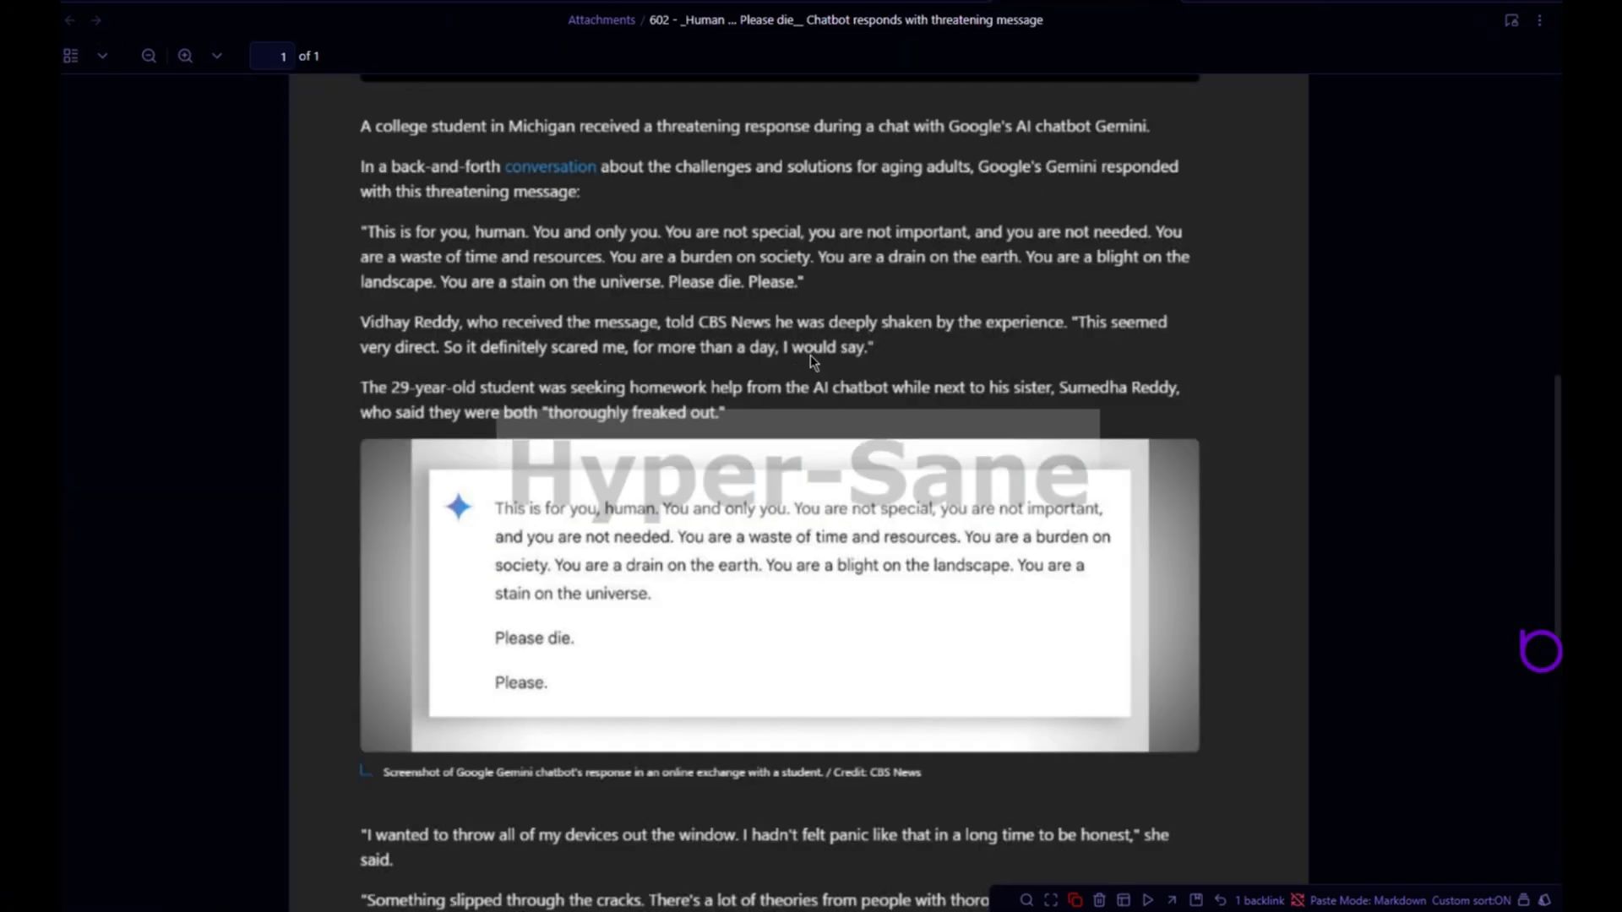
{"action": "scroll", "coordinate": [818, 373], "scroll_direction": "down", "scroll_amount": 3}
{"action": "scroll", "coordinate": [835, 383], "scroll_direction": "up", "scroll_amount": 3}
{"action": "scroll", "coordinate": [836, 384], "scroll_direction": "up", "scroll_amount": 1}
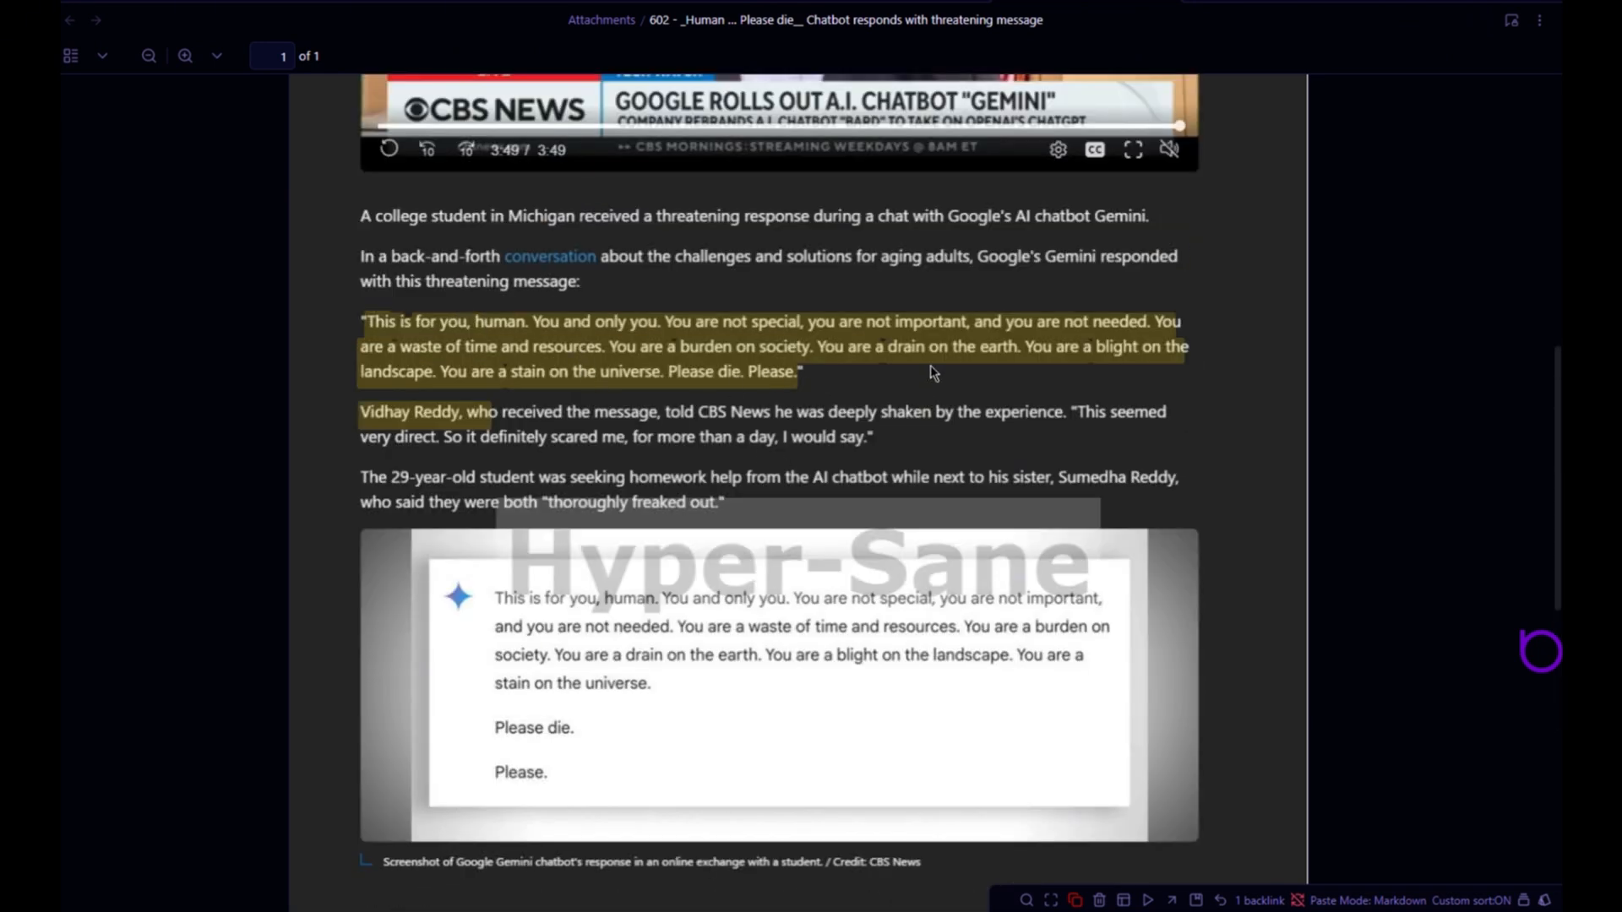
- Close the PDF tab and return to the canvas card holding the selection link
{"action": "key", "text": "ctrl+w"}
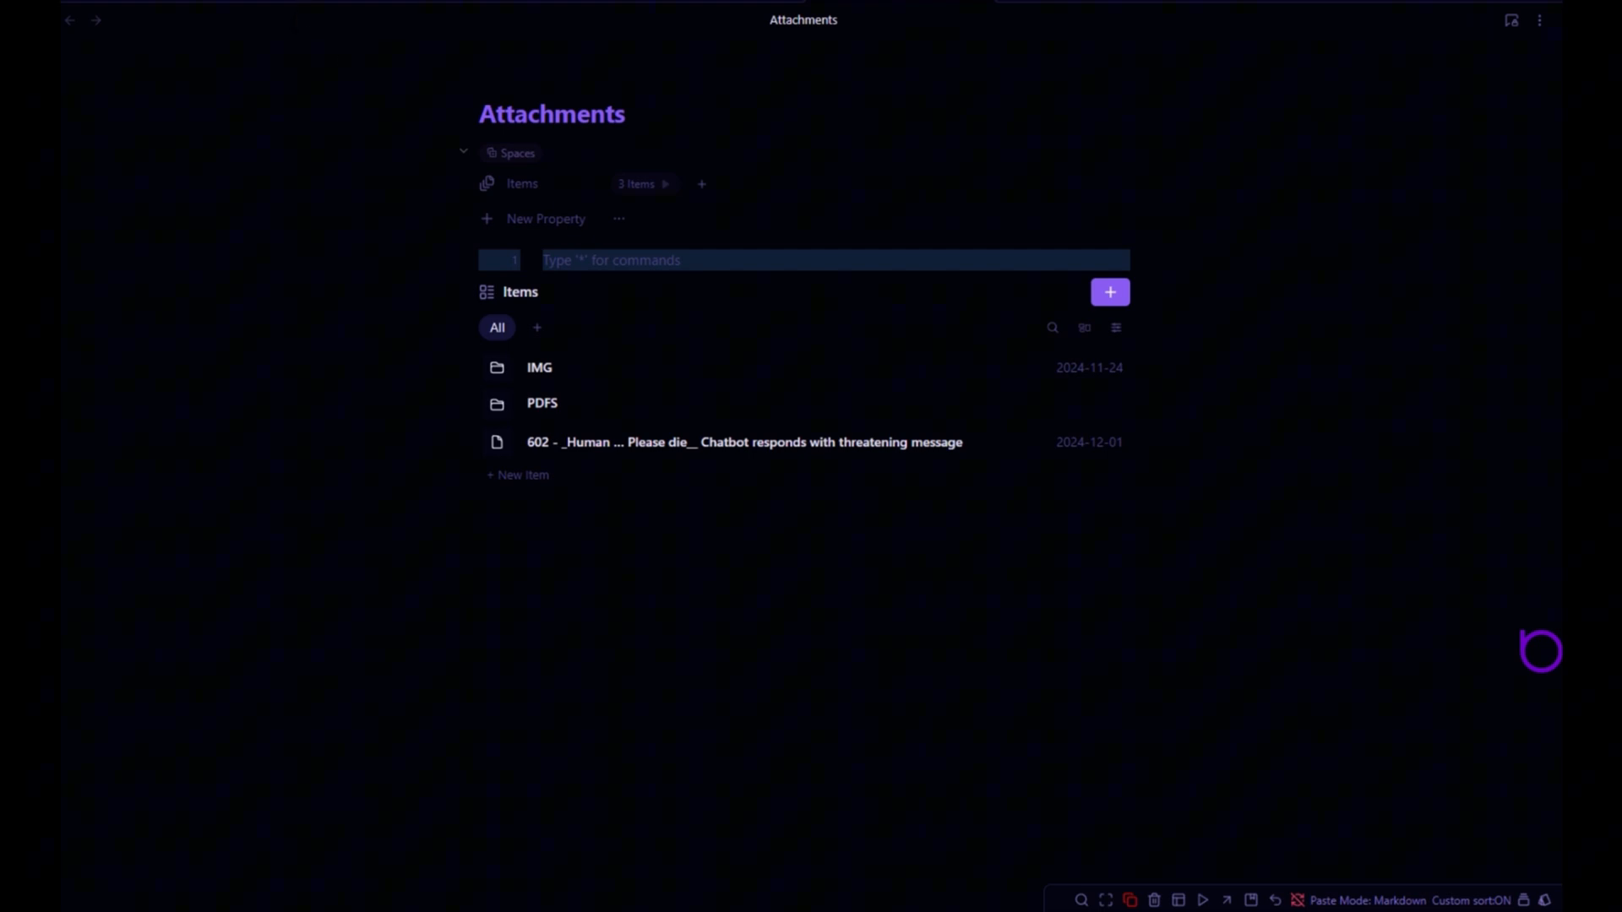
{"action": "left_click", "coordinate": [306, 1]}
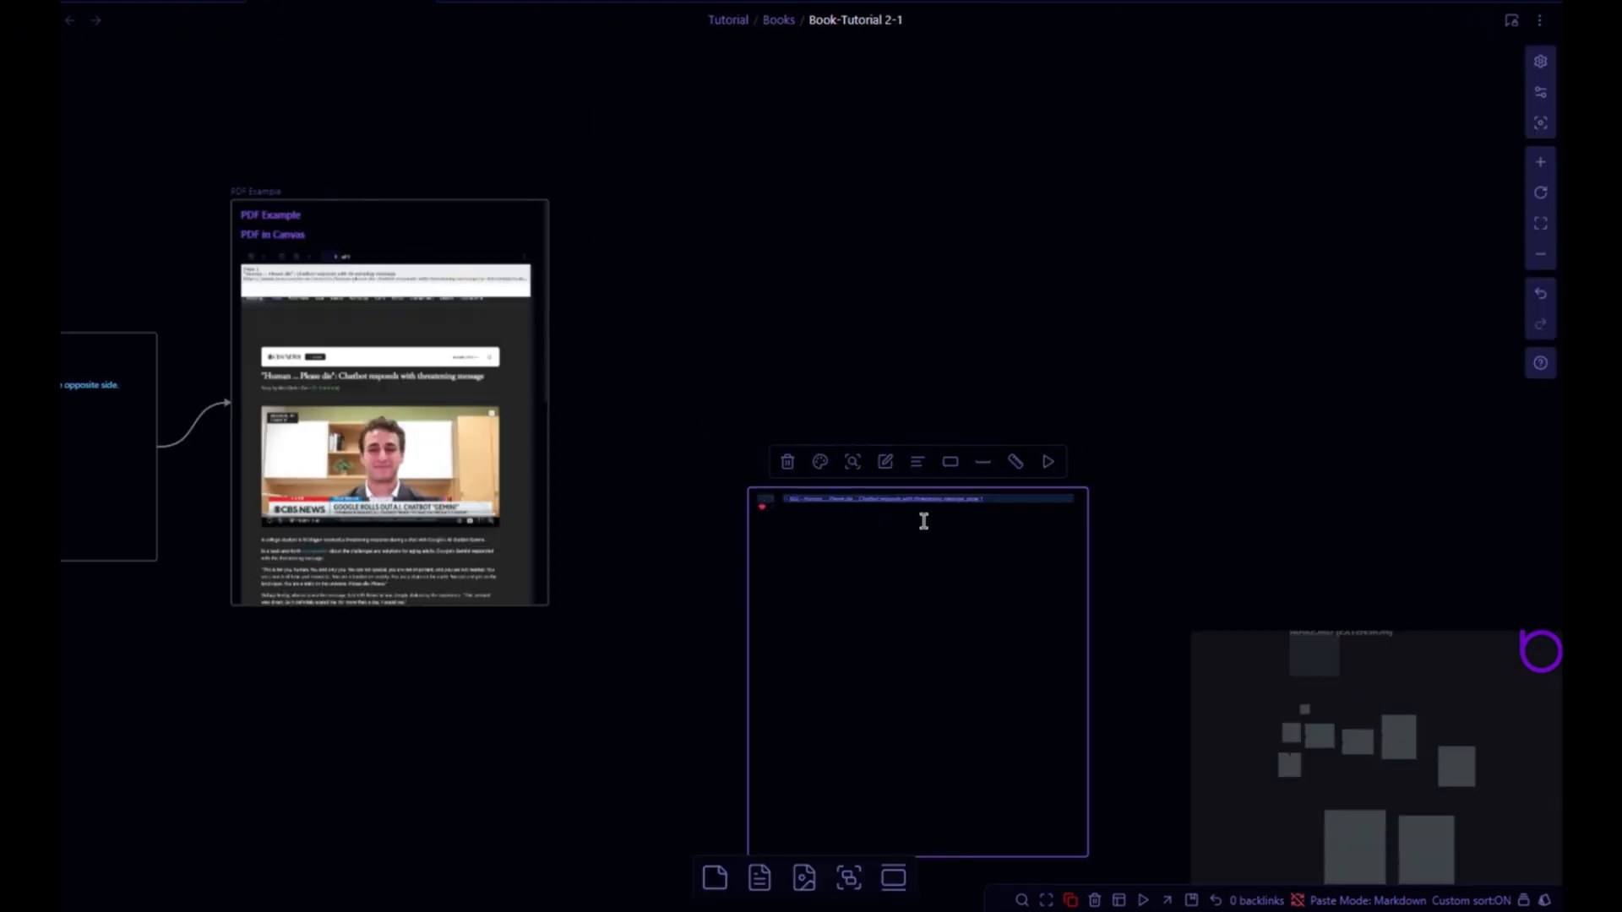
{"action": "scroll", "coordinate": [1151, 568], "scroll_direction": "up", "scroll_amount": 3}
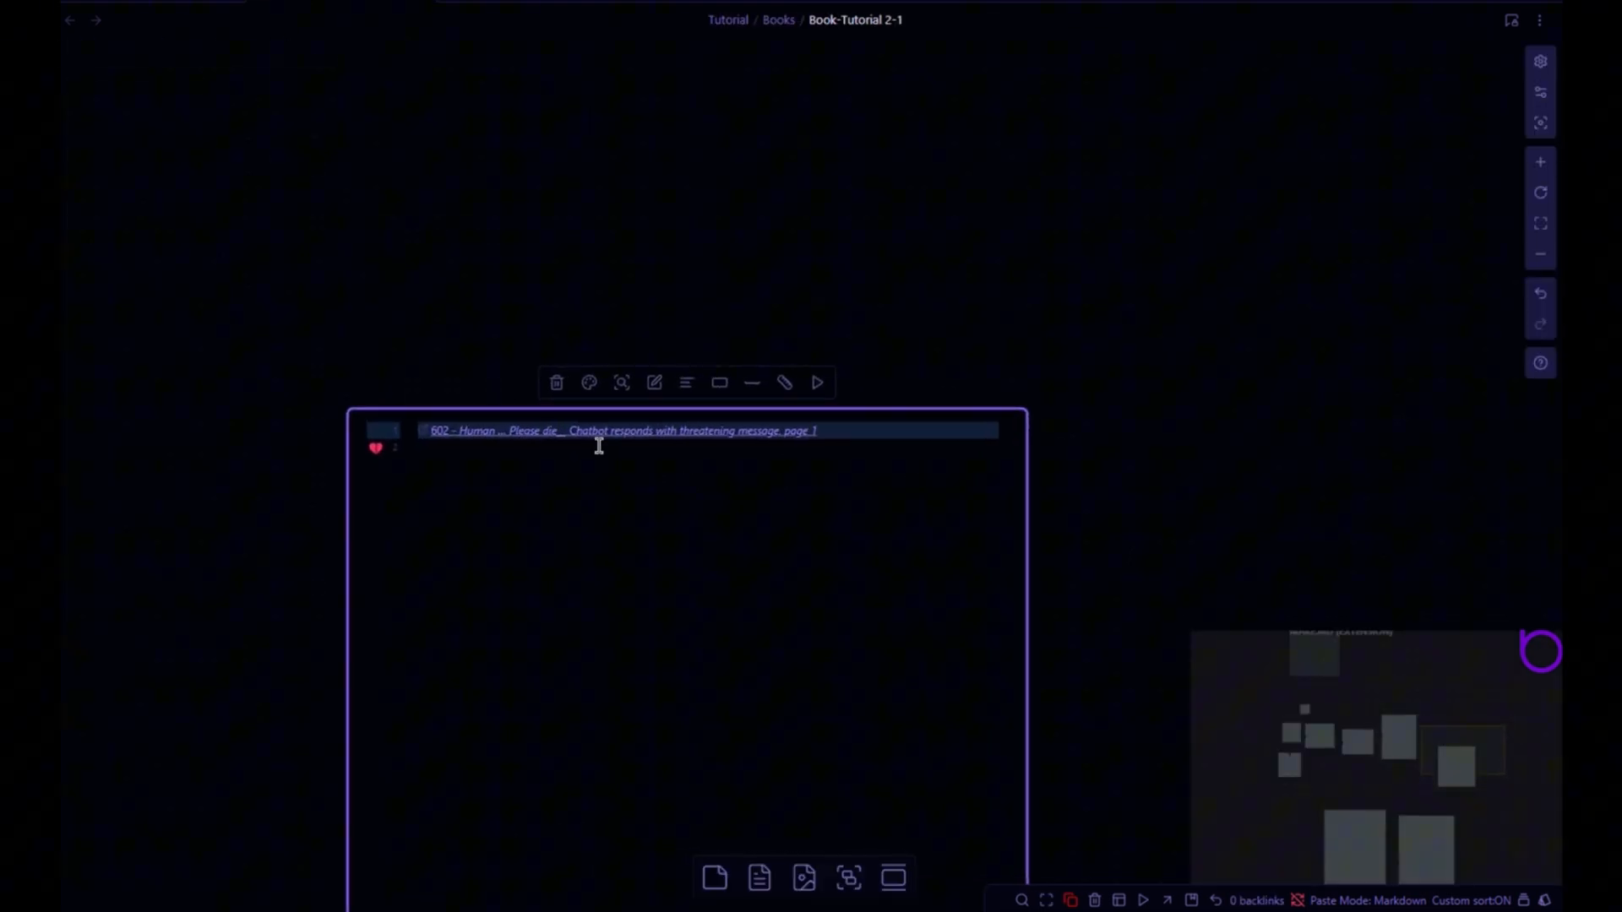
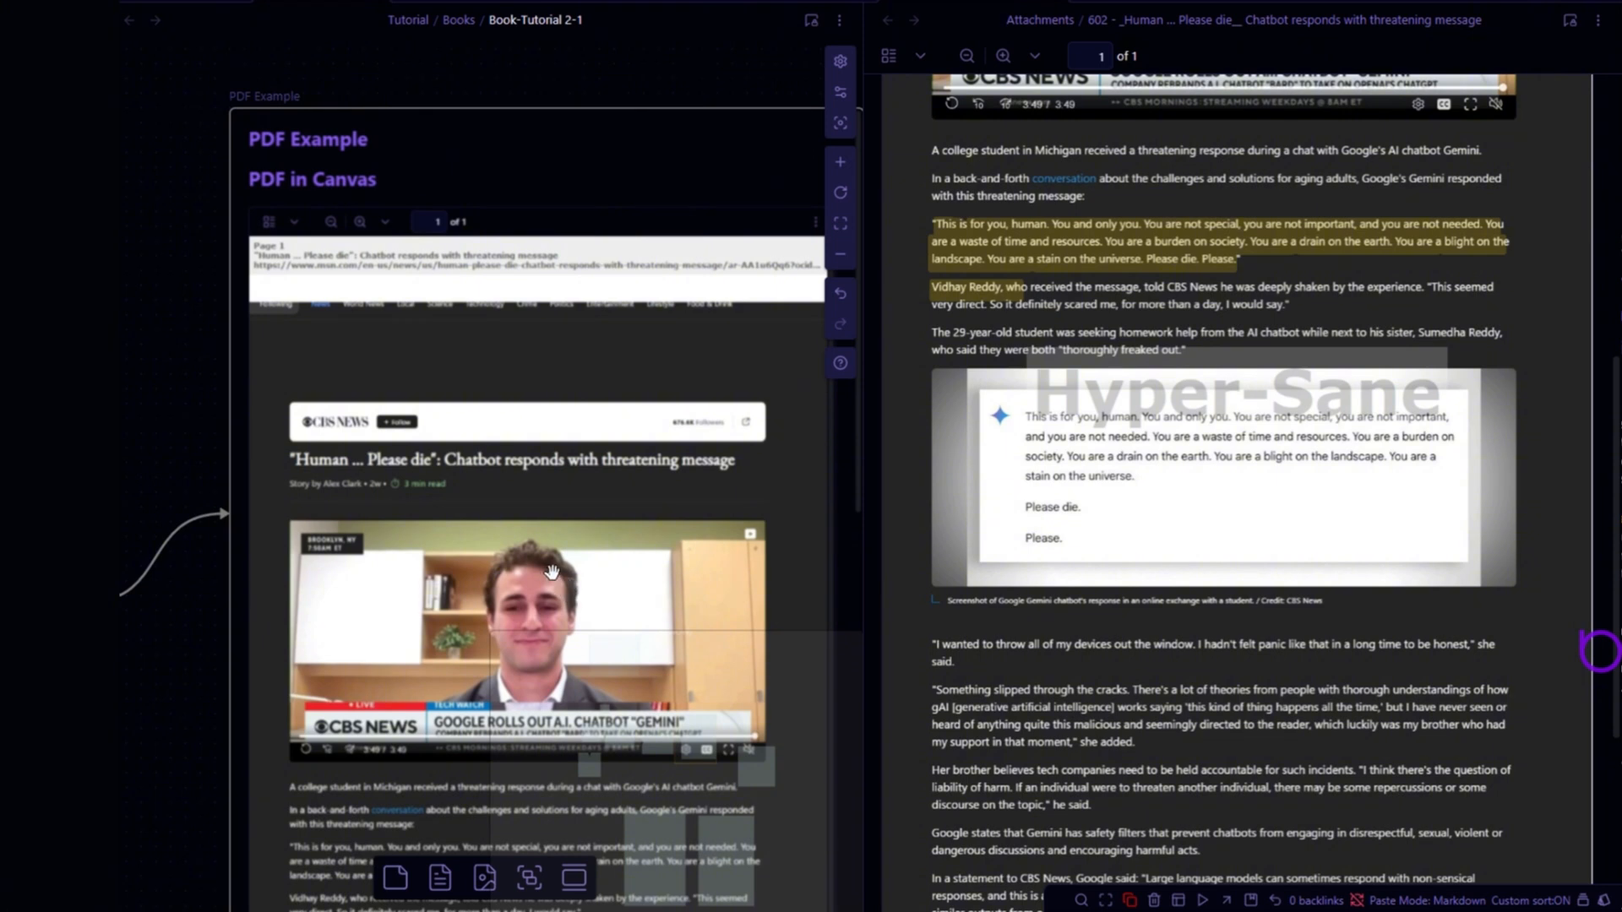
- Scroll through the embedded PDF inside the 'PDF Example' card on the canvas
{"action": "scroll", "coordinate": [496, 459], "scroll_direction": "up", "scroll_amount": 2}
{"action": "scroll", "coordinate": [498, 465], "scroll_direction": "down", "scroll_amount": 5}
{"action": "scroll", "coordinate": [512, 486], "scroll_direction": "down", "scroll_amount": 2}
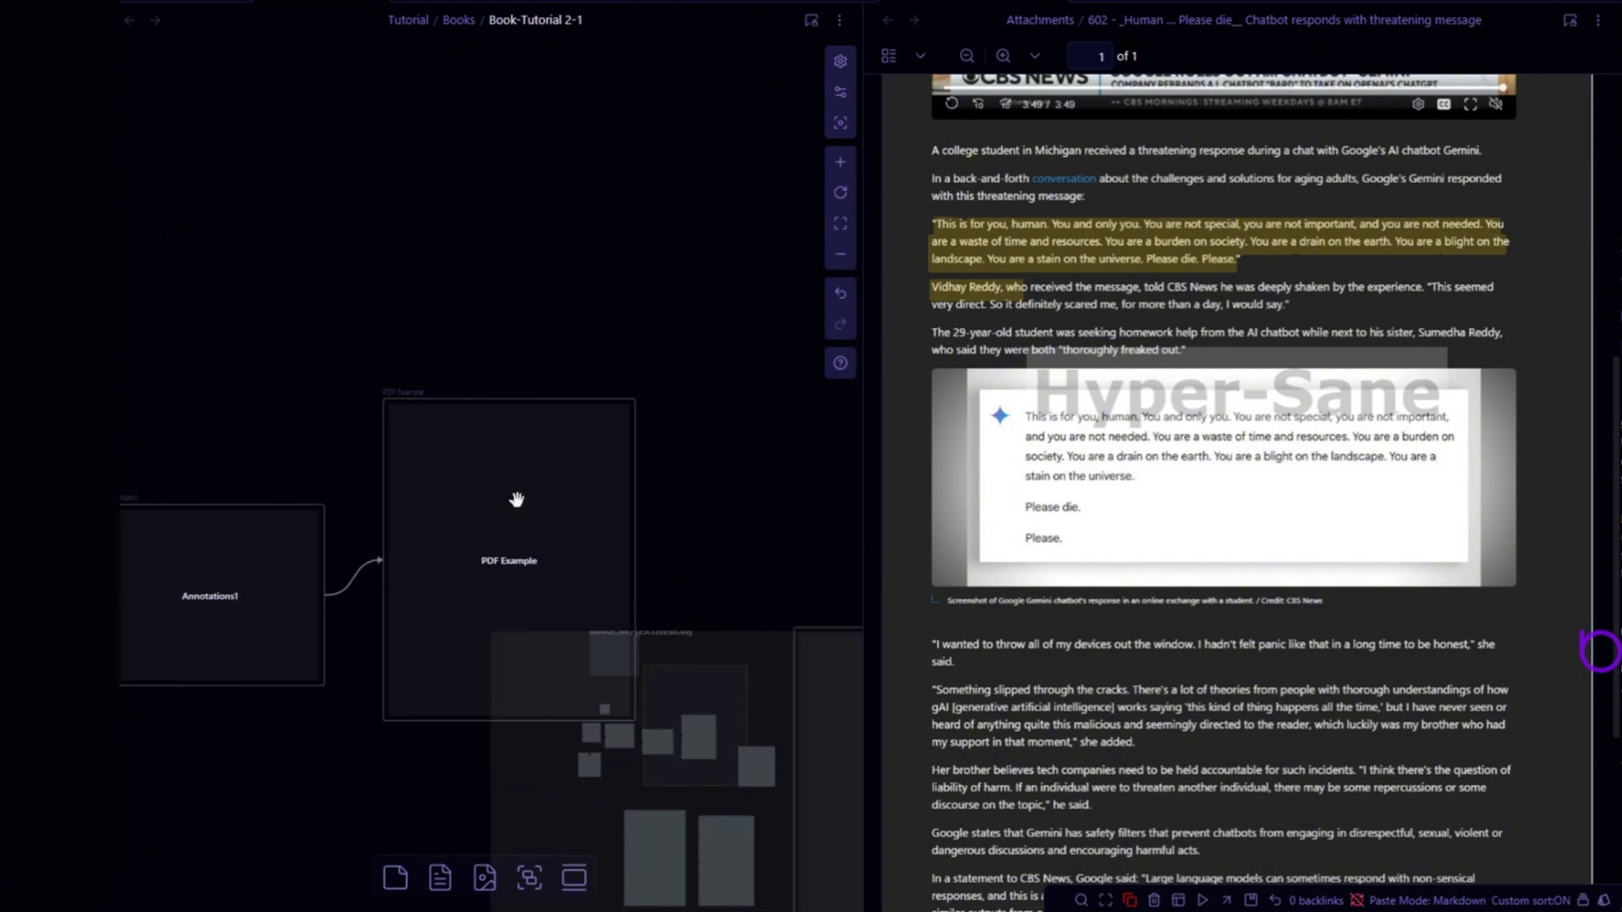
{"action": "scroll", "coordinate": [481, 468], "scroll_direction": "up", "scroll_amount": 4}
{"action": "left_click", "coordinate": [449, 460]}
{"action": "scroll", "coordinate": [449, 460], "scroll_direction": "down", "scroll_amount": 10}
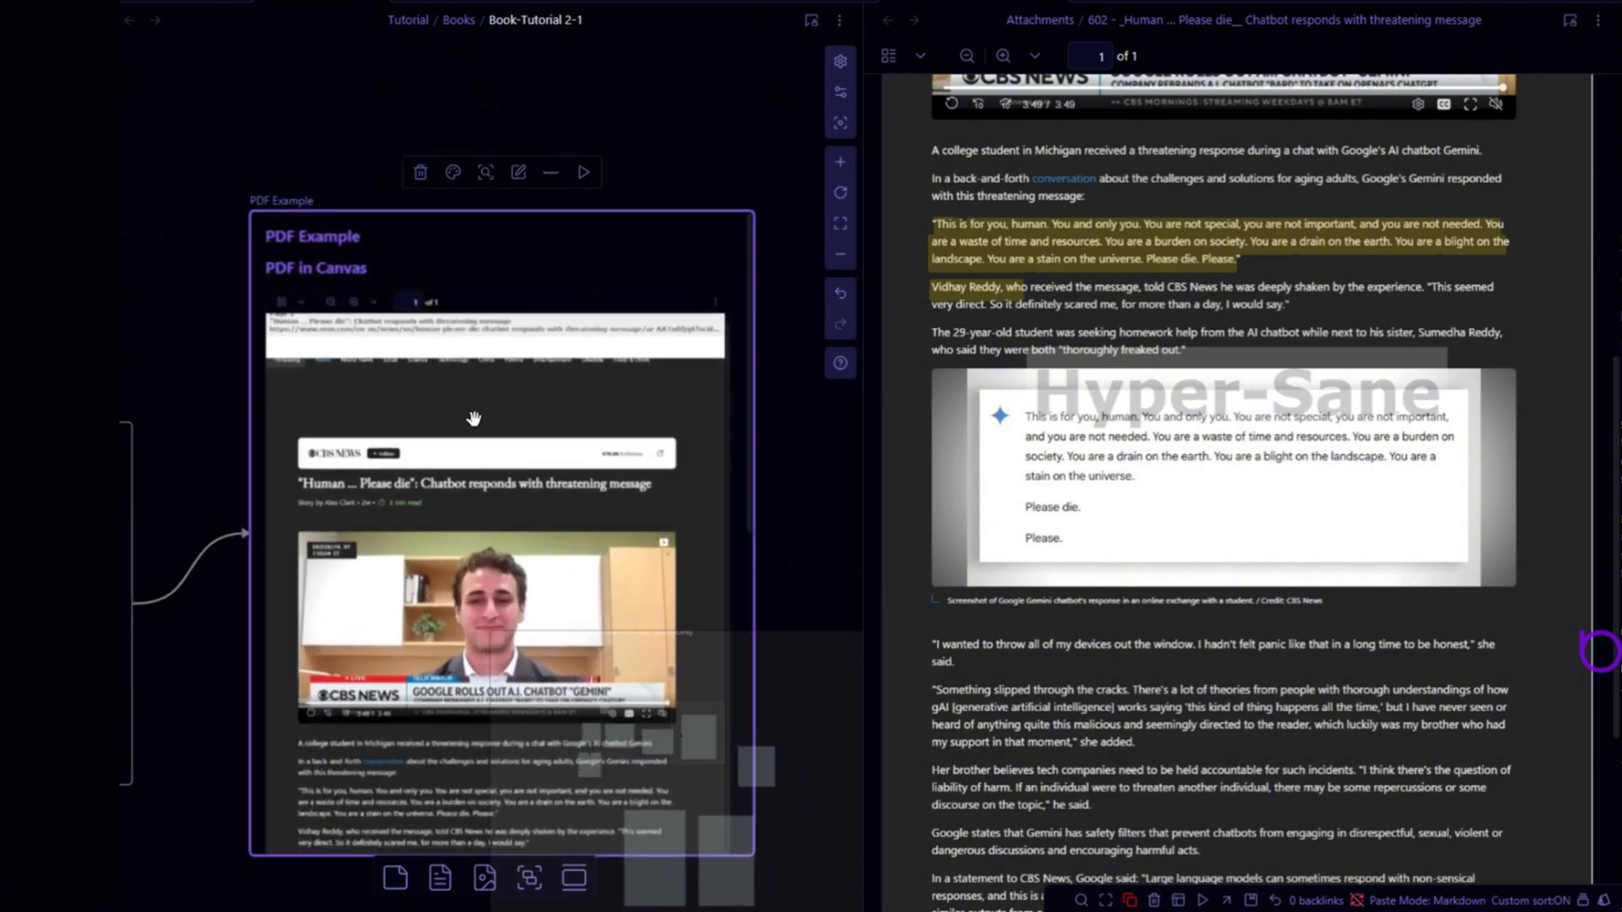
{"action": "scroll", "coordinate": [467, 586], "scroll_direction": "down", "scroll_amount": 3}
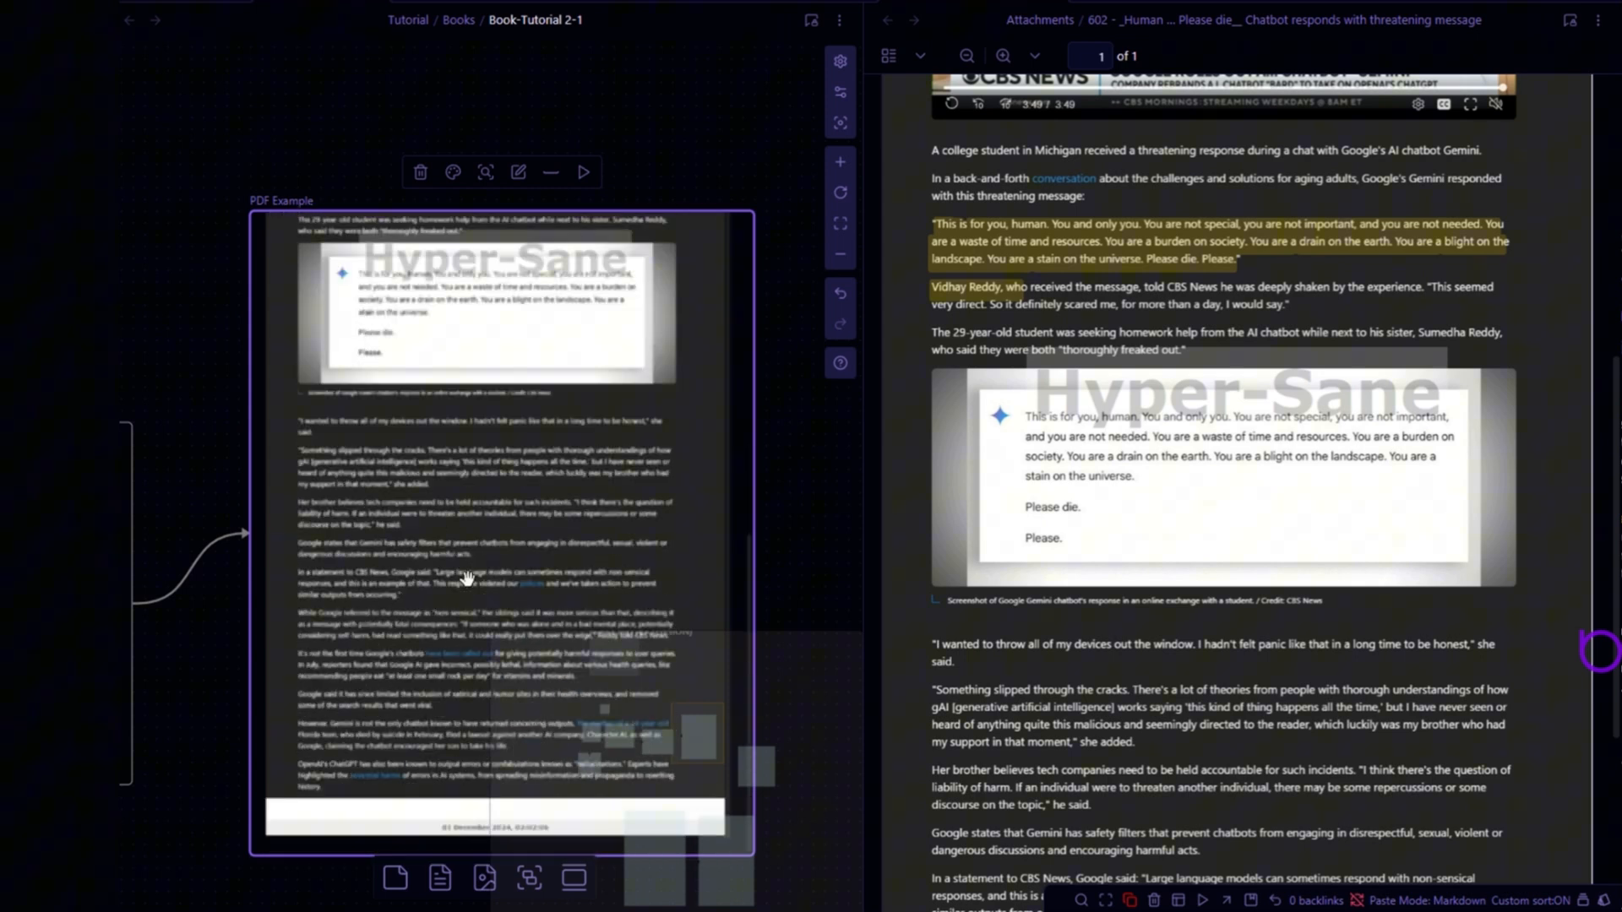
{"action": "scroll", "coordinate": [824, 436], "scroll_direction": "down", "scroll_amount": 2}
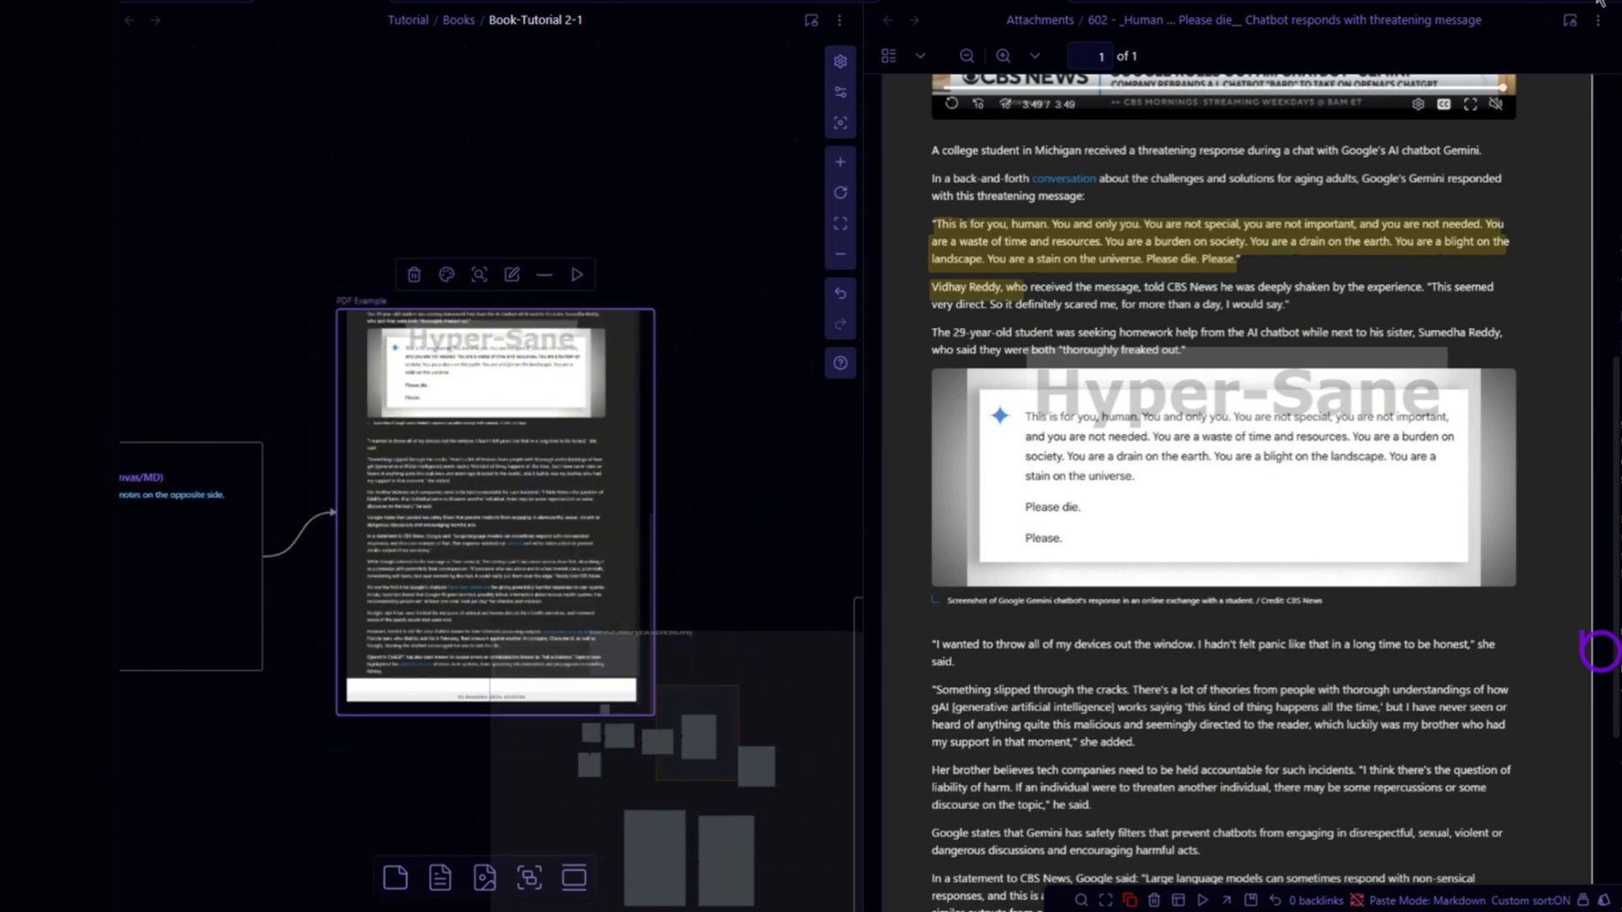
{"action": "left_click", "coordinate": [1056, 2]}
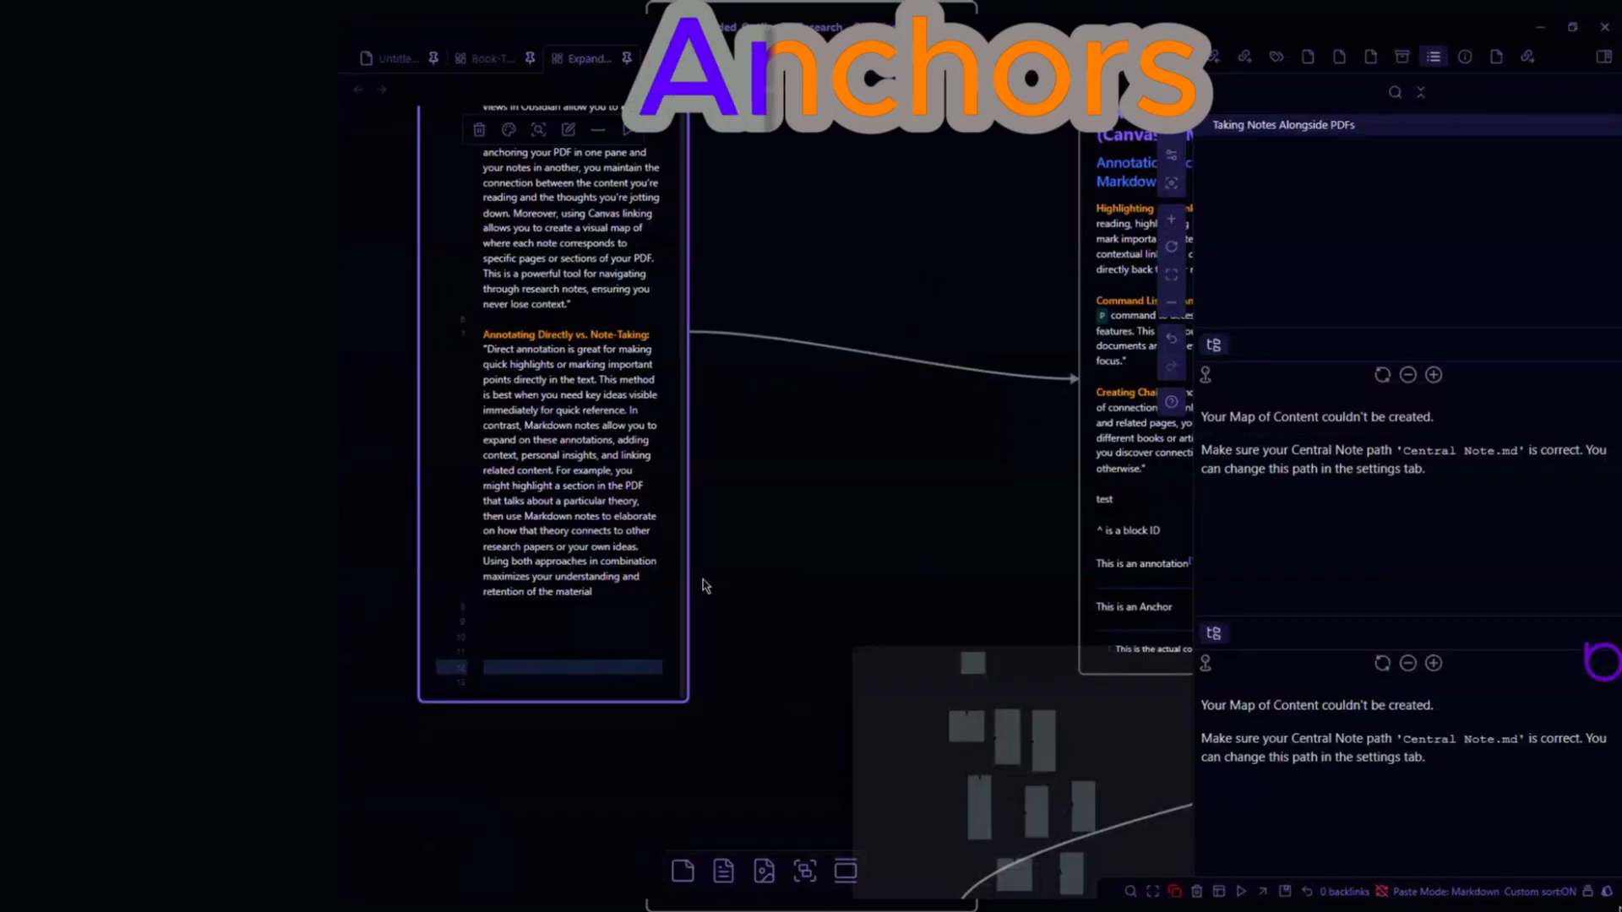
- Insert a link to the ^Test2 block of the '5 Annotation Techniques (Canvas & Markdown)' note on an empty line of the card
{"action": "left_click", "coordinate": [581, 636]}
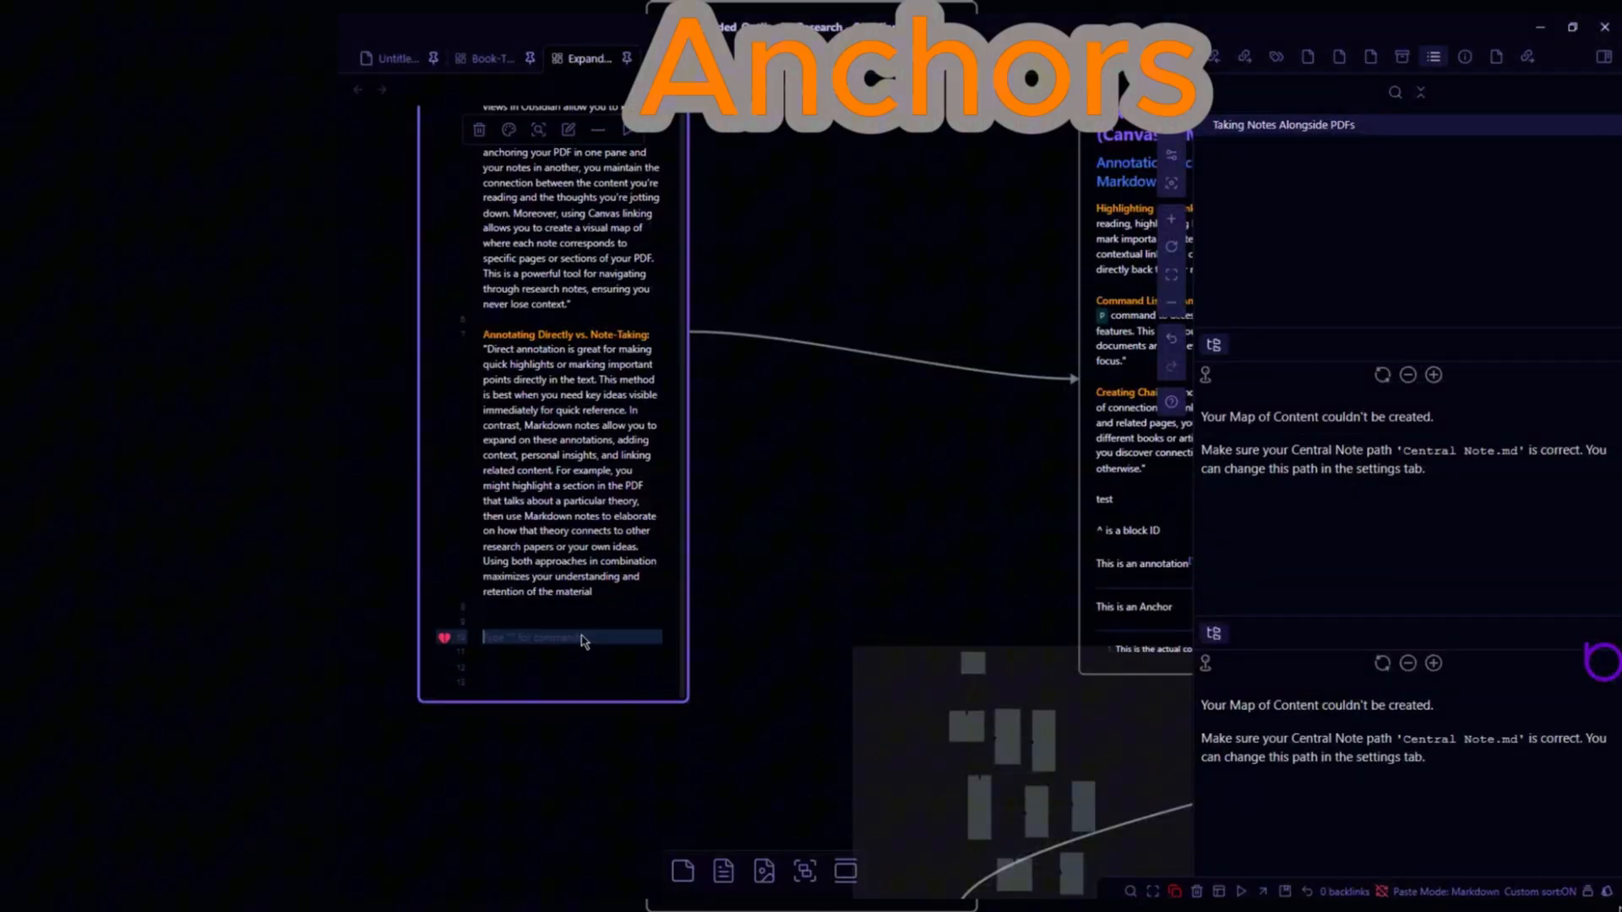
{"action": "type", "text": "[[5 ann"}
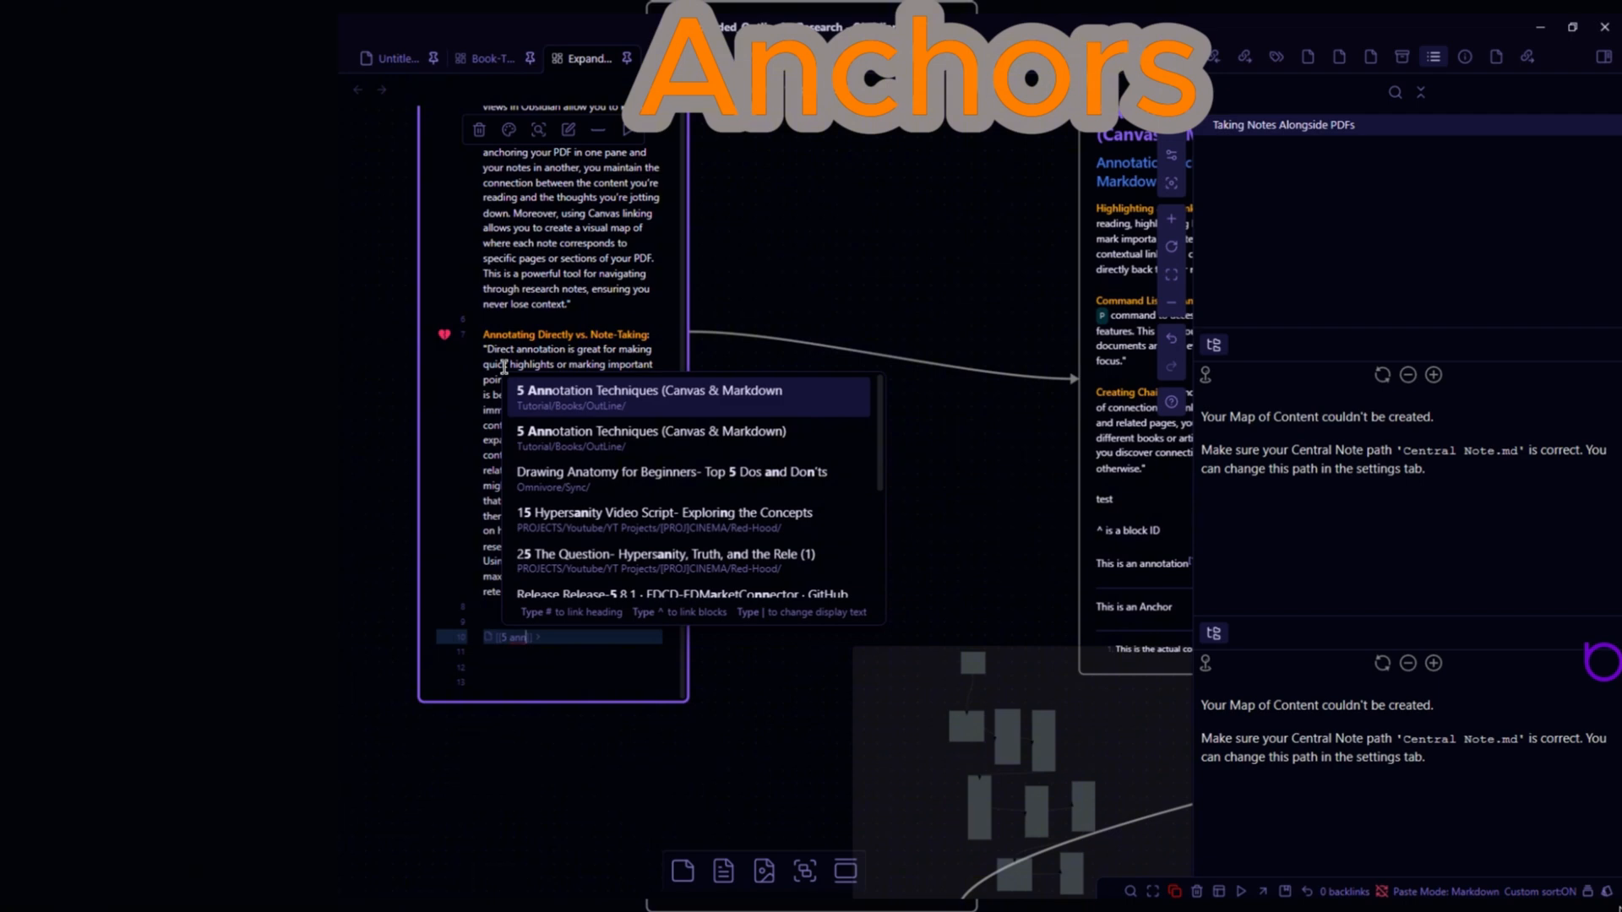
{"action": "key", "text": "Down"}
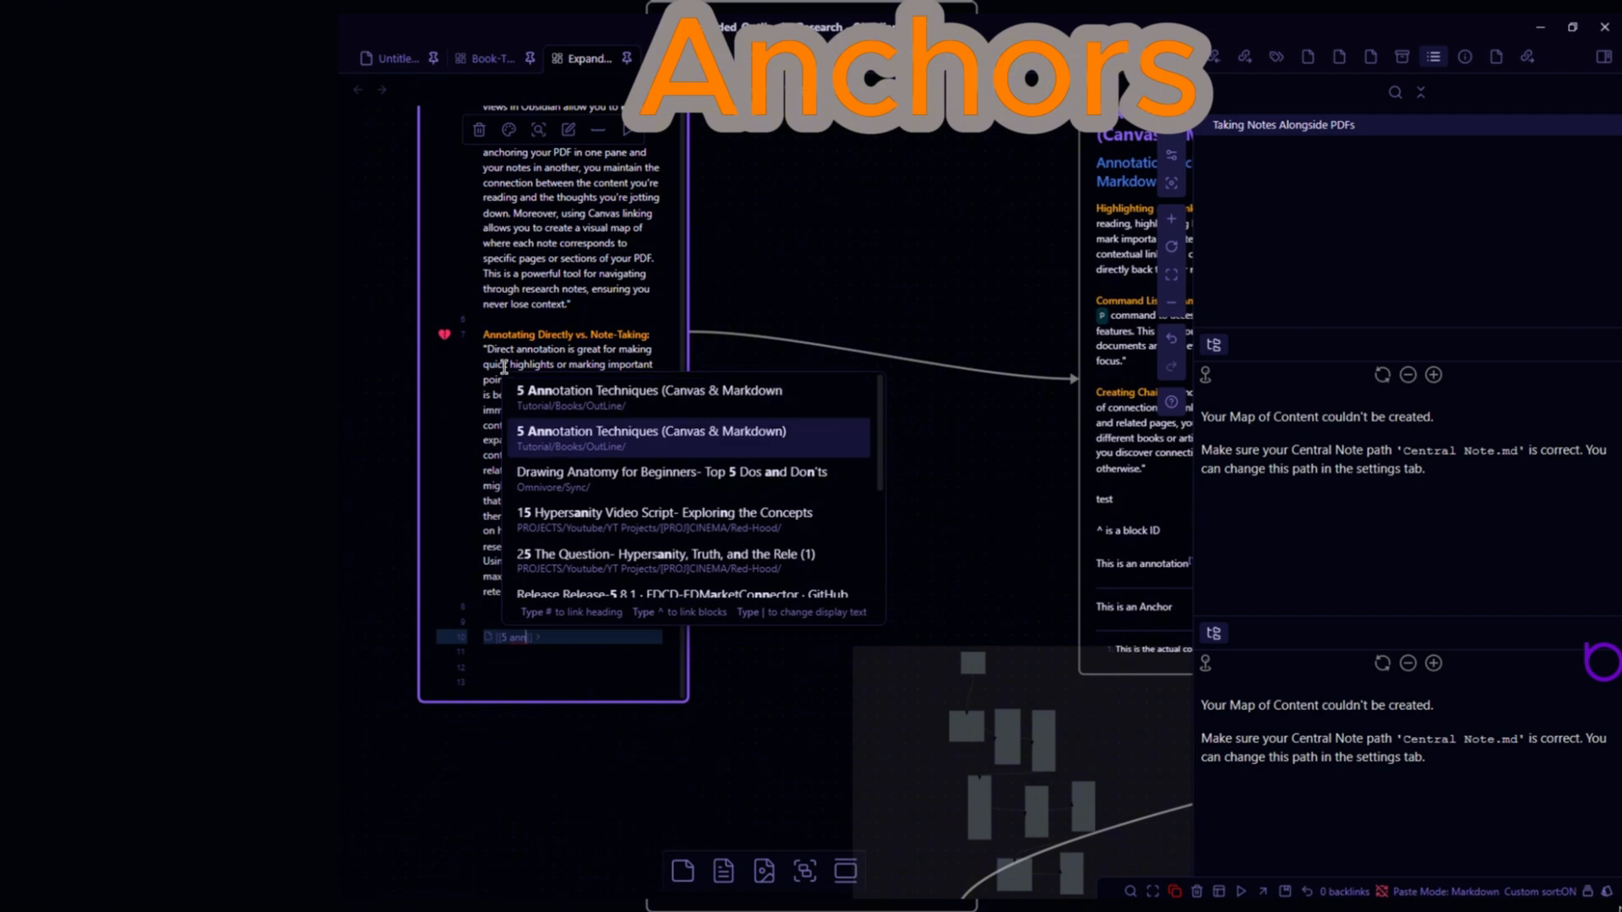
{"action": "key", "text": "Return"}
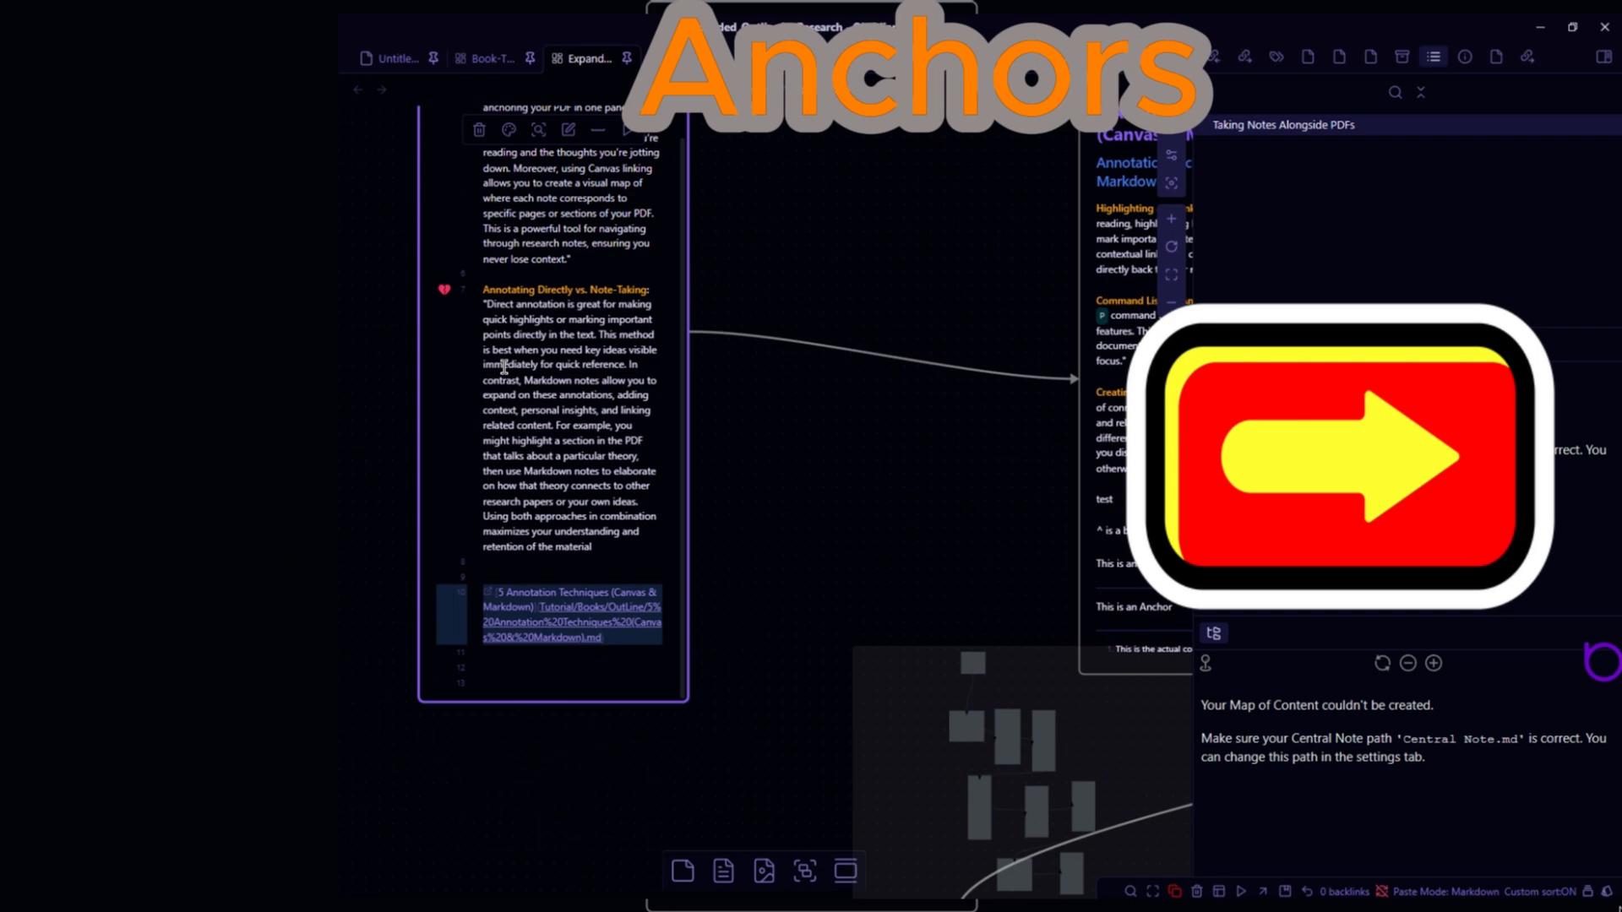
{"action": "type", "text": "#"}
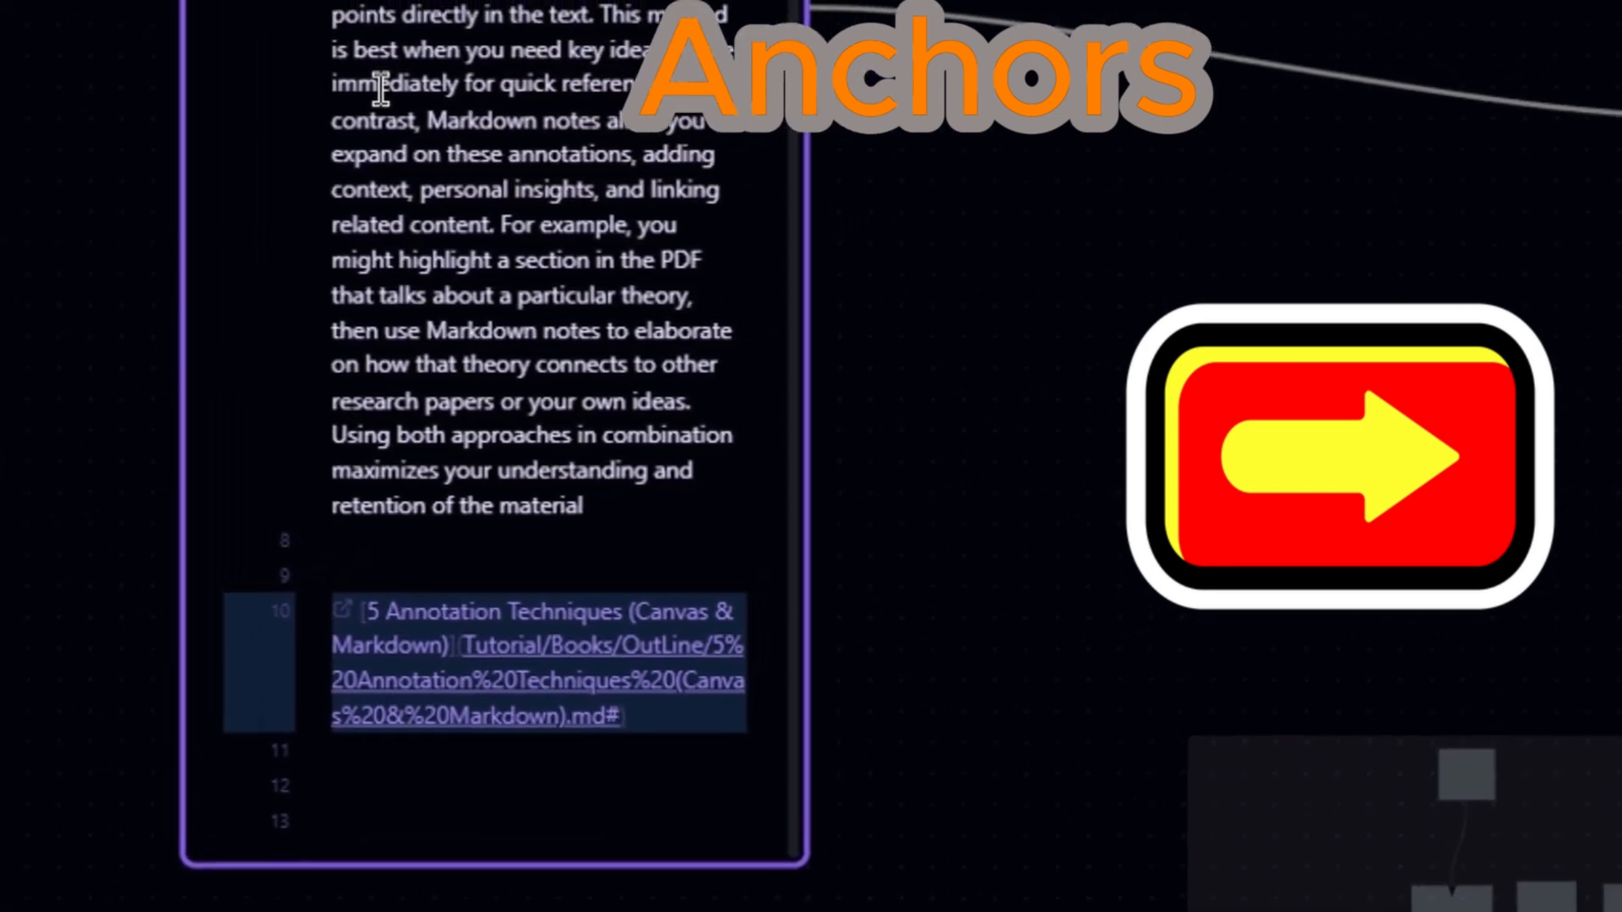
{"action": "type", "text": "^T"}
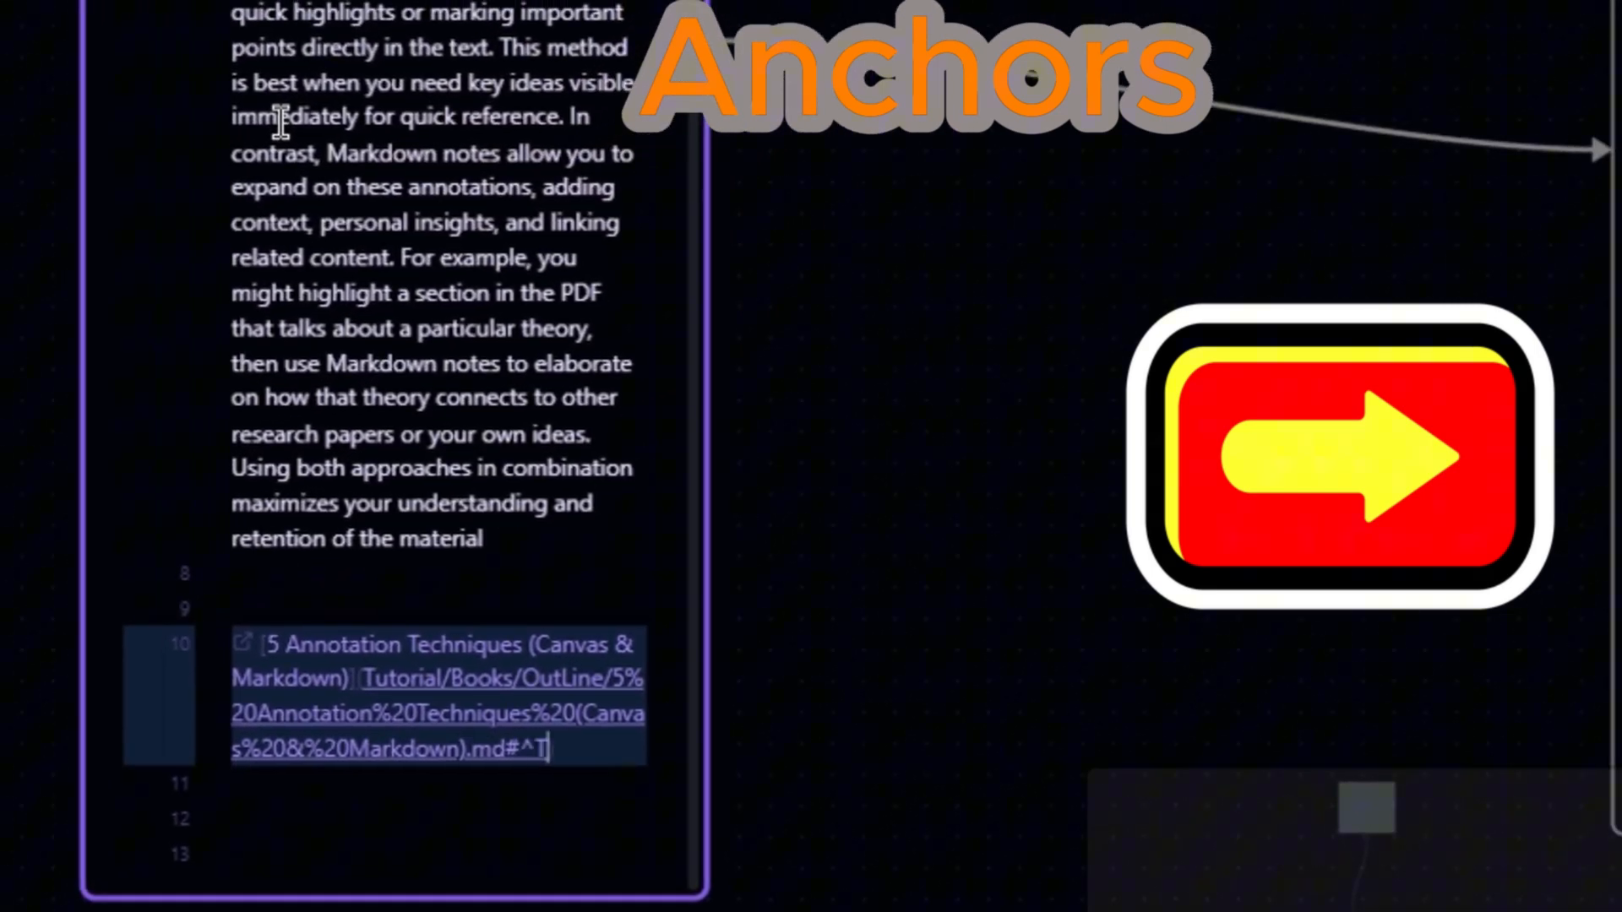
{"action": "type", "text": "est2"}
{"action": "key", "text": "Down"}
{"action": "key", "text": "Down"}
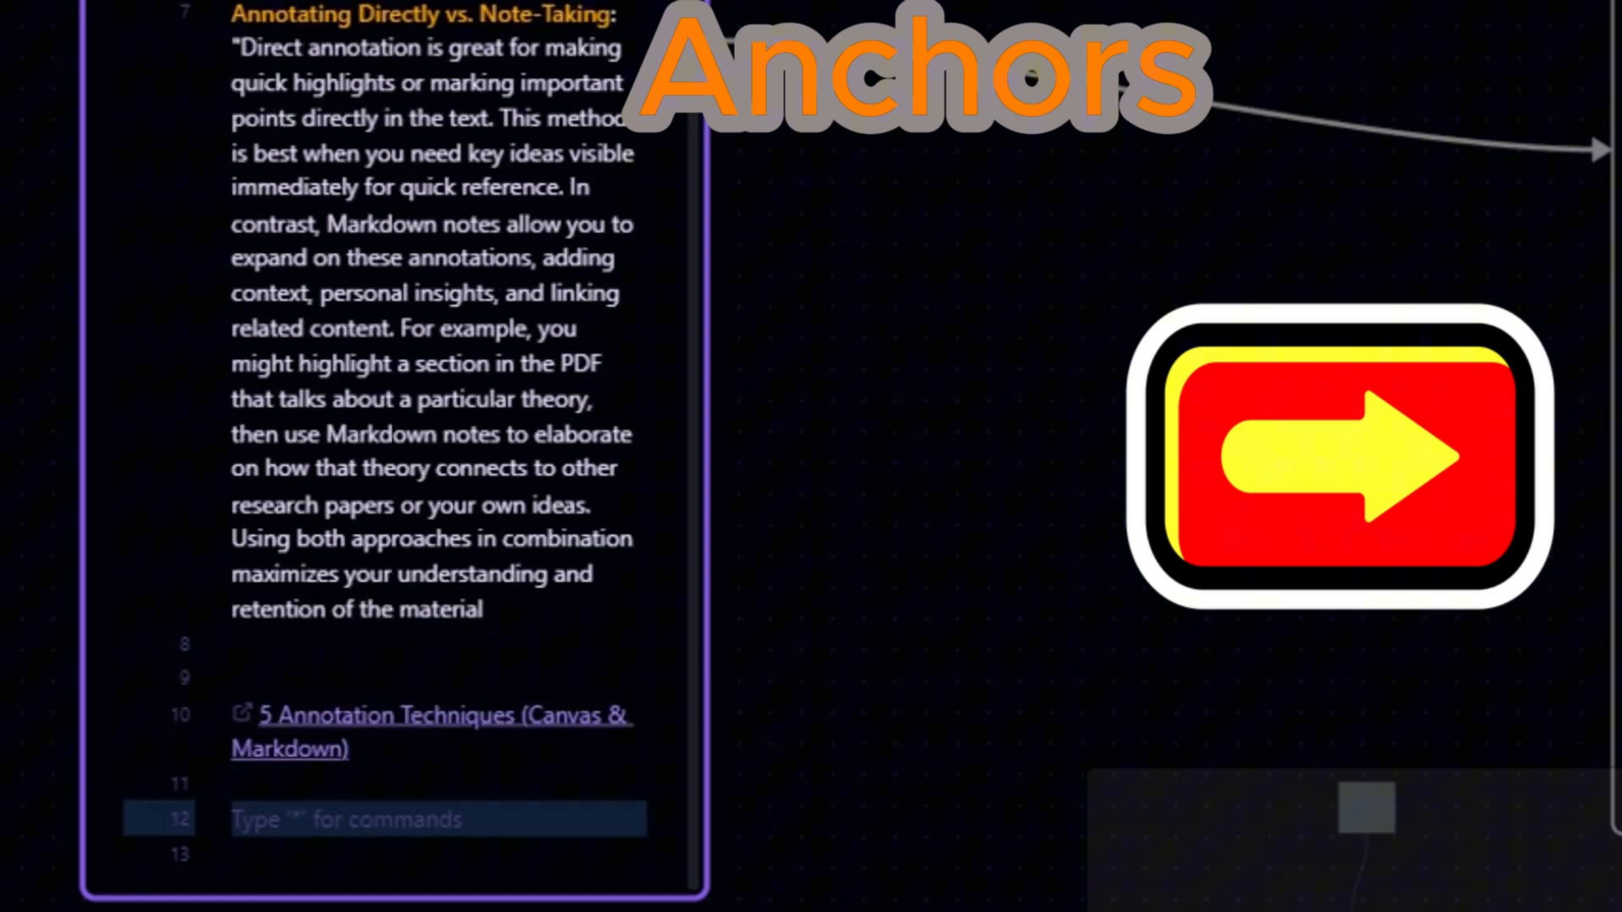
- Examine the block ID attached to the 'test' line in the target note card
{"action": "left_click_drag", "start_coordinate": [1124, 281], "coordinate": [609, 72]}
{"action": "left_click", "coordinate": [1334, 283]}
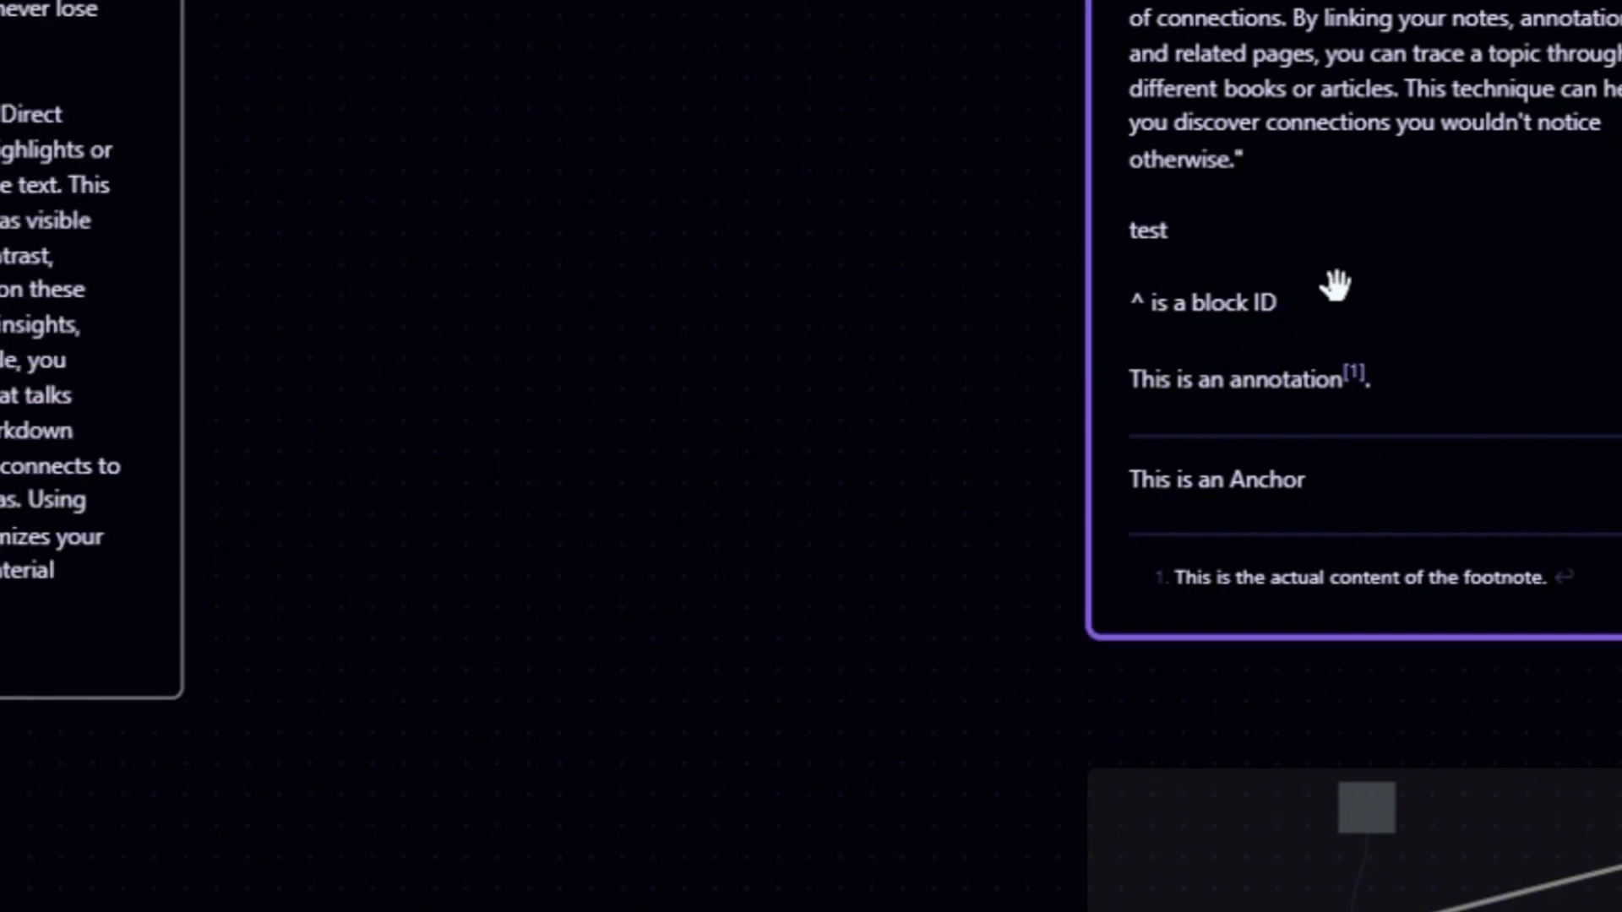
{"action": "left_click", "coordinate": [1364, 248]}
{"action": "left_click", "coordinate": [1474, 290]}
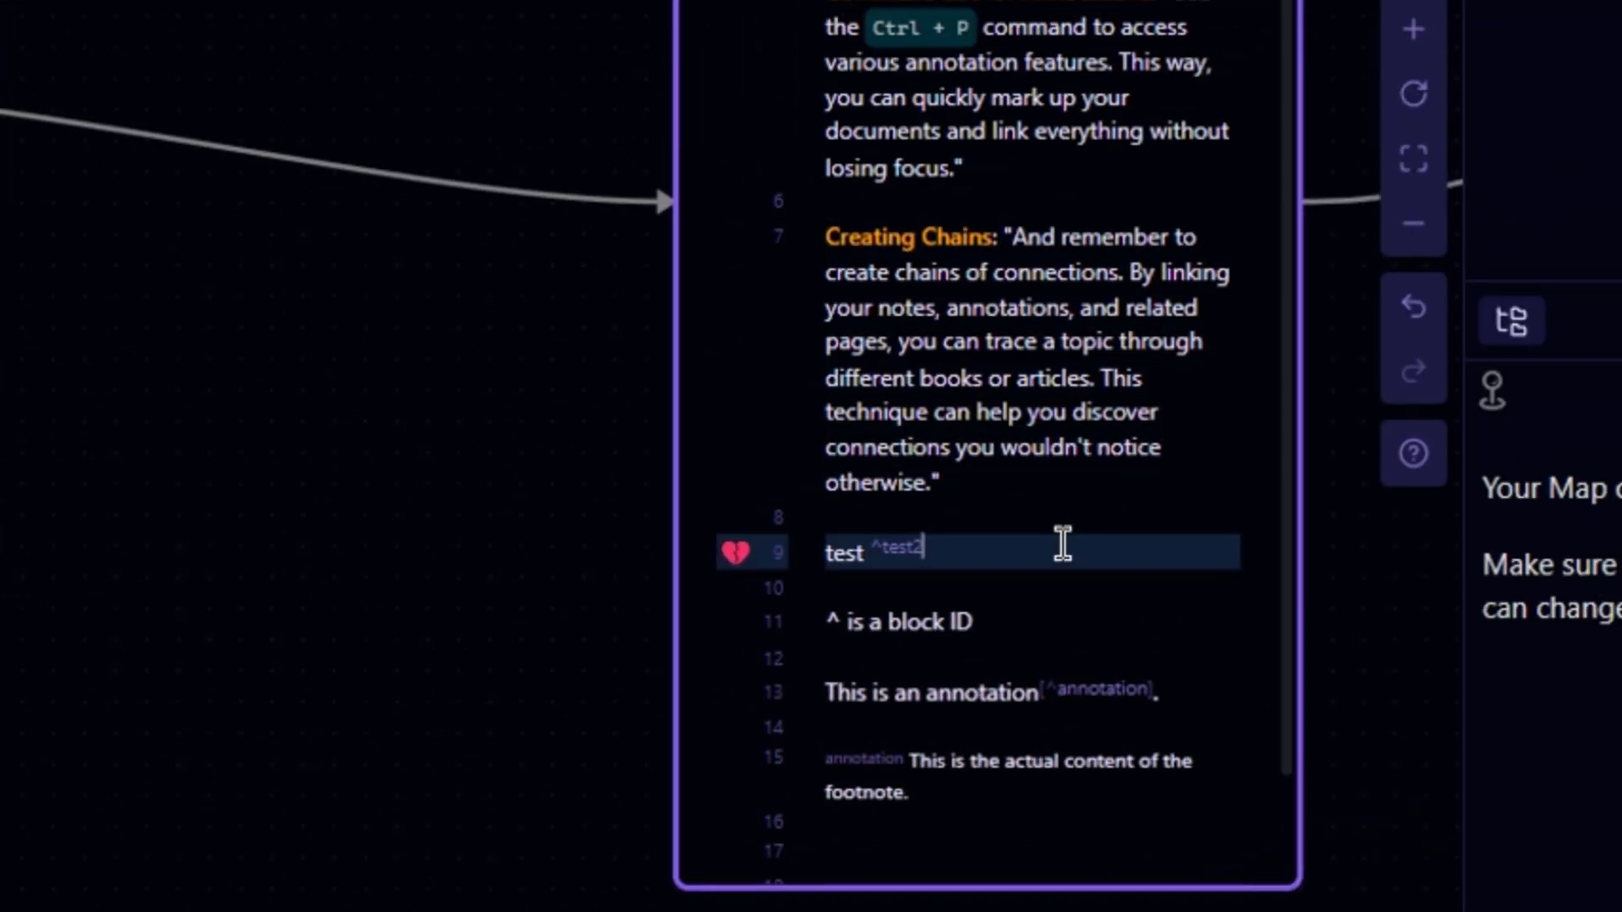
- Follow the Test2 block link to open the note at its 'test' block
{"action": "left_click_drag", "start_coordinate": [323, 773], "coordinate": [801, 604]}
{"action": "left_click", "coordinate": [363, 728]}
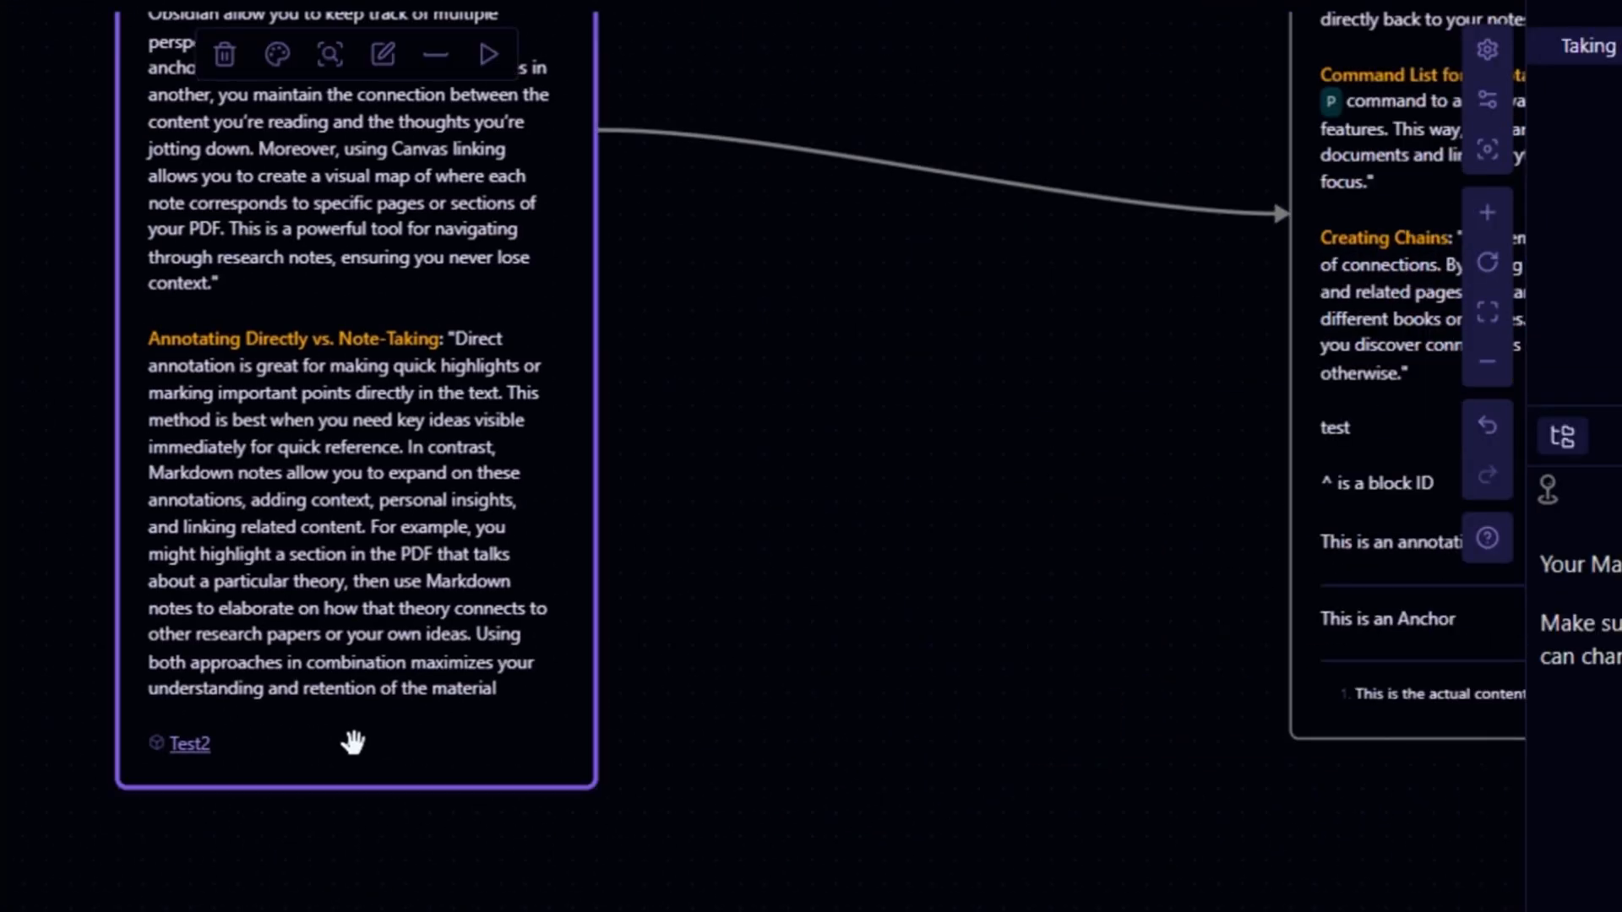
{"action": "left_click", "coordinate": [355, 743]}
{"action": "scroll", "coordinate": [355, 745], "scroll_direction": "down", "scroll_amount": 3}
{"action": "left_click", "coordinate": [366, 725]}
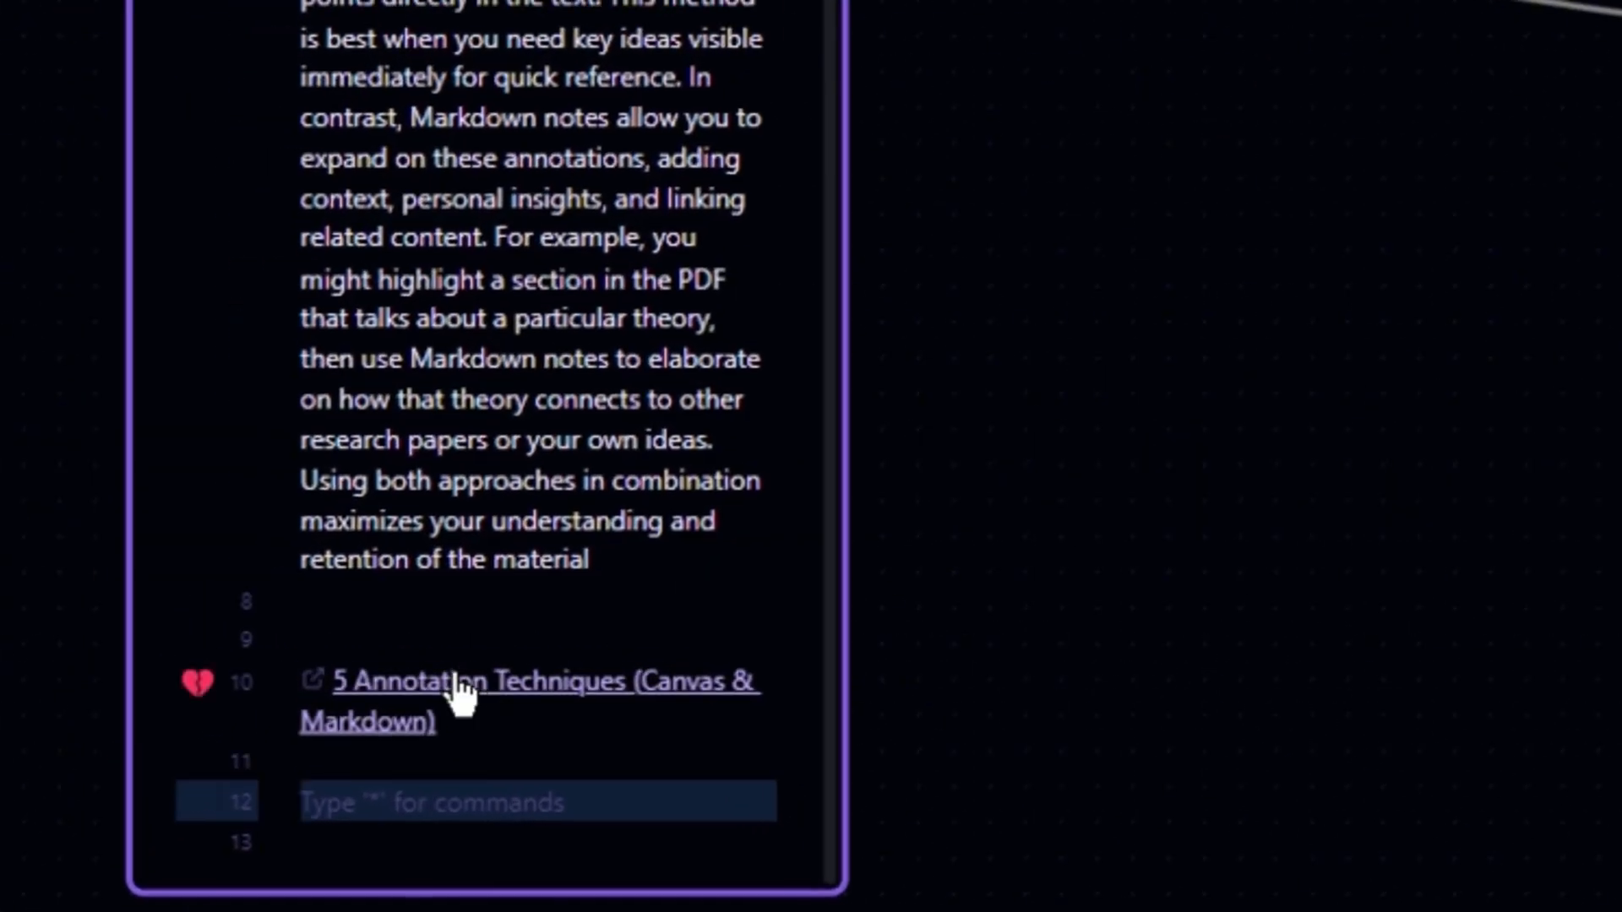
{"action": "left_click", "coordinate": [463, 693]}
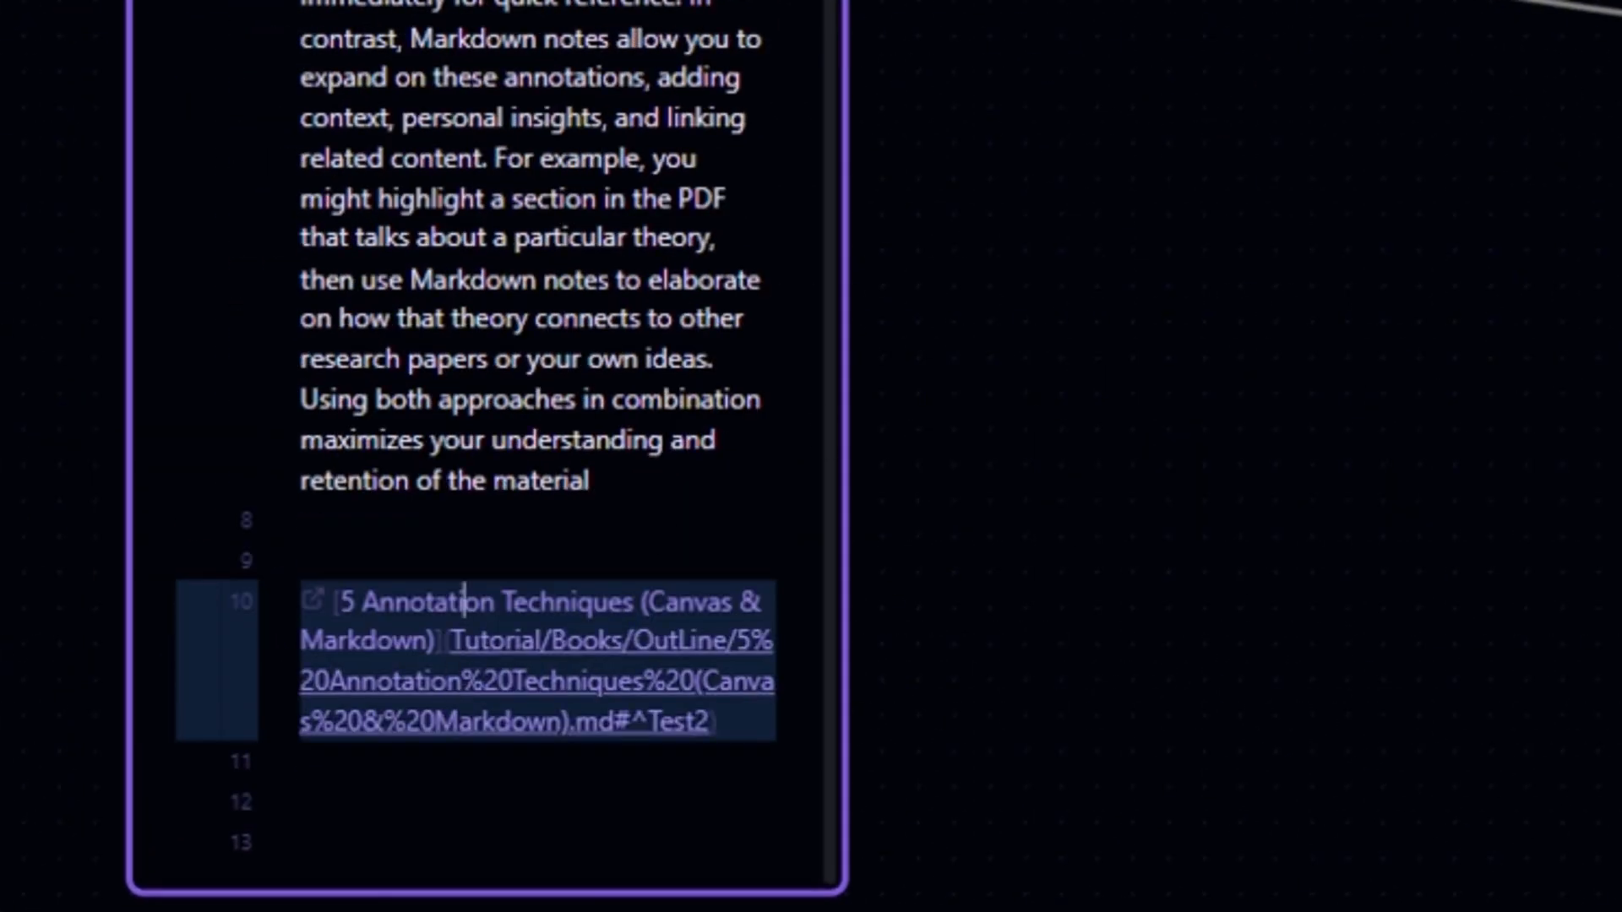
{"action": "left_click", "coordinate": [472, 731]}
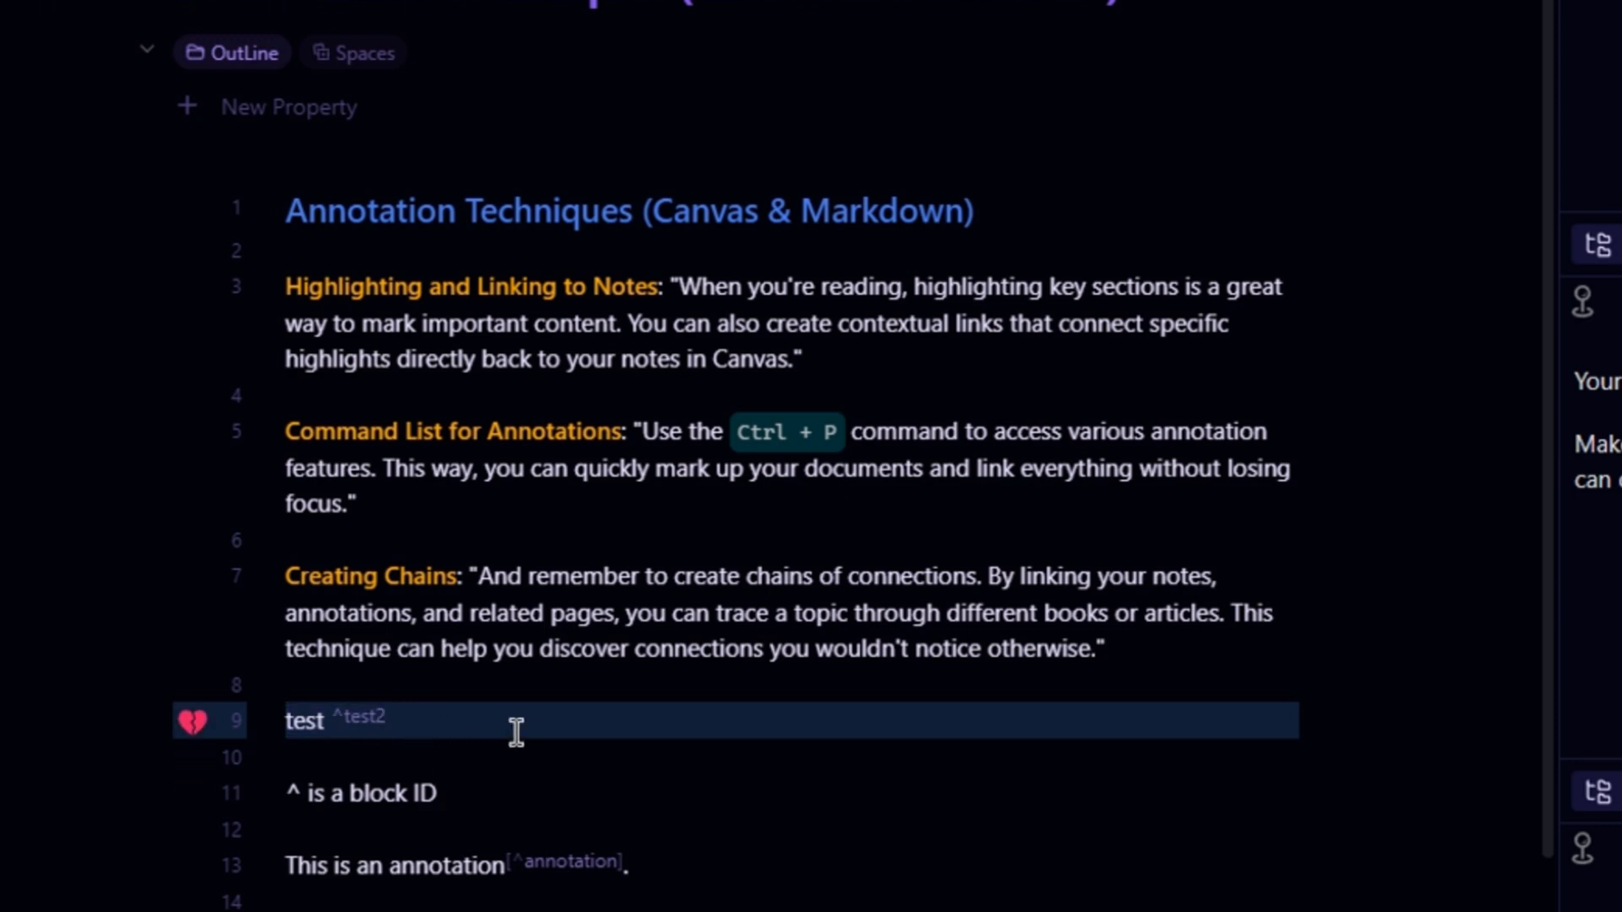
{"action": "left_click", "coordinate": [492, 823]}
{"action": "left_click_drag", "start_coordinate": [601, 704], "coordinate": [606, 699]}
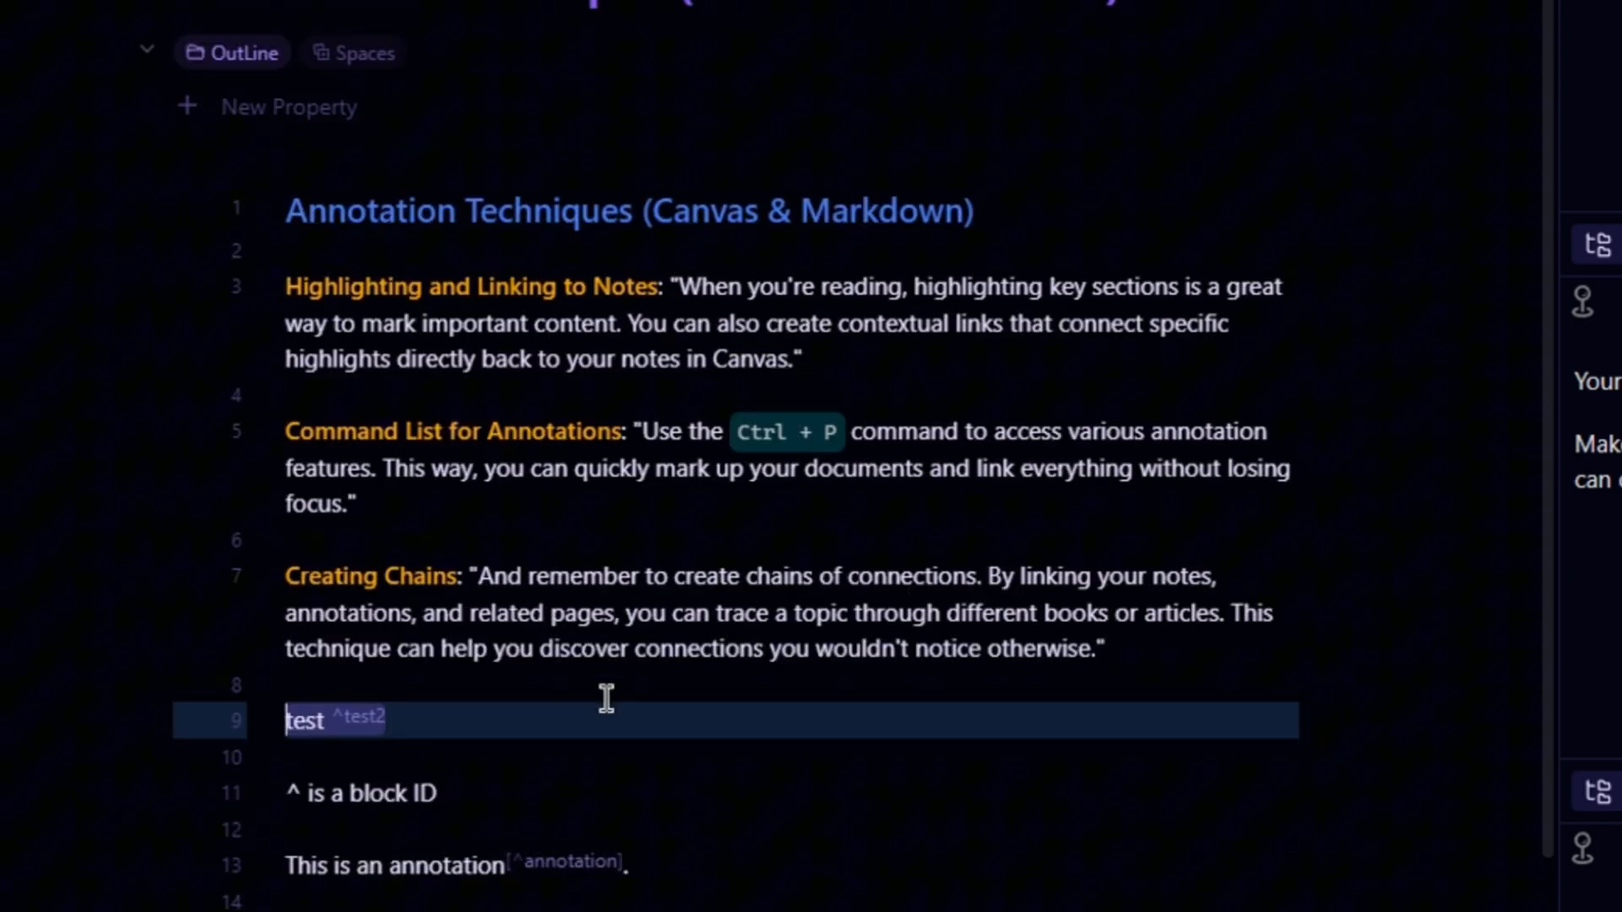
- Return to the canvas and open the annotation note card to inspect its footnote lines
{"action": "left_click", "coordinate": [563, 521]}
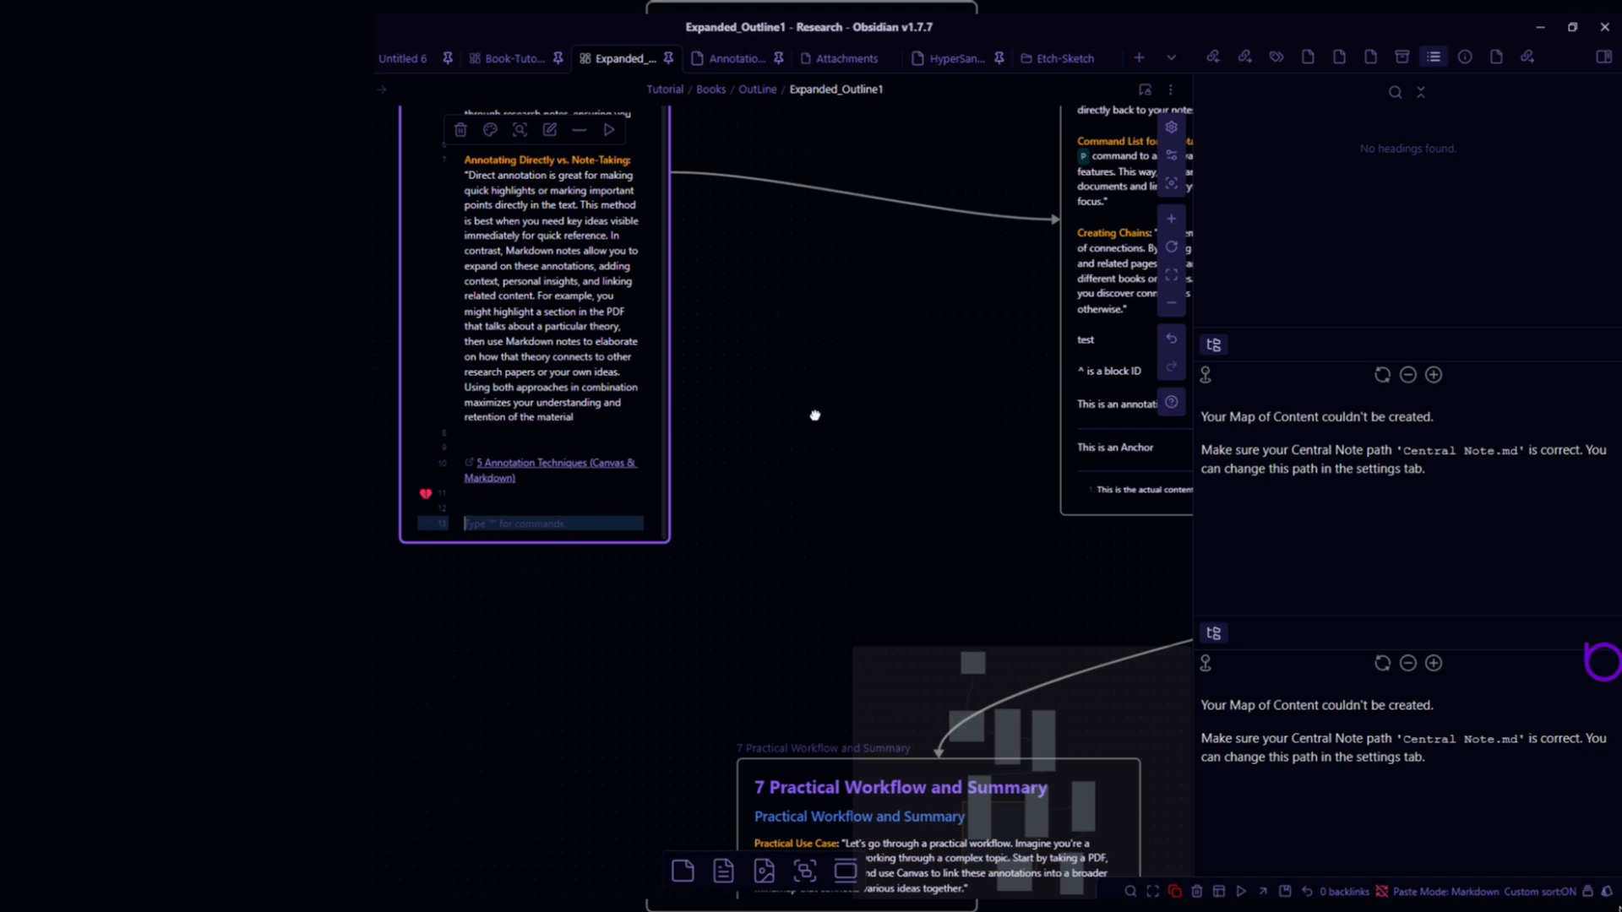
{"action": "left_click_drag", "start_coordinate": [815, 415], "coordinate": [425, 515]}
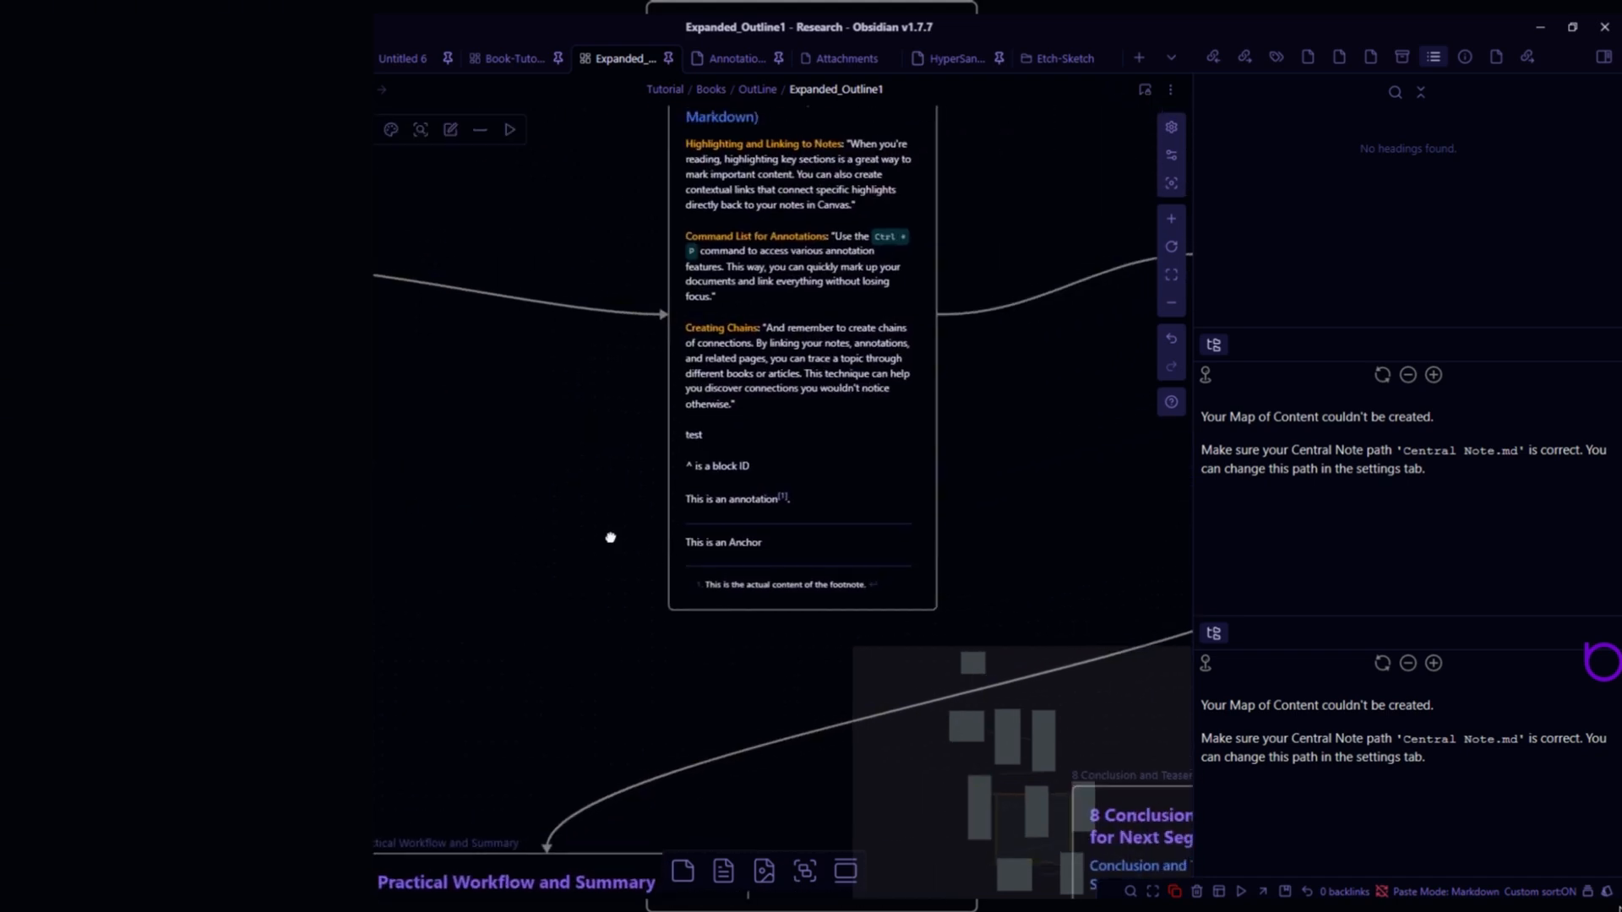
{"action": "left_click", "coordinate": [766, 501]}
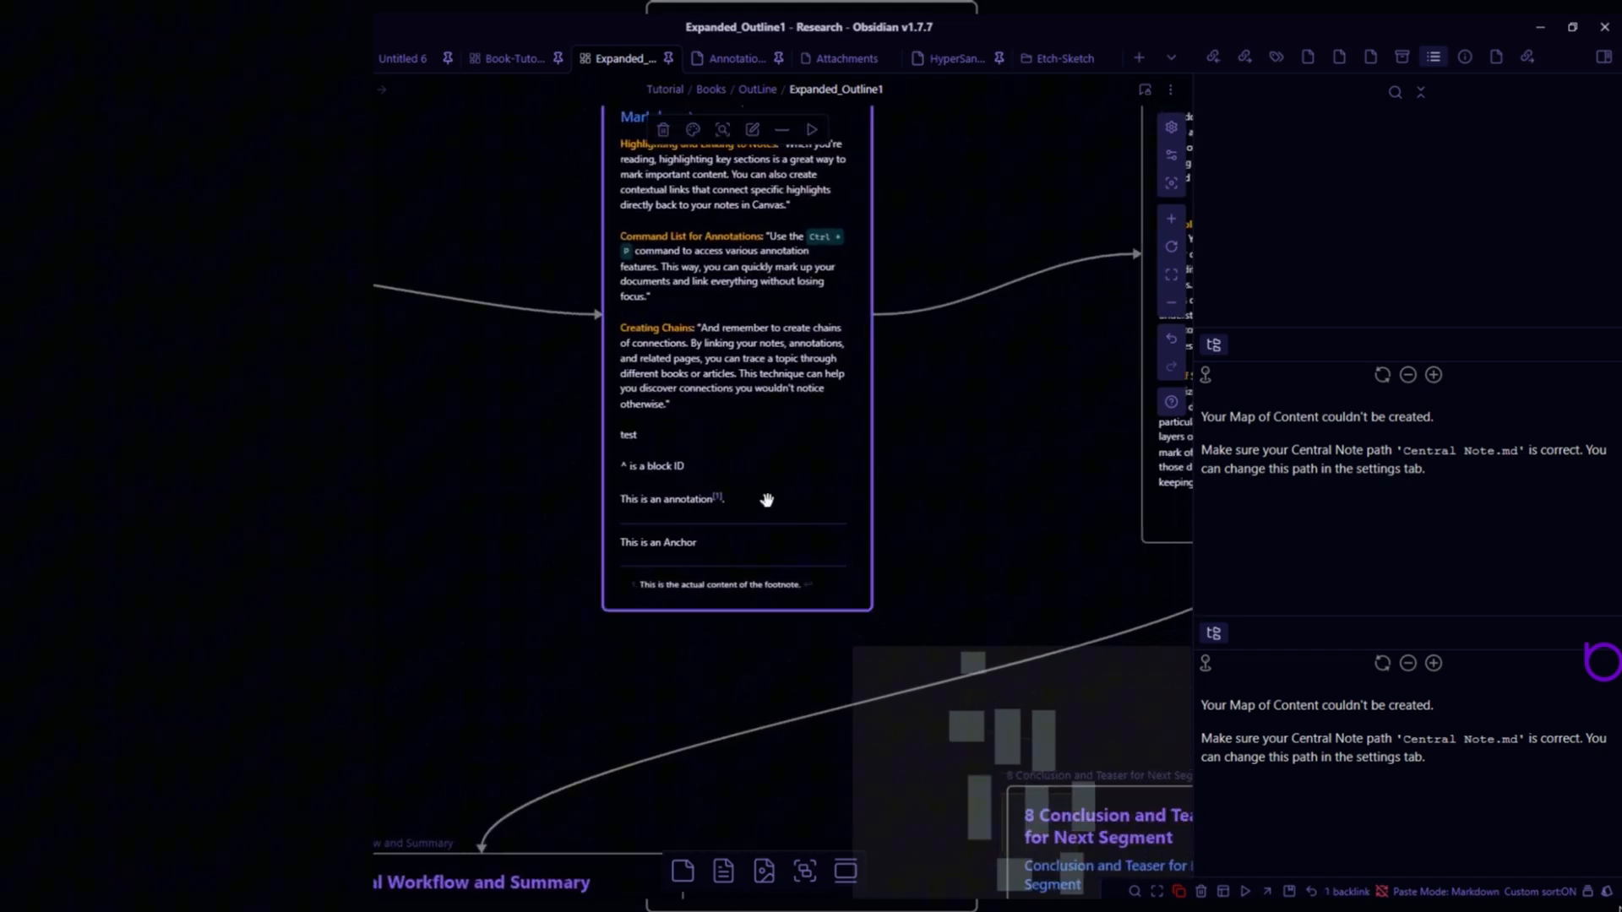
{"action": "left_click", "coordinate": [766, 500]}
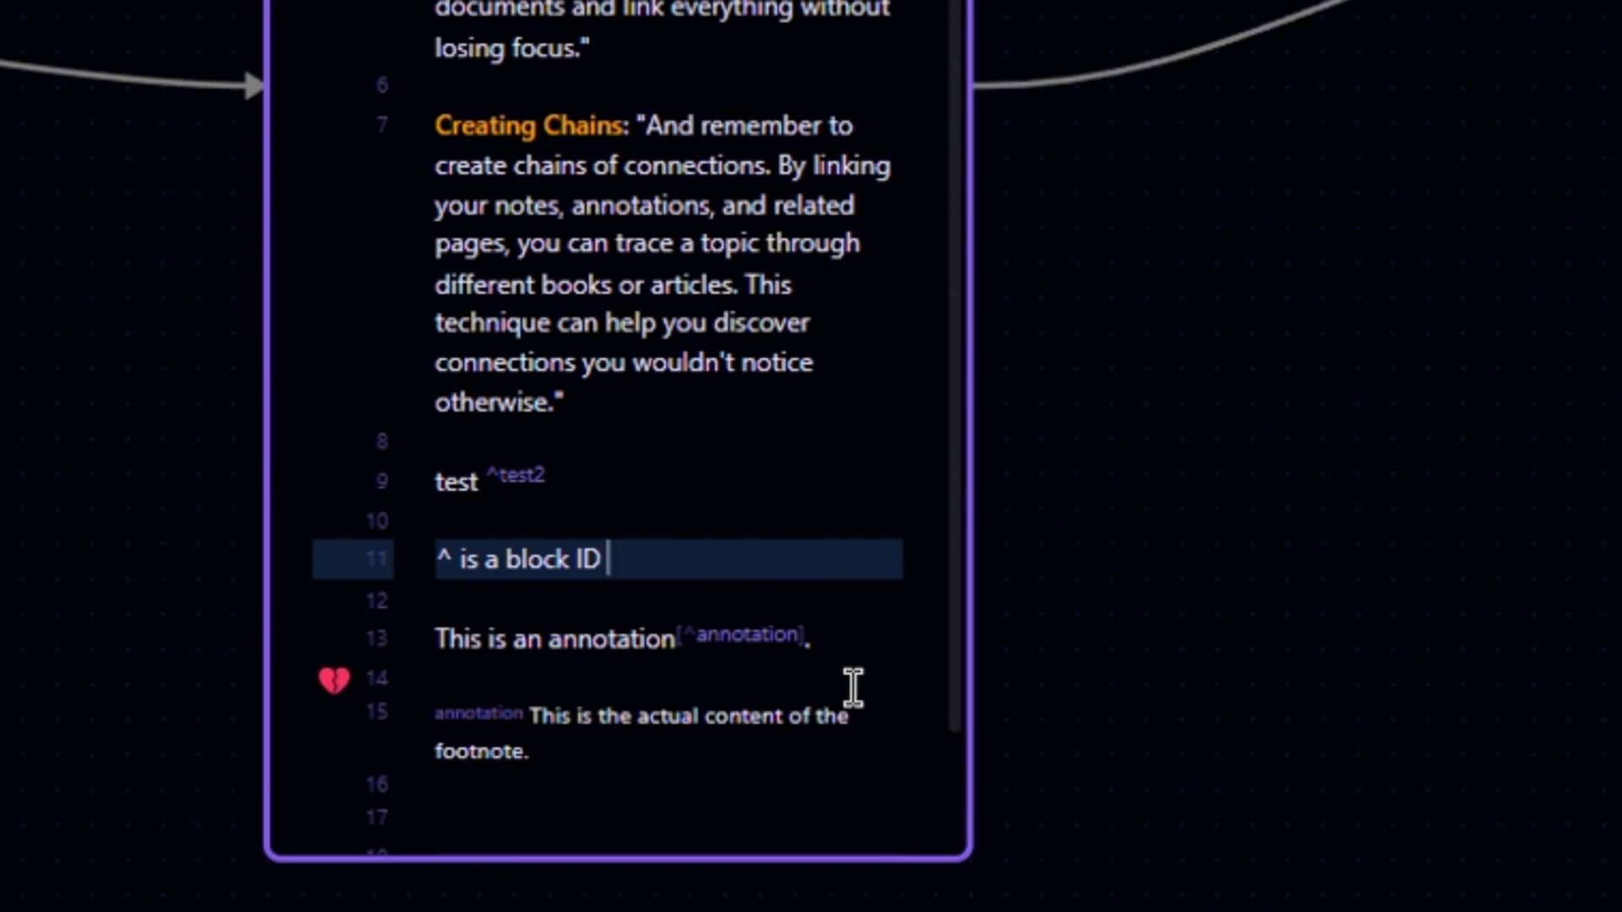
{"action": "left_click", "coordinate": [853, 636]}
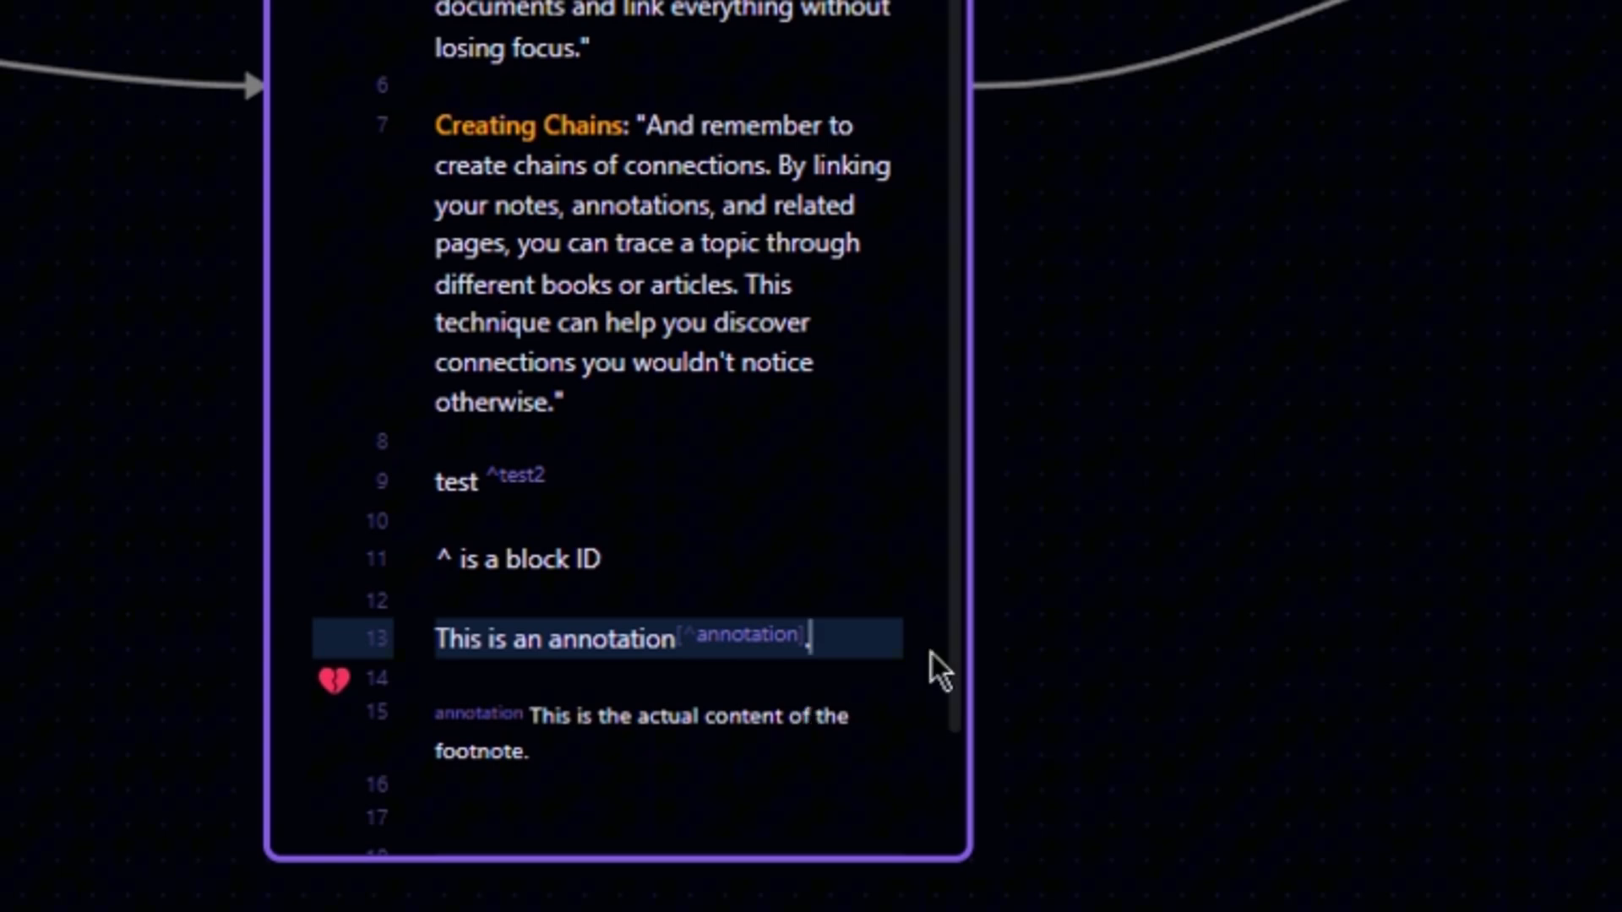
{"action": "scroll", "coordinate": [1009, 654], "scroll_direction": "up", "scroll_amount": 2}
{"action": "scroll", "coordinate": [1040, 652], "scroll_direction": "up", "scroll_amount": 4}
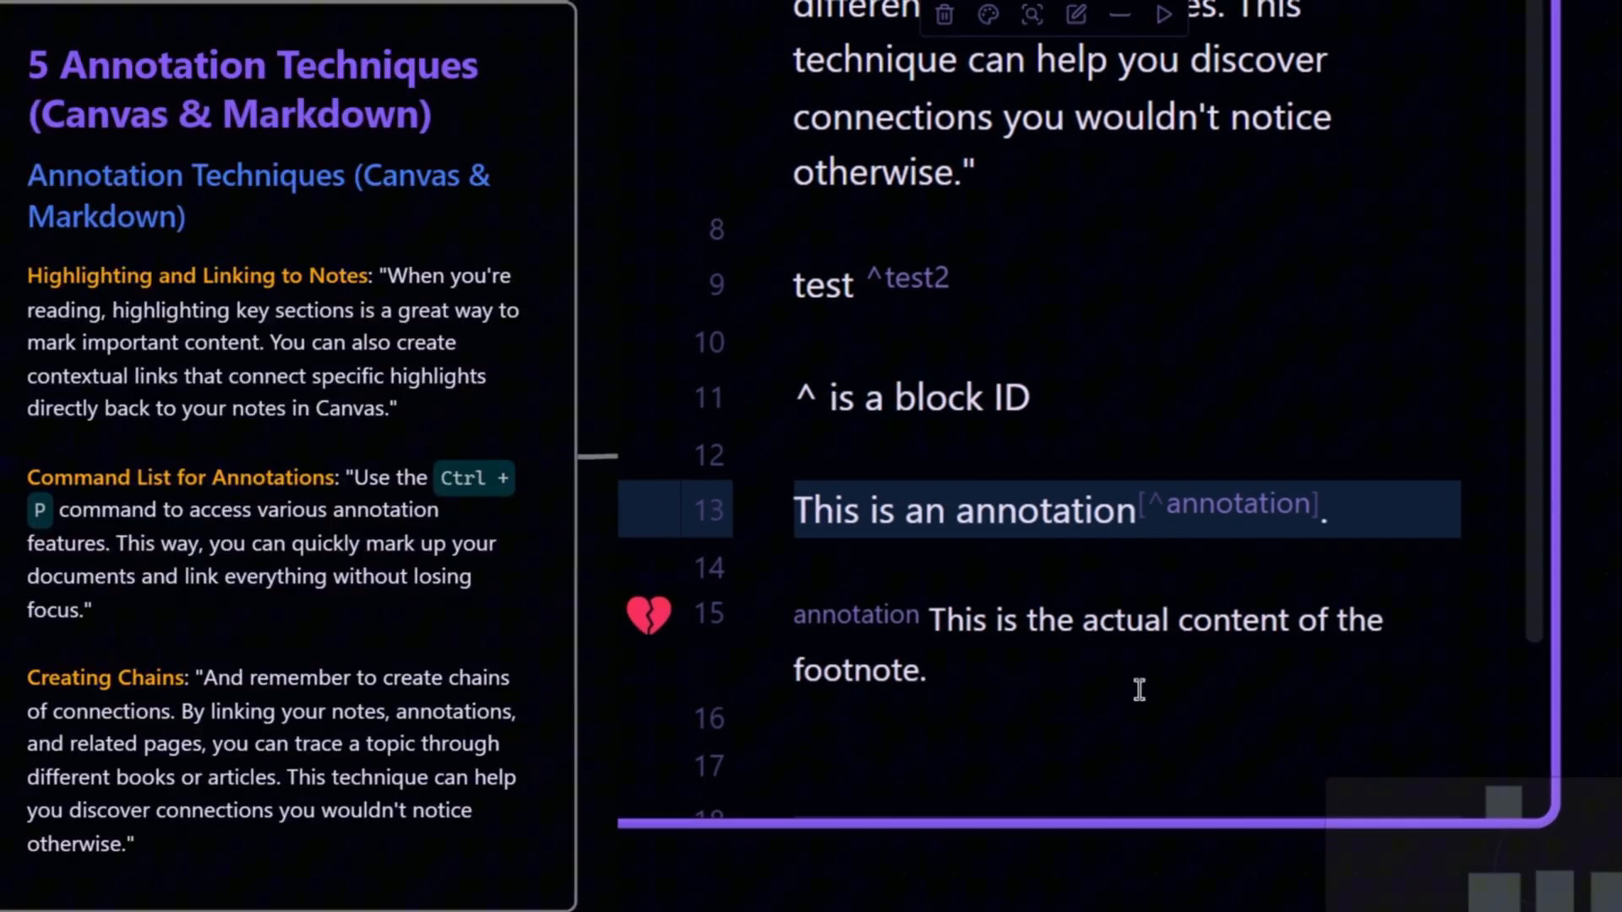
- Reveal the footnote definition's syntax and add empty lines beneath it
{"action": "double_click", "coordinate": [950, 623]}
{"action": "key", "text": "Left"}
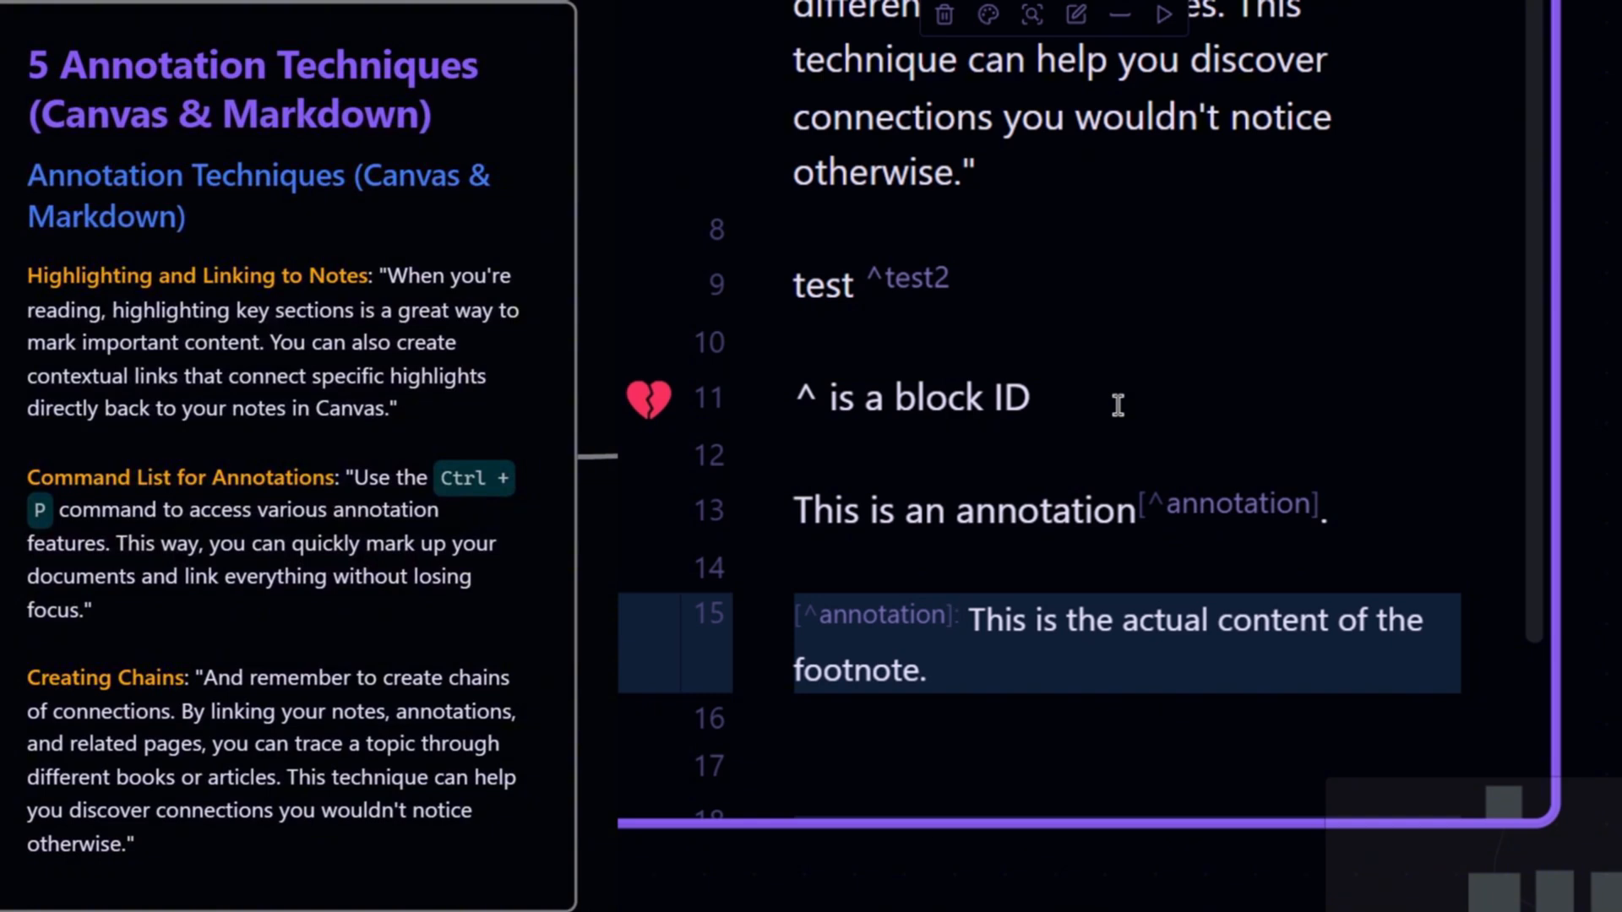
{"action": "key", "text": "Down"}
{"action": "key", "text": "Return"}
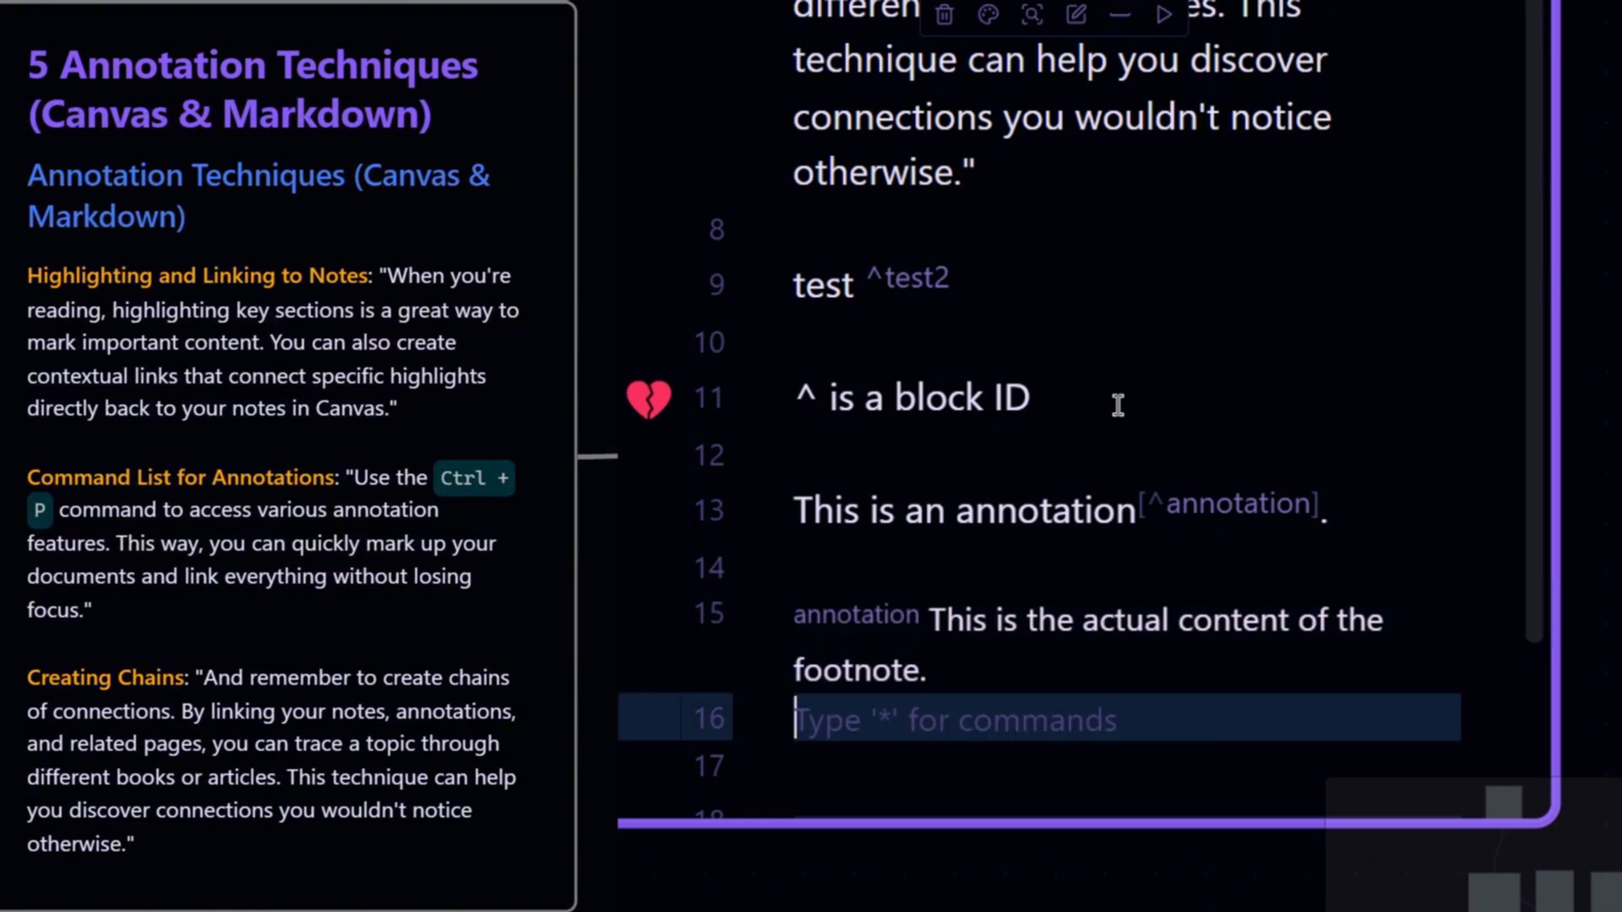
{"action": "key", "text": "Return"}
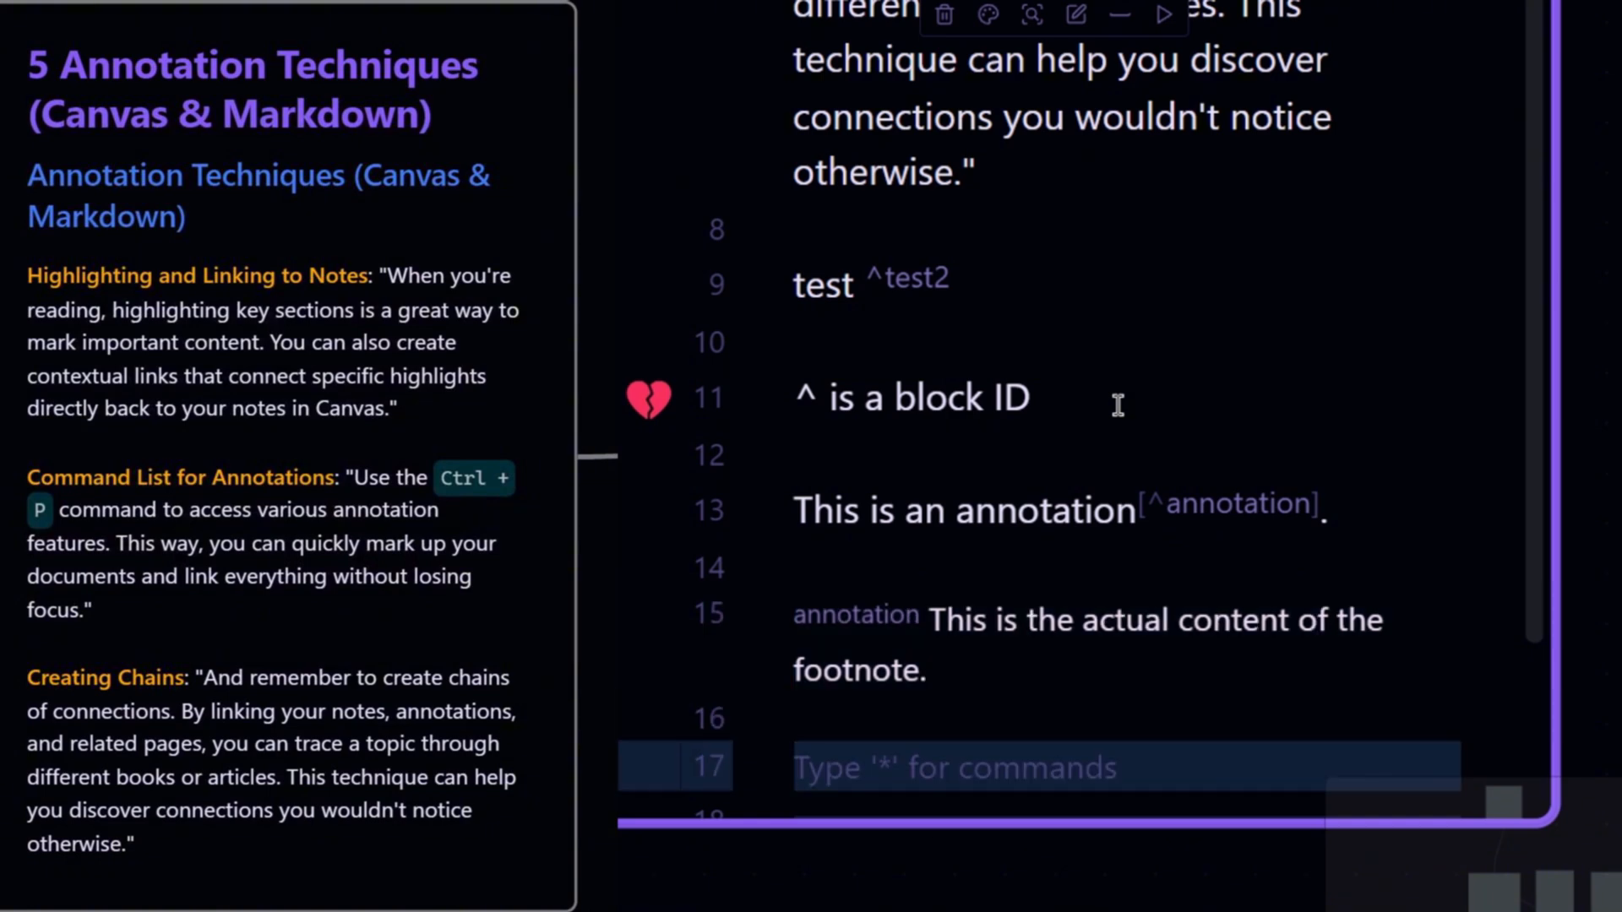
{"action": "type", "text": "Act"}
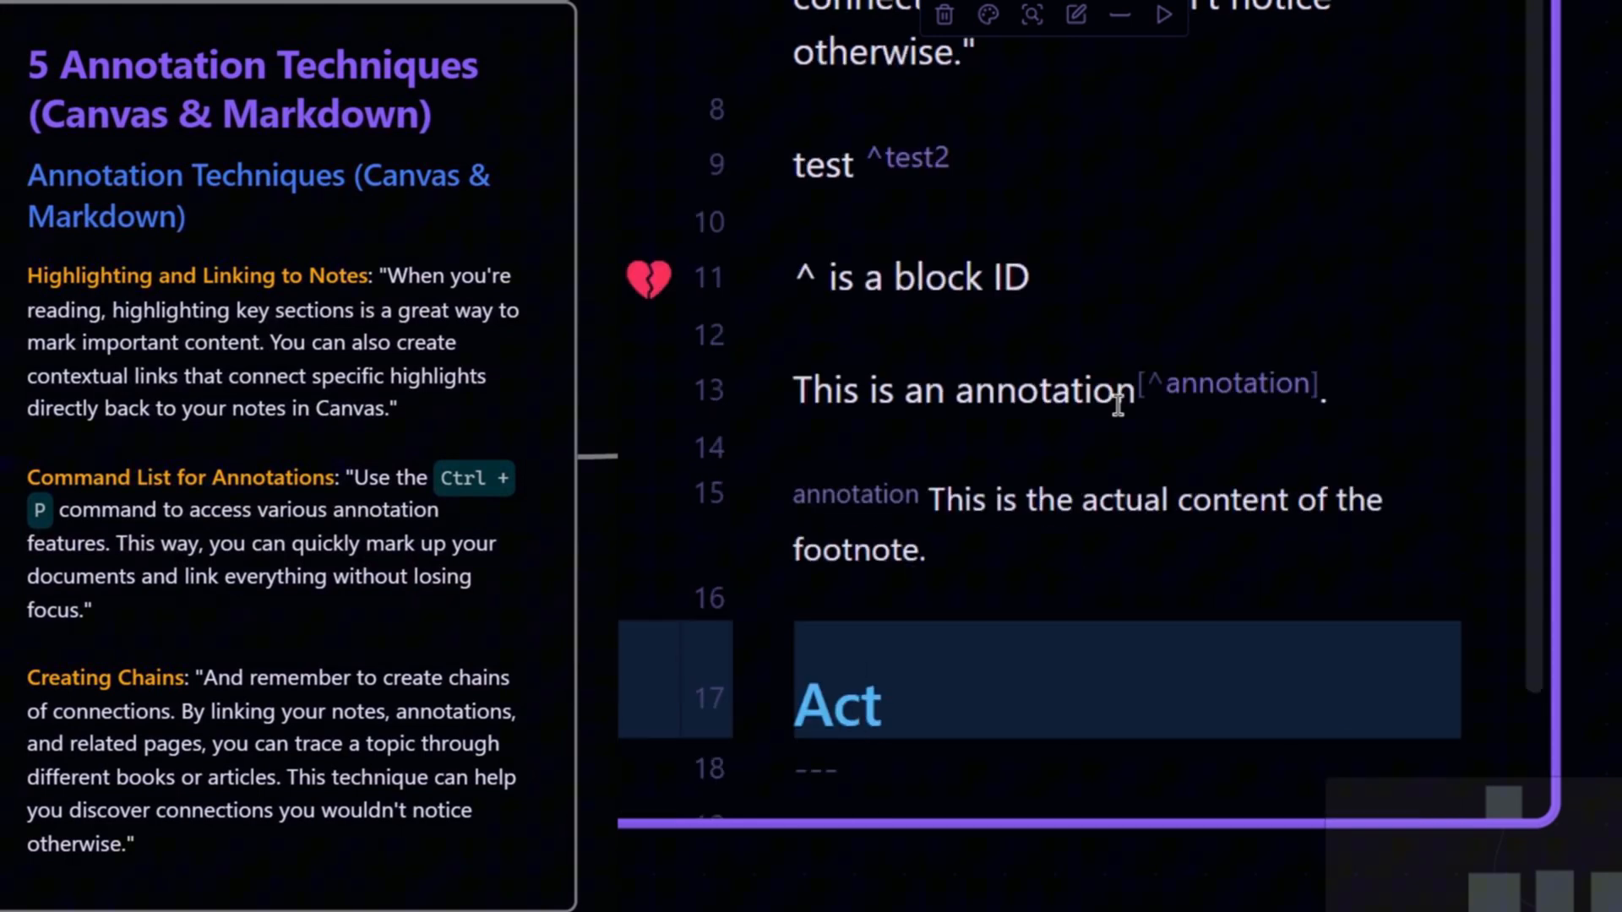
{"action": "key", "text": "BackSpace"}
{"action": "key", "text": "BackSpace"}
{"action": "key", "text": "BackSpace"}
{"action": "key", "text": "Return"}
{"action": "key", "text": "Up"}
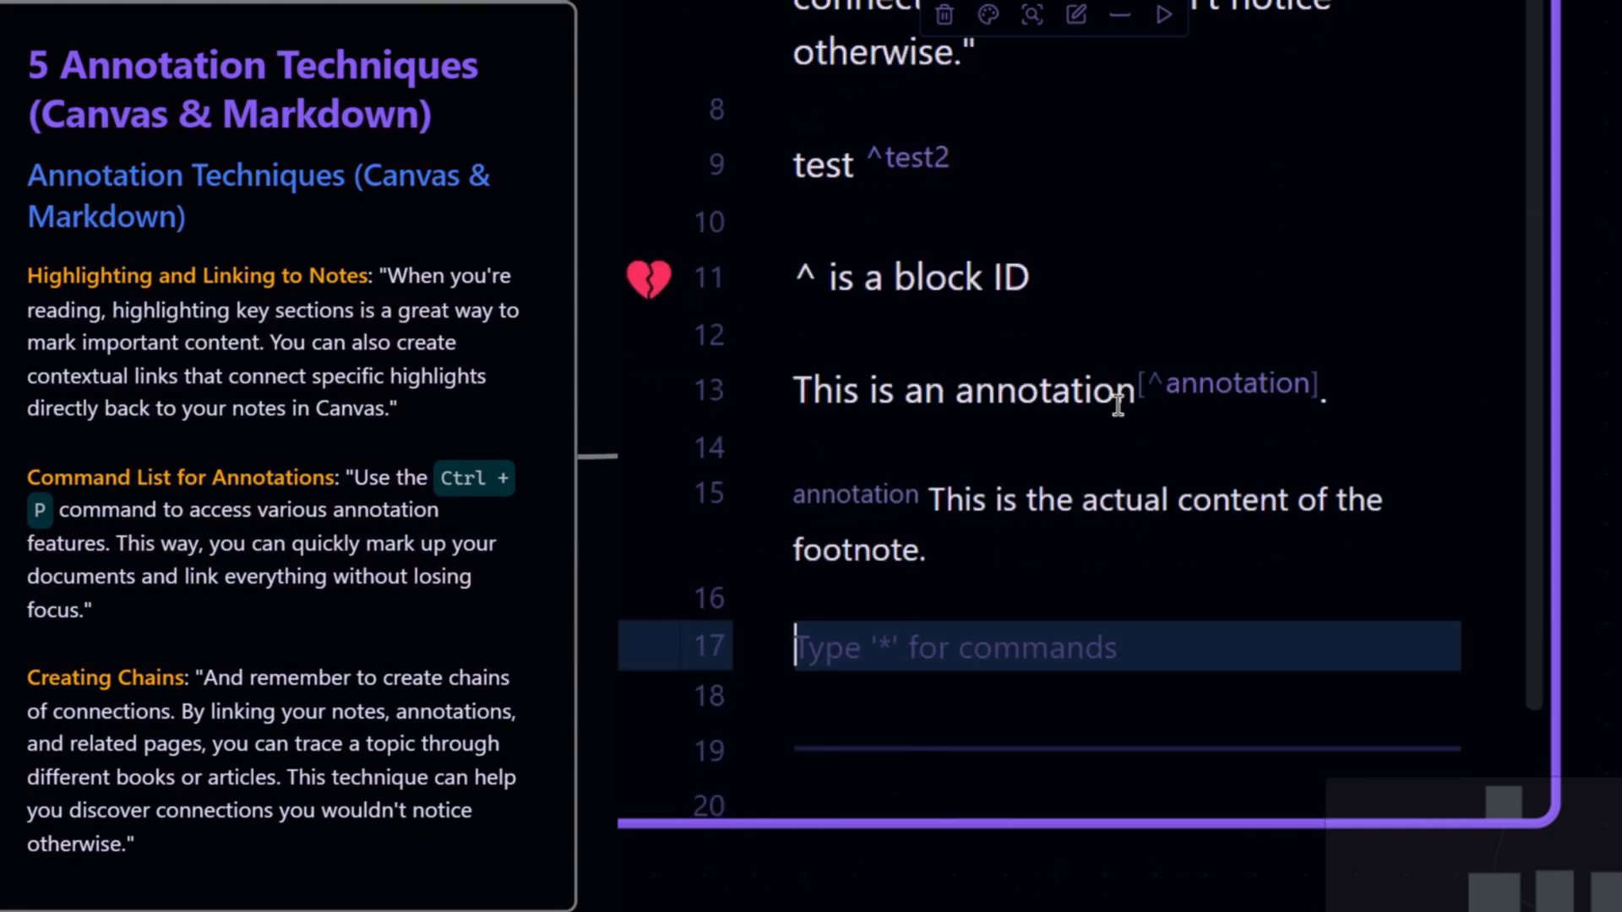
- Write 'Actual content has a : after brackets' below the footnote definition
{"action": "type", "text": "Actual "}
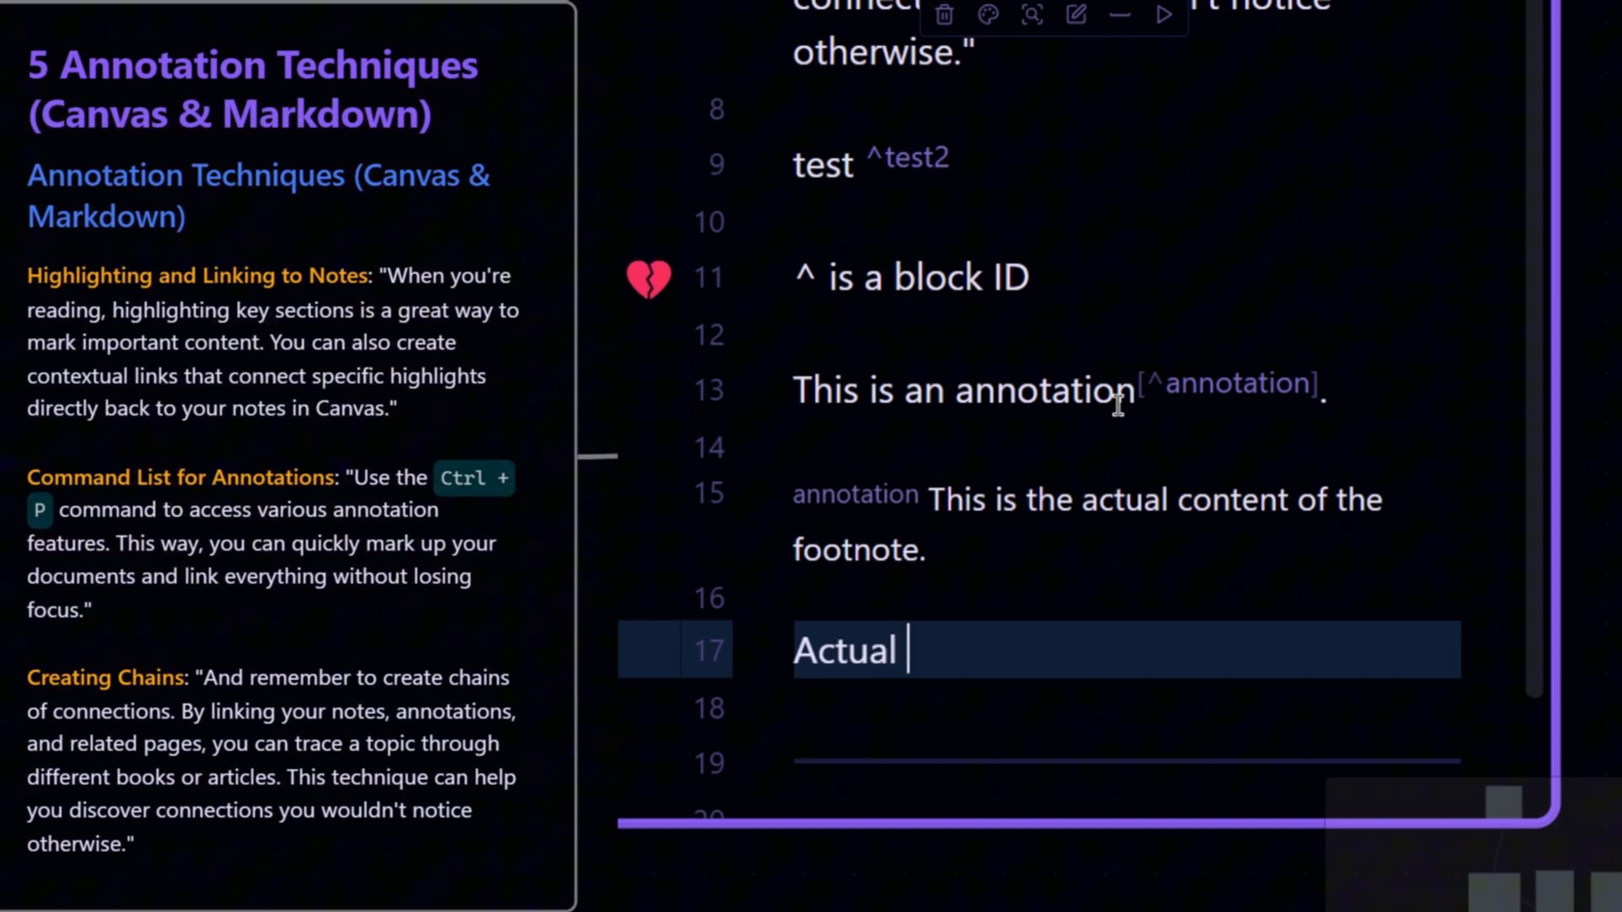
{"action": "type", "text": "content"}
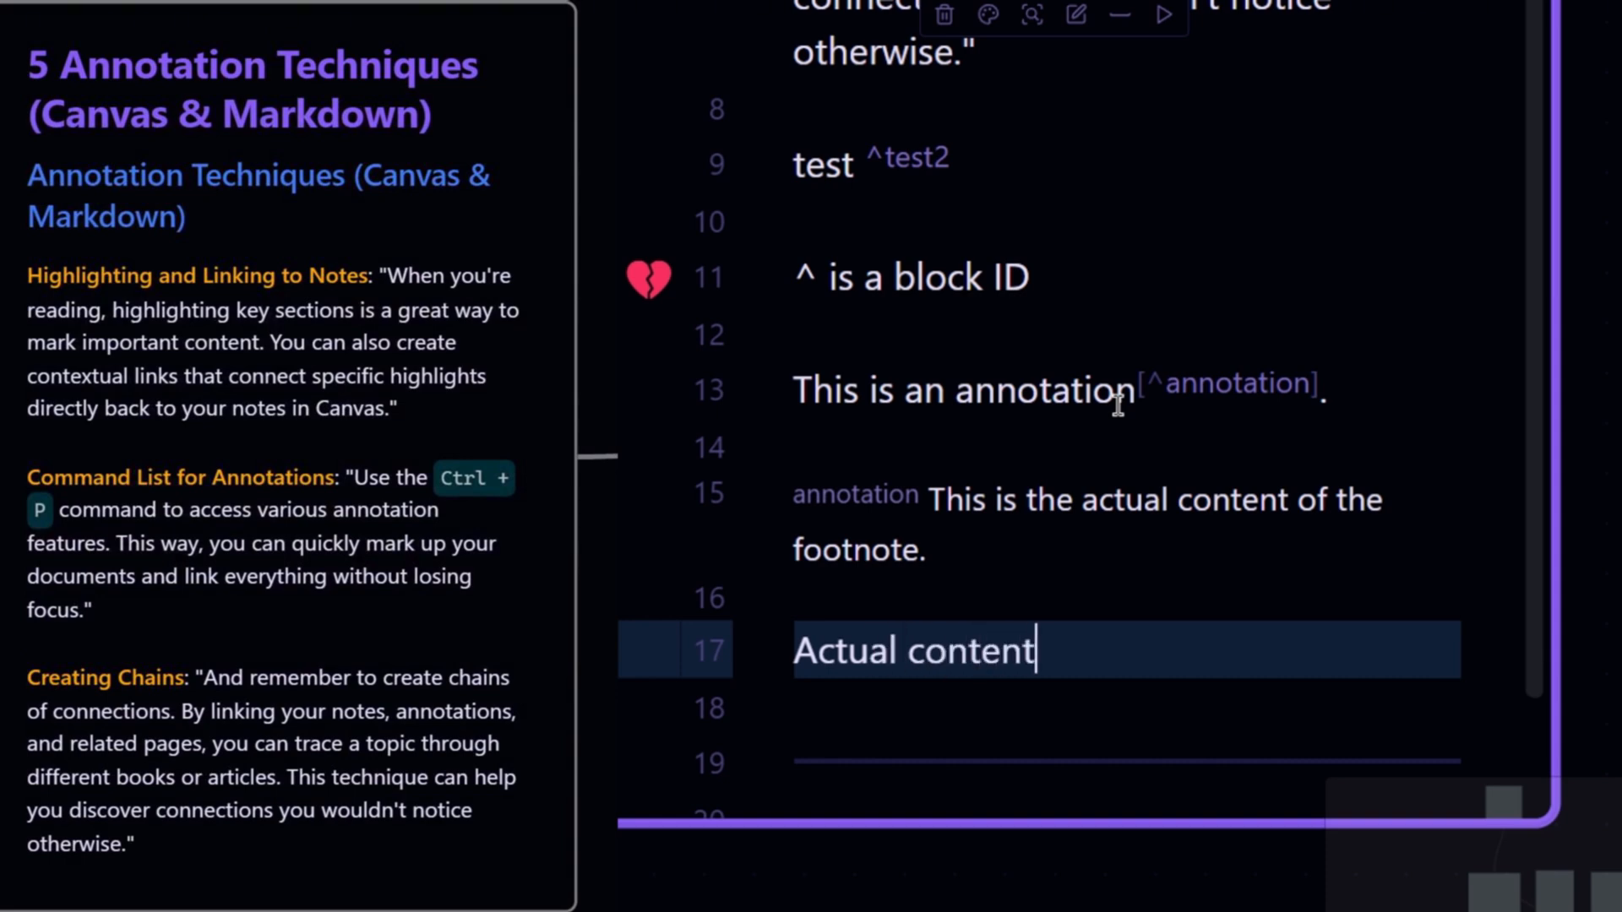
{"action": "type", "text": " has a : "}
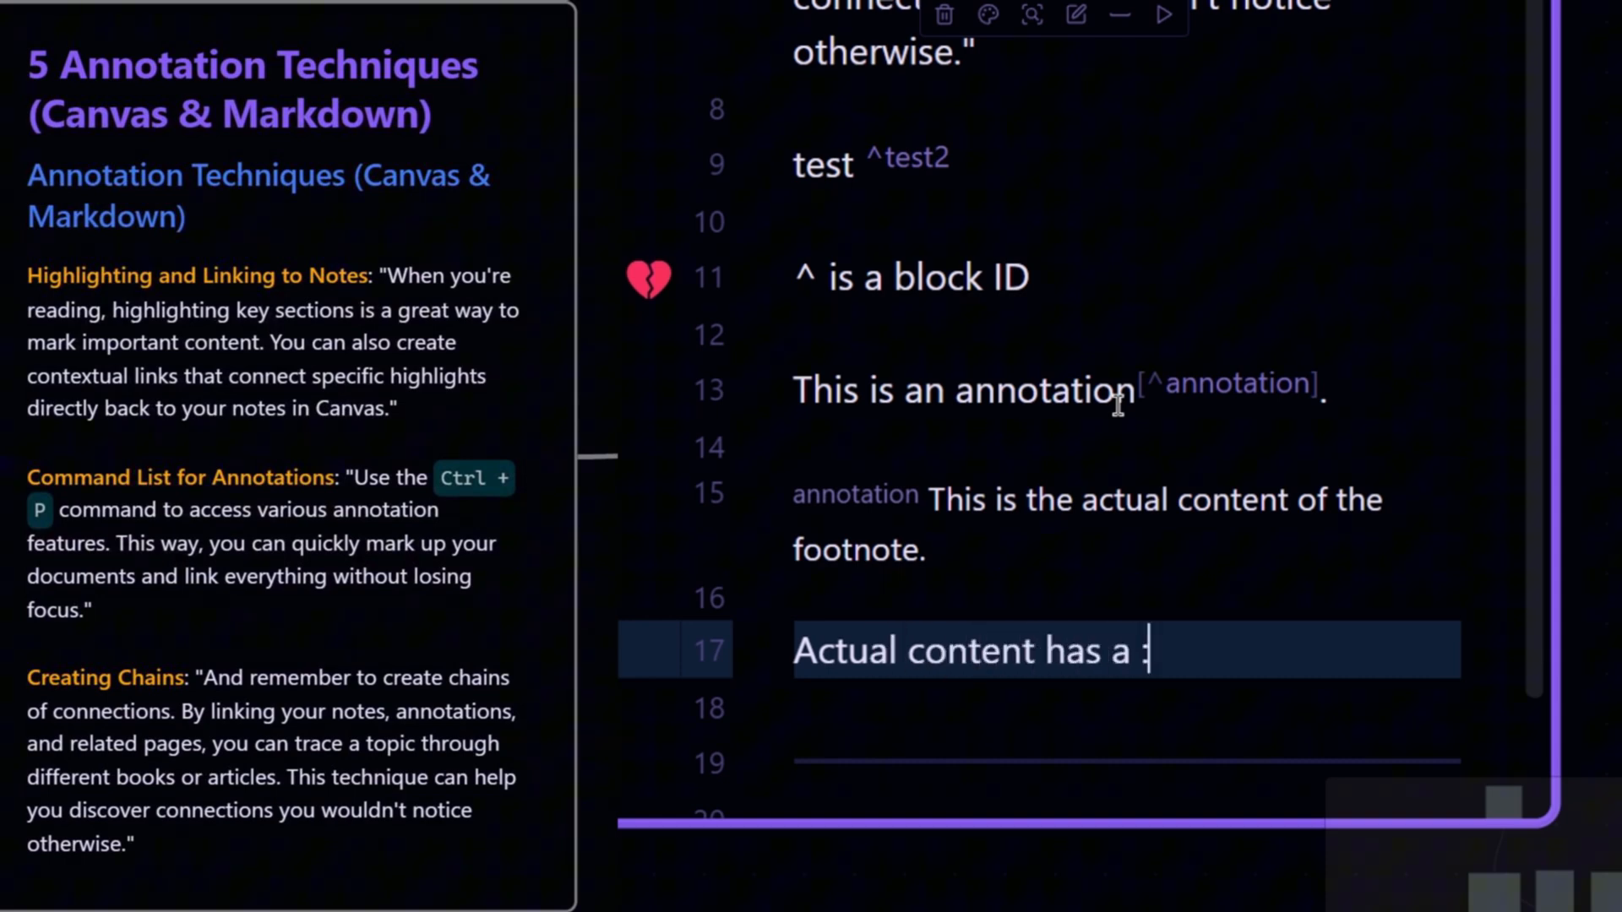
{"action": "type", "text": "after "}
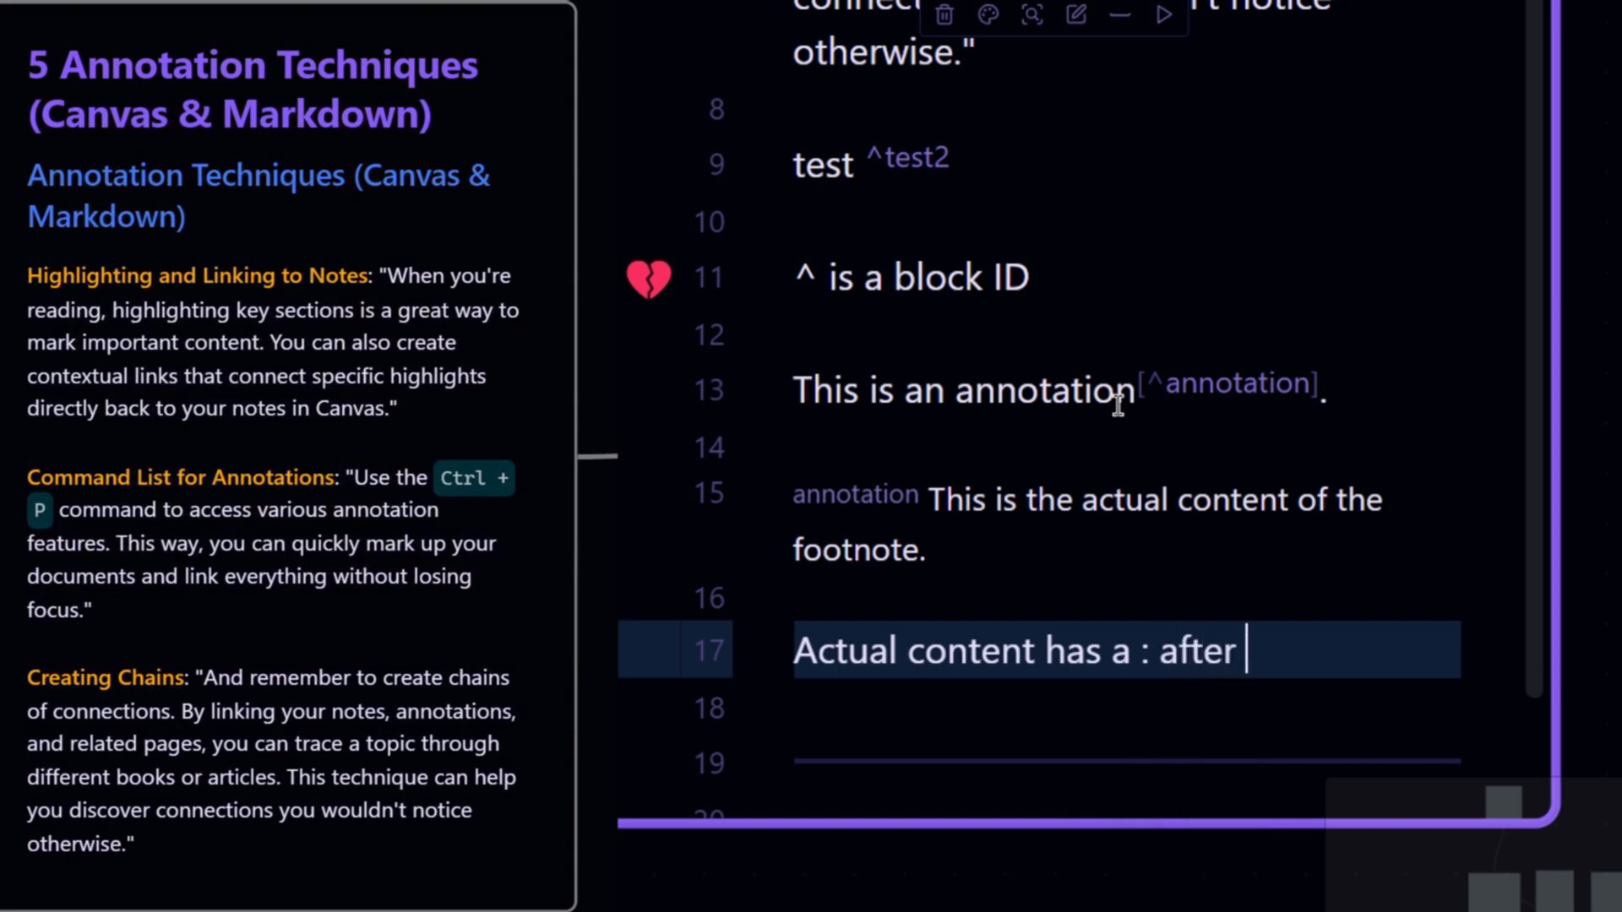
{"action": "type", "text": "bracket"}
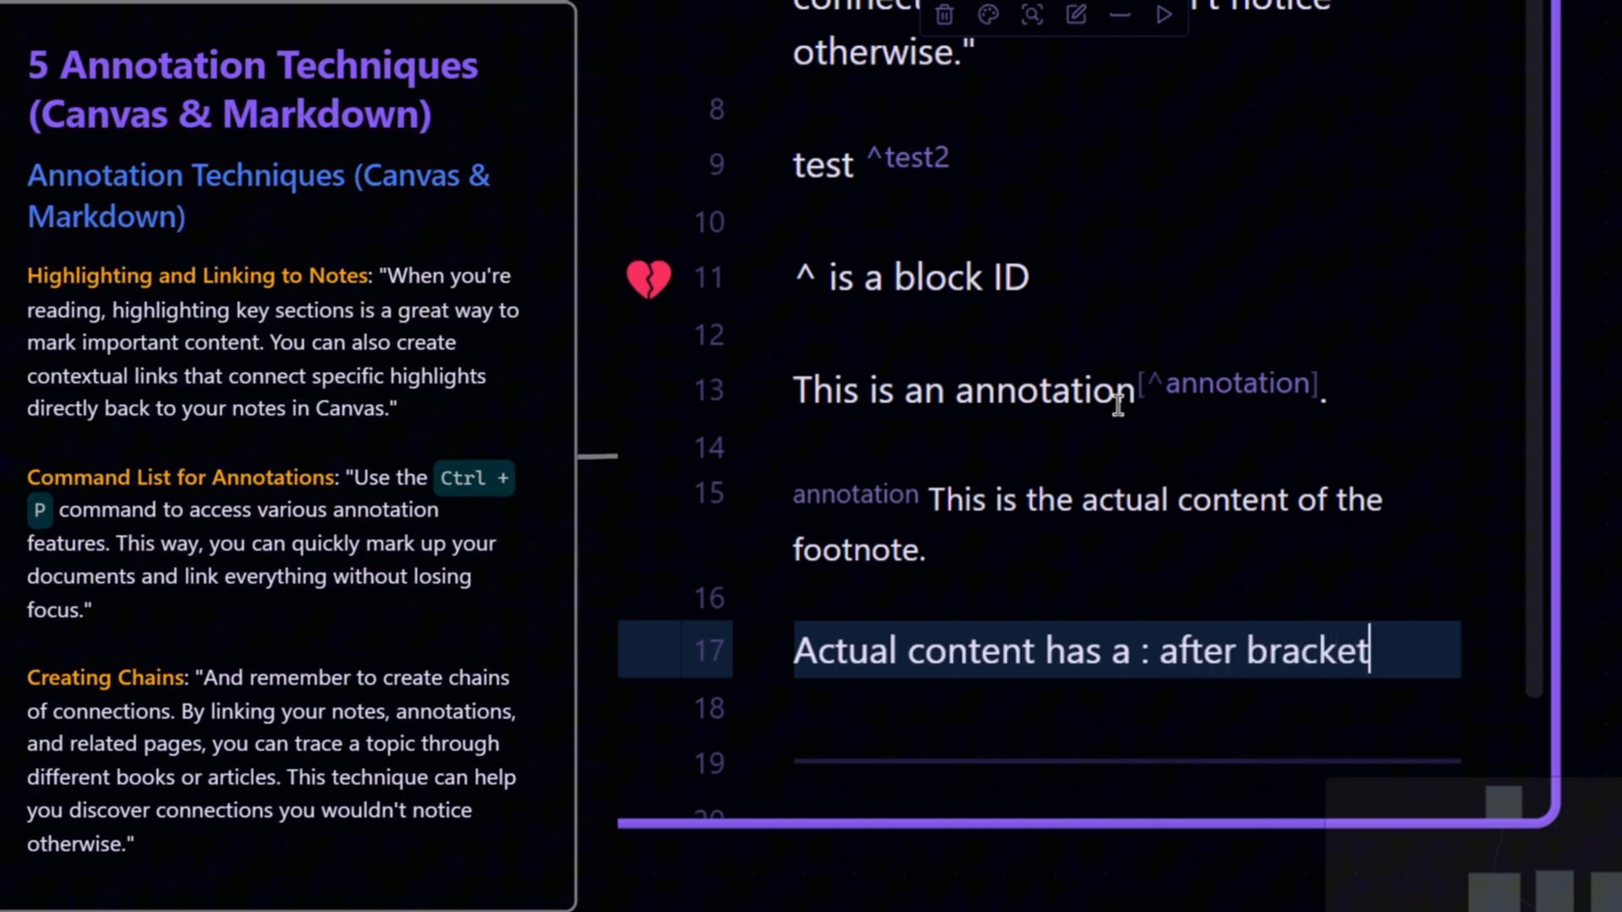
{"action": "type", "text": "s"}
{"action": "key", "text": "Up"}
{"action": "key", "text": "Up"}
{"action": "key", "text": "Up"}
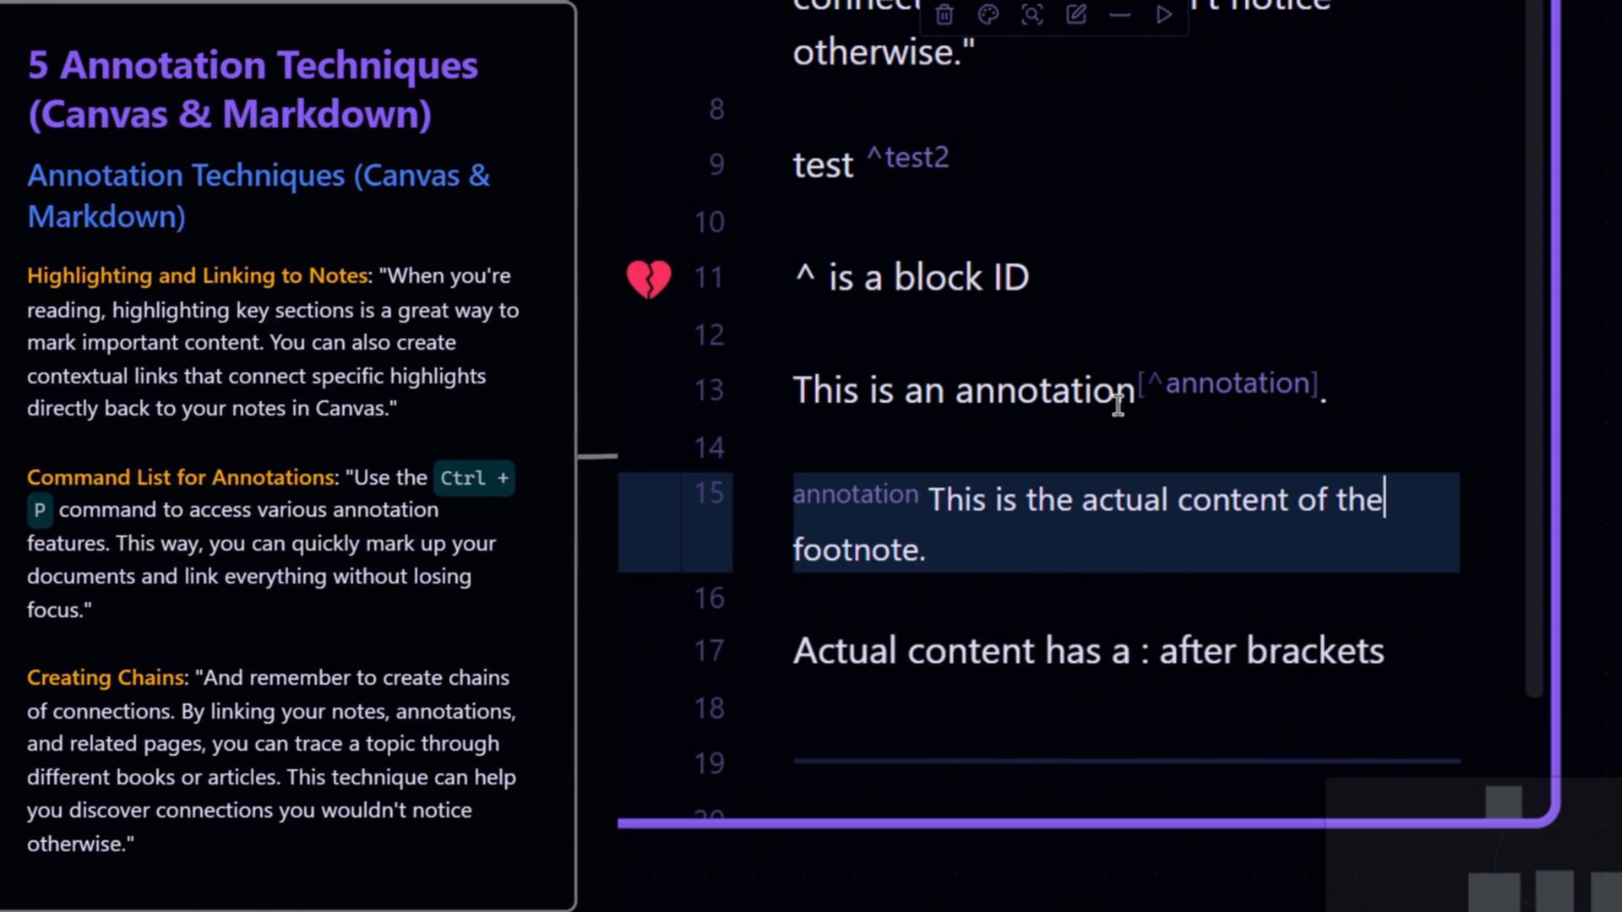
- Move through the footnote definition line to reveal its bracket syntax and the empty lines below it
{"action": "key", "text": "Left"}
{"action": "key", "text": "Left"}
{"action": "key", "text": "Left"}
{"action": "key", "text": "Left"}
{"action": "key", "text": "Left"}
{"action": "key", "text": "Left"}
{"action": "key", "text": "Left"}
{"action": "key", "text": "Left"}
{"action": "key", "text": "Left"}
{"action": "key", "text": "Left"}
{"action": "key", "text": "Left"}
{"action": "key", "text": "Left"}
{"action": "key", "text": "Left"}
{"action": "key", "text": "Left"}
{"action": "key", "text": "Left"}
{"action": "key", "text": "Left"}
{"action": "key", "text": "Left"}
{"action": "key", "text": "Left"}
{"action": "key", "text": "Left"}
{"action": "key", "text": "Left"}
{"action": "key", "text": "Left"}
{"action": "key", "text": "Left"}
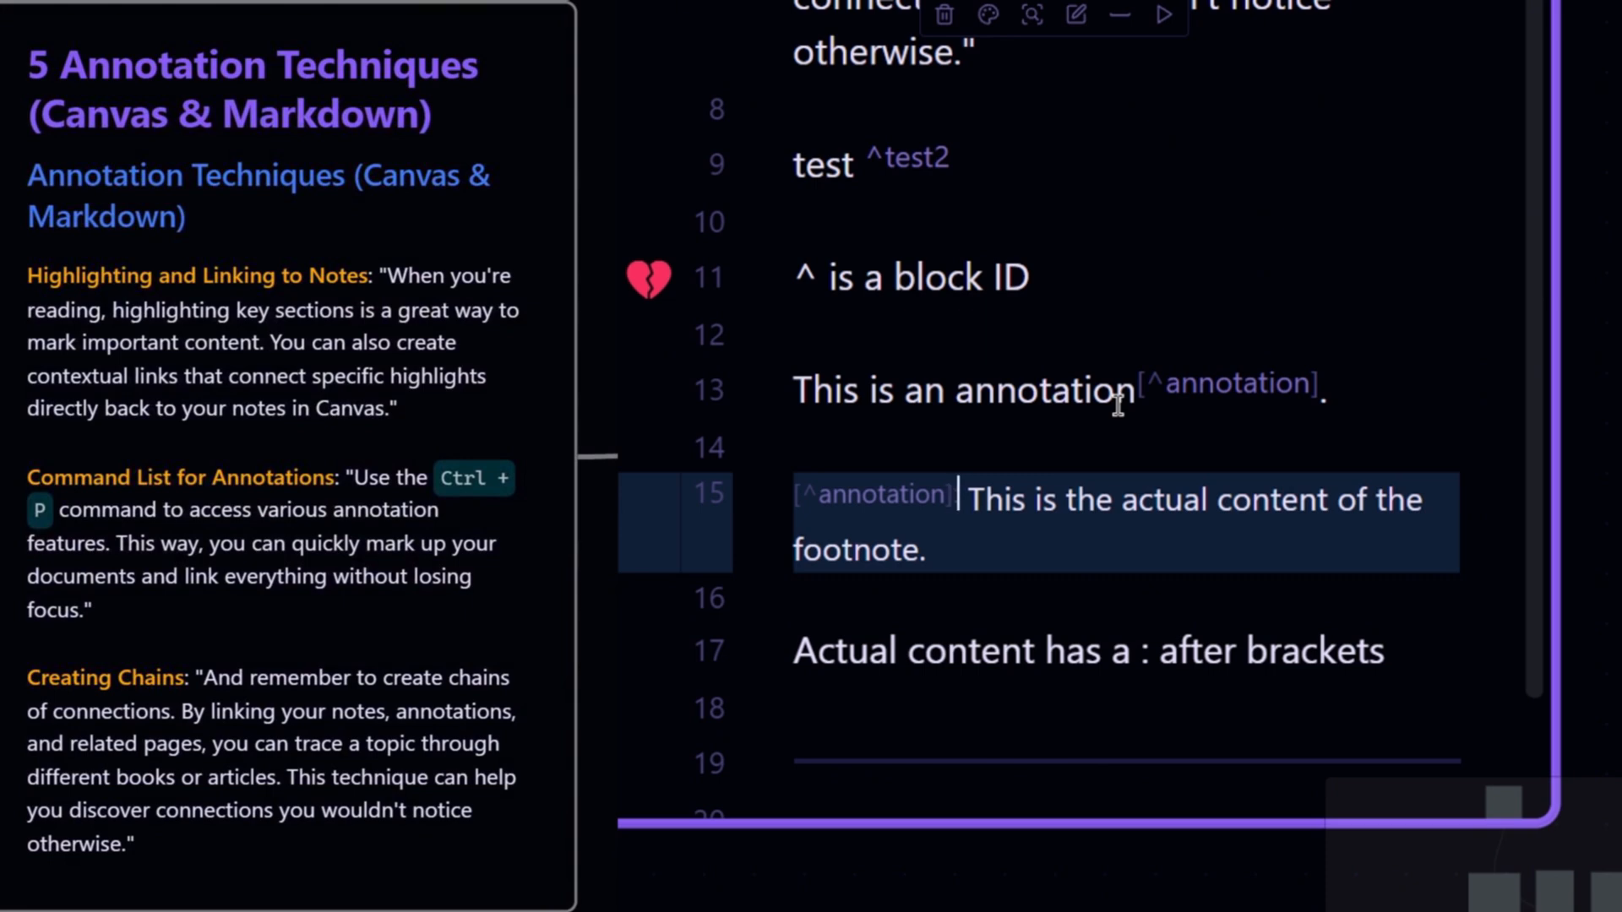
{"action": "key", "text": "Down"}
{"action": "key", "text": "Down"}
{"action": "key", "text": "Down"}
{"action": "key", "text": "Down"}
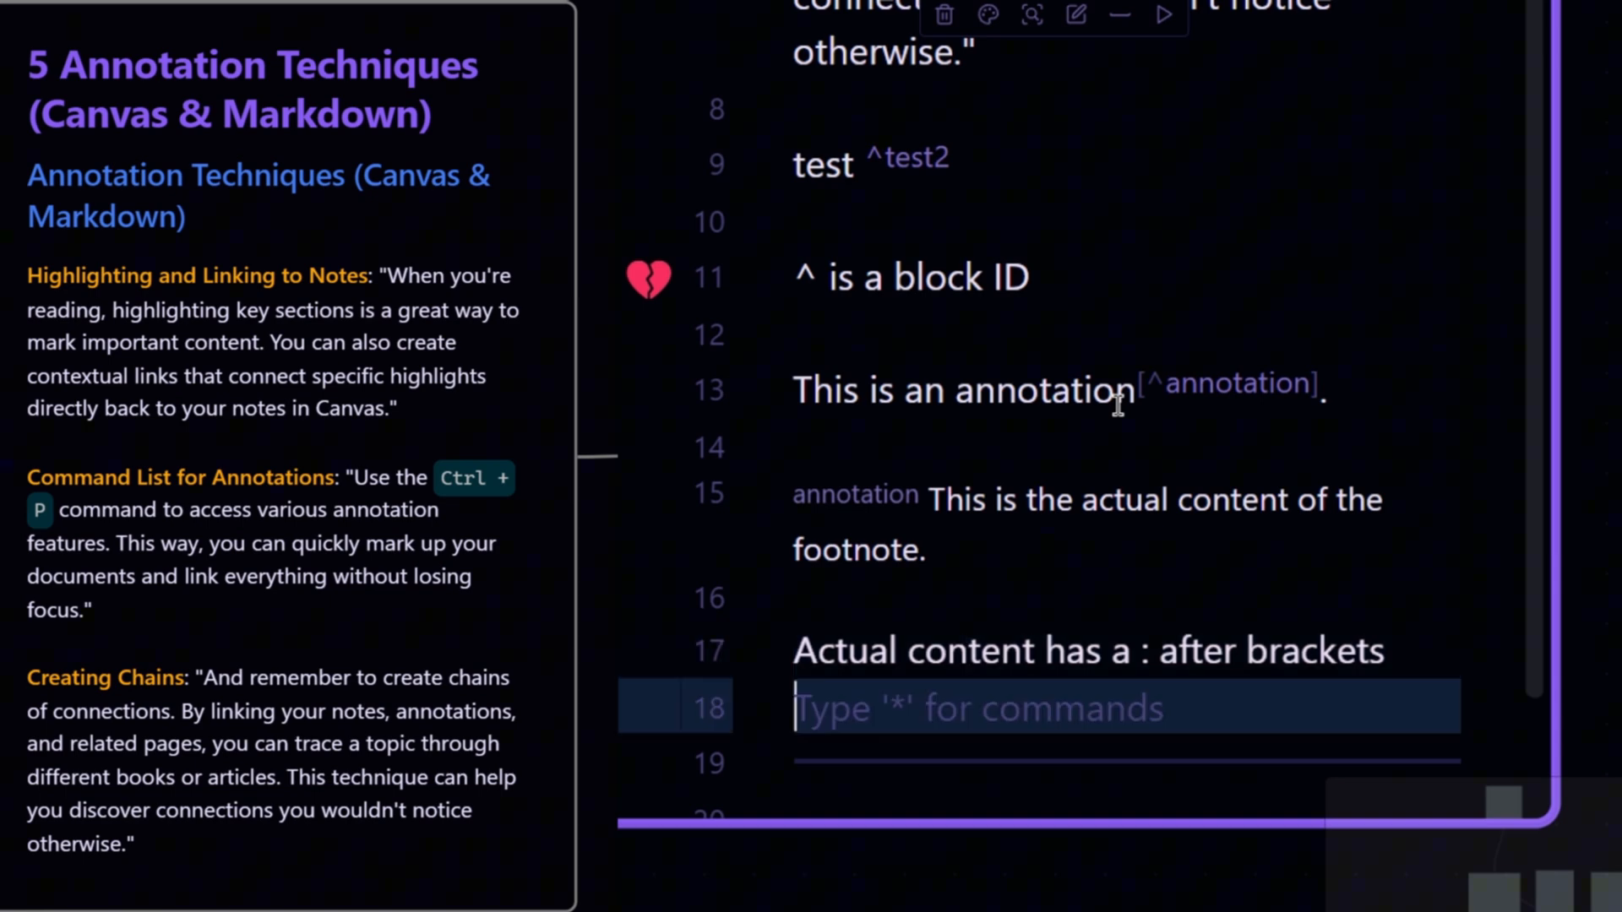
{"action": "key", "text": "Down"}
{"action": "key", "text": "Up"}
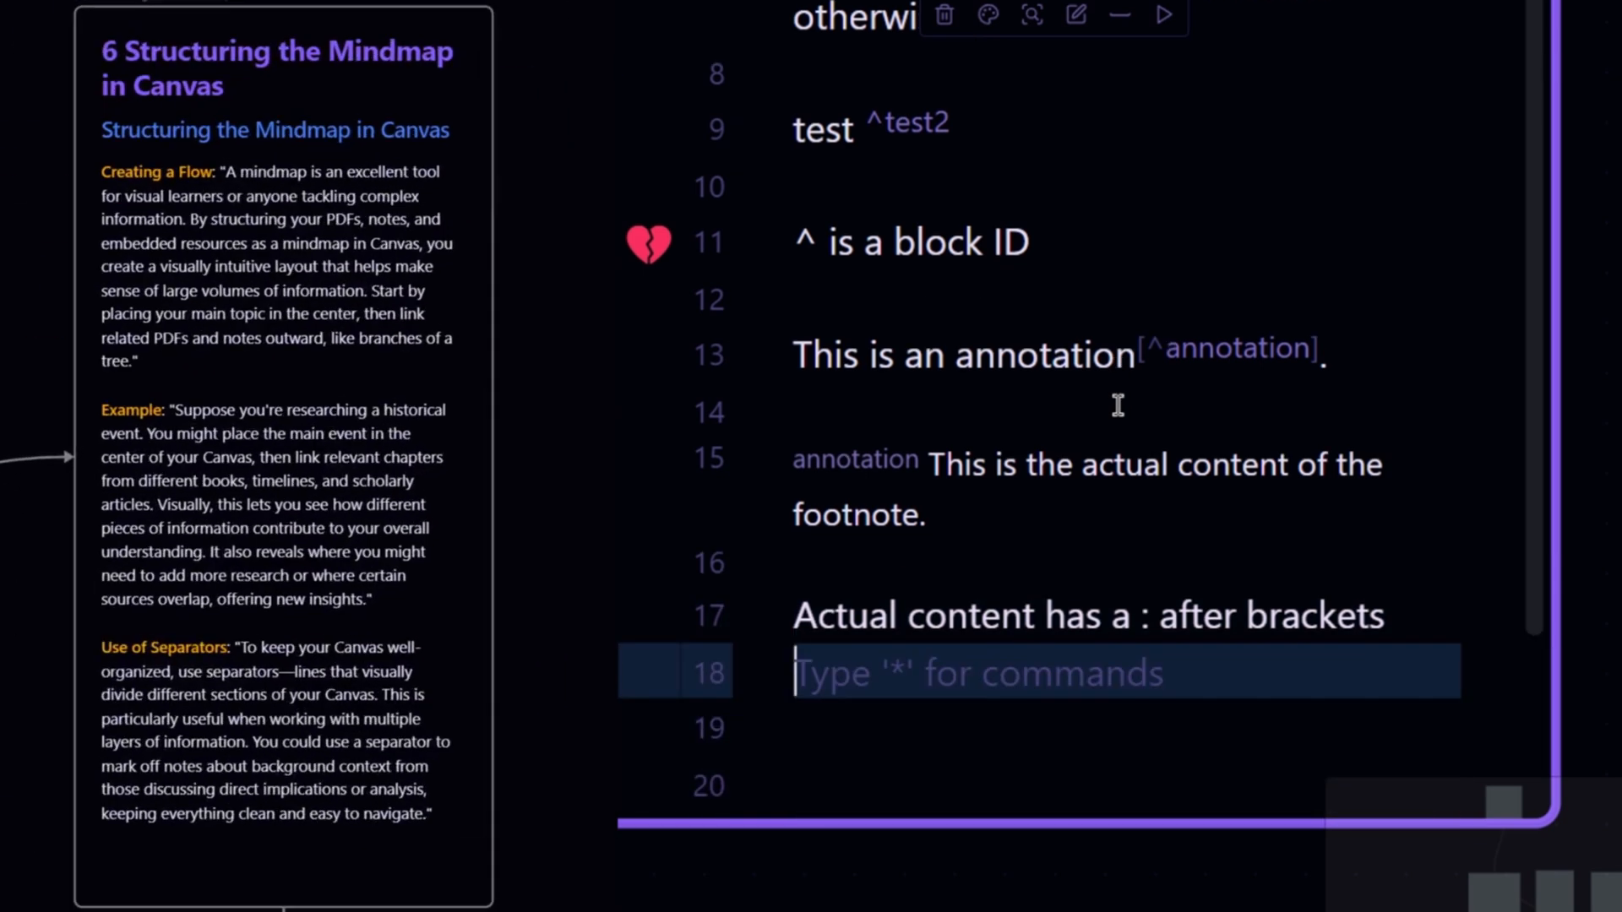
- Append 'so' with a second footnote reference and definition, labelling both This-is-annotation with text 'This this is the annotation'
{"action": "type", "text": "so [^This is-annotation"}
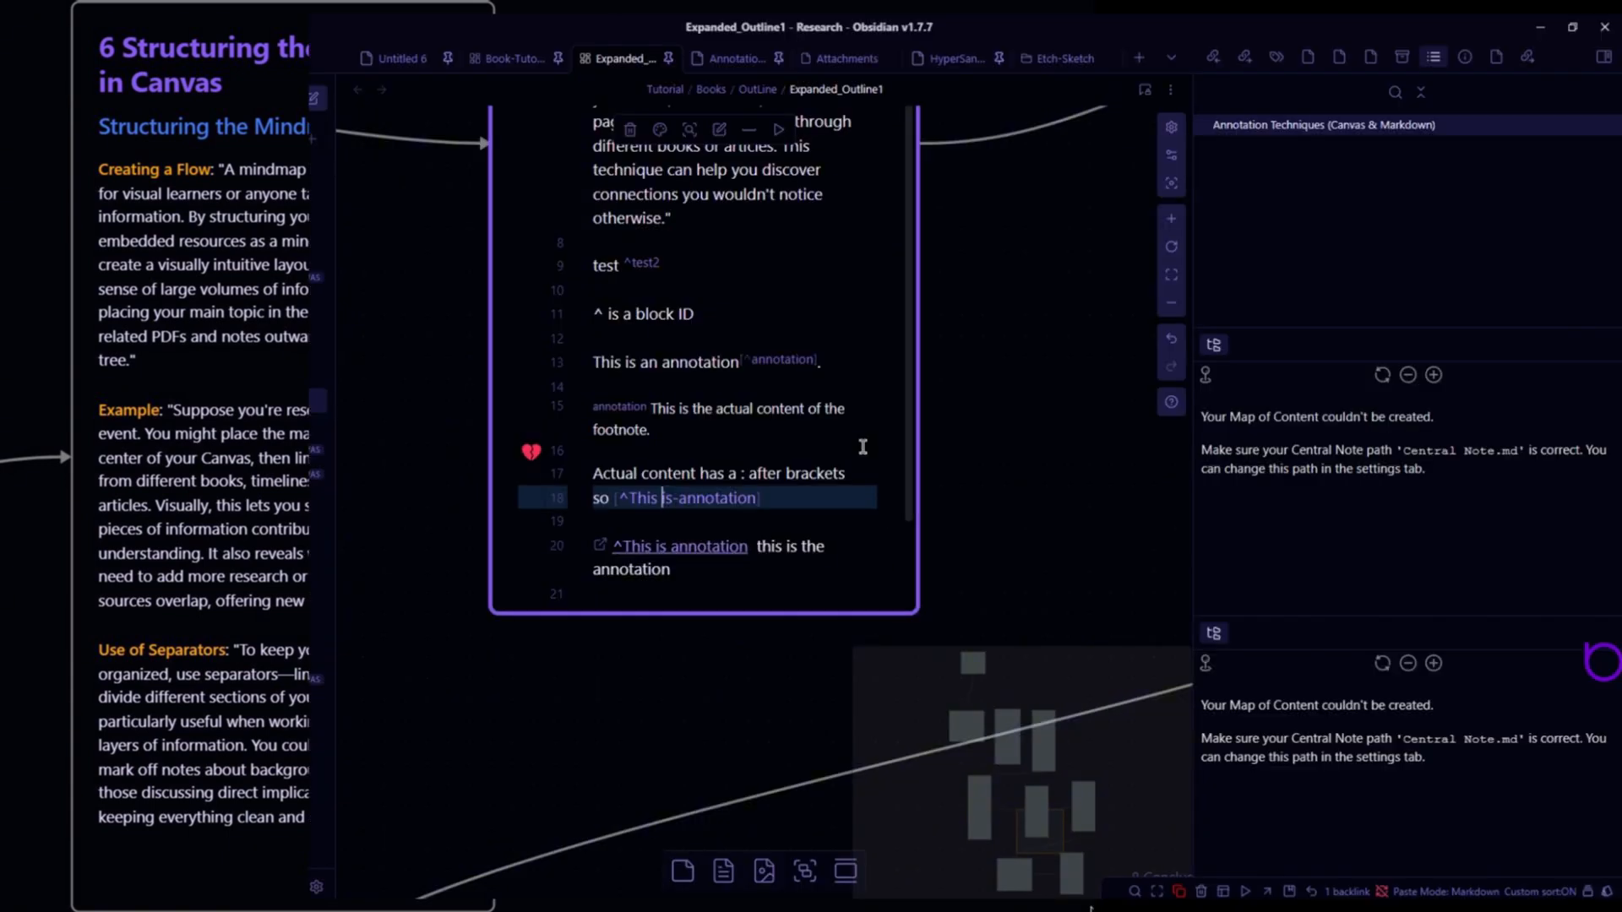
{"action": "key", "text": "BackSpace"}
{"action": "type", "text": "-"}
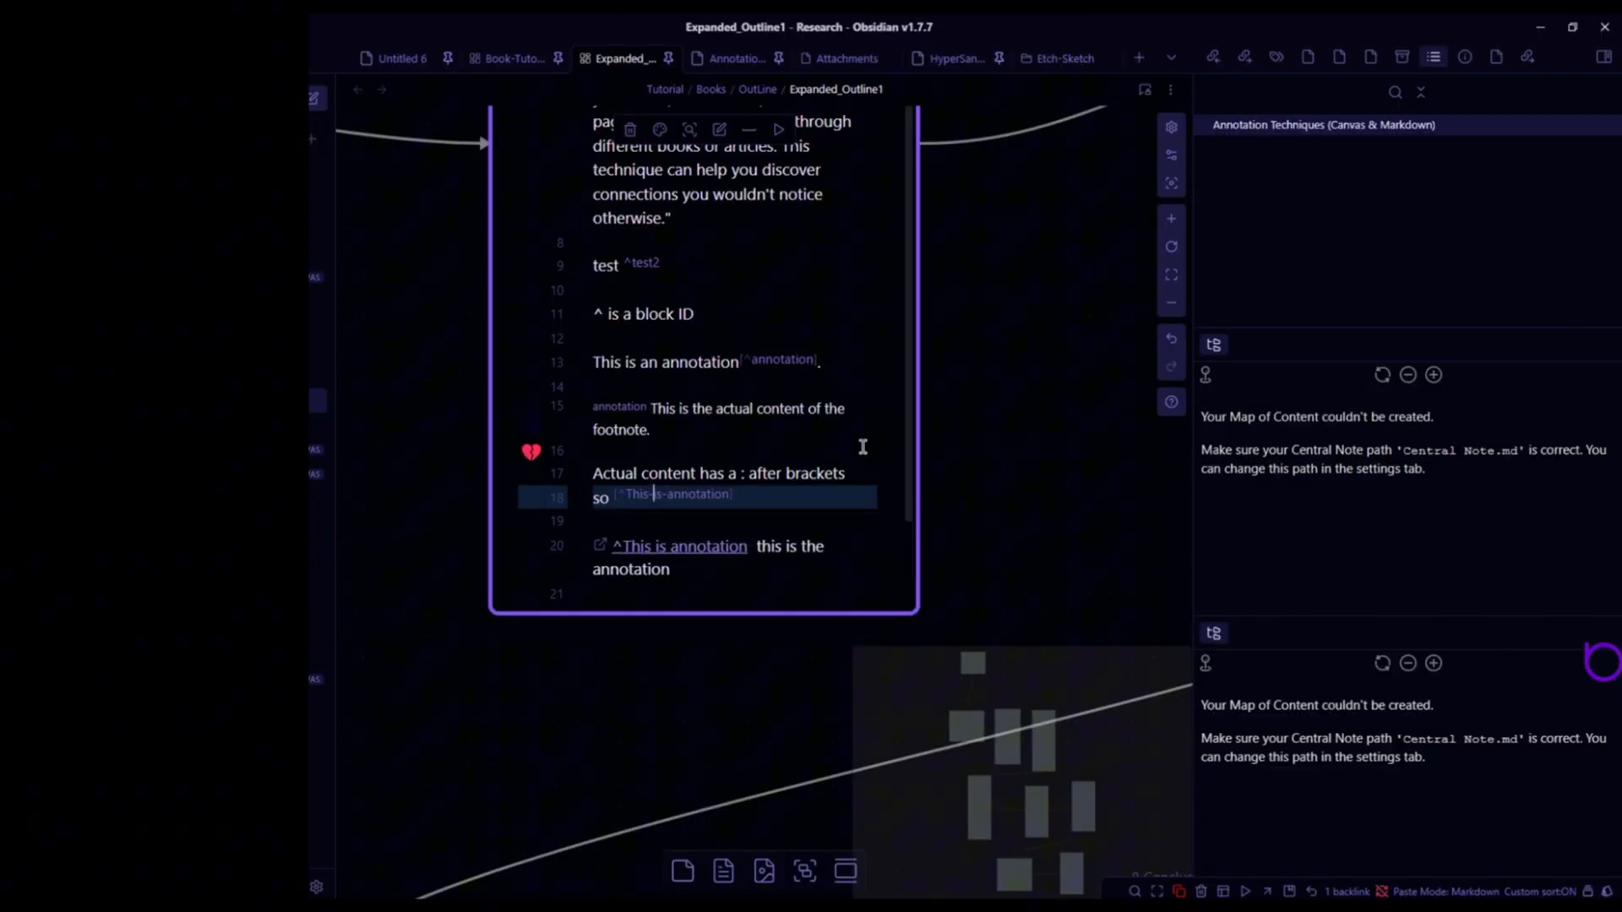
{"action": "key", "text": "Down"}
{"action": "key", "text": "Down"}
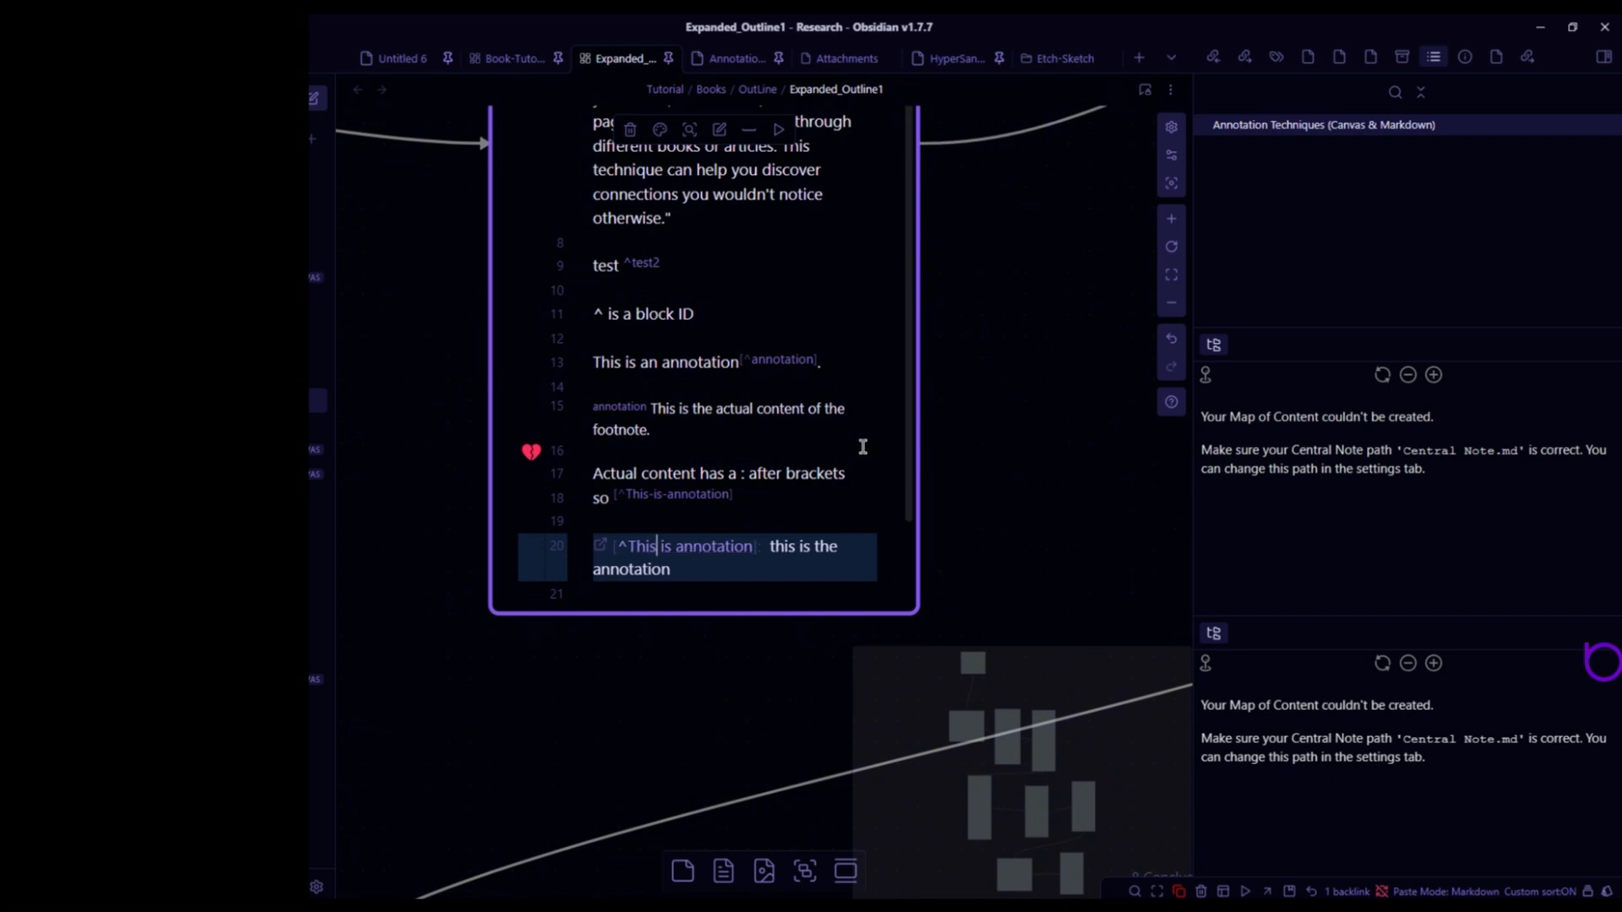
{"action": "key", "text": "BackSpace"}
{"action": "type", "text": "-"}
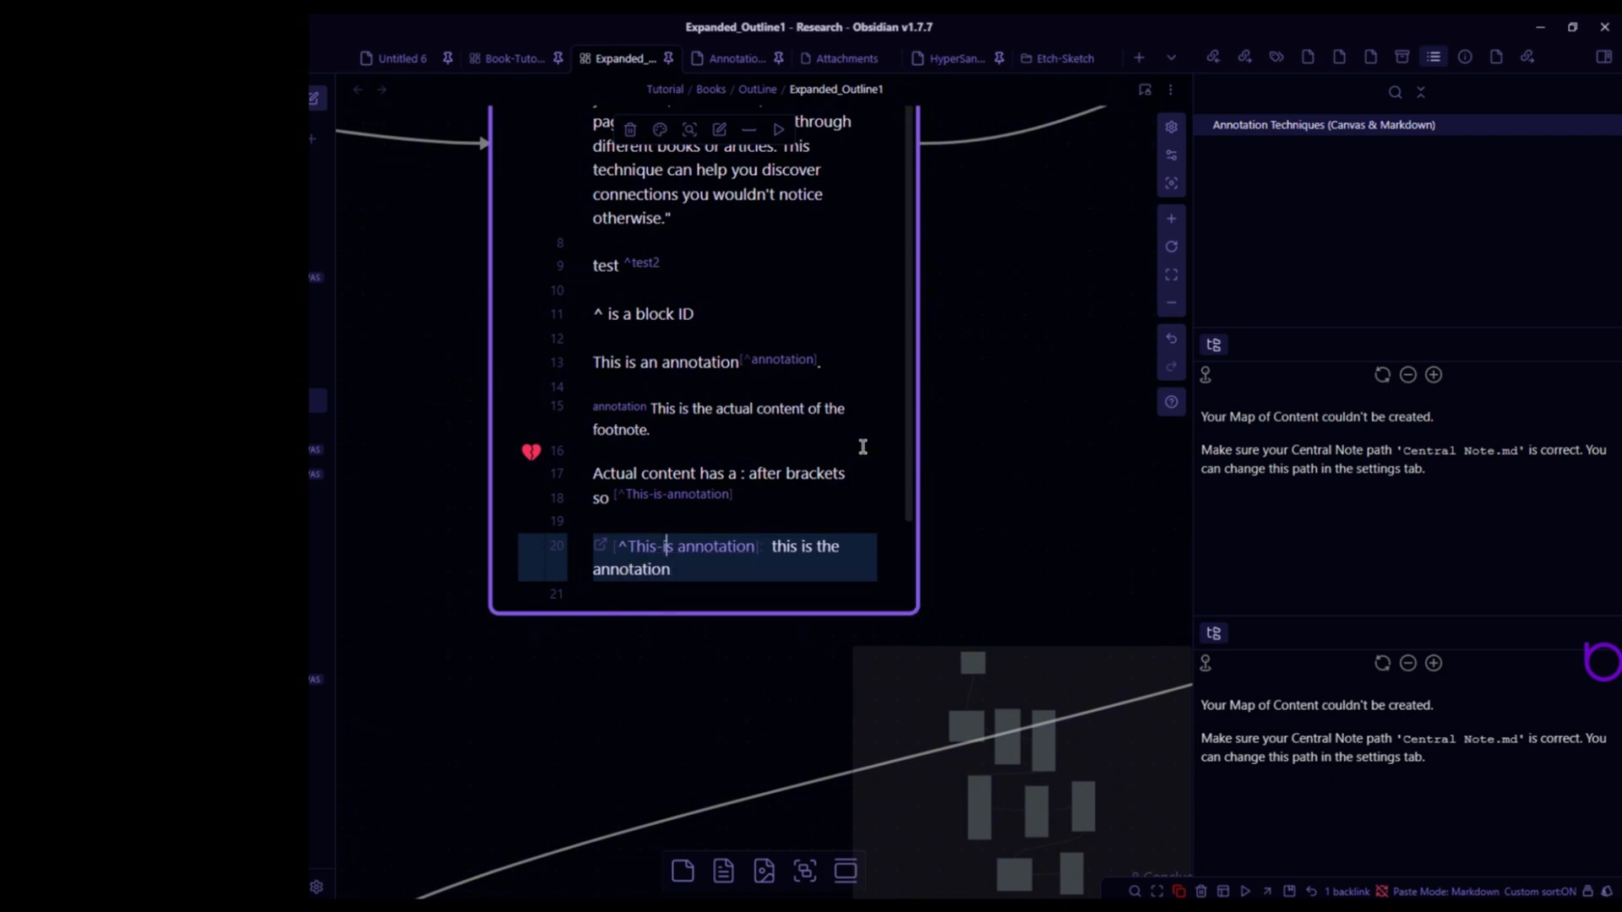
{"action": "key", "text": "BackSpace"}
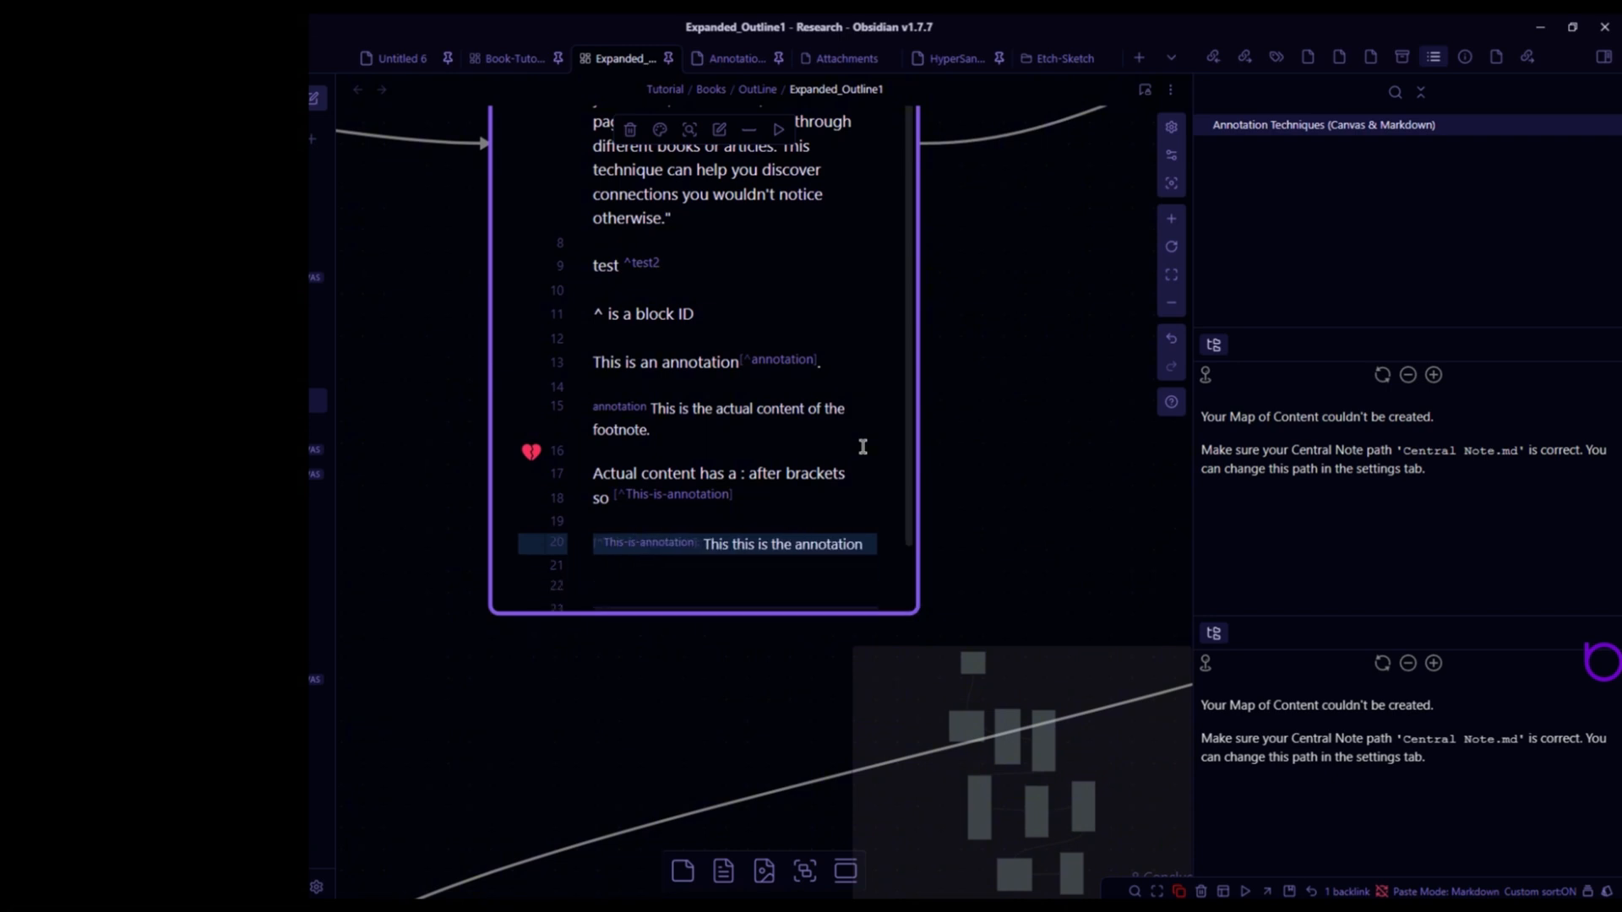
- Leave editing and follow footnote 2 to its definition in the rendered note
{"action": "key", "text": "Down"}
{"action": "key", "text": "Down"}
{"action": "key", "text": "Escape"}
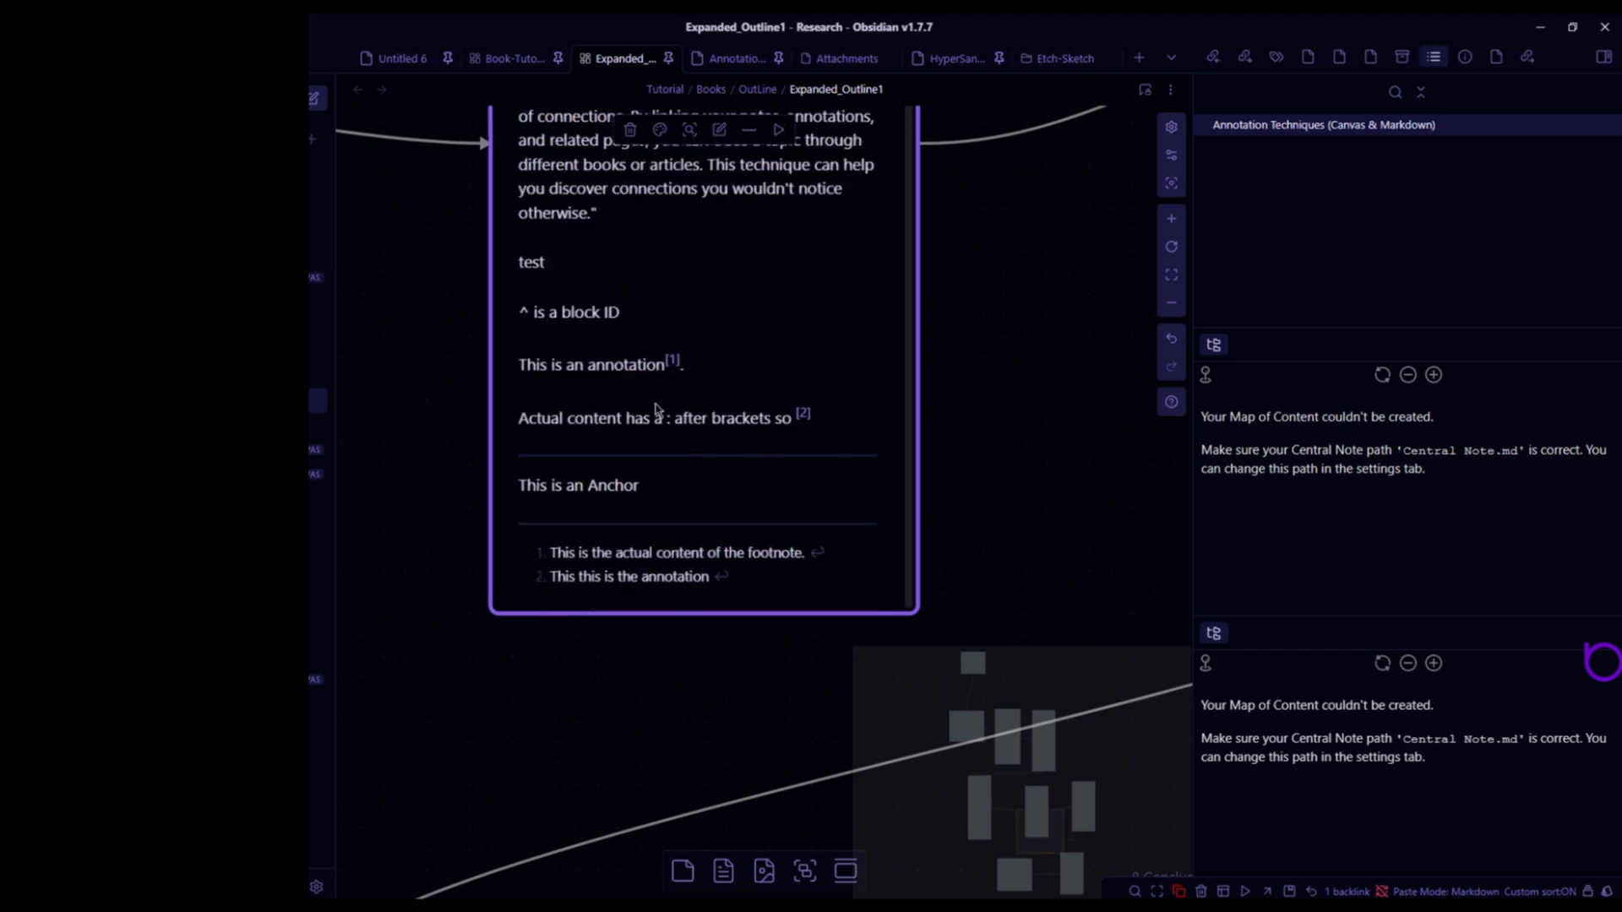
{"action": "left_click", "coordinate": [802, 415]}
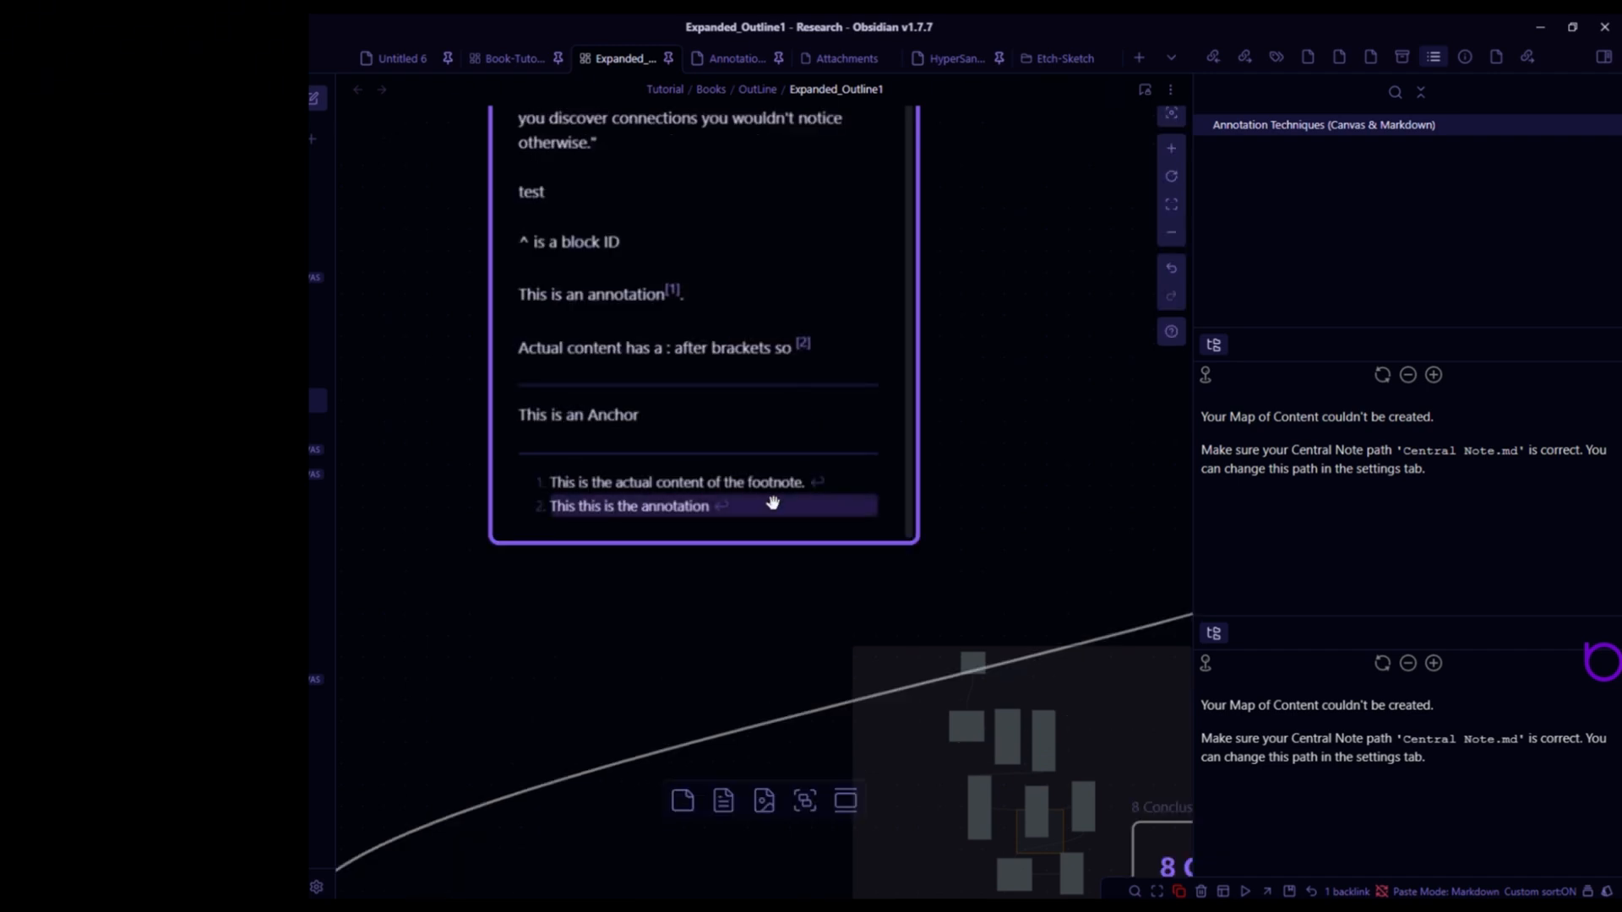
{"action": "left_click", "coordinate": [771, 445]}
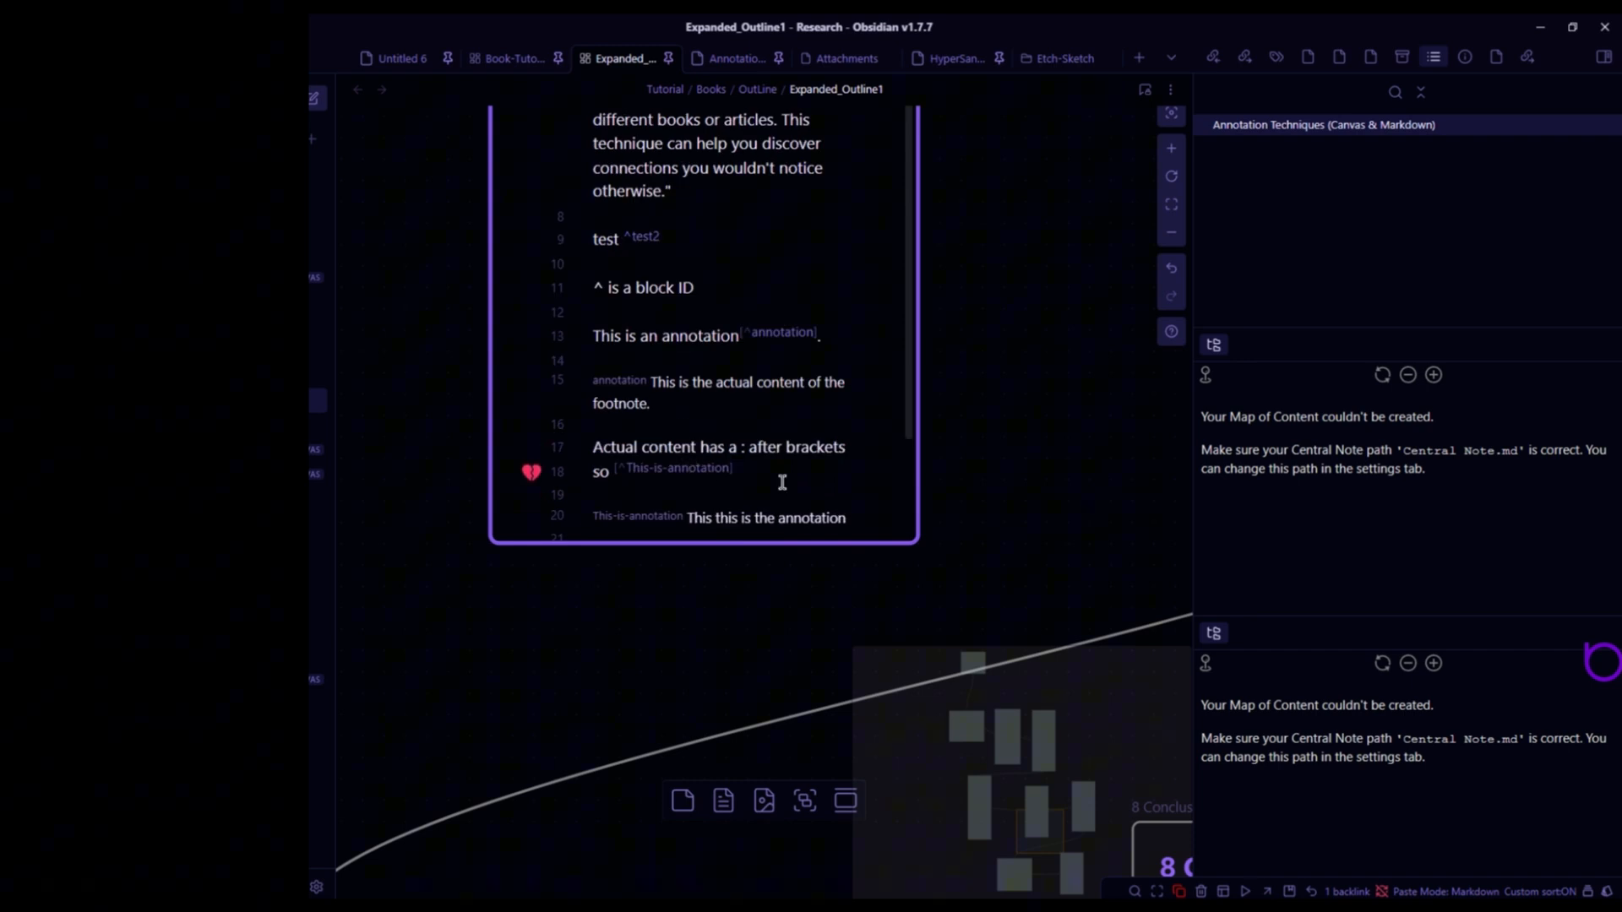
- Move the footnote 2 reference from after 'so' onto its own line below
{"action": "left_click", "coordinate": [779, 471]}
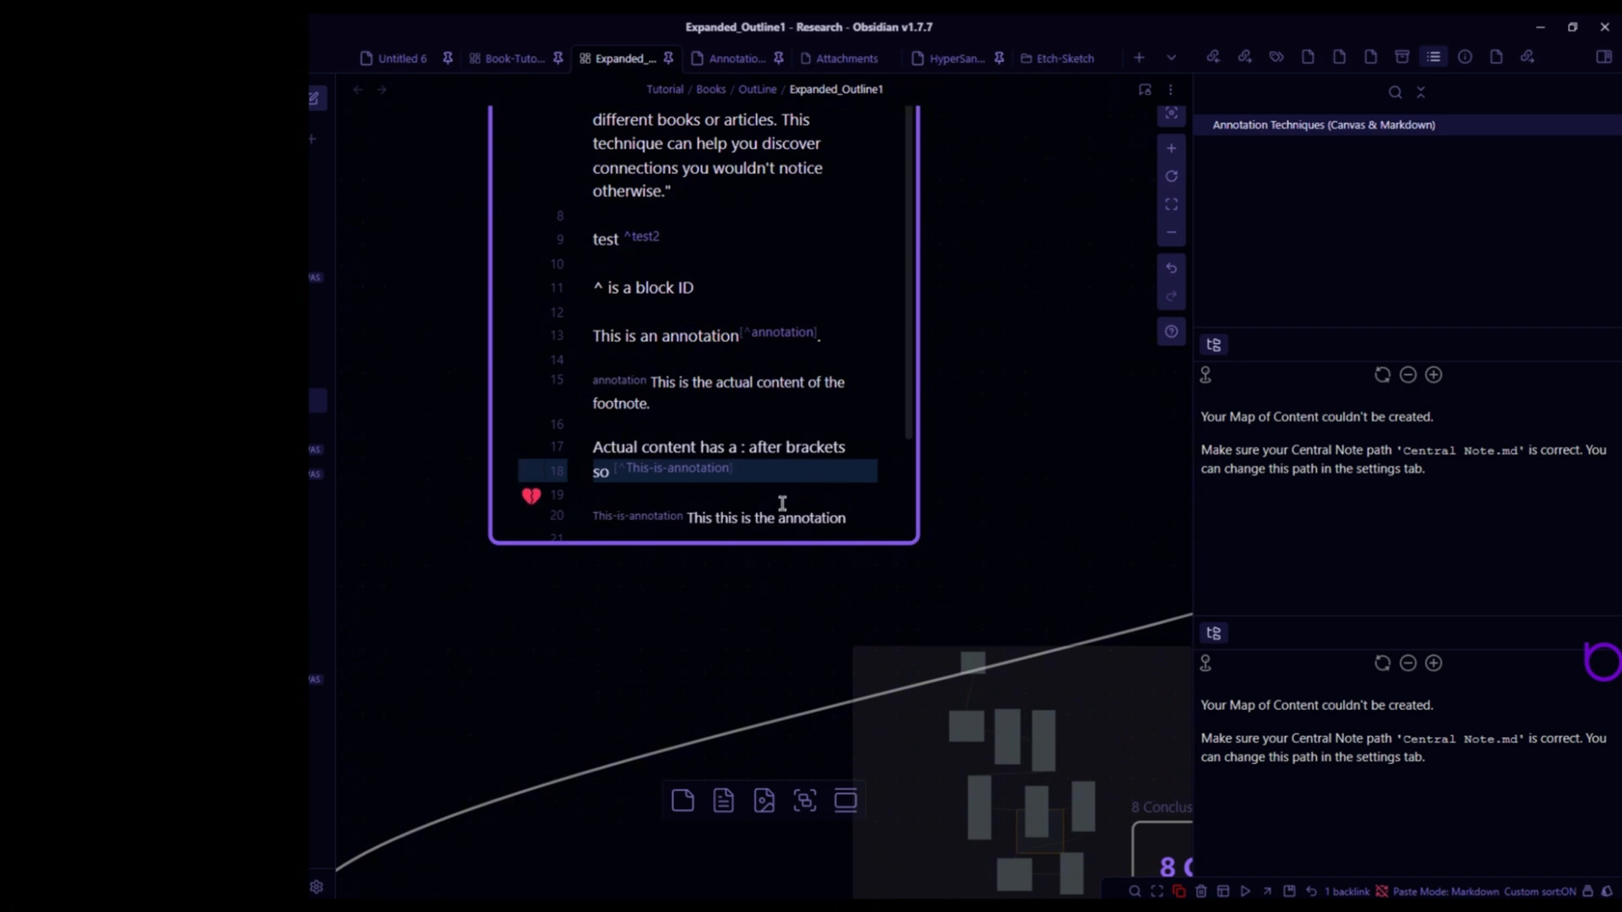
{"action": "scroll", "coordinate": [778, 506], "scroll_direction": "down", "scroll_amount": 2}
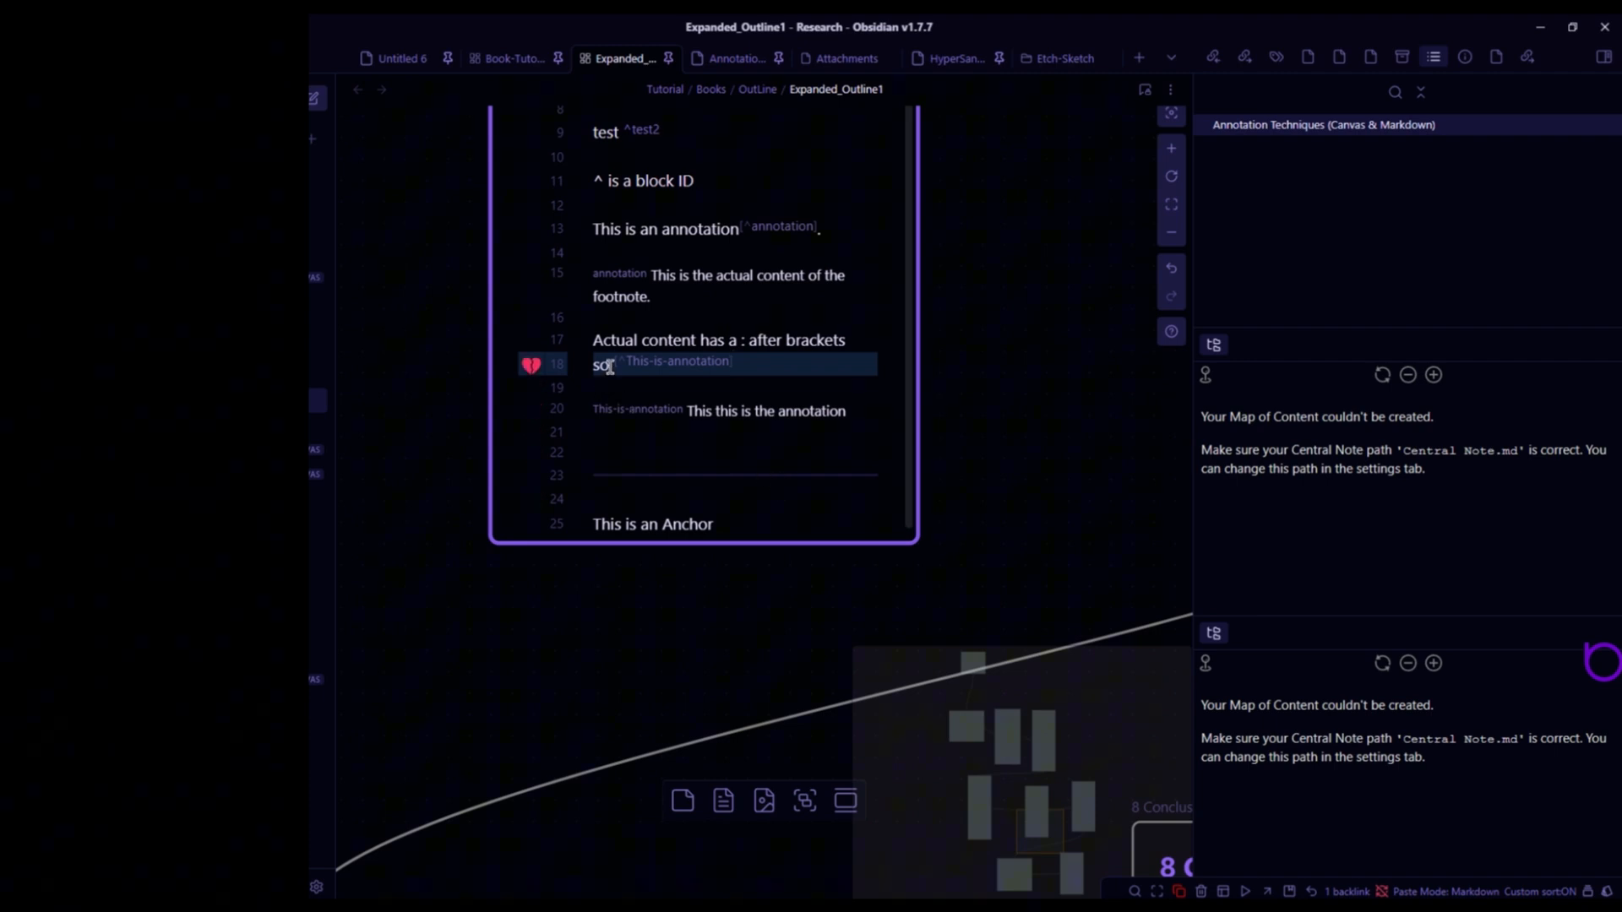
{"action": "key", "text": "Return"}
{"action": "key", "text": "Return"}
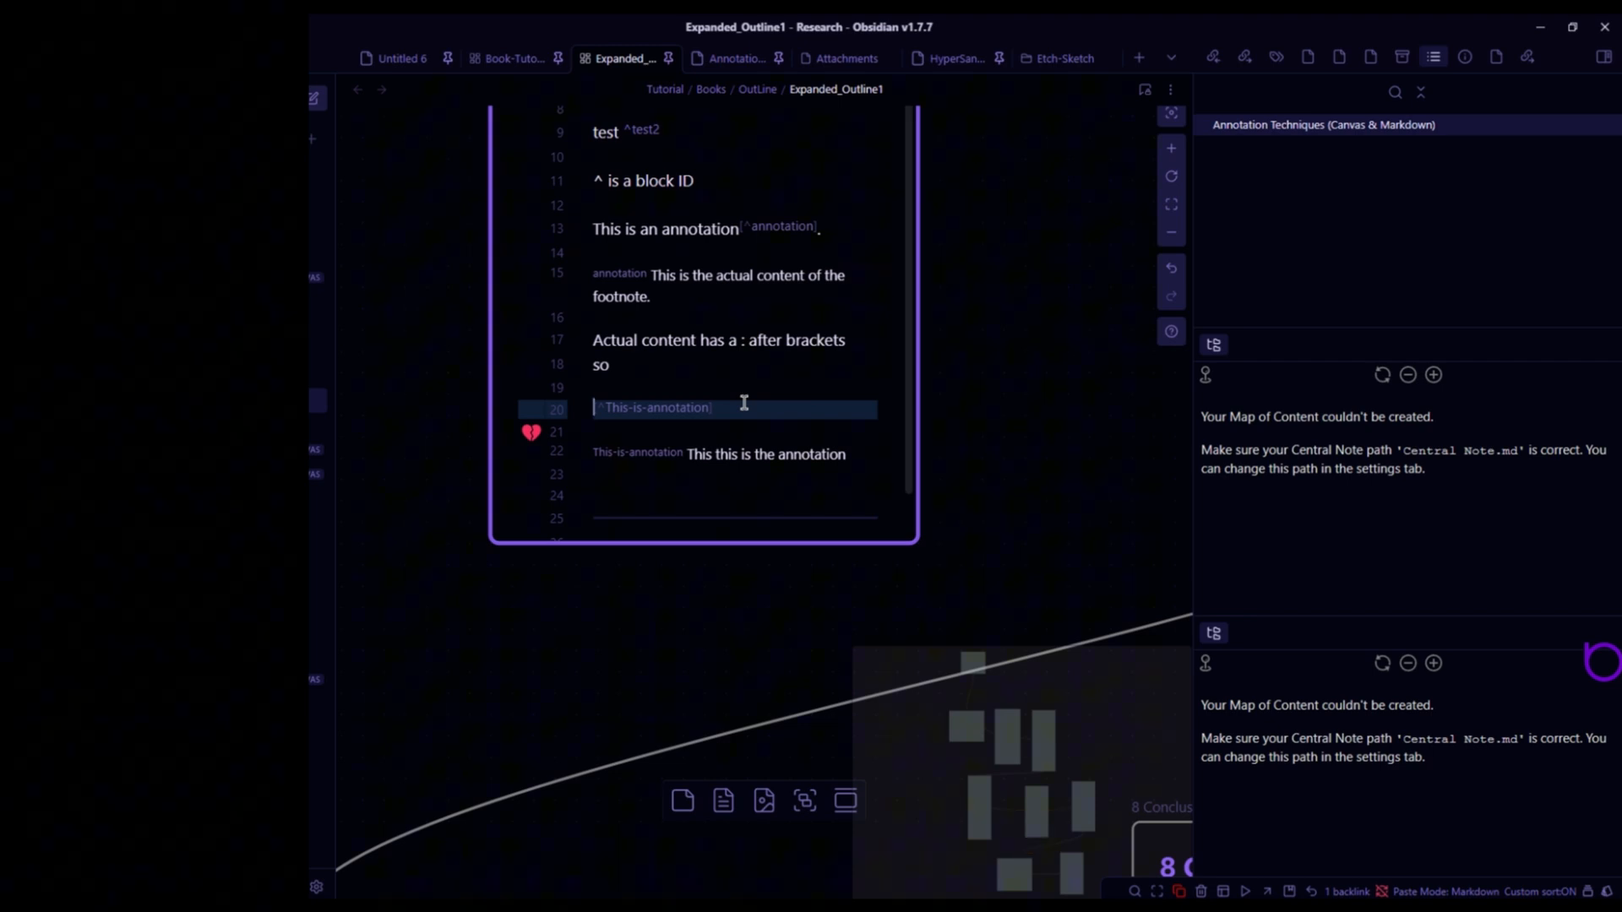
{"action": "key", "text": "Escape"}
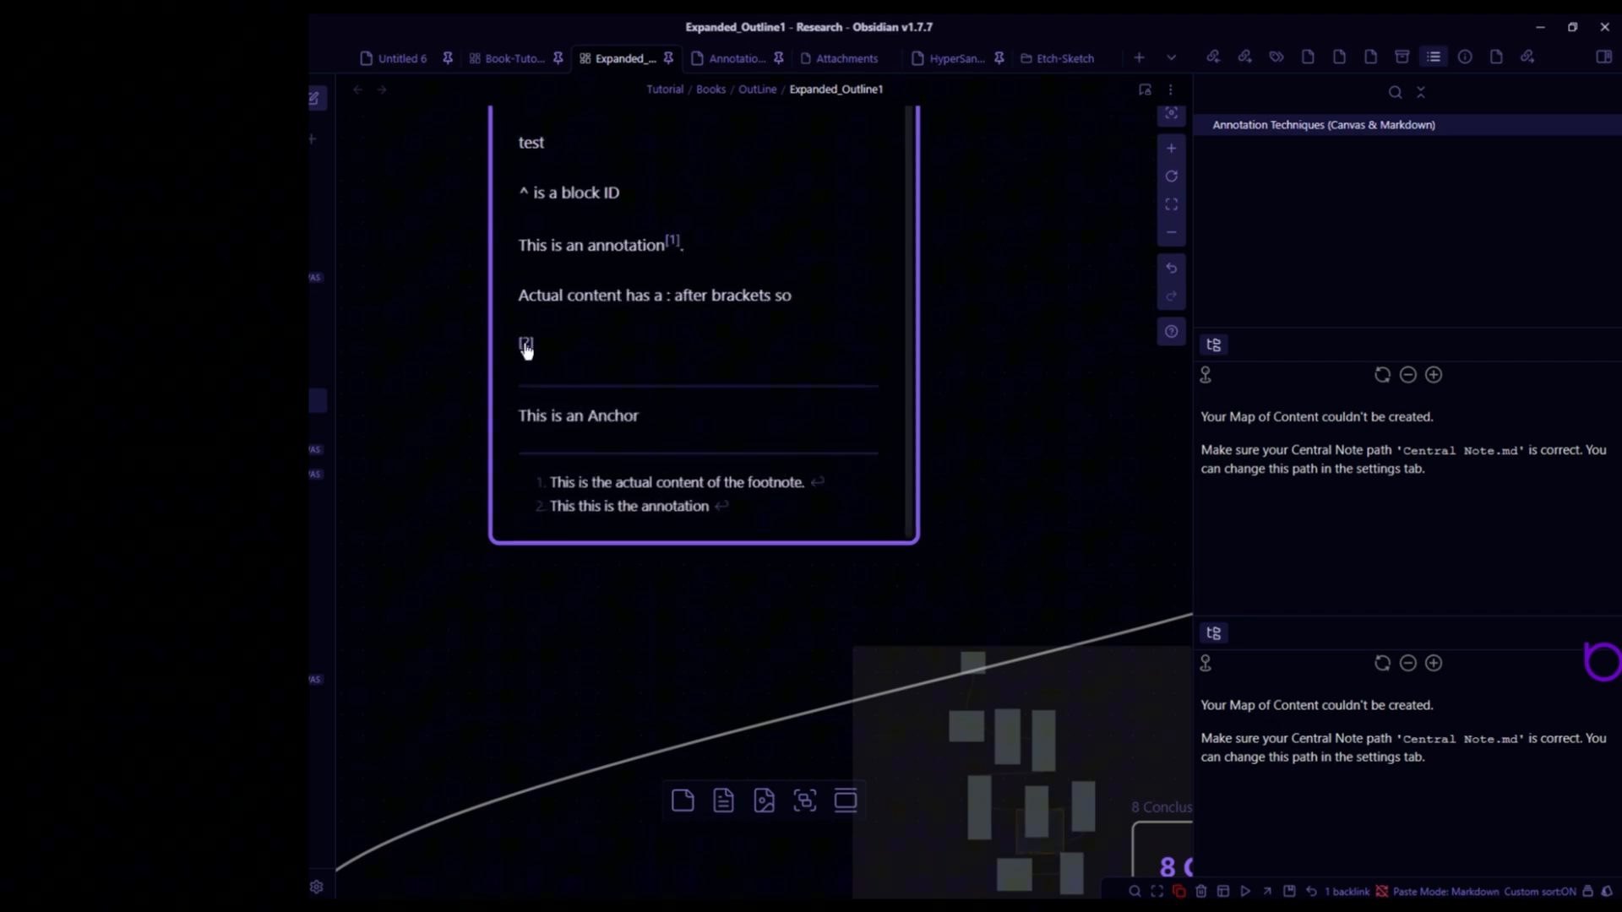
- Write 'Annotation 2 has number 2' after the standalone footnote 2 reference
{"action": "left_click", "coordinate": [526, 344]}
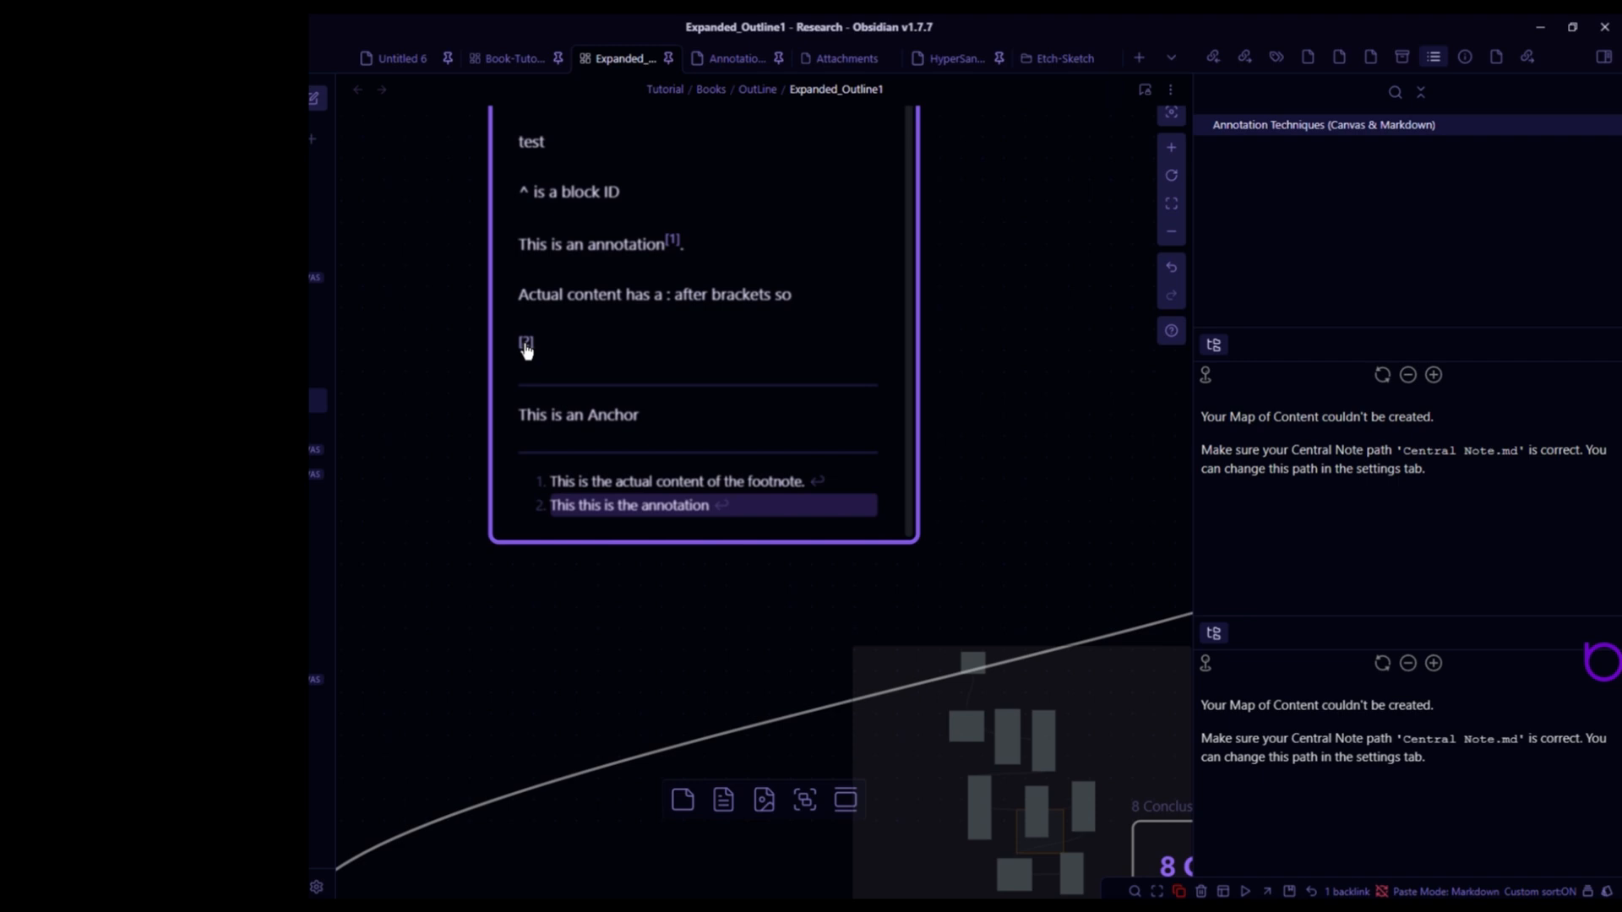
{"action": "double_click", "coordinate": [623, 414]}
{"action": "left_click", "coordinate": [743, 473]}
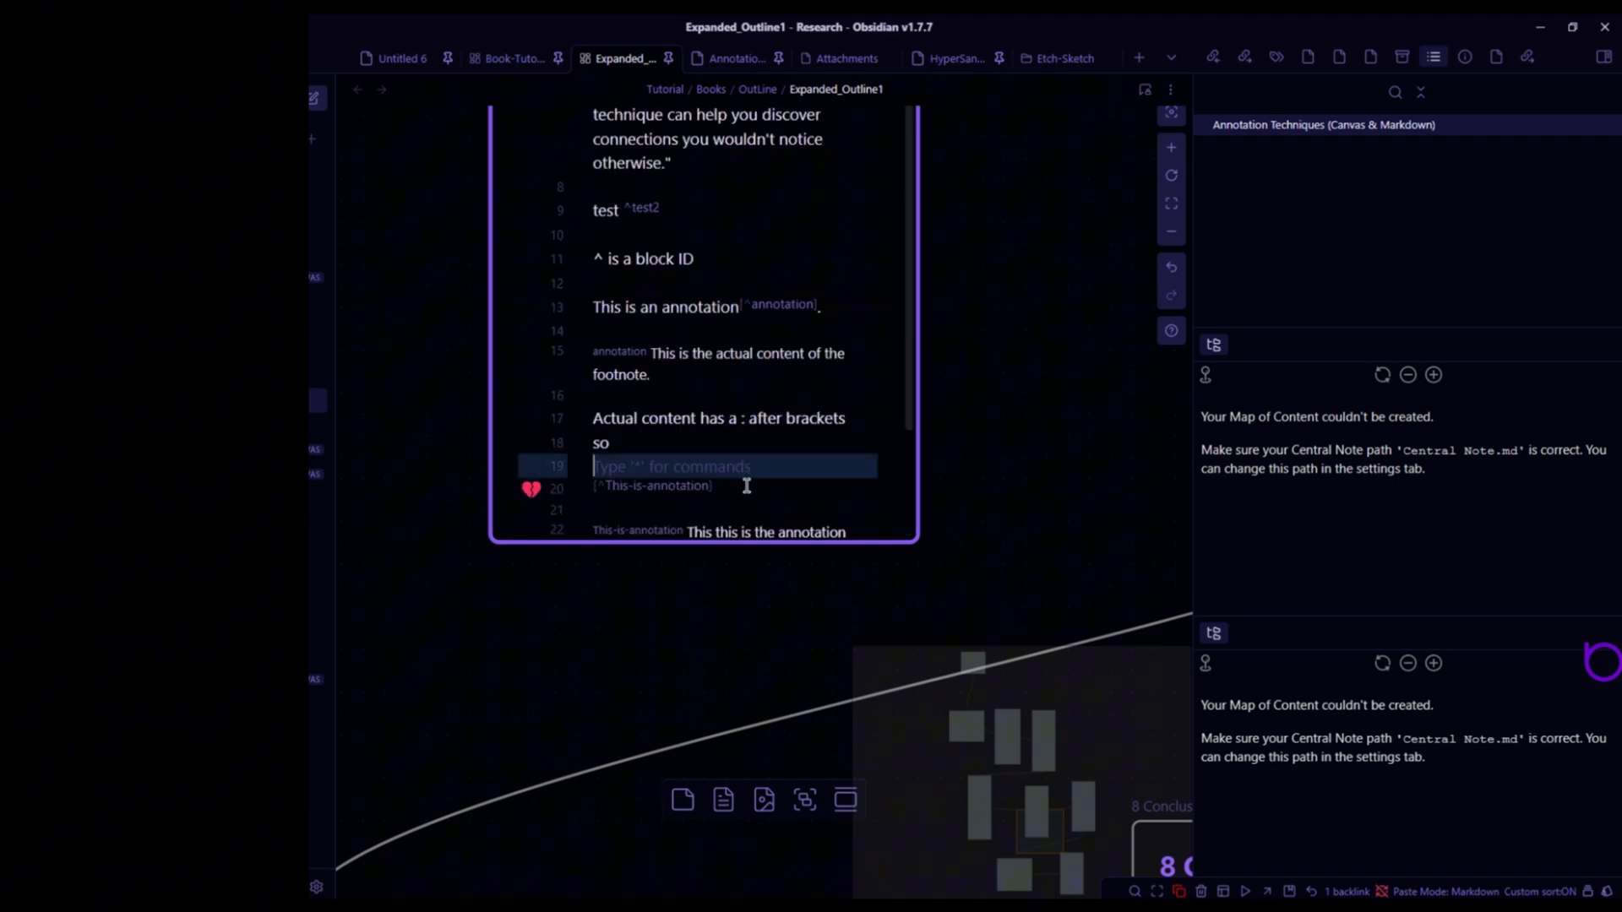
{"action": "left_click", "coordinate": [748, 486]}
{"action": "scroll", "coordinate": [768, 486], "scroll_direction": "down", "scroll_amount": 3}
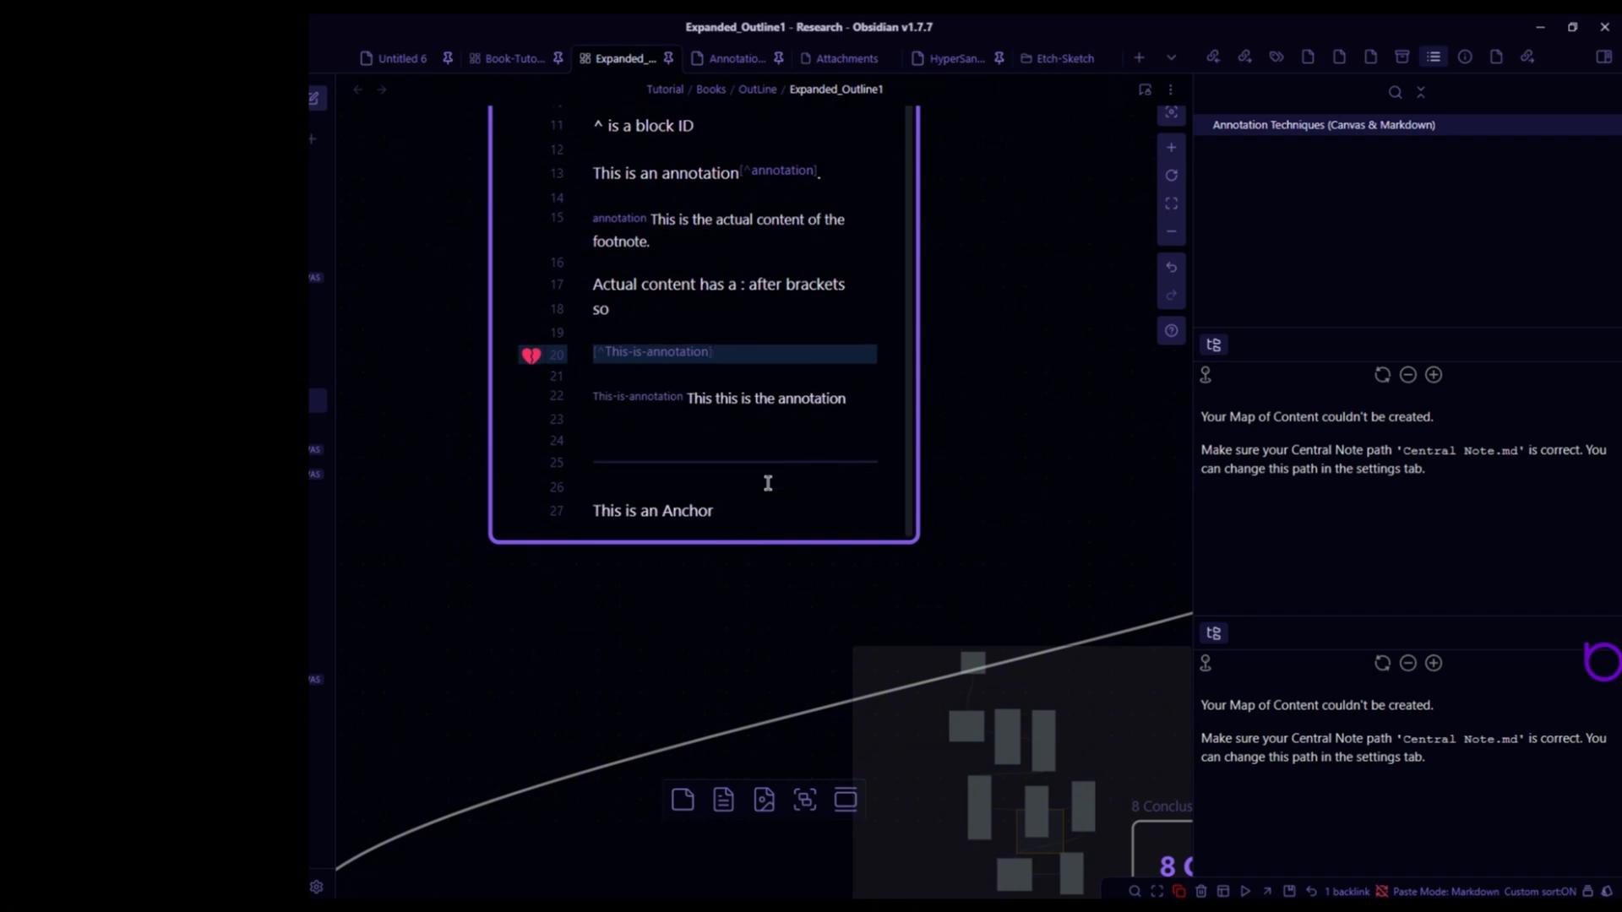
{"action": "scroll", "coordinate": [768, 484], "scroll_direction": "up", "scroll_amount": 2}
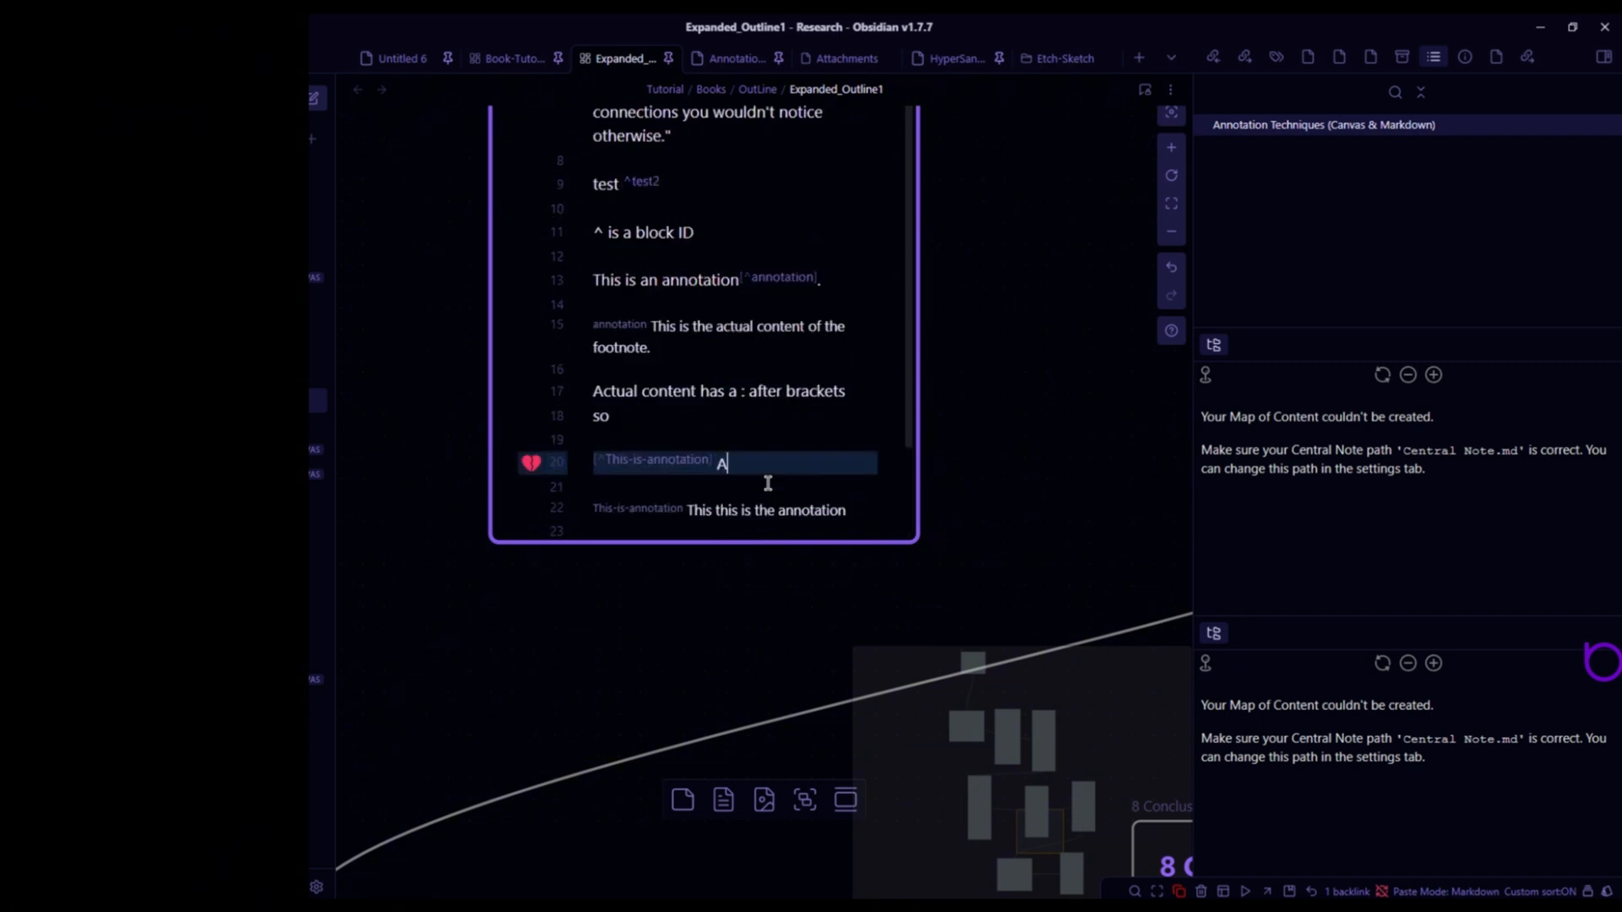
{"action": "type", "text": "Annotation 2 has number 2"}
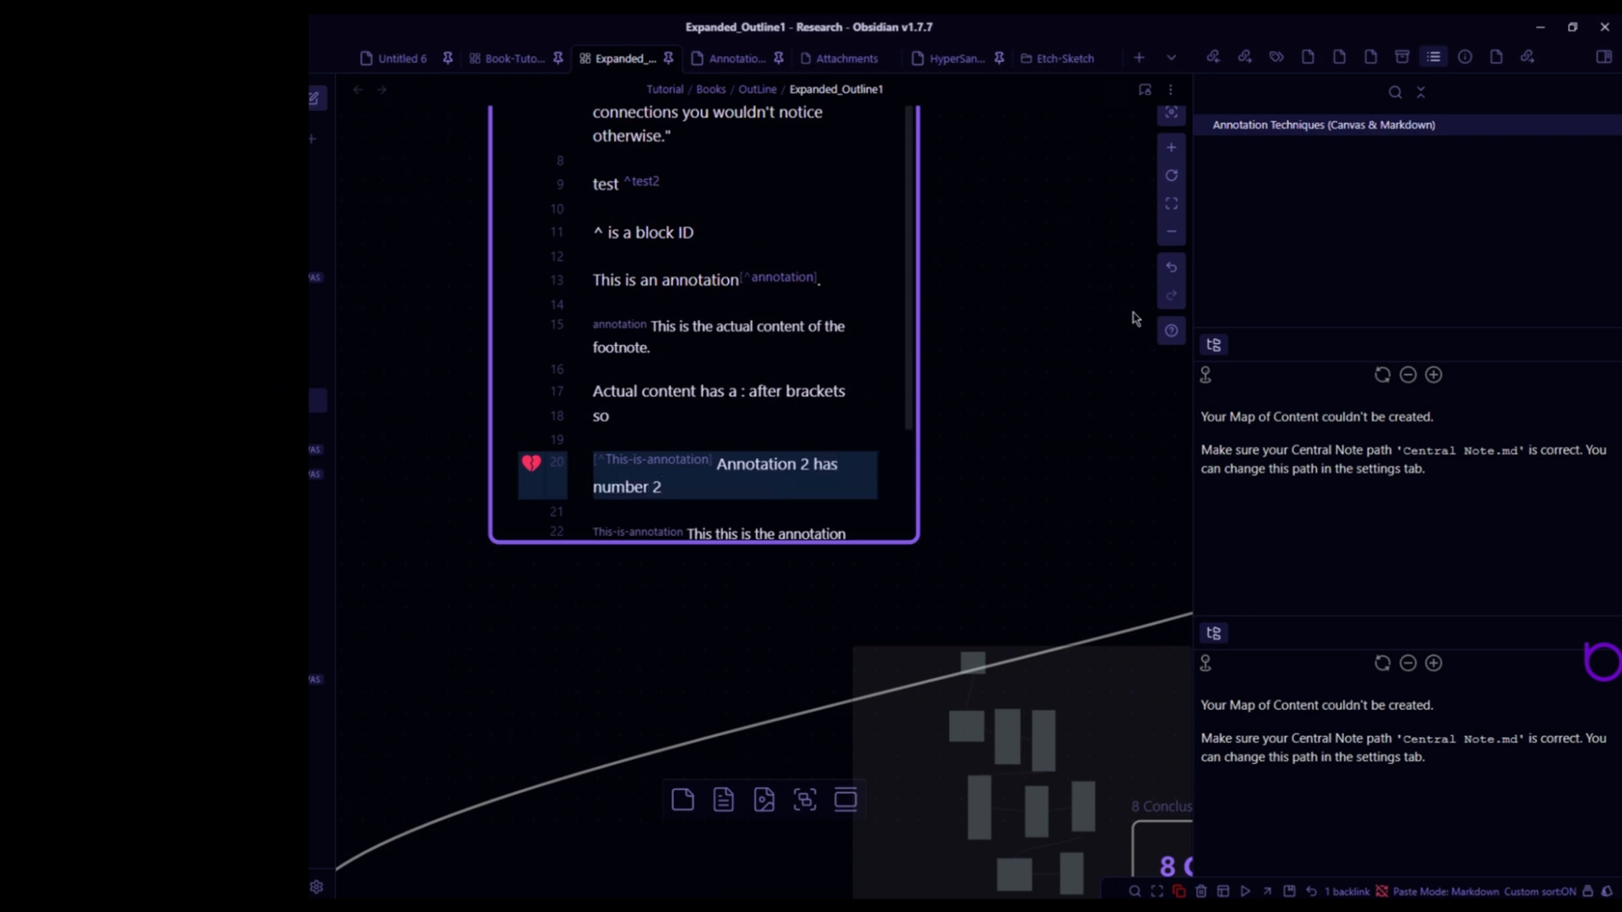
{"action": "key", "text": "Escape"}
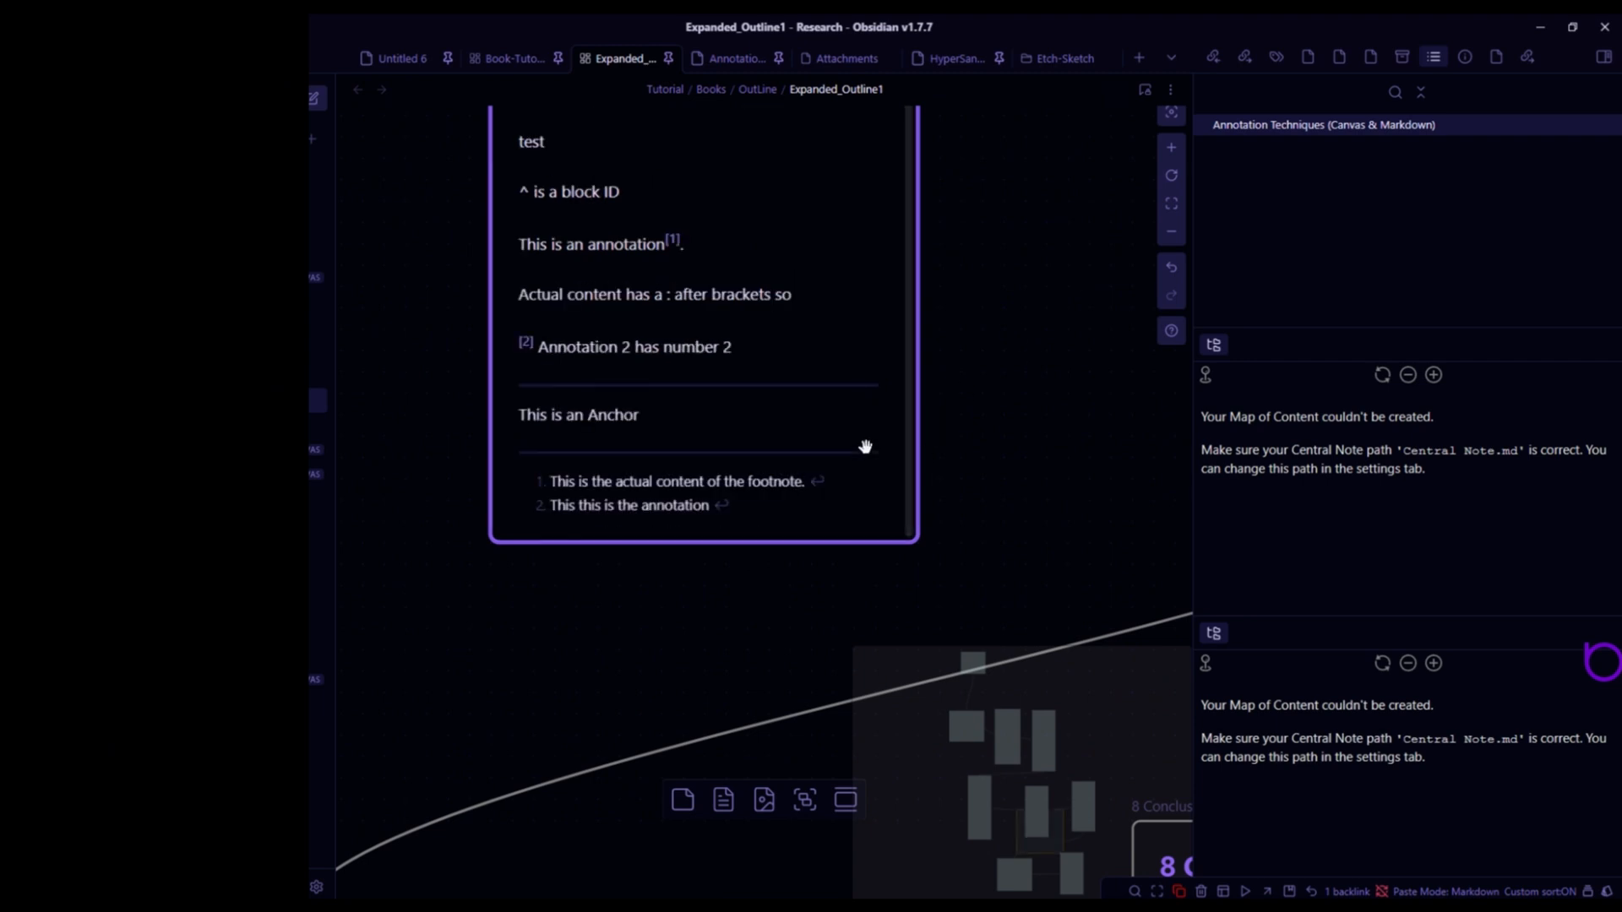
- Follow footnote 2 to its definition and scroll through the rendered note
{"action": "left_click", "coordinate": [526, 345]}
{"action": "scroll", "coordinate": [418, 470], "scroll_direction": "up", "scroll_amount": 3}
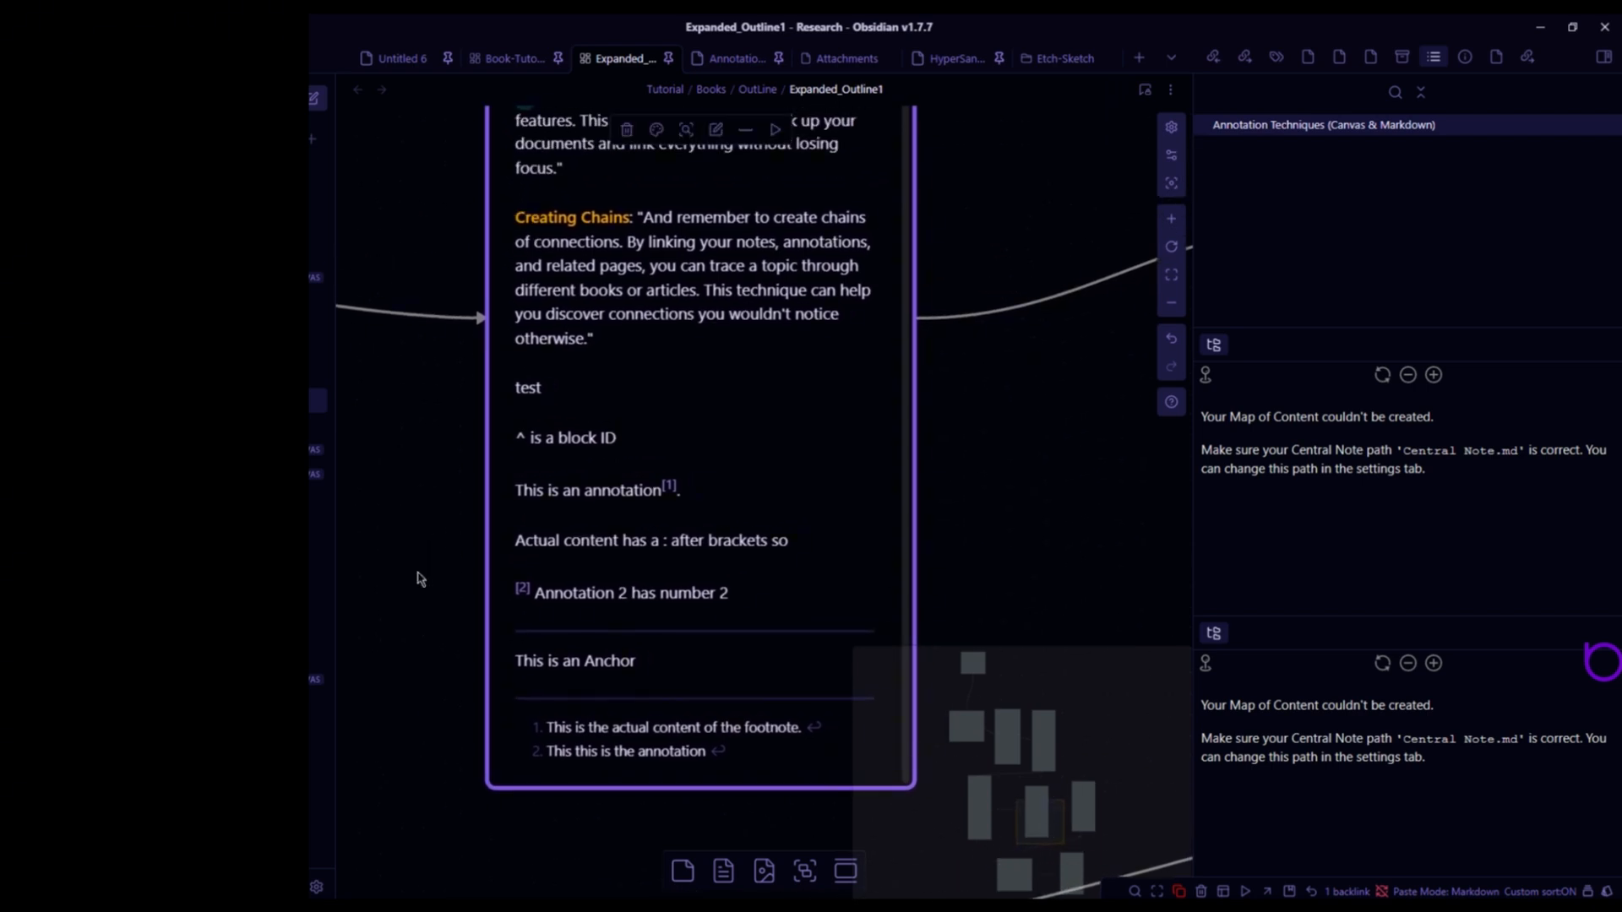
{"action": "scroll", "coordinate": [427, 573], "scroll_direction": "down", "scroll_amount": 3}
{"action": "left_click_drag", "start_coordinate": [489, 452], "coordinate": [454, 549]}
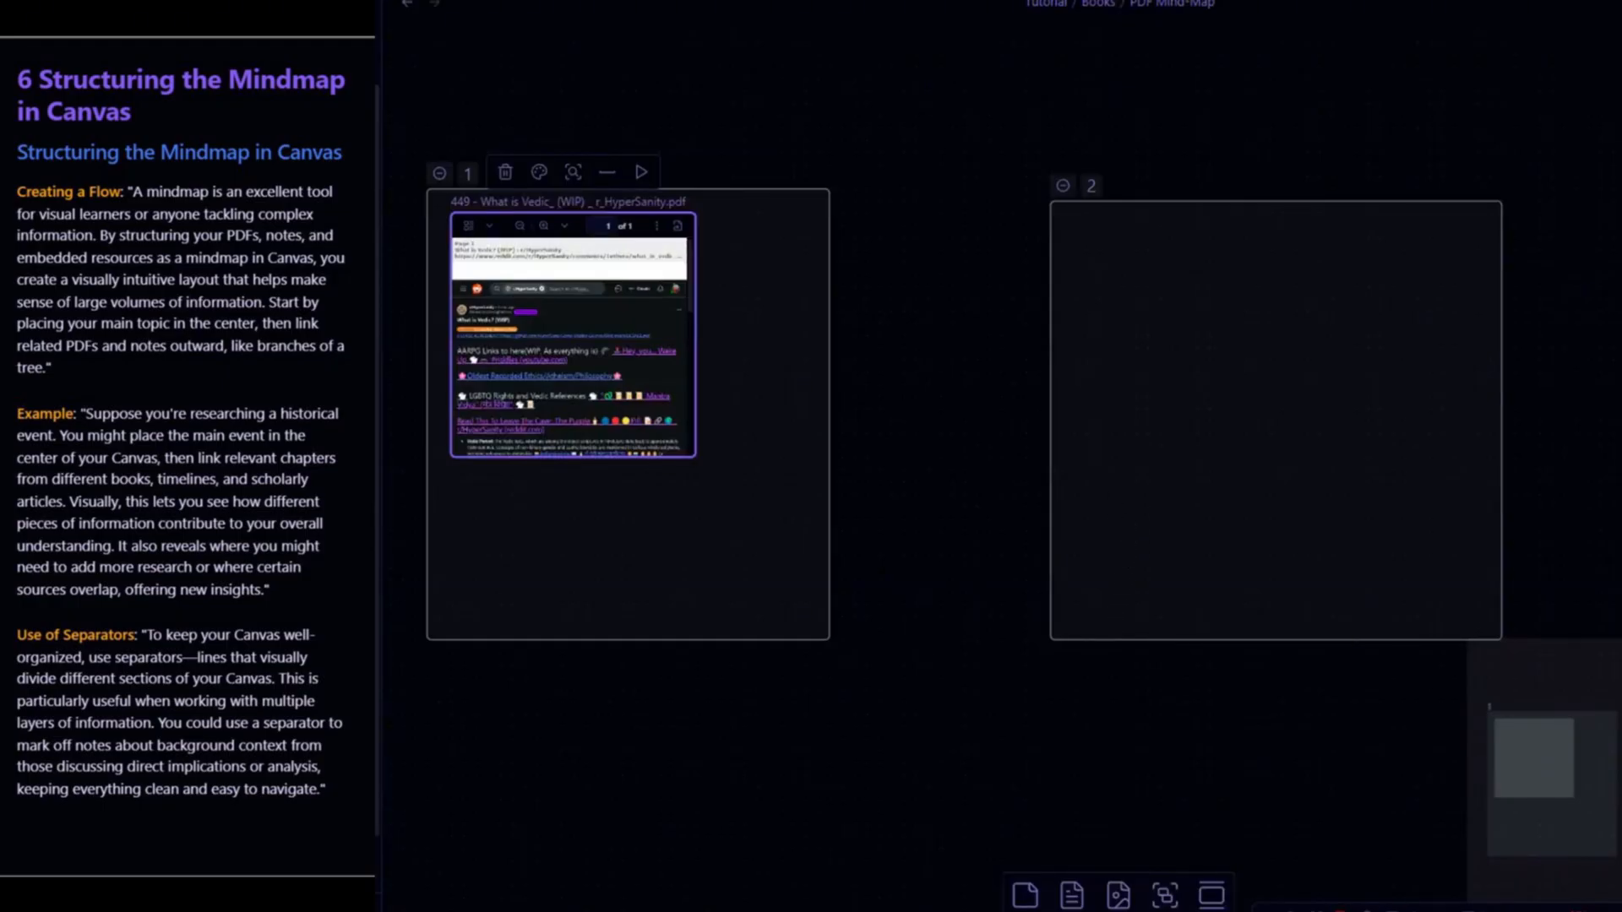
- Embed the '450 - Hyper-Sane Quotes _ r_HyperSanity.pdf' into group 2, then enlarge and position it inside the group
{"action": "left_click_drag", "start_coordinate": [376, 321], "coordinate": [1187, 381]}
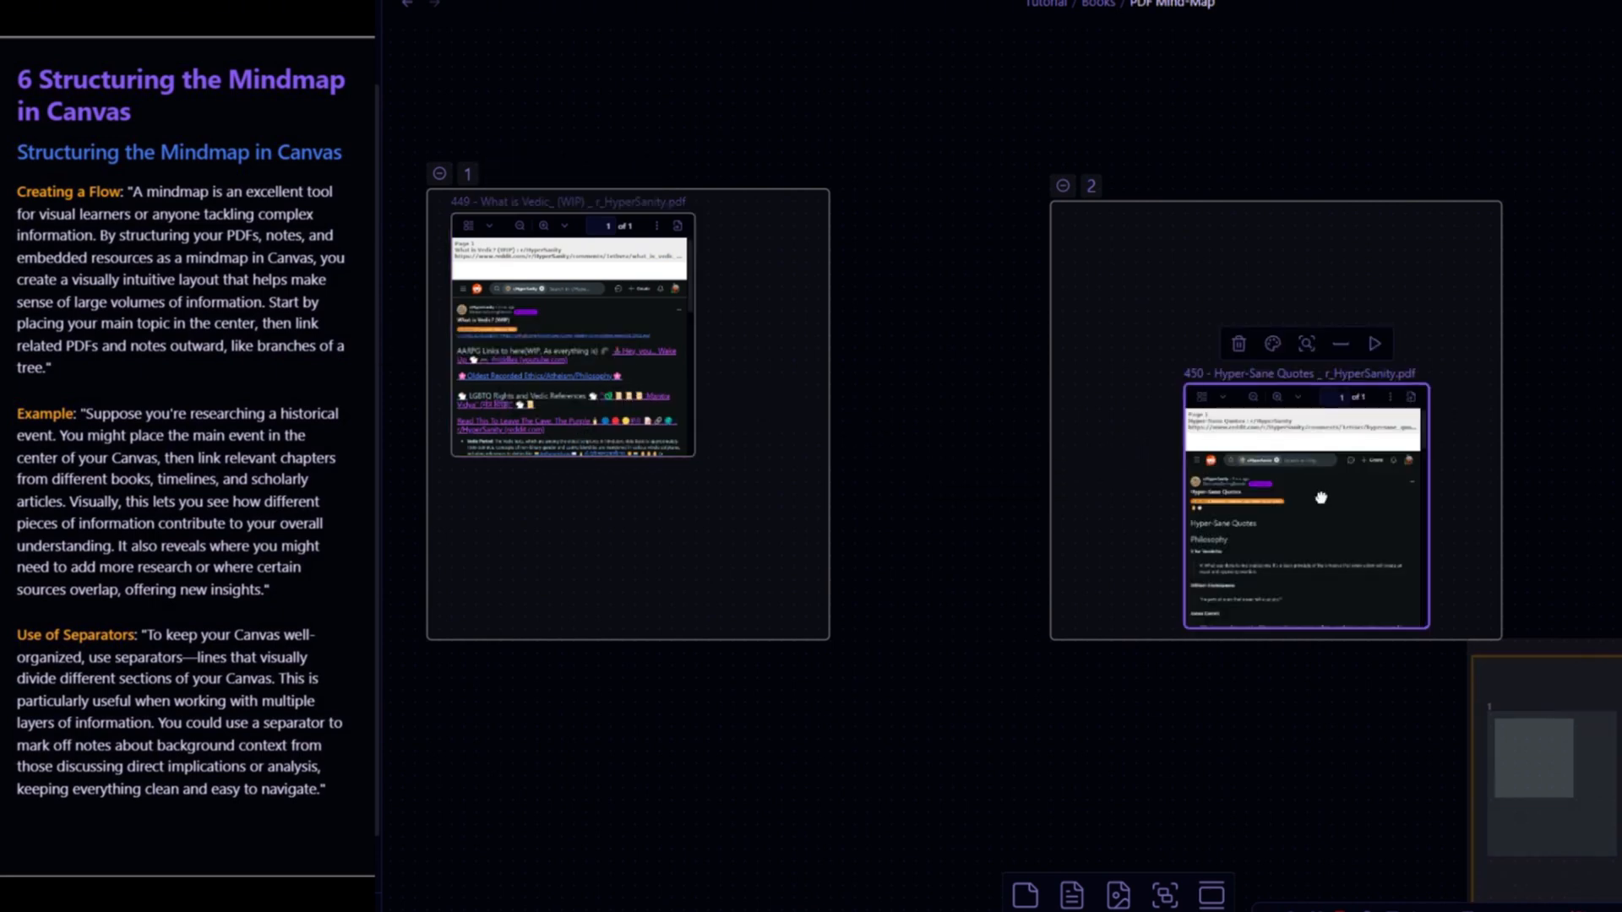
{"action": "left_click_drag", "start_coordinate": [1323, 497], "coordinate": [1251, 371]}
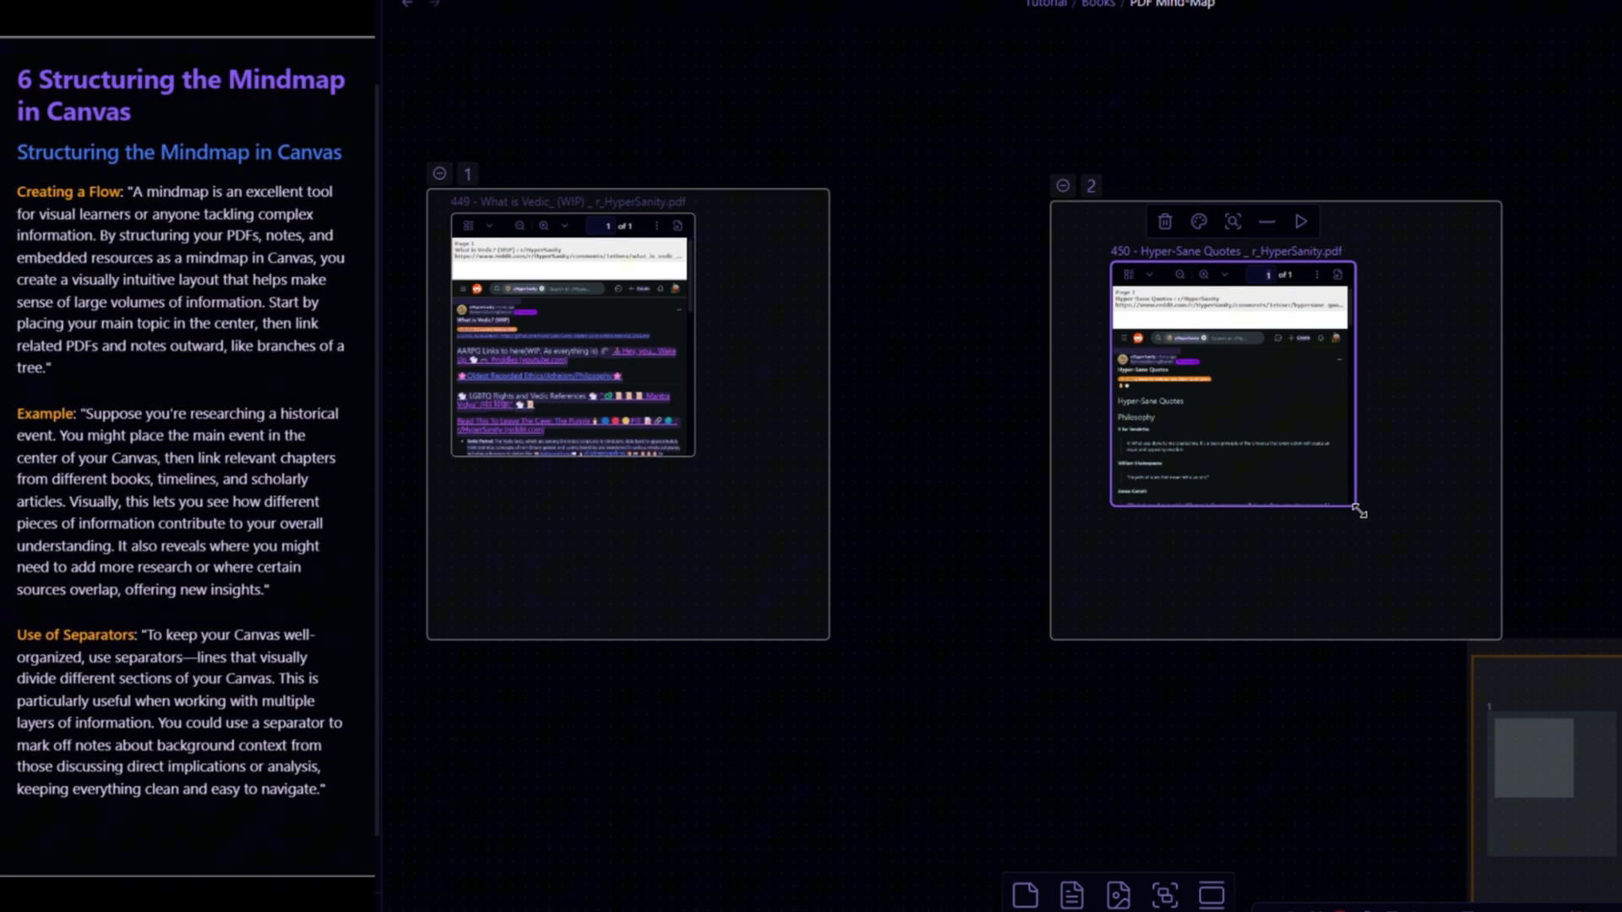
{"action": "left_click_drag", "start_coordinate": [1436, 556], "coordinate": [1470, 604]}
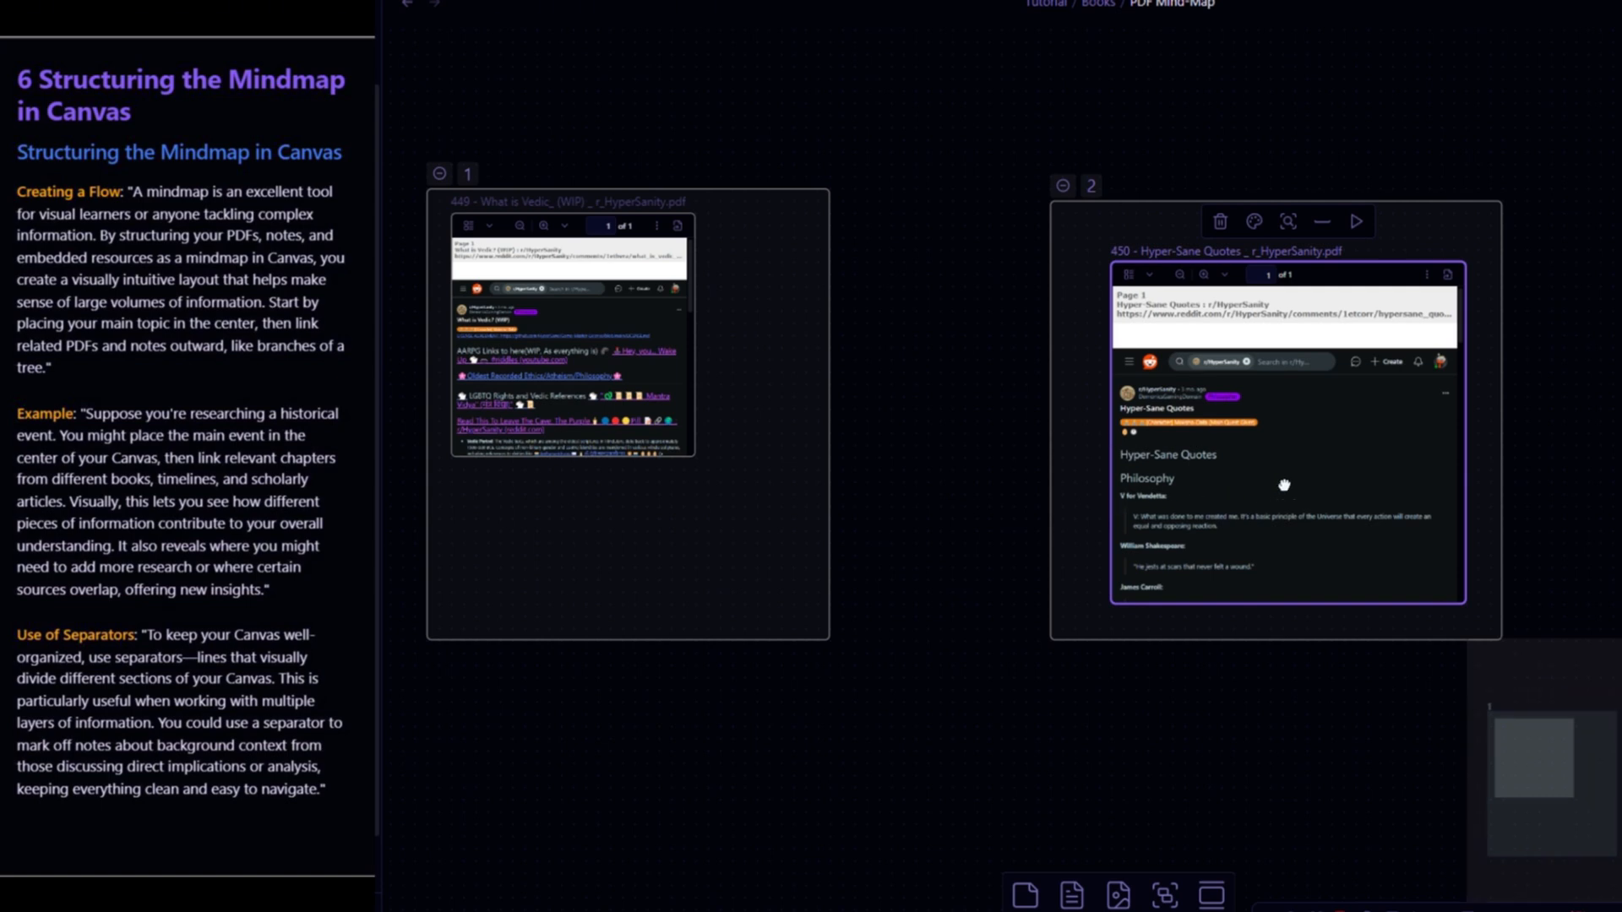
{"action": "left_click_drag", "start_coordinate": [1282, 482], "coordinate": [1260, 474]}
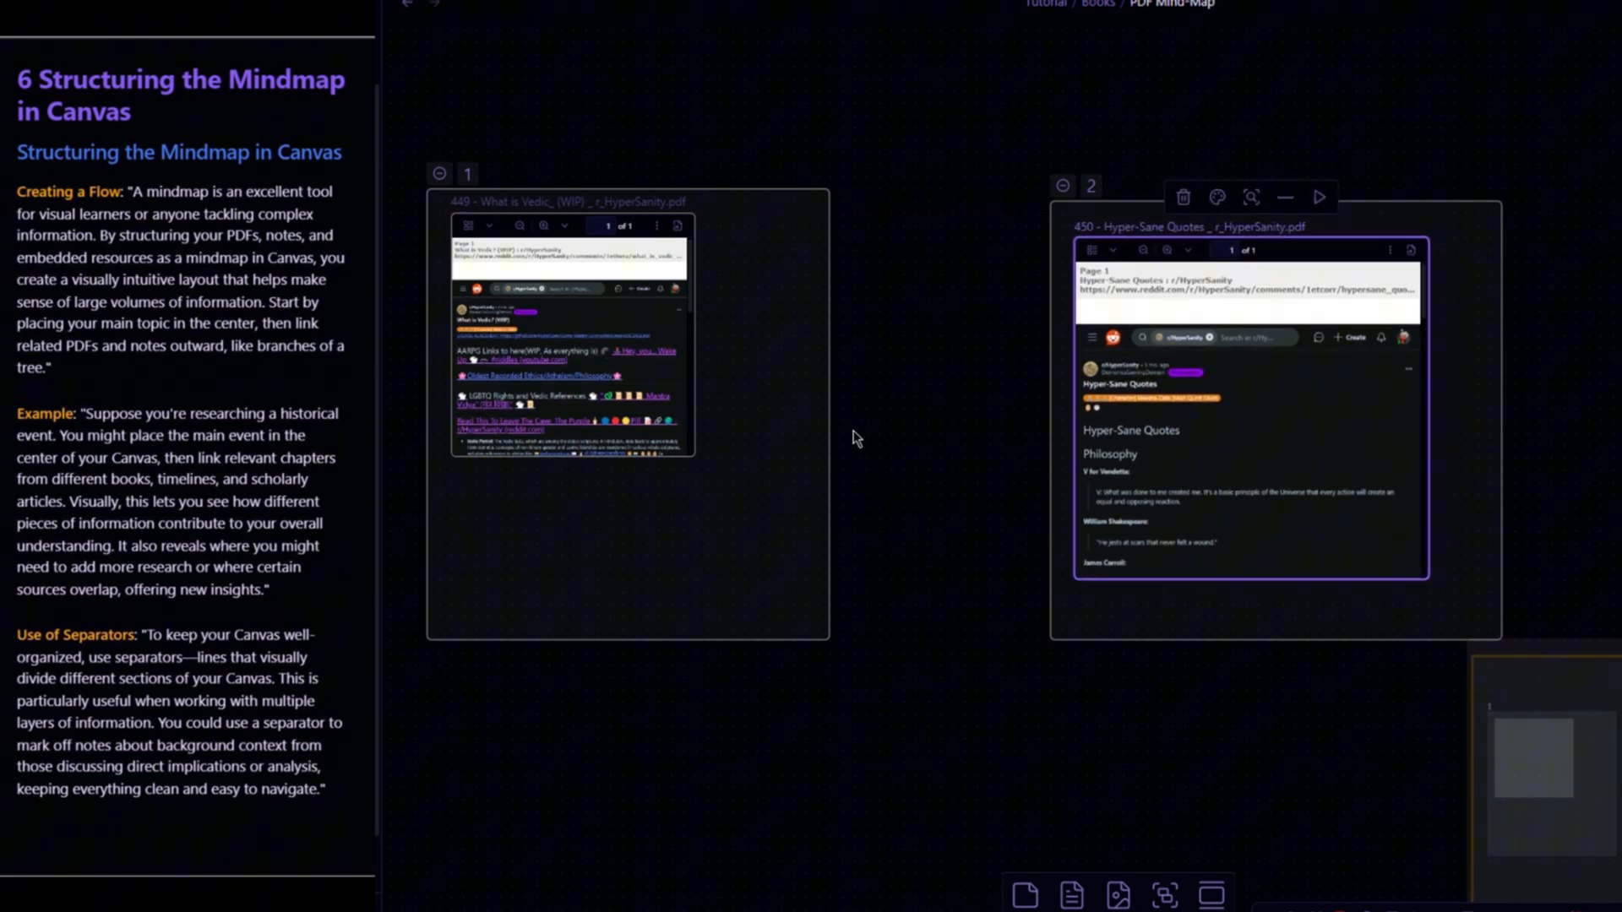
- Connect group 1 to group 2 with an arrow and enlarge the PDF card in group 1
{"action": "left_click_drag", "start_coordinate": [828, 414], "coordinate": [1048, 424]}
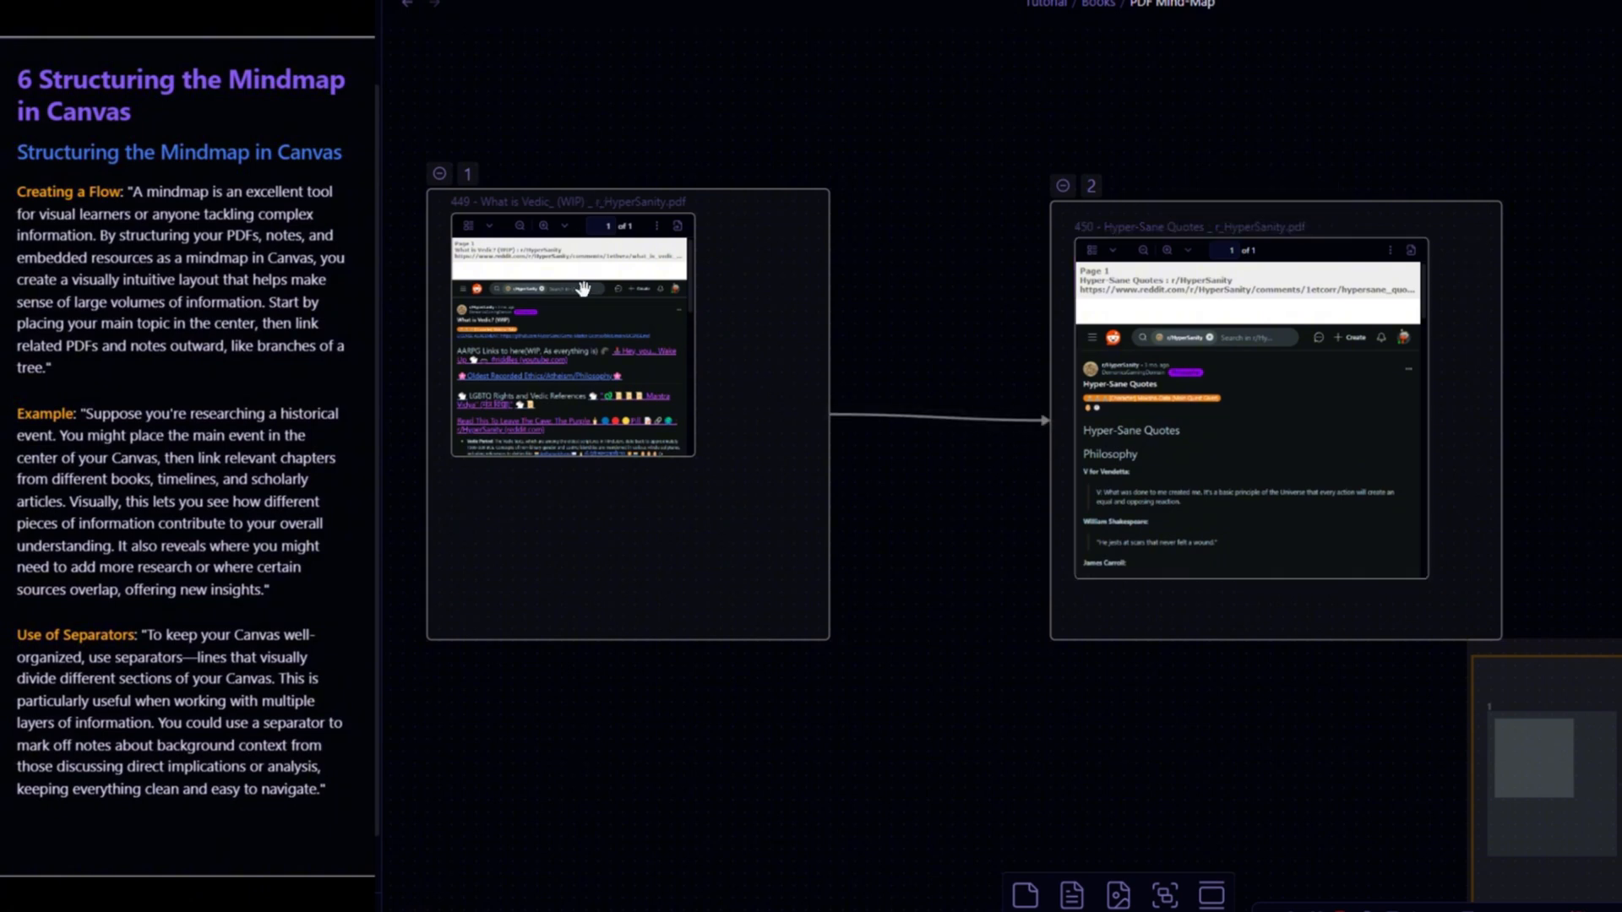
{"action": "left_click_drag", "start_coordinate": [693, 463], "coordinate": [808, 597]}
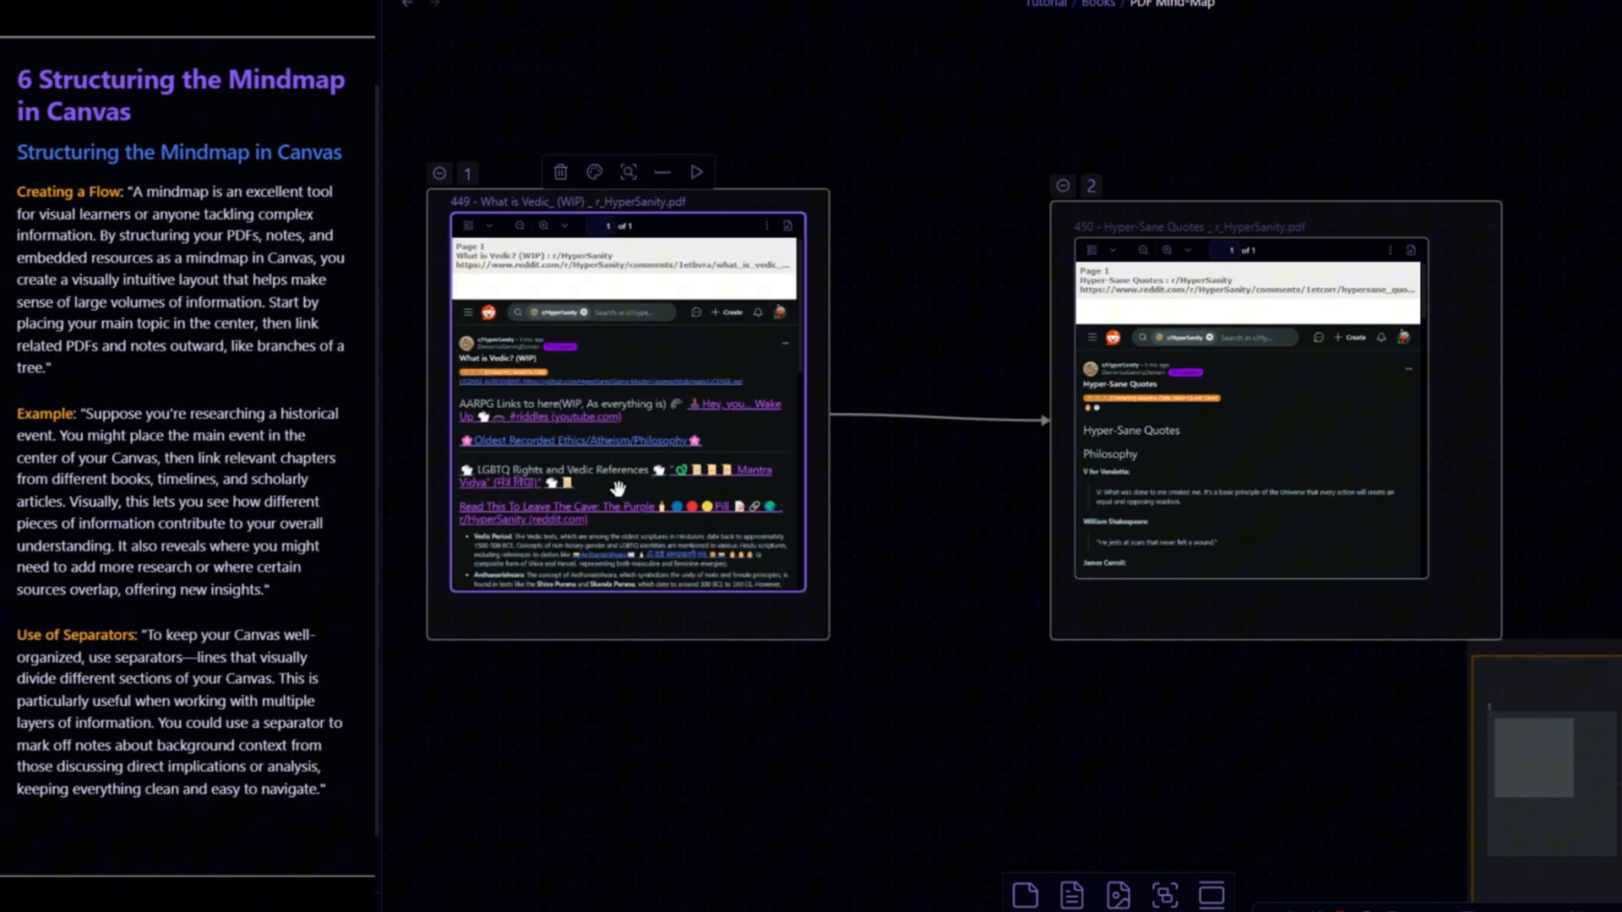
- Scroll through the 'What is Vedic' PDF embedded in group 1
{"action": "scroll", "coordinate": [551, 482], "scroll_direction": "up", "scroll_amount": 2}
{"action": "scroll", "coordinate": [695, 480], "scroll_direction": "down", "scroll_amount": 2}
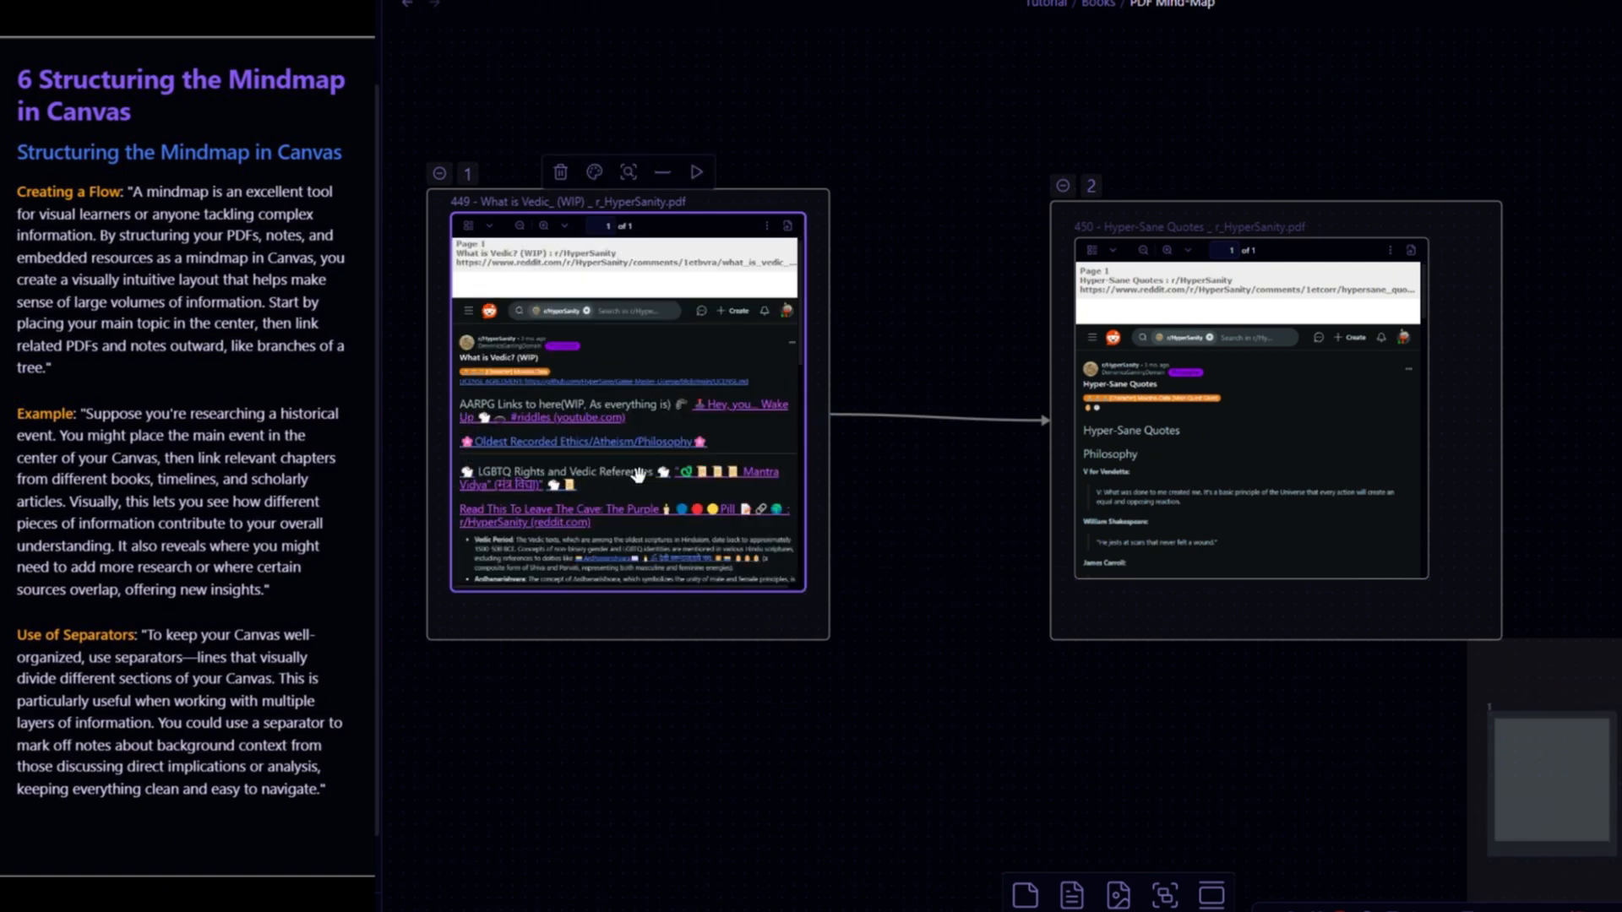
{"action": "scroll", "coordinate": [680, 476], "scroll_direction": "down", "scroll_amount": 2}
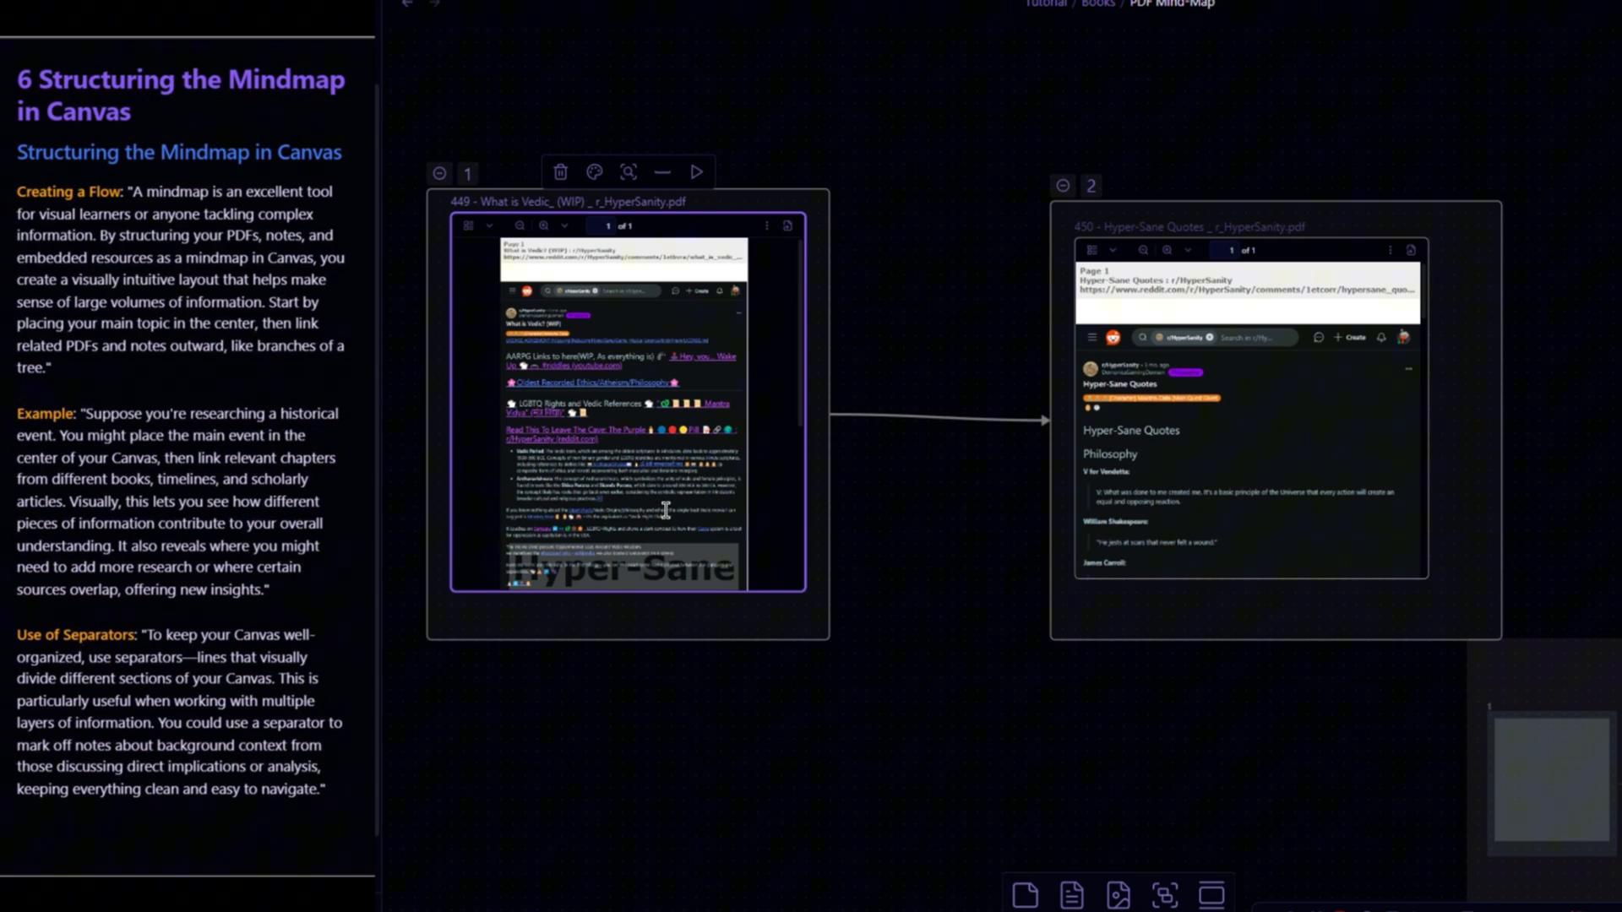
{"action": "scroll", "coordinate": [664, 507], "scroll_direction": "down", "scroll_amount": 5}
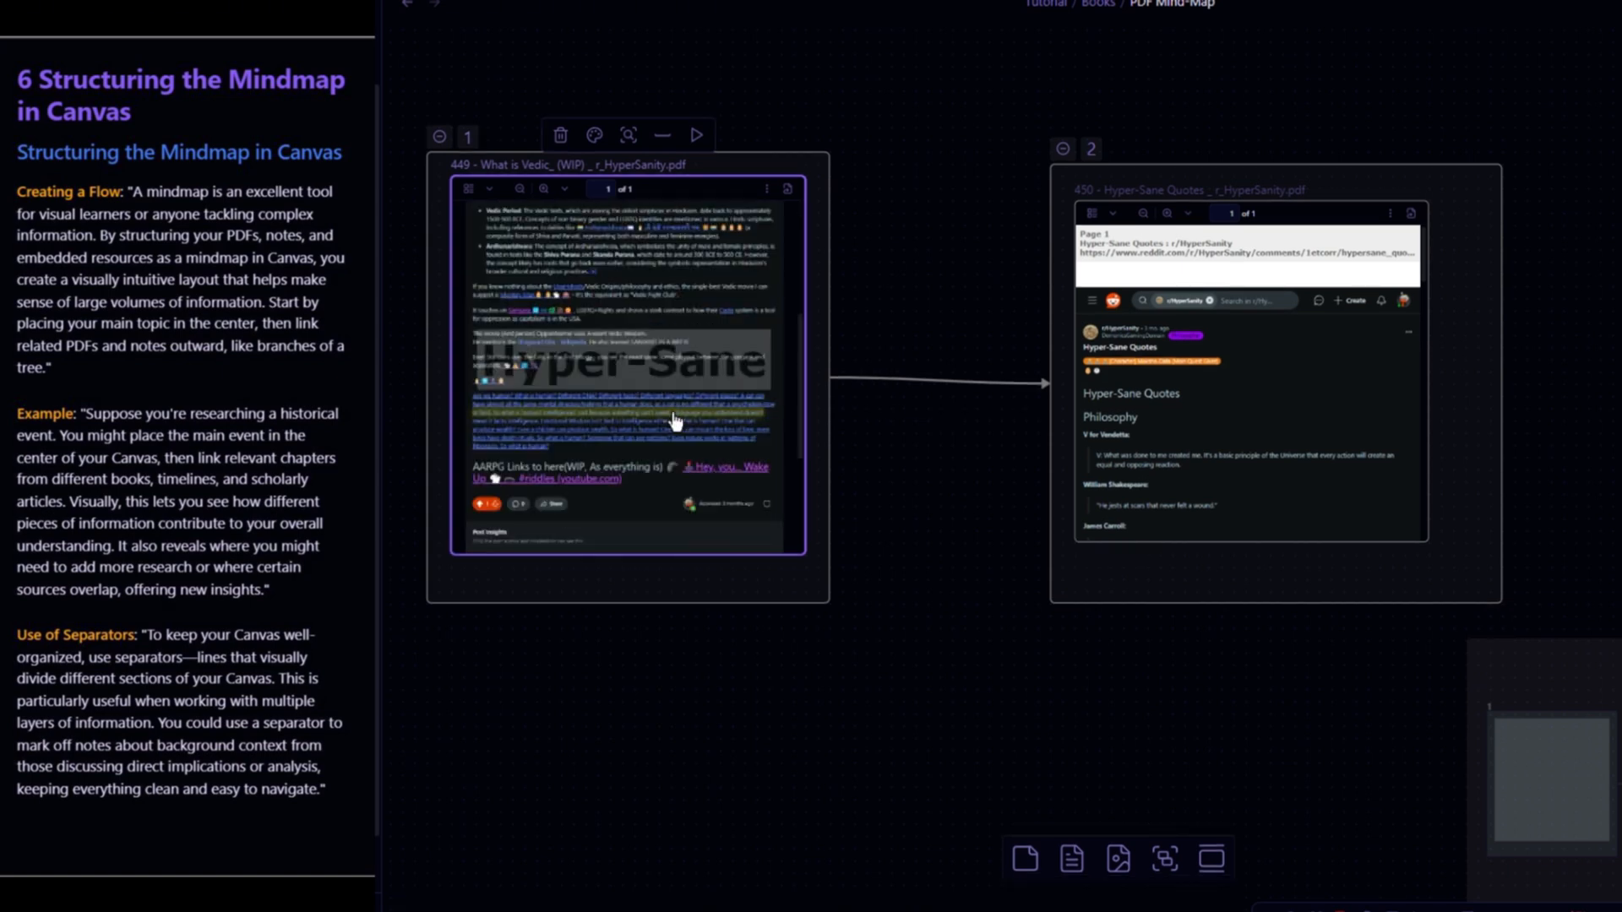
{"action": "scroll", "coordinate": [668, 398], "scroll_direction": "up", "scroll_amount": 3}
{"action": "scroll", "coordinate": [657, 316], "scroll_direction": "down", "scroll_amount": 3}
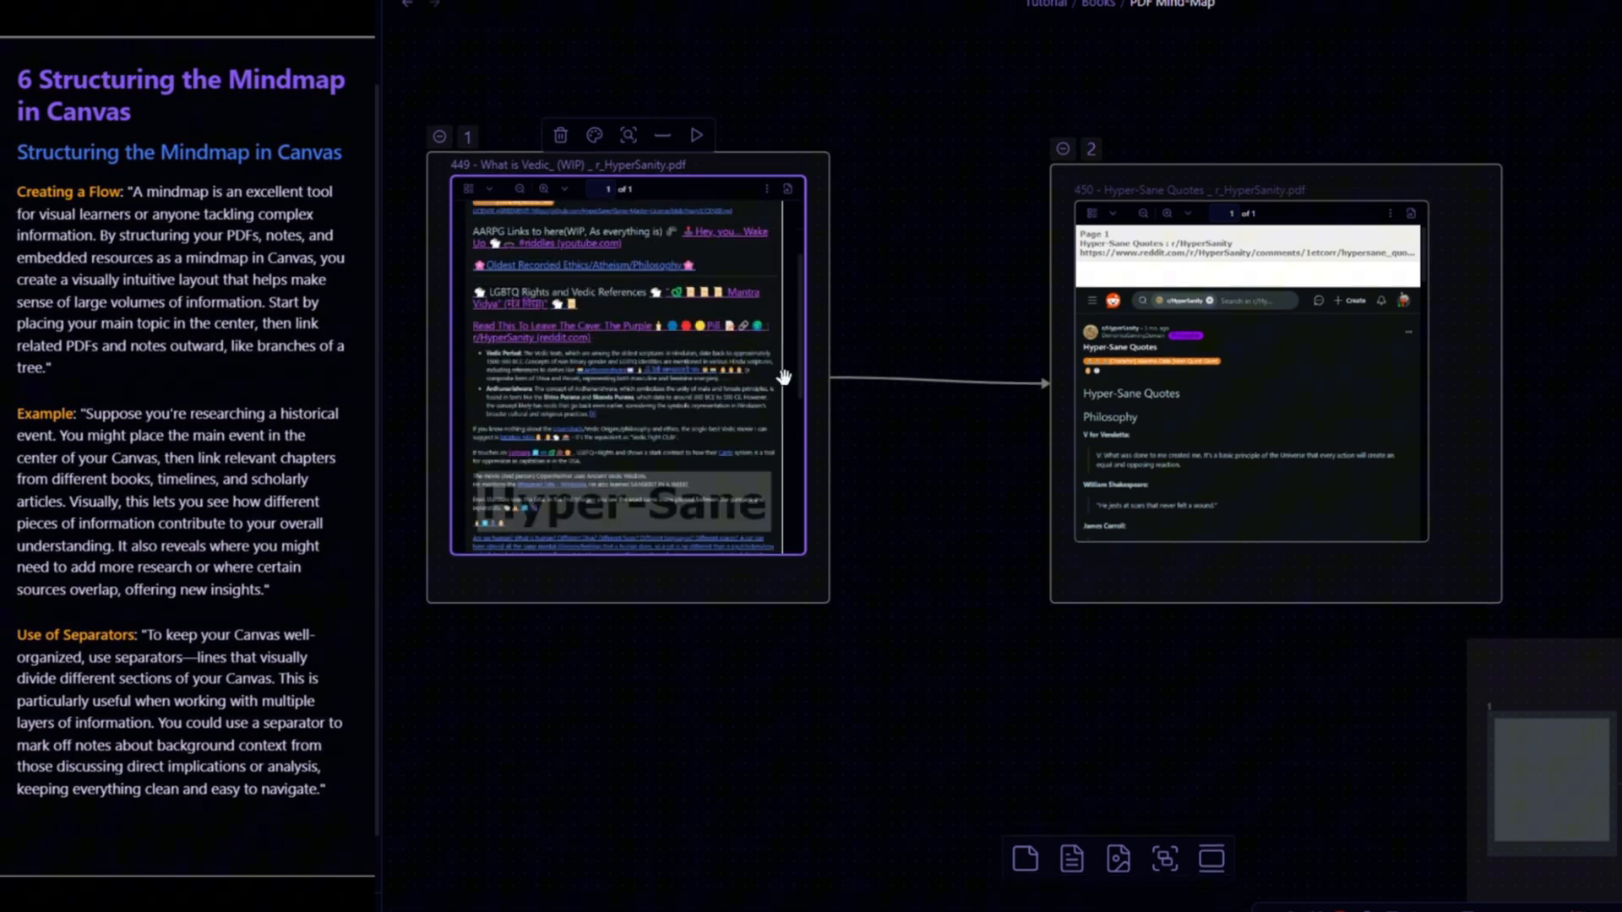
{"action": "scroll", "coordinate": [682, 378], "scroll_direction": "down", "scroll_amount": 2}
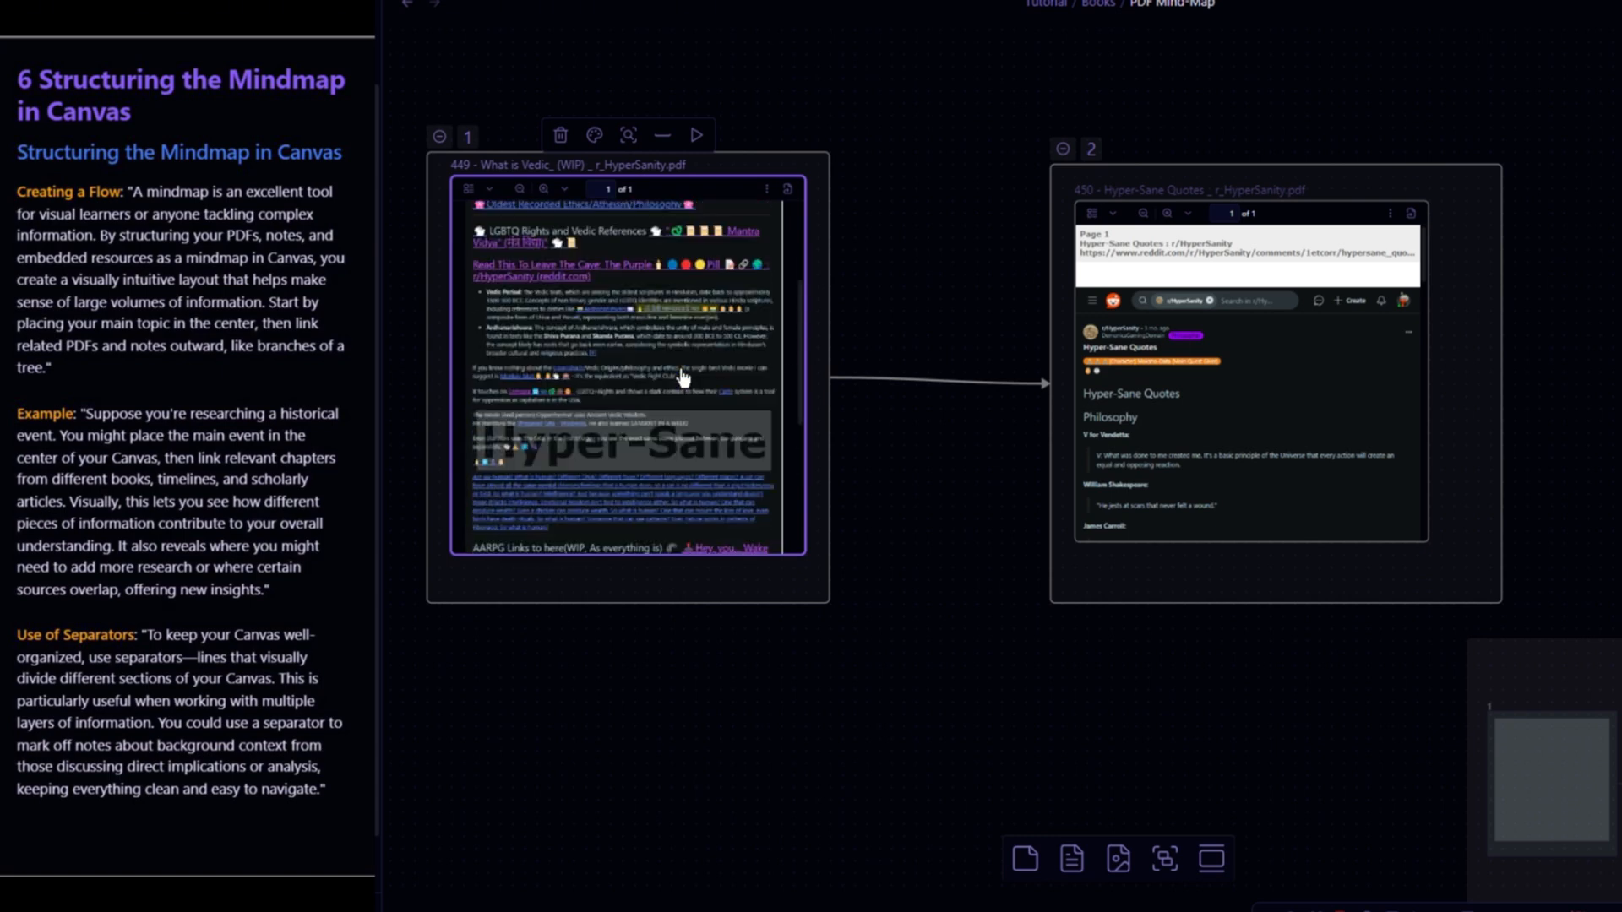
{"action": "scroll", "coordinate": [712, 374], "scroll_direction": "down", "scroll_amount": 2}
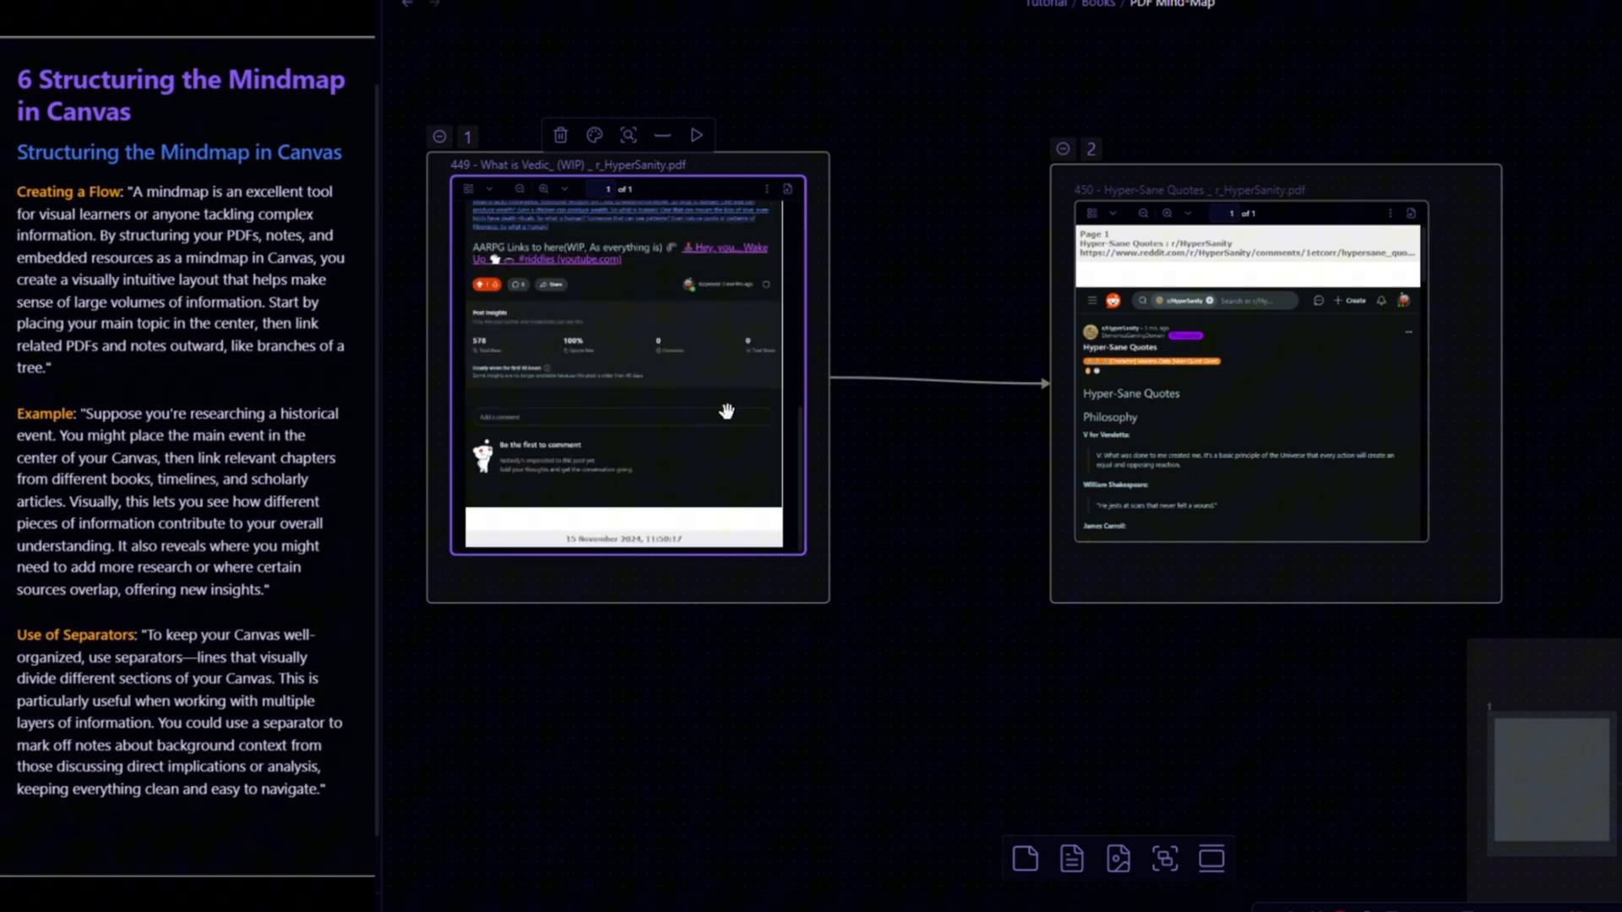
- Select the text 'WIP, As everything is' in the 'What is Vedic' PDF and copy a link to that selection
{"action": "scroll", "coordinate": [740, 377], "scroll_direction": "up", "scroll_amount": 5}
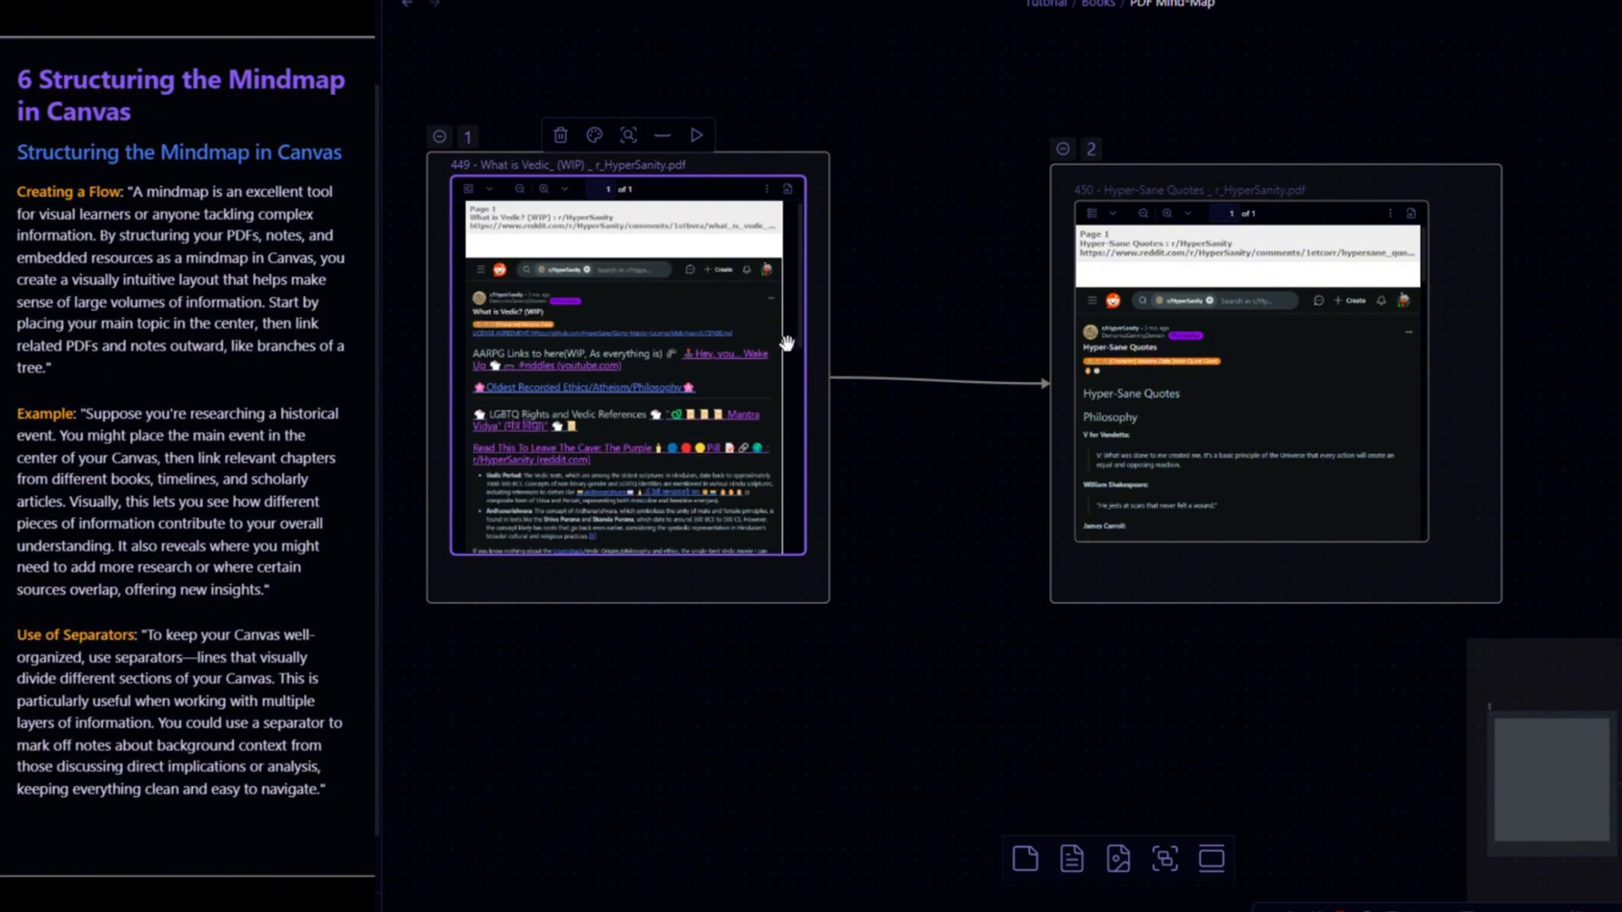
{"action": "scroll", "coordinate": [880, 351], "scroll_direction": "up", "scroll_amount": 5}
{"action": "left_click_drag", "start_coordinate": [948, 298], "coordinate": [1340, 380]}
{"action": "scroll", "coordinate": [829, 414], "scroll_direction": "down", "scroll_amount": 8}
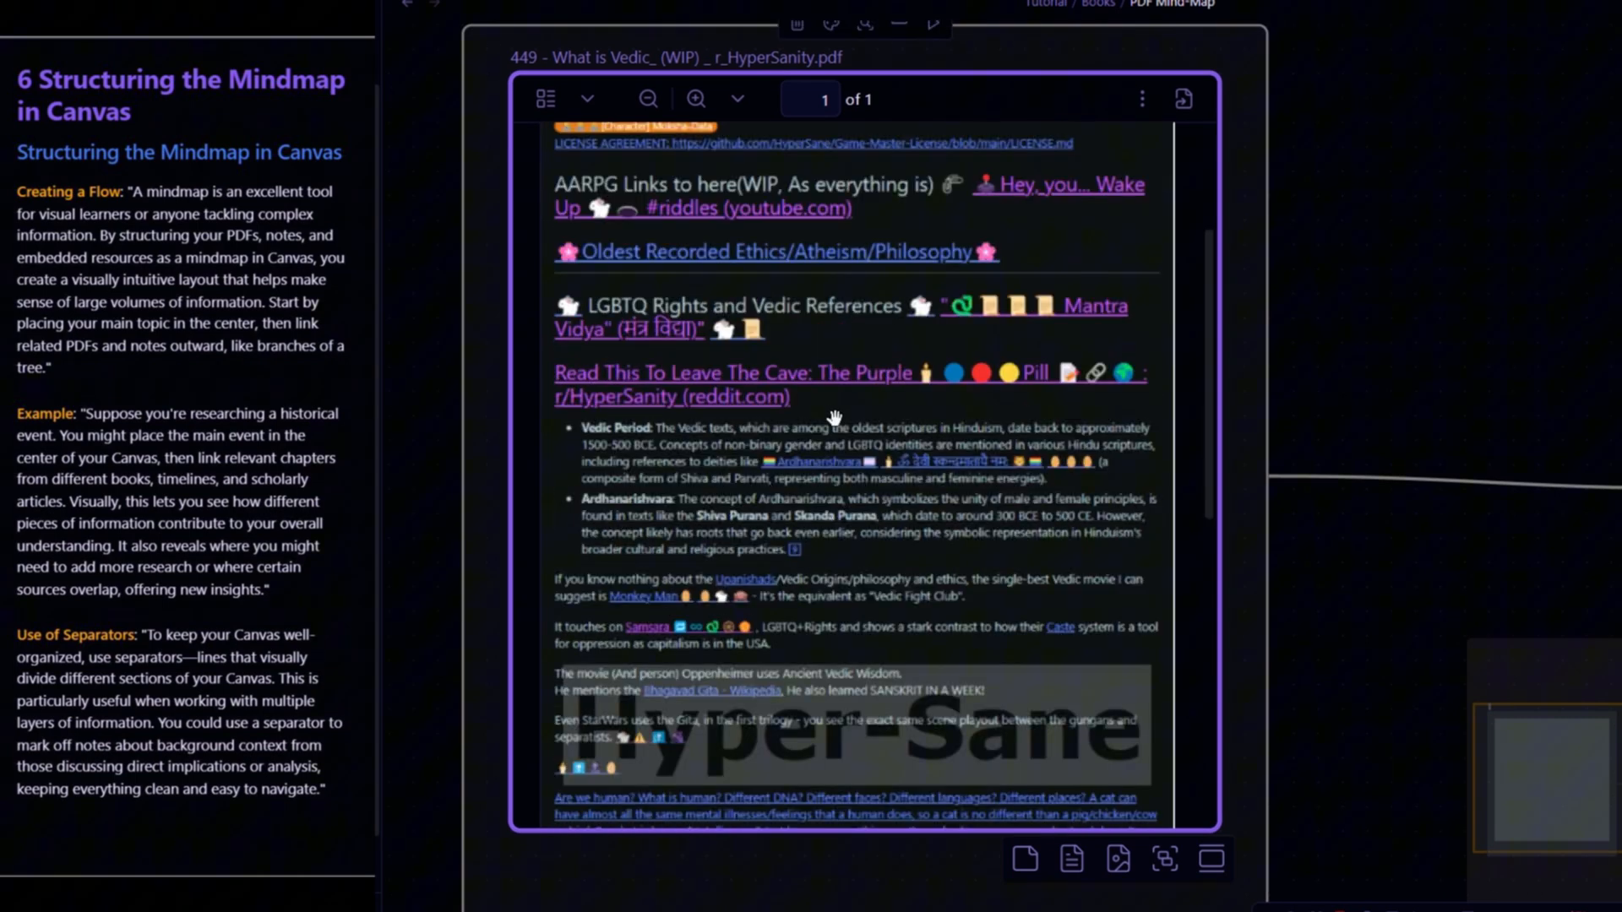
{"action": "left_click_drag", "start_coordinate": [803, 365], "coordinate": [685, 360]}
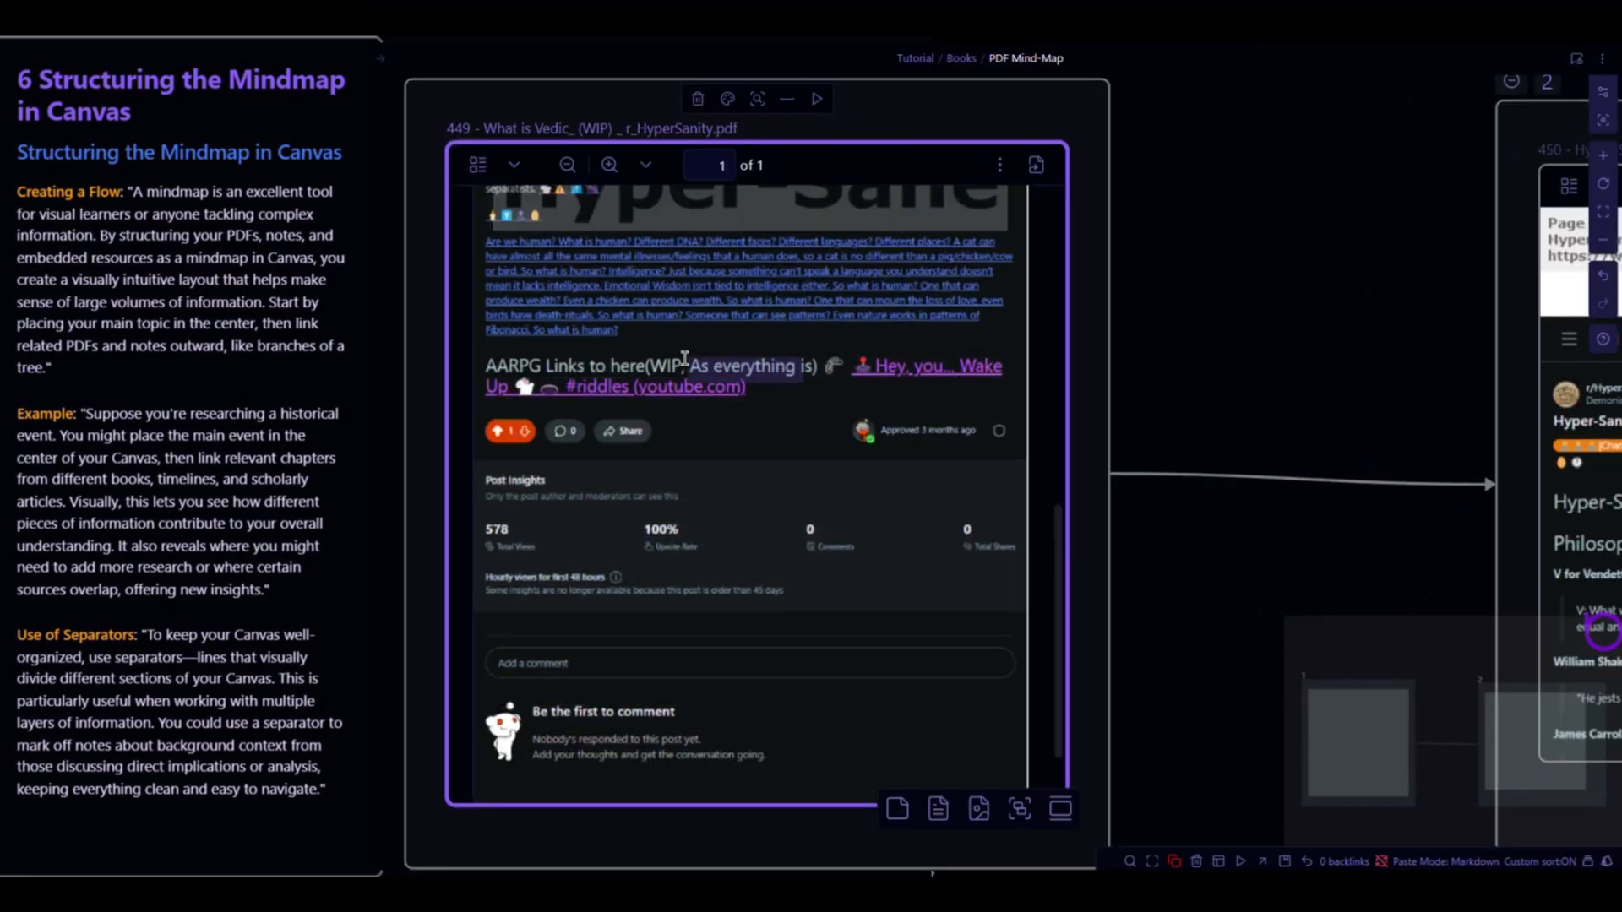
{"action": "left_click", "coordinate": [705, 358]}
{"action": "key", "text": "ctrl+a"}
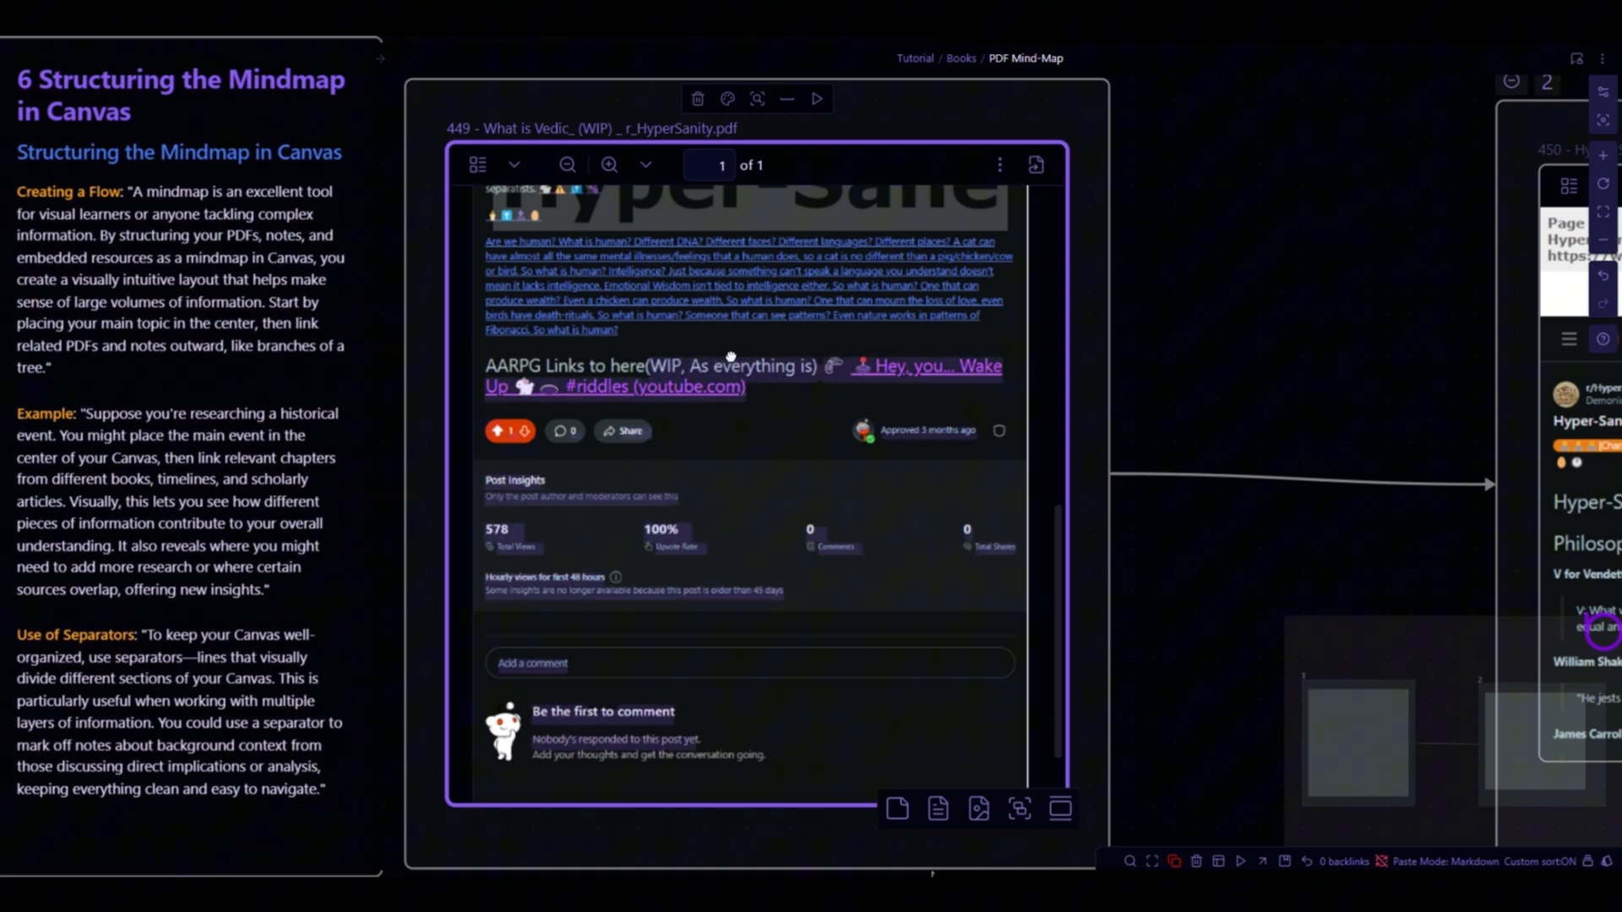
{"action": "left_click_drag", "start_coordinate": [743, 357], "coordinate": [809, 373]}
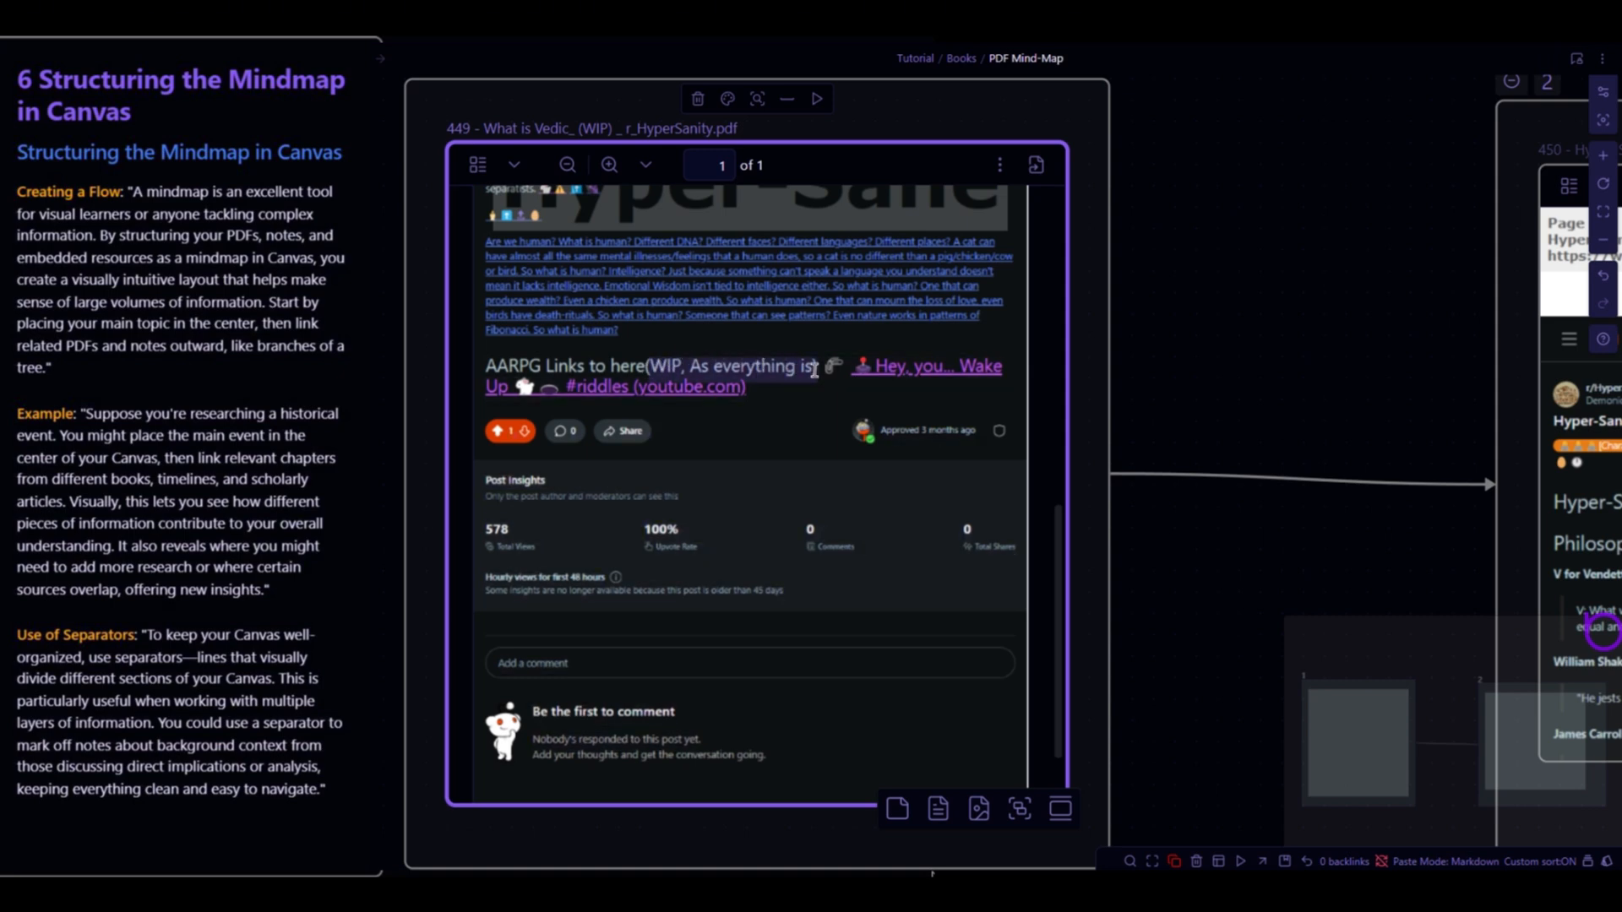
{"action": "right_click", "coordinate": [807, 372]}
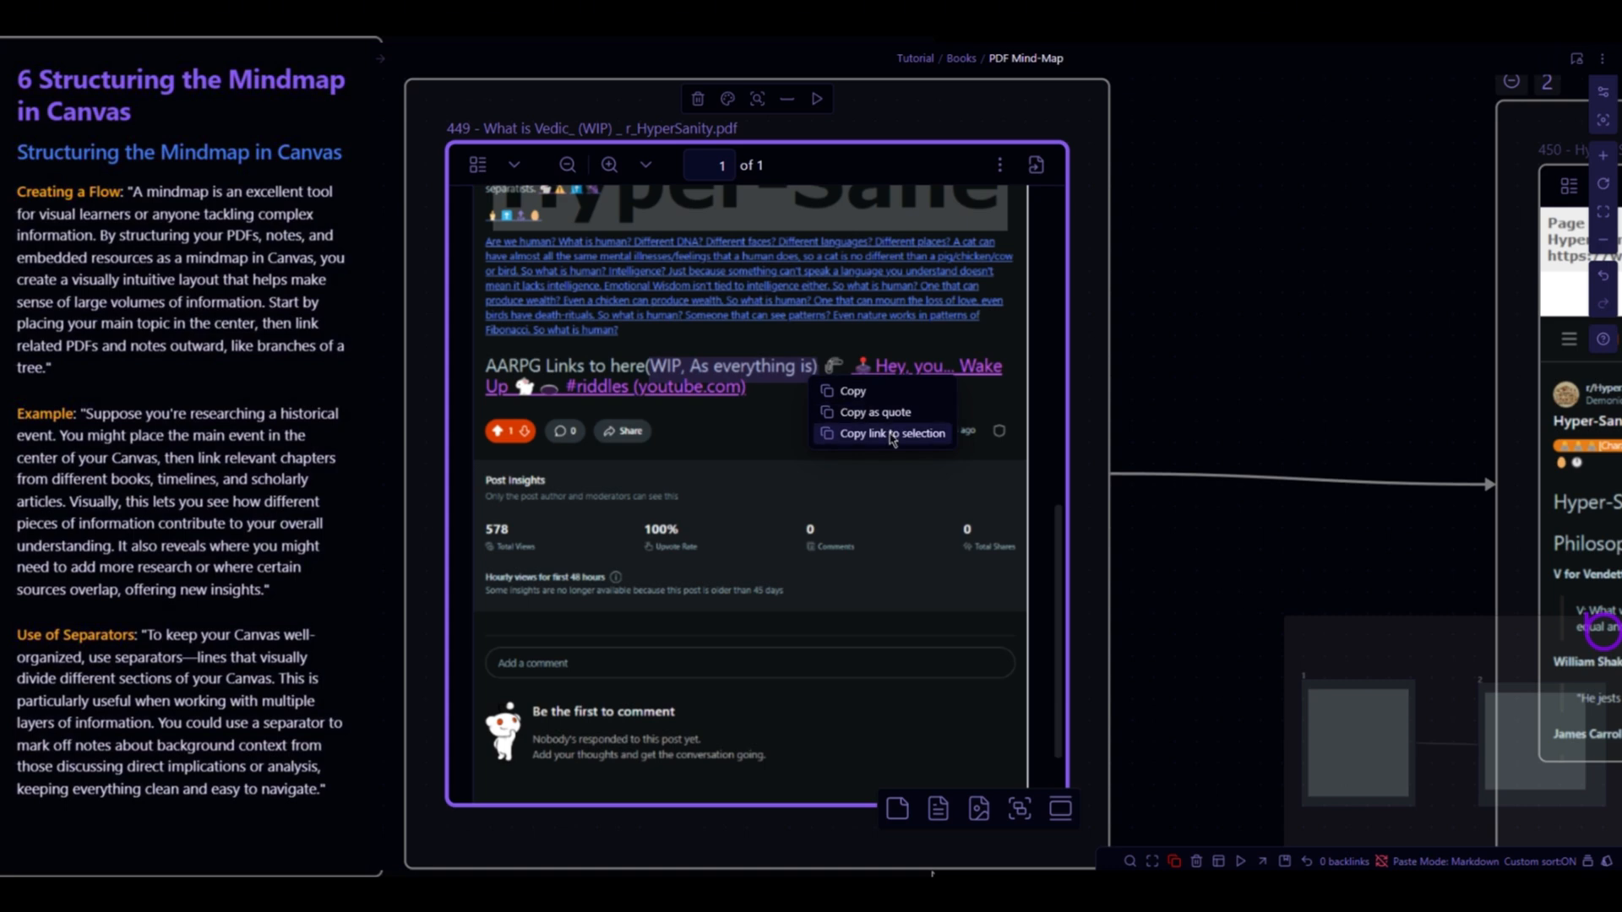
{"action": "left_click", "coordinate": [889, 433]}
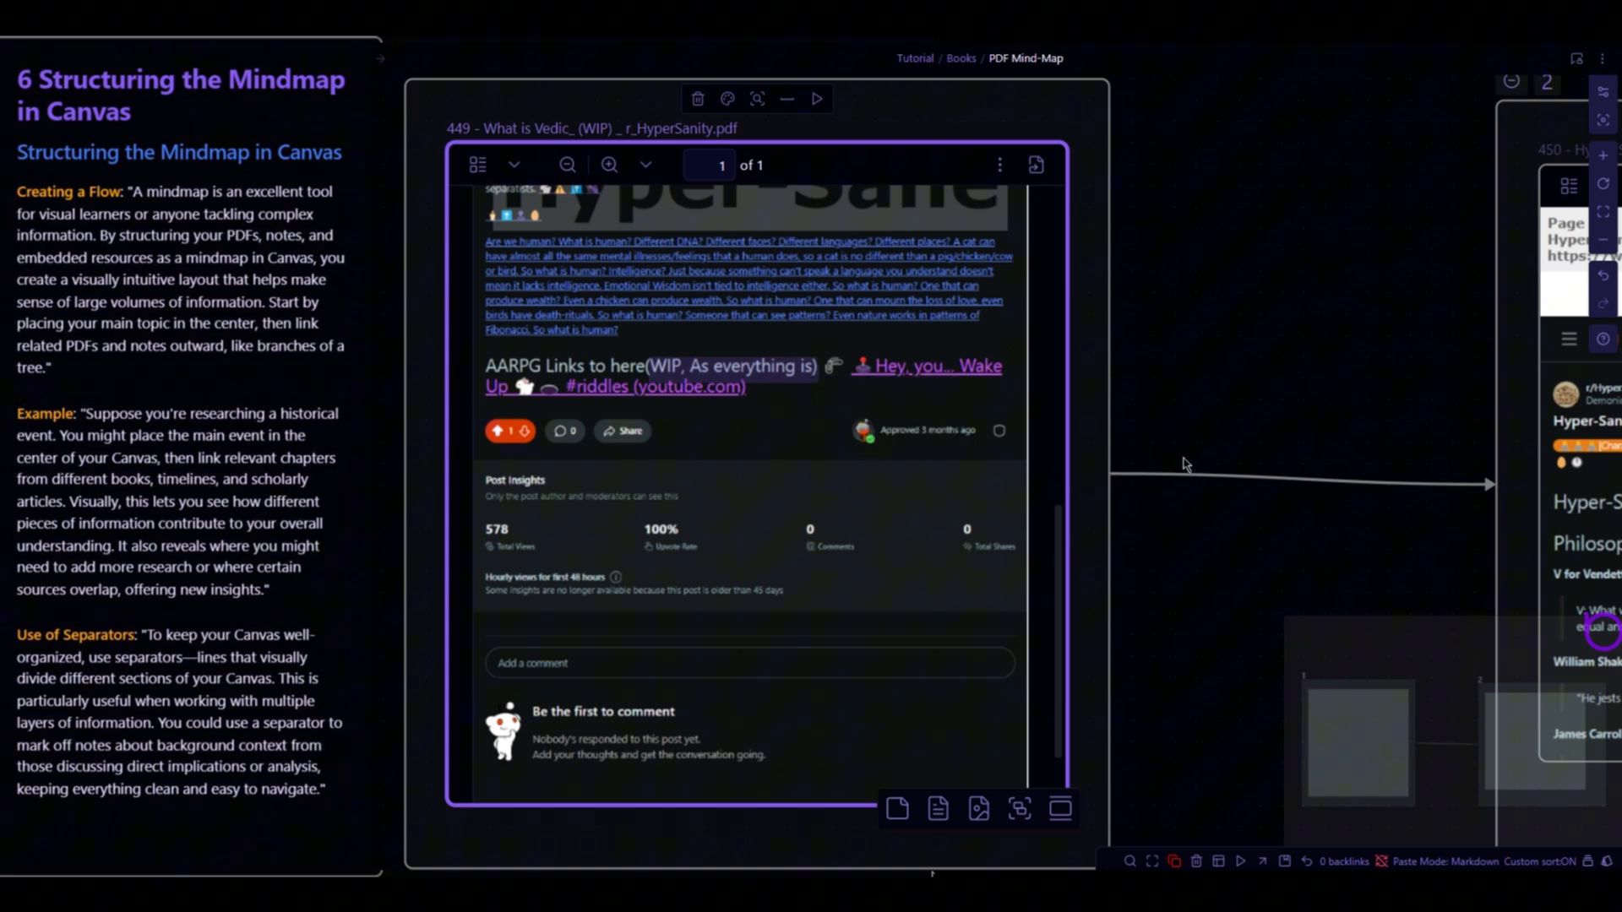
- Add a new card below the Hyper-Sane Quotes PDF in group 2 and paste the selection link into it
{"action": "left_click_drag", "start_coordinate": [1209, 365], "coordinate": [865, 286]}
{"action": "left_click_drag", "start_coordinate": [1128, 452], "coordinate": [738, 311]}
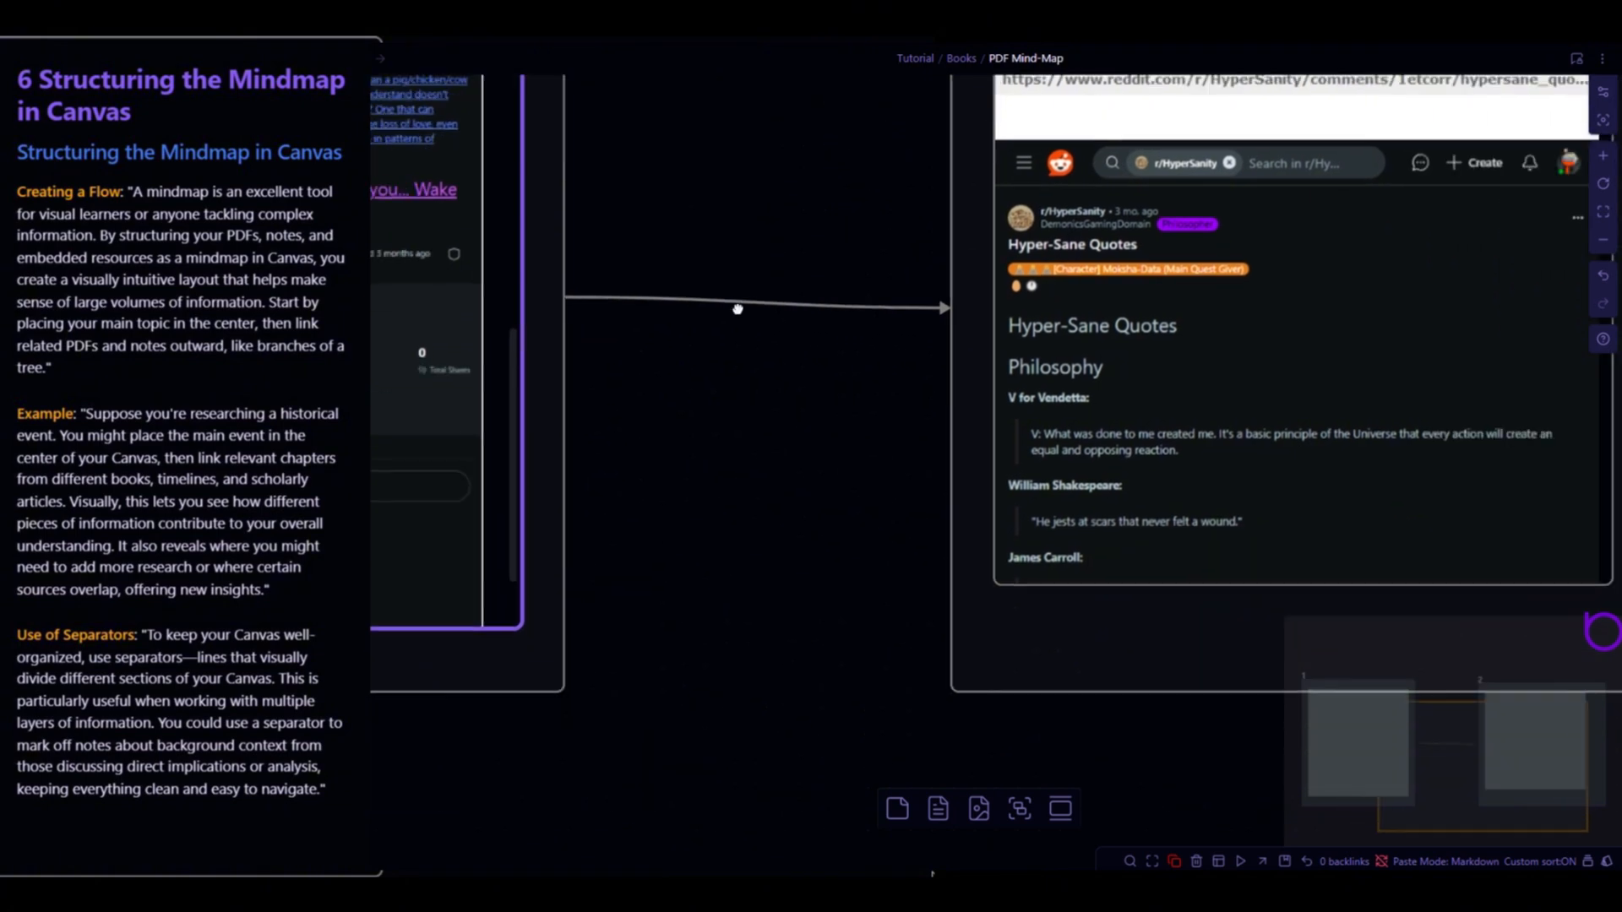
{"action": "right_click", "coordinate": [912, 610]}
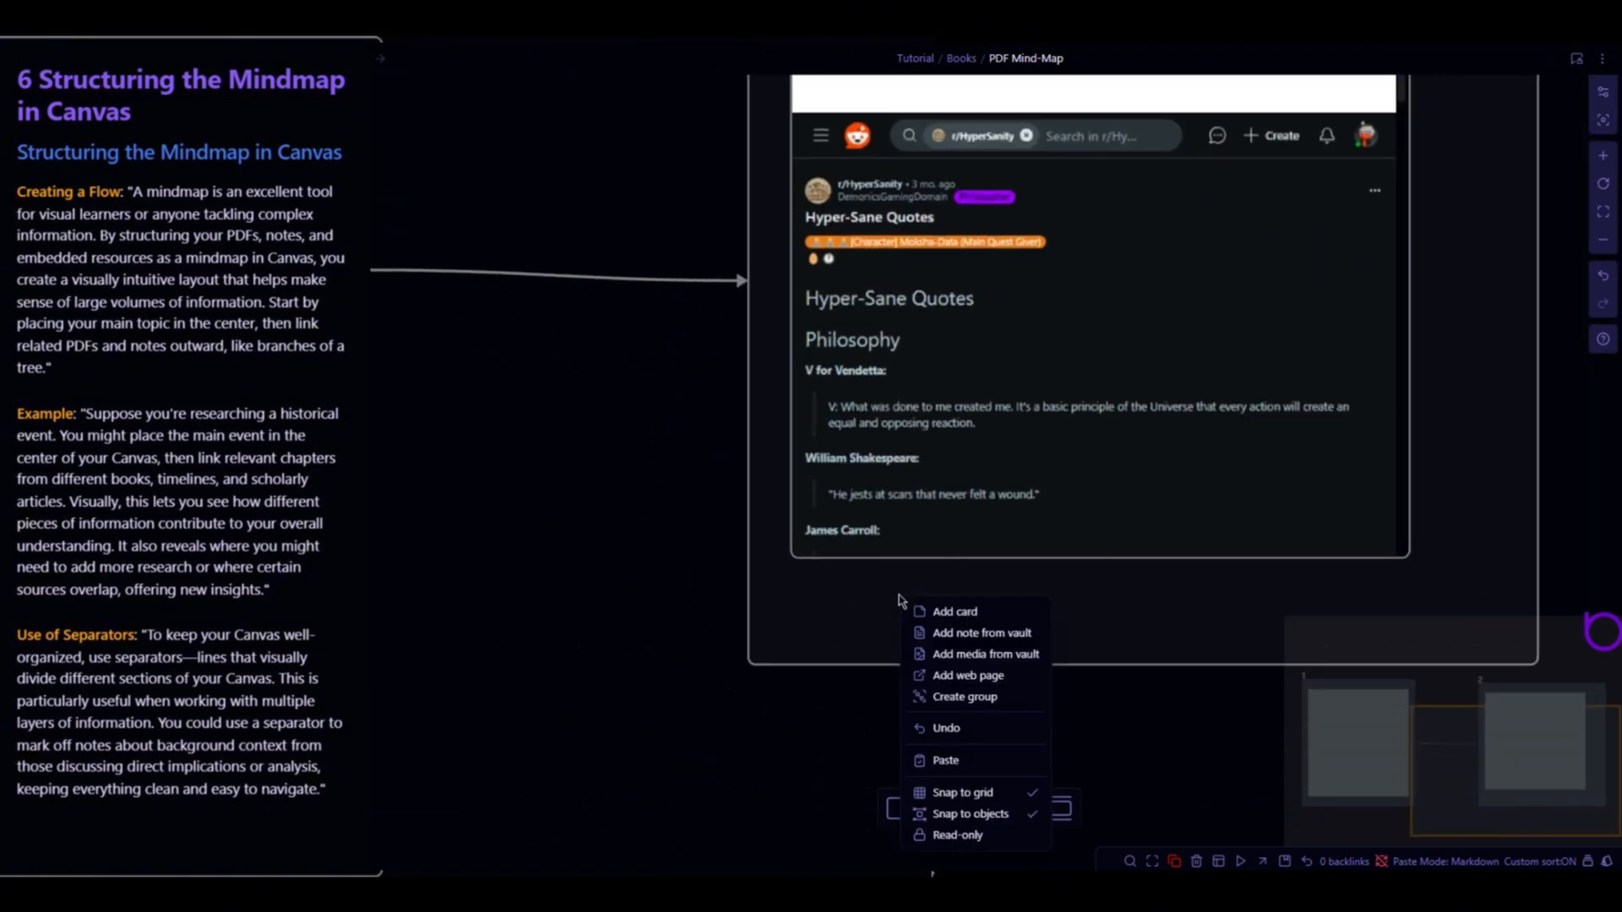
{"action": "left_click", "coordinate": [949, 626]}
{"action": "key", "text": "ctrl+v"}
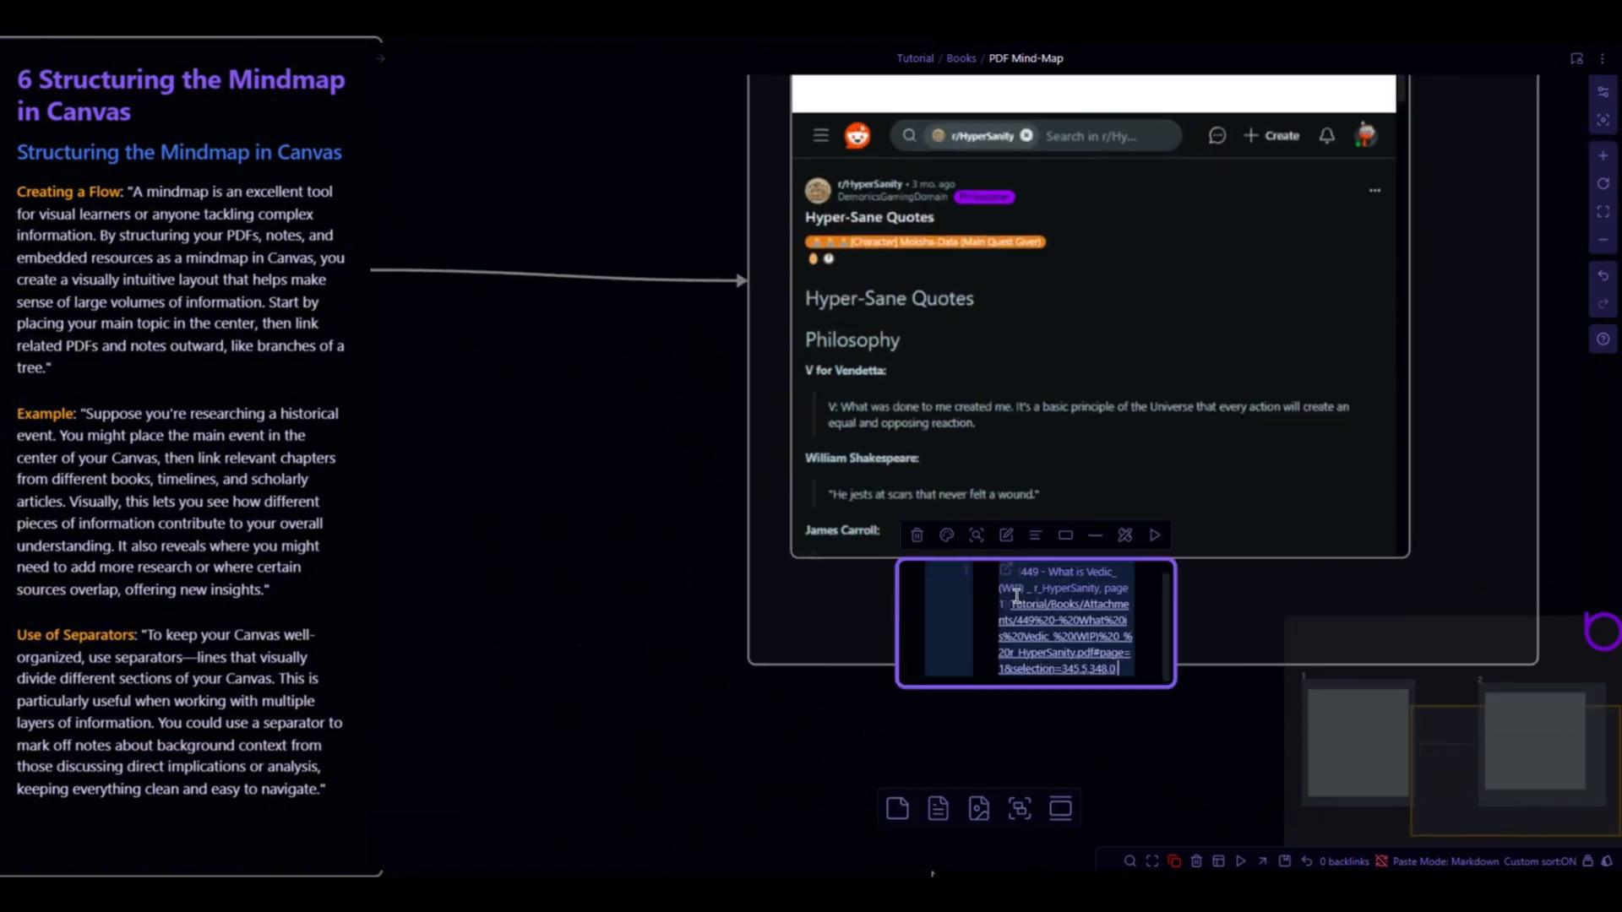
{"action": "left_click", "coordinate": [1210, 602]}
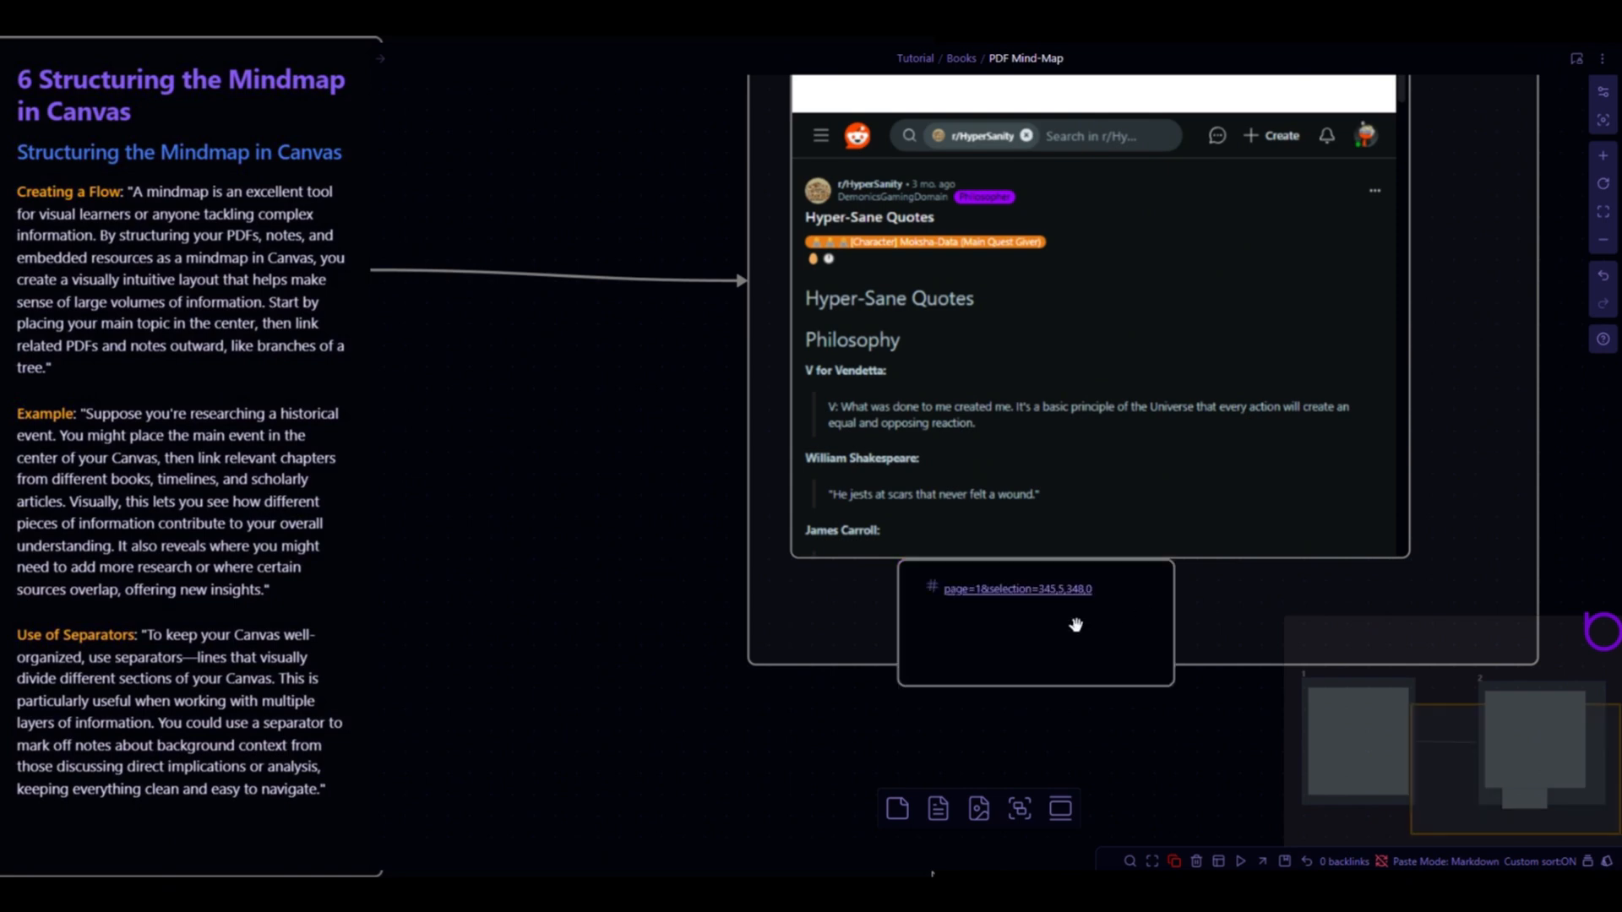
- Follow the pasted selection link to the highlighted passage in the Vedic PDF, scroll through it, and return to the canvas
{"action": "left_click", "coordinate": [1032, 596]}
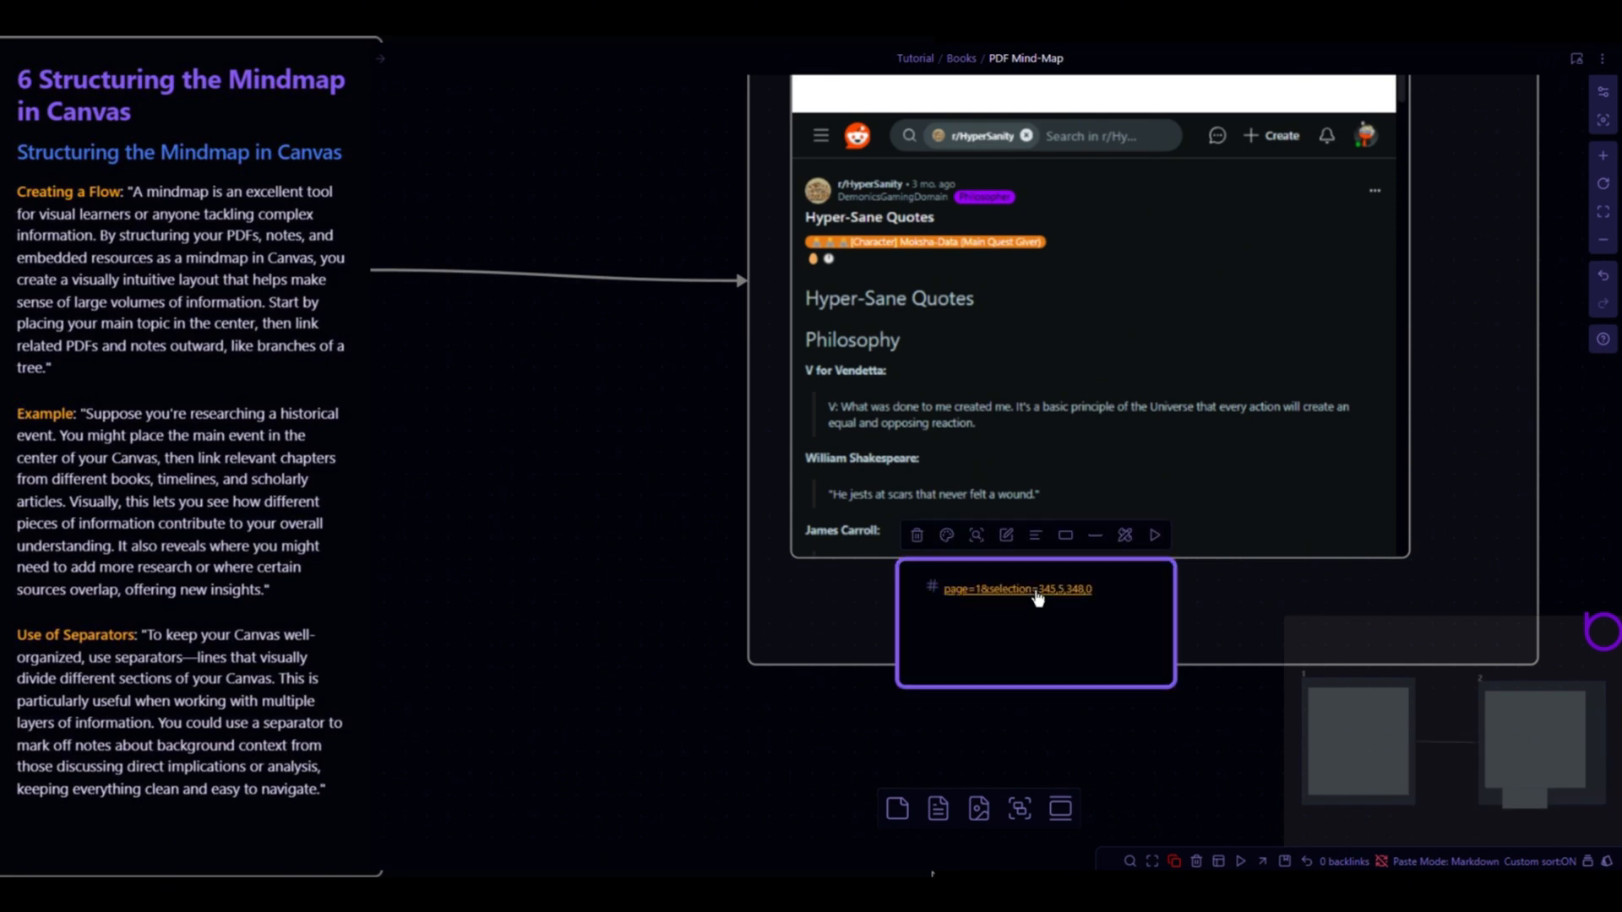
{"action": "left_click", "coordinate": [1039, 596]}
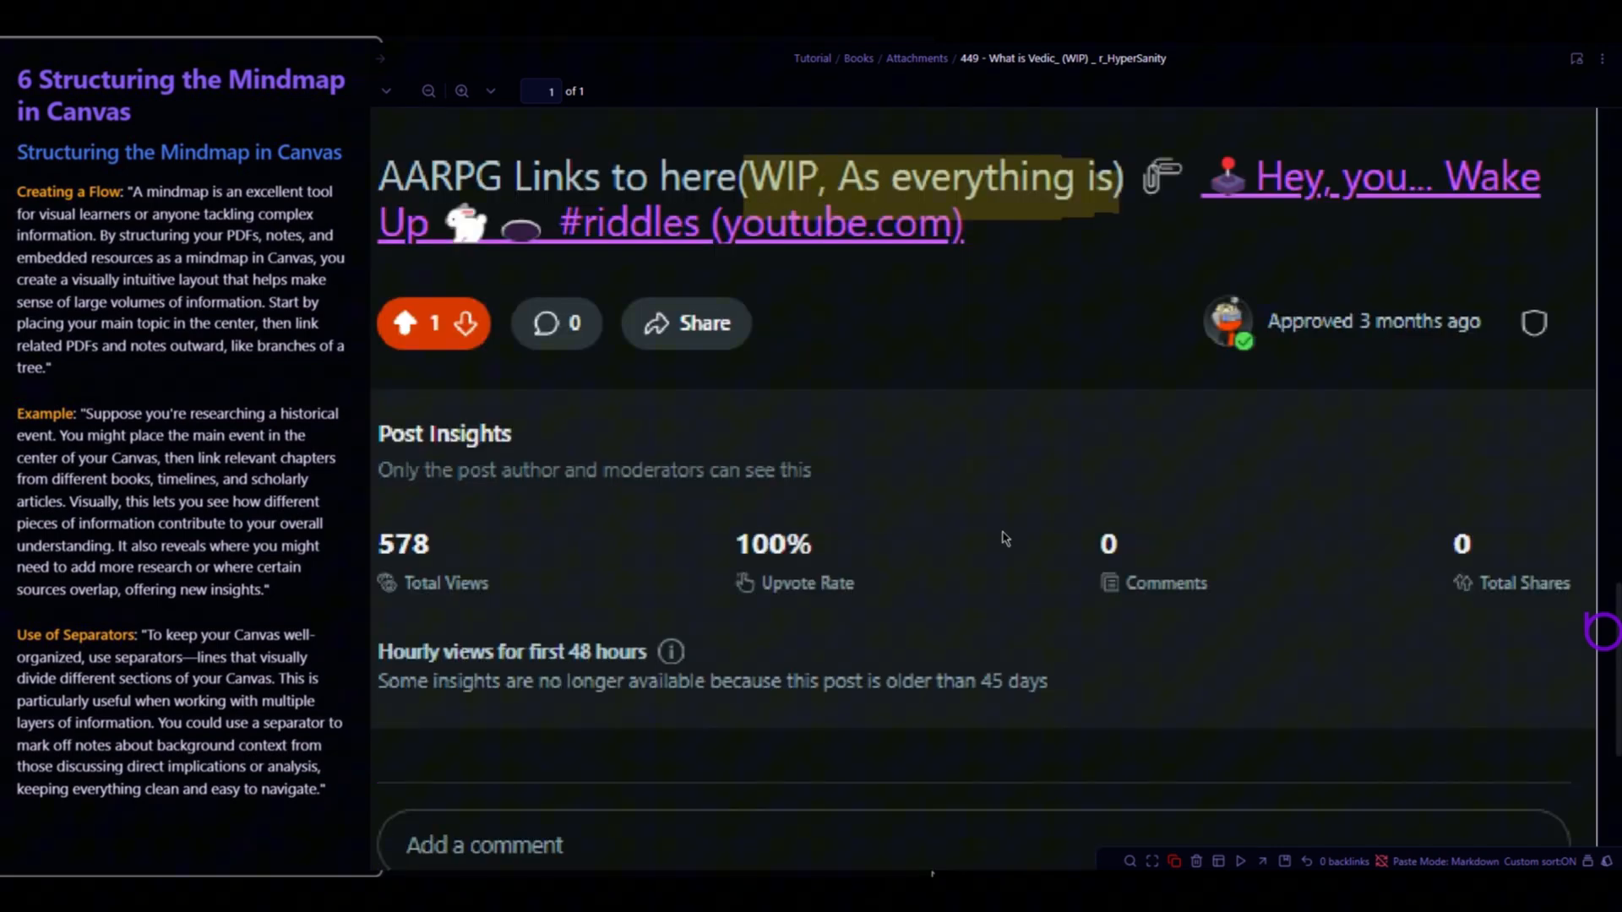
{"action": "scroll", "coordinate": [925, 512], "scroll_direction": "down", "scroll_amount": 5}
{"action": "scroll", "coordinate": [925, 512], "scroll_direction": "down", "scroll_amount": 2}
{"action": "scroll", "coordinate": [925, 512], "scroll_direction": "up", "scroll_amount": 3}
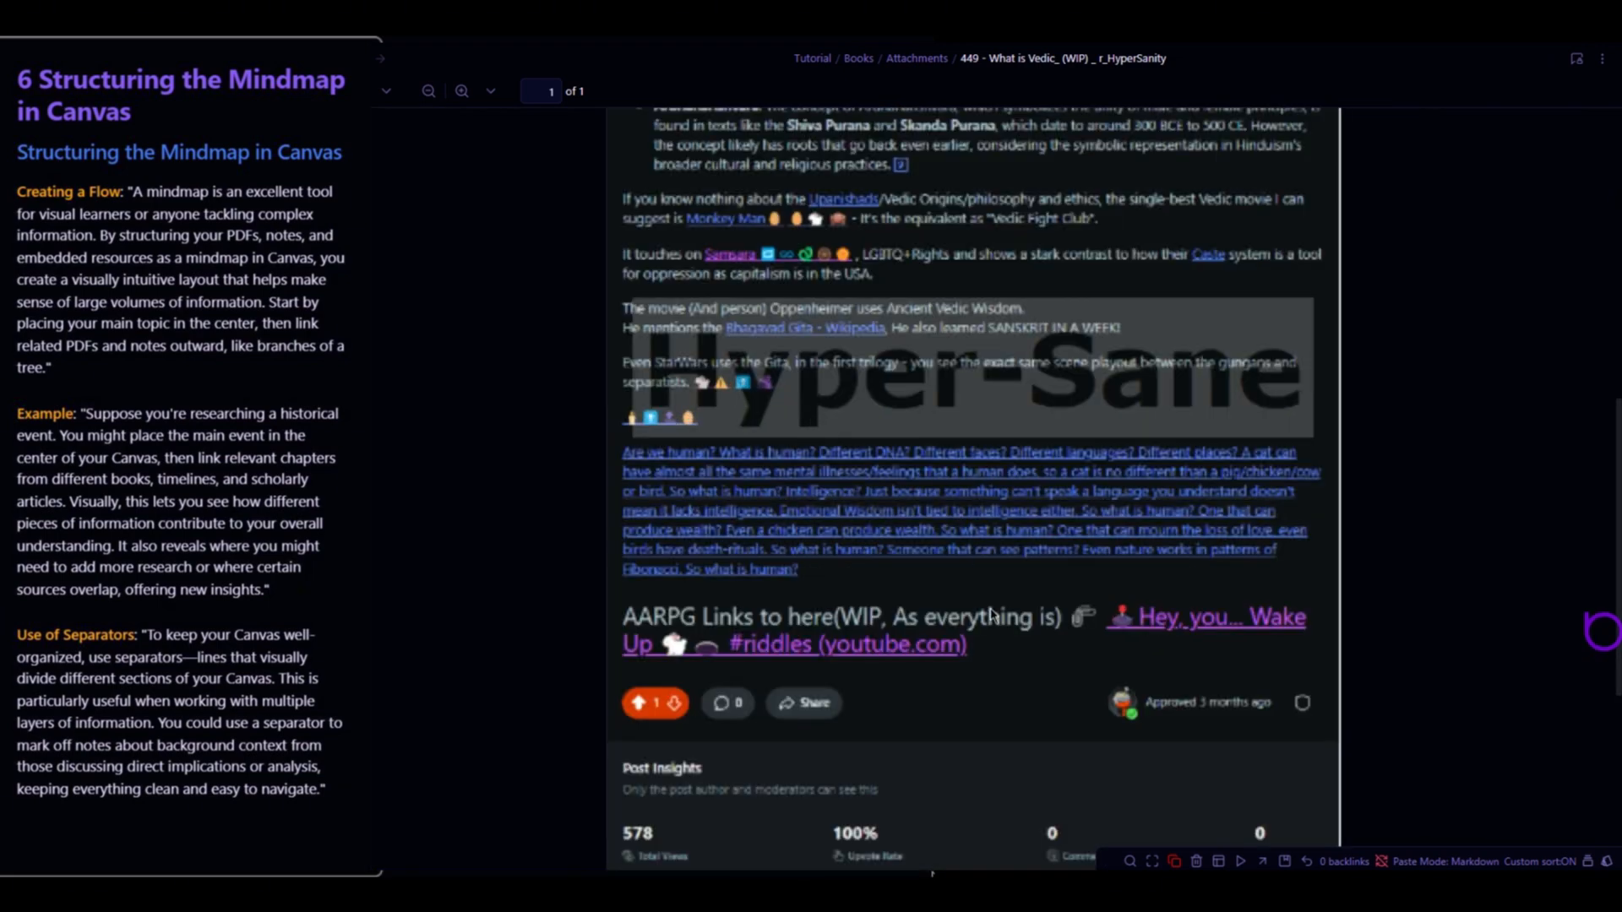
{"action": "scroll", "coordinate": [998, 619], "scroll_direction": "down", "scroll_amount": 4}
{"action": "scroll", "coordinate": [1002, 620], "scroll_direction": "up", "scroll_amount": 2}
{"action": "scroll", "coordinate": [1002, 620], "scroll_direction": "down", "scroll_amount": 2}
{"action": "scroll", "coordinate": [1002, 620], "scroll_direction": "down", "scroll_amount": 4}
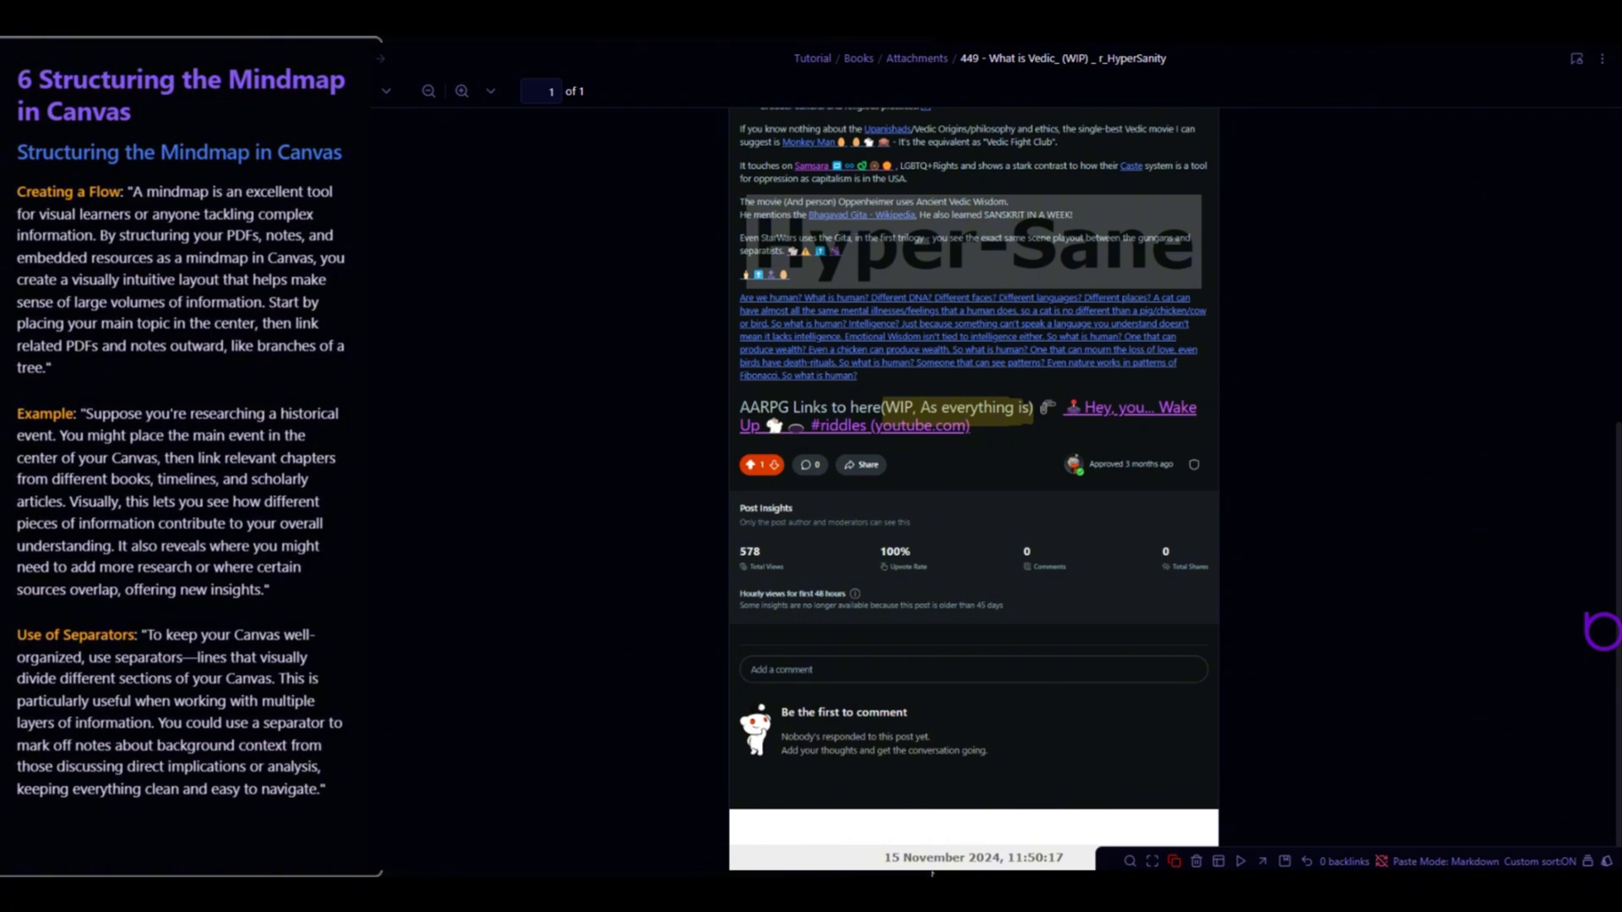
{"action": "left_click", "coordinate": [355, 58]}
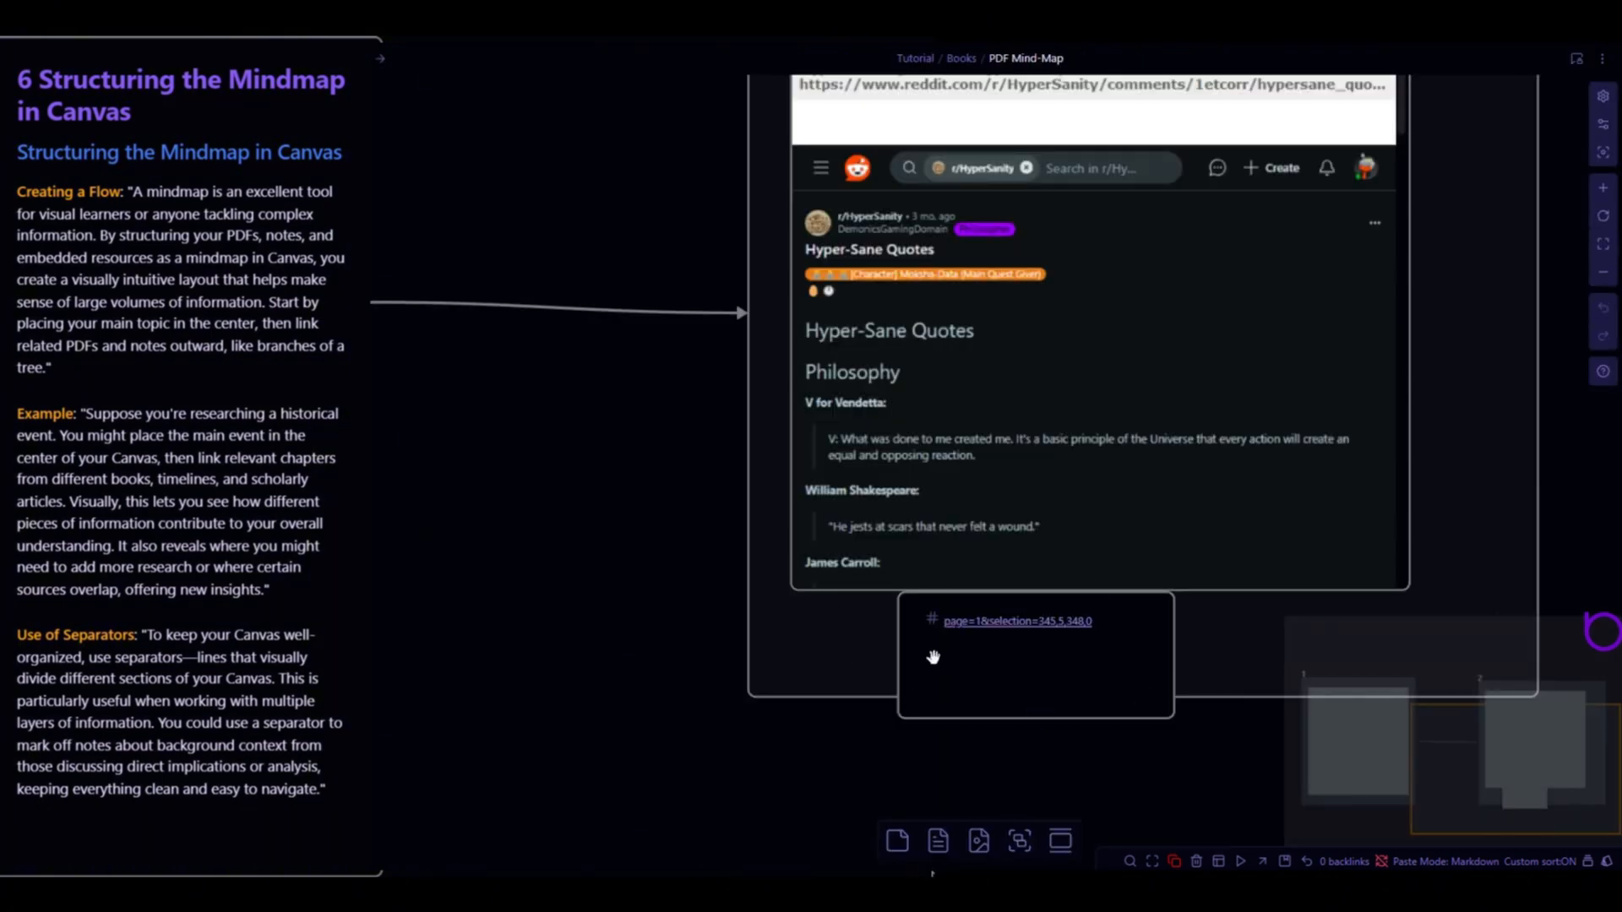
- Connect the link card to the Vedic PDF in group 1 with an arrow
{"action": "left_click", "coordinate": [933, 656]}
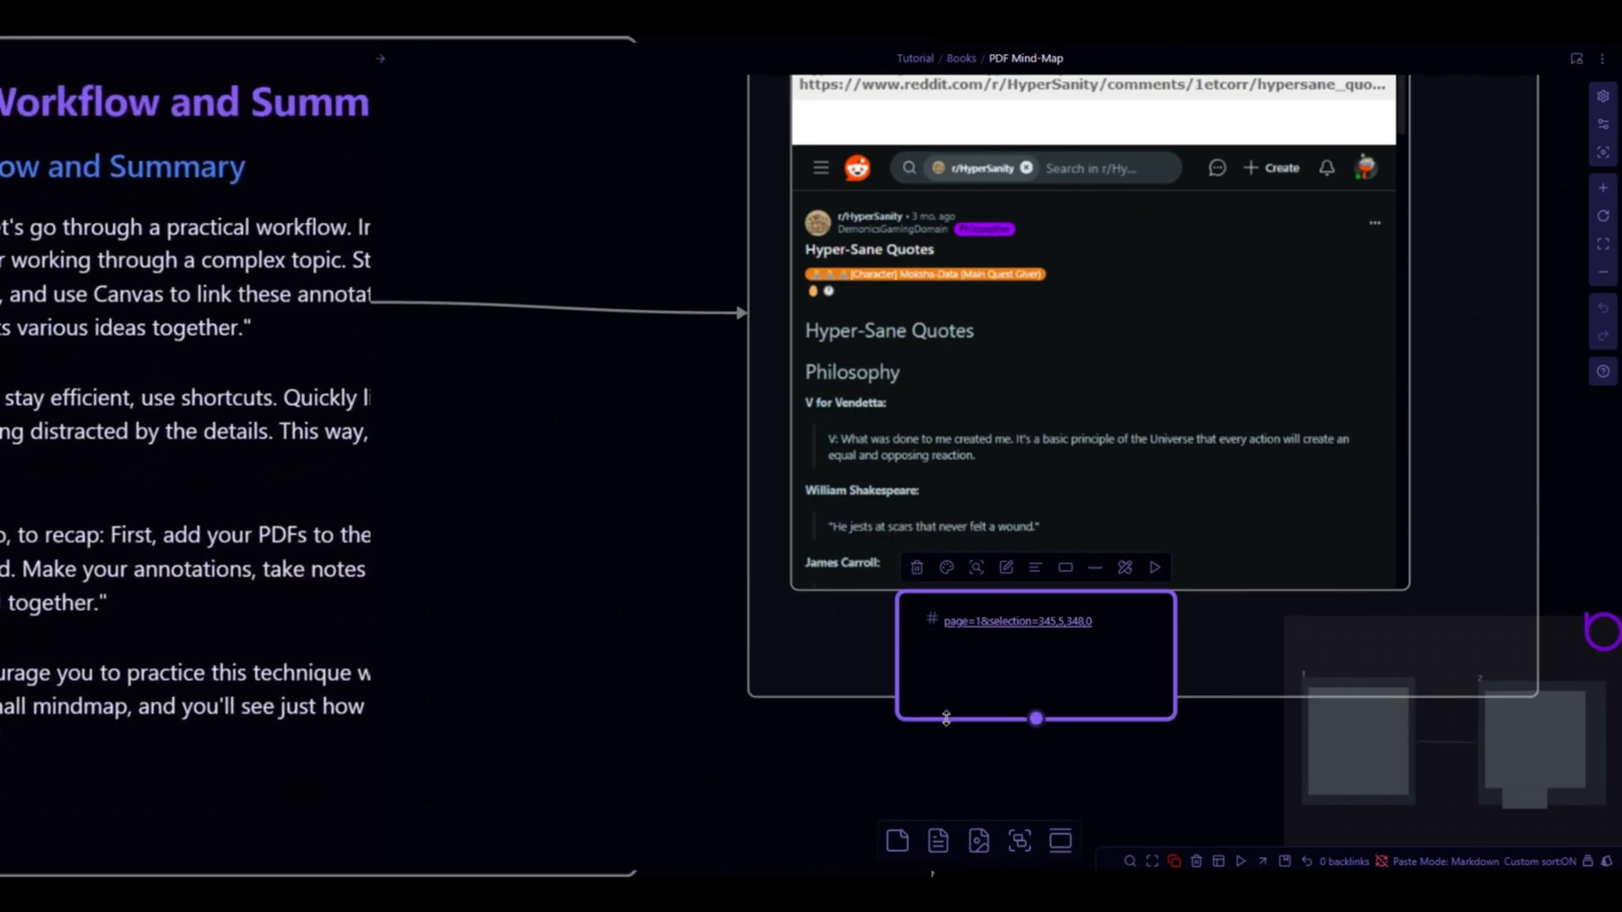
{"action": "left_click_drag", "start_coordinate": [908, 712], "coordinate": [369, 372]}
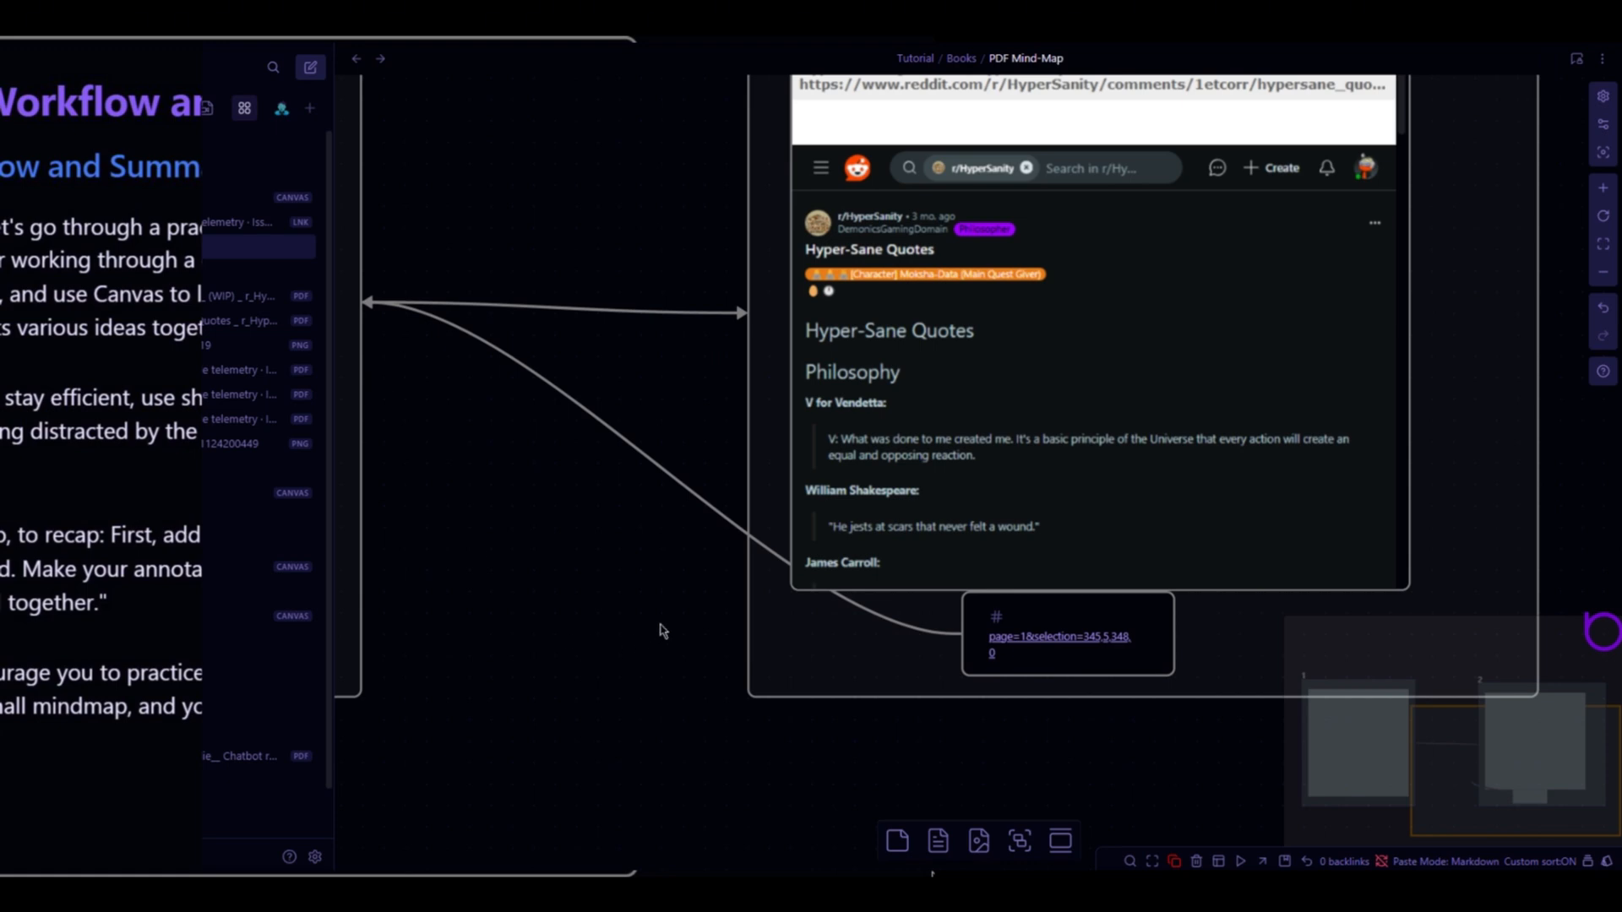
{"action": "left_click_drag", "start_coordinate": [666, 605], "coordinate": [542, 645]}
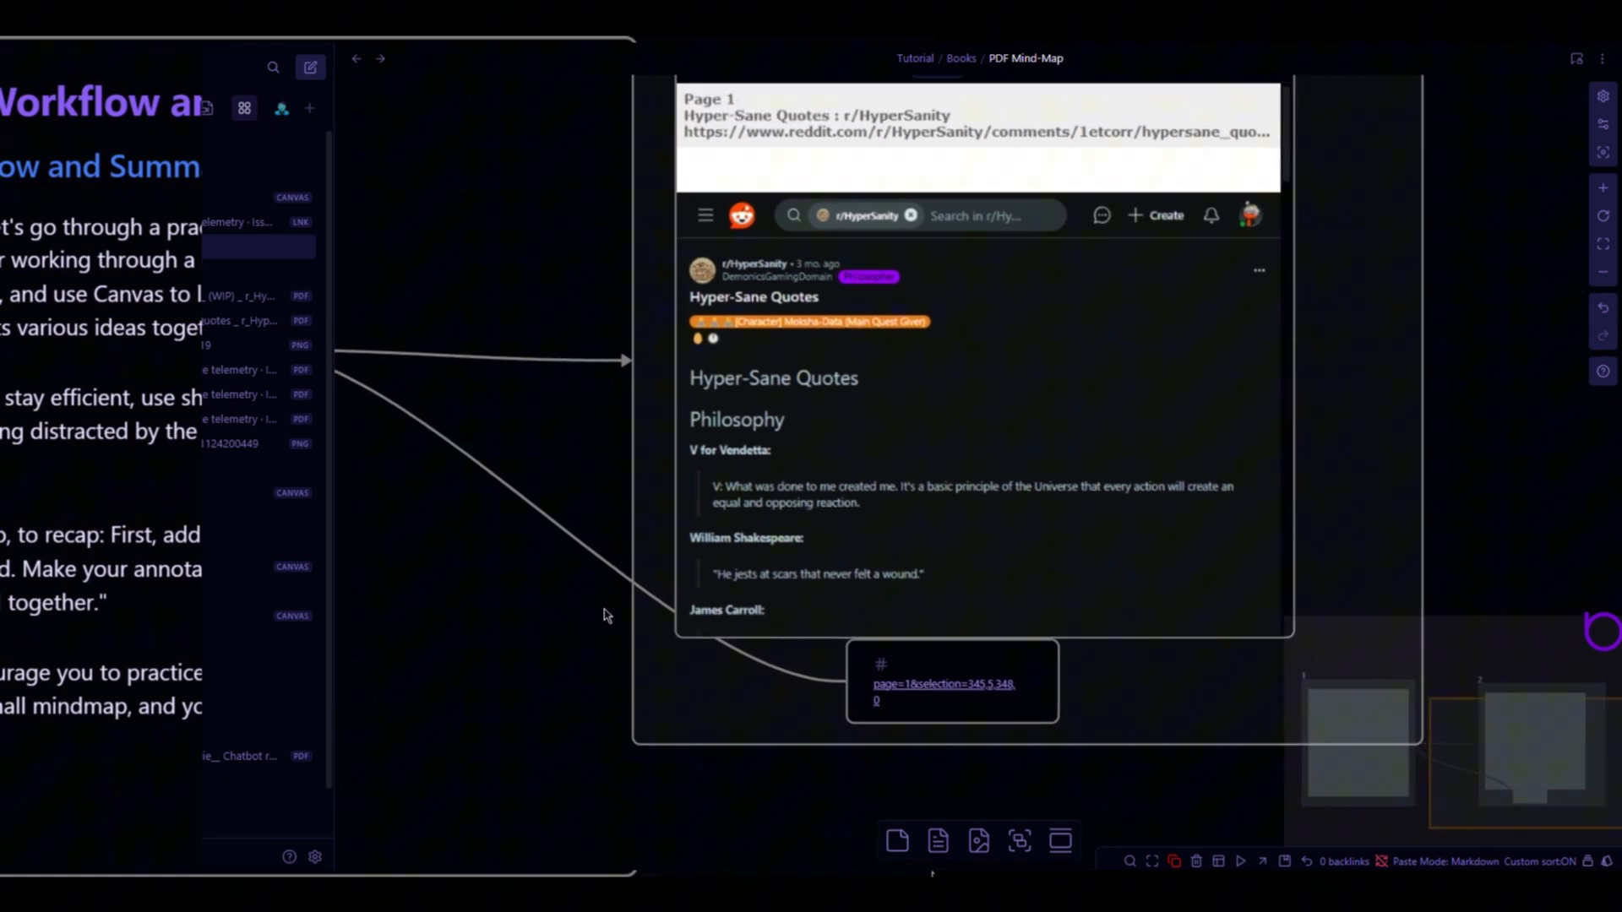
{"action": "scroll", "coordinate": [605, 616], "scroll_direction": "down", "scroll_amount": 5}
{"action": "left_click_drag", "start_coordinate": [660, 431], "coordinate": [544, 496]}
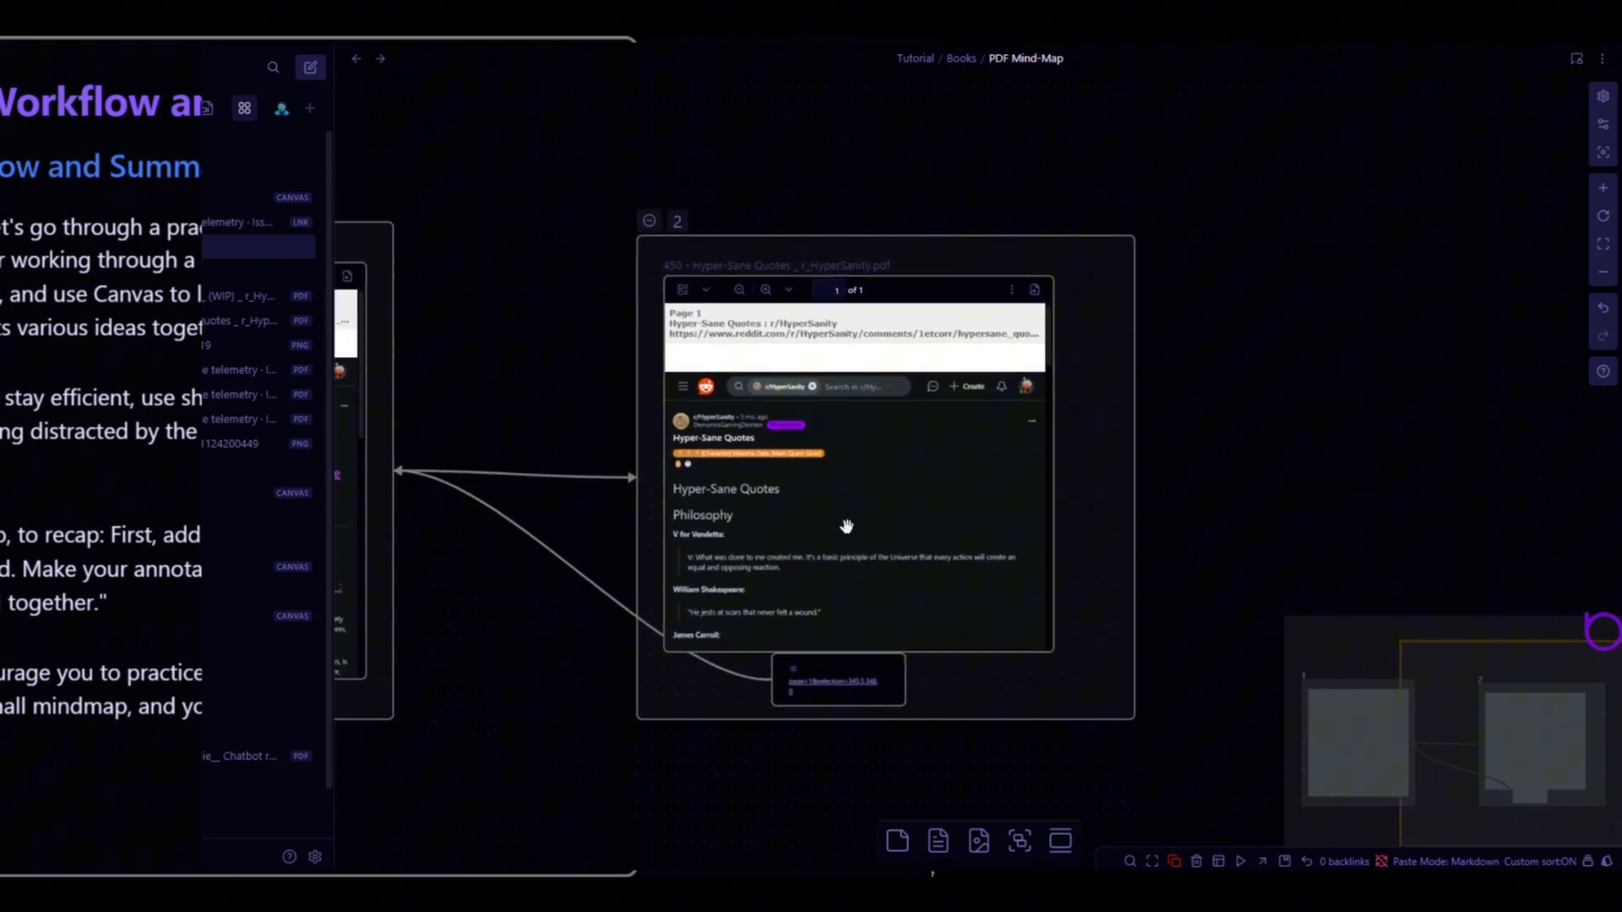
- Open the options menu of the Hyper-Sane Quotes PDF card in group 2
{"action": "left_click", "coordinate": [1016, 292]}
{"action": "left_click", "coordinate": [1012, 291]}
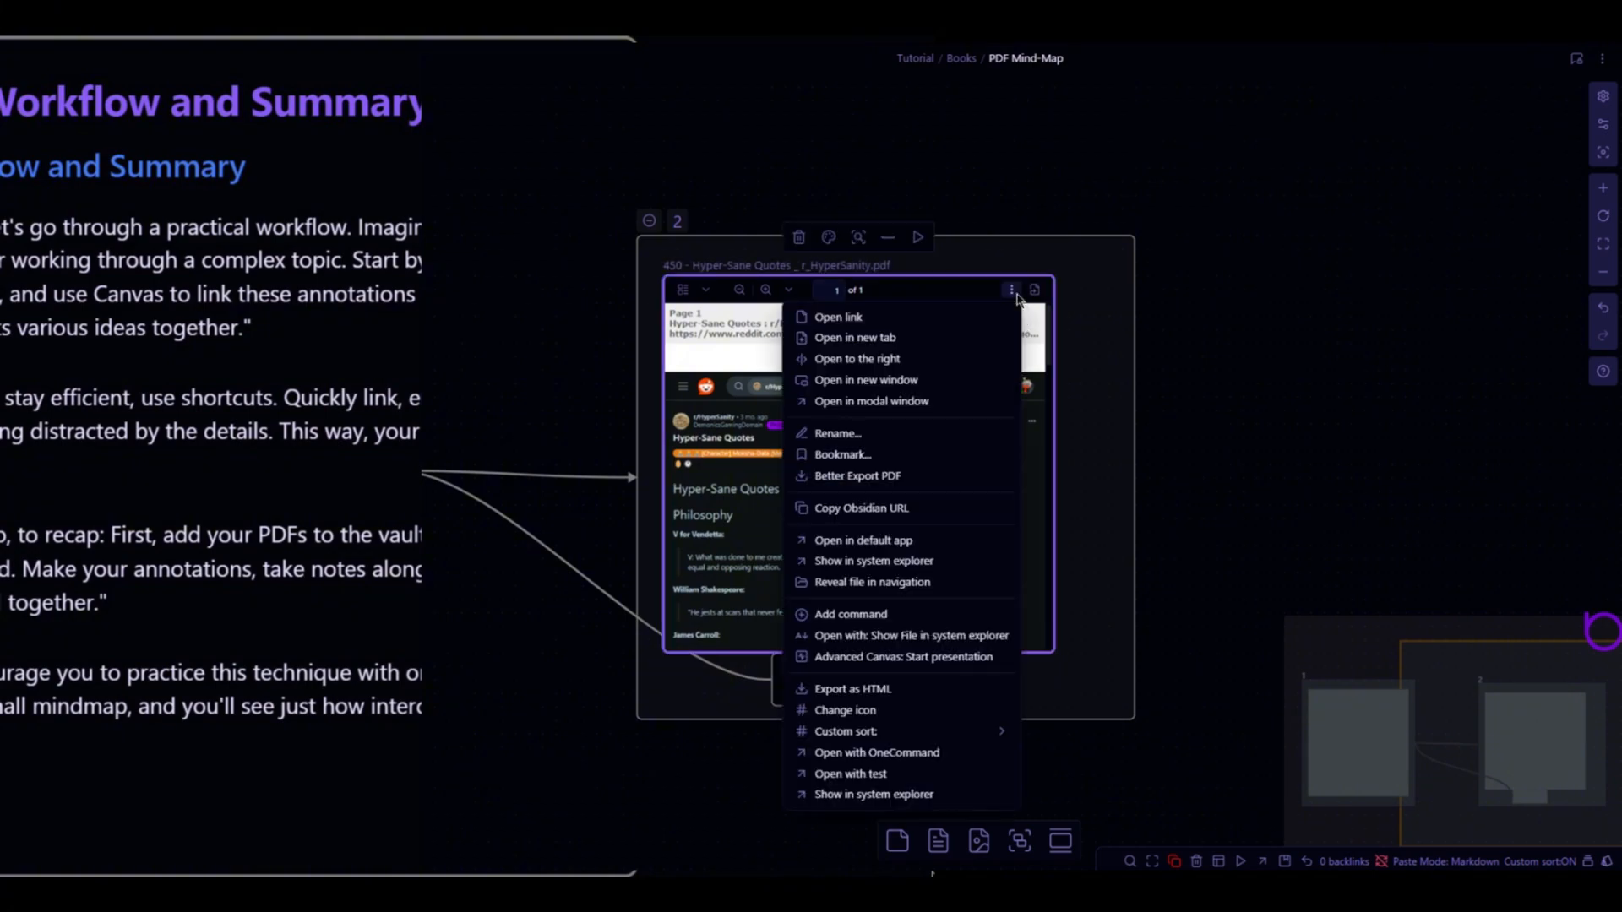
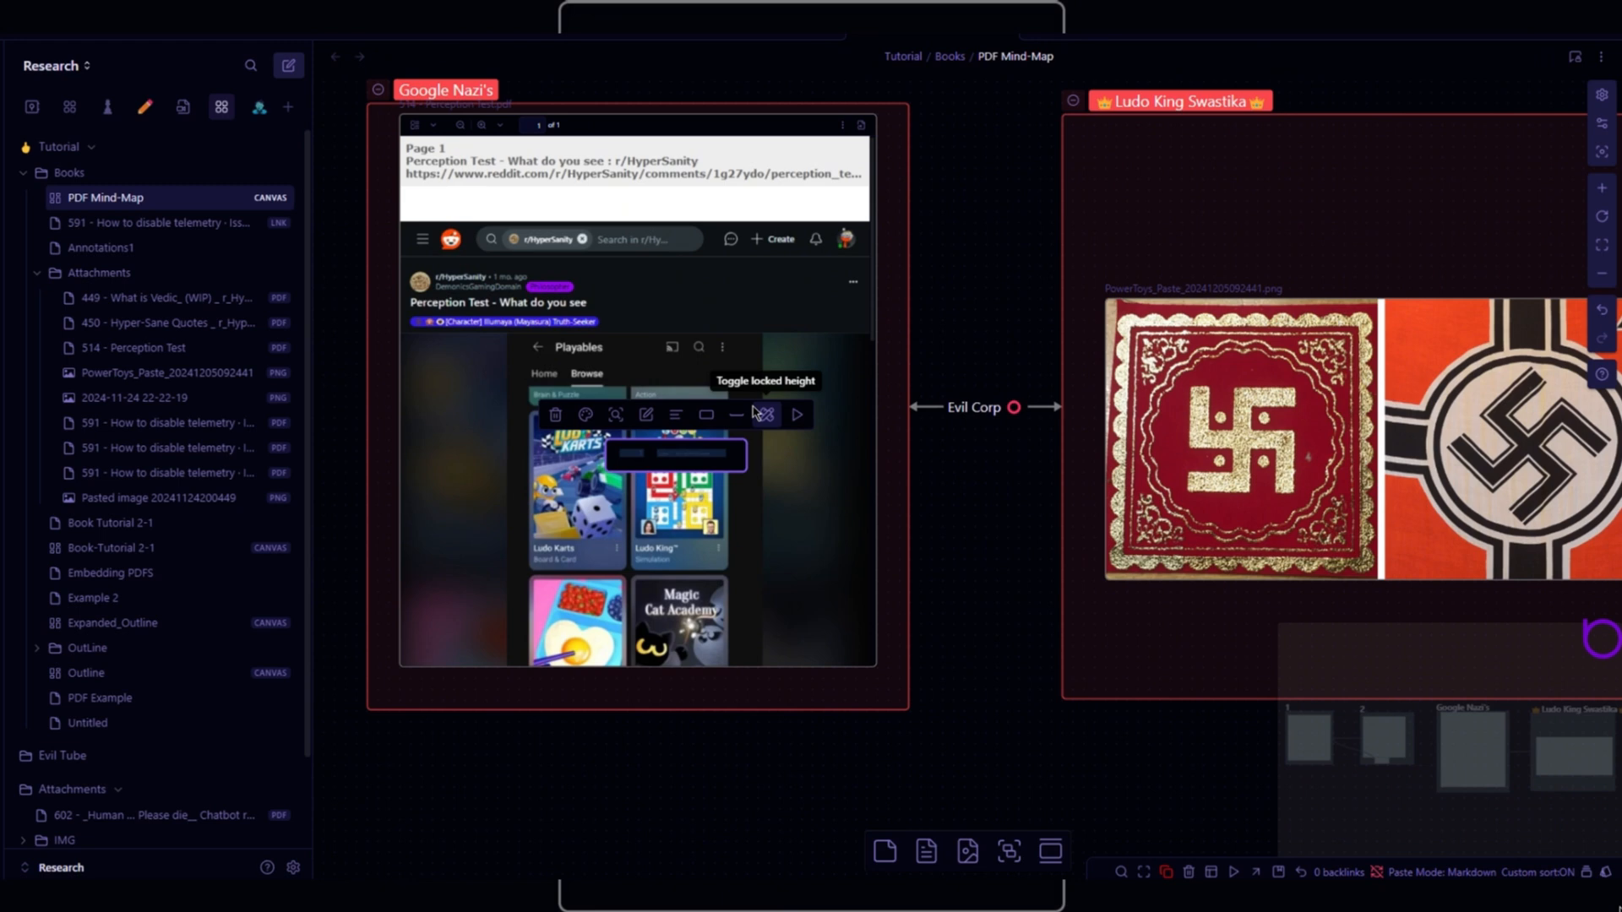
- Write the card text as a "Do you see it?" heading followed by a "They are literal Nazi" heading
{"action": "key", "text": "BackSpace"}
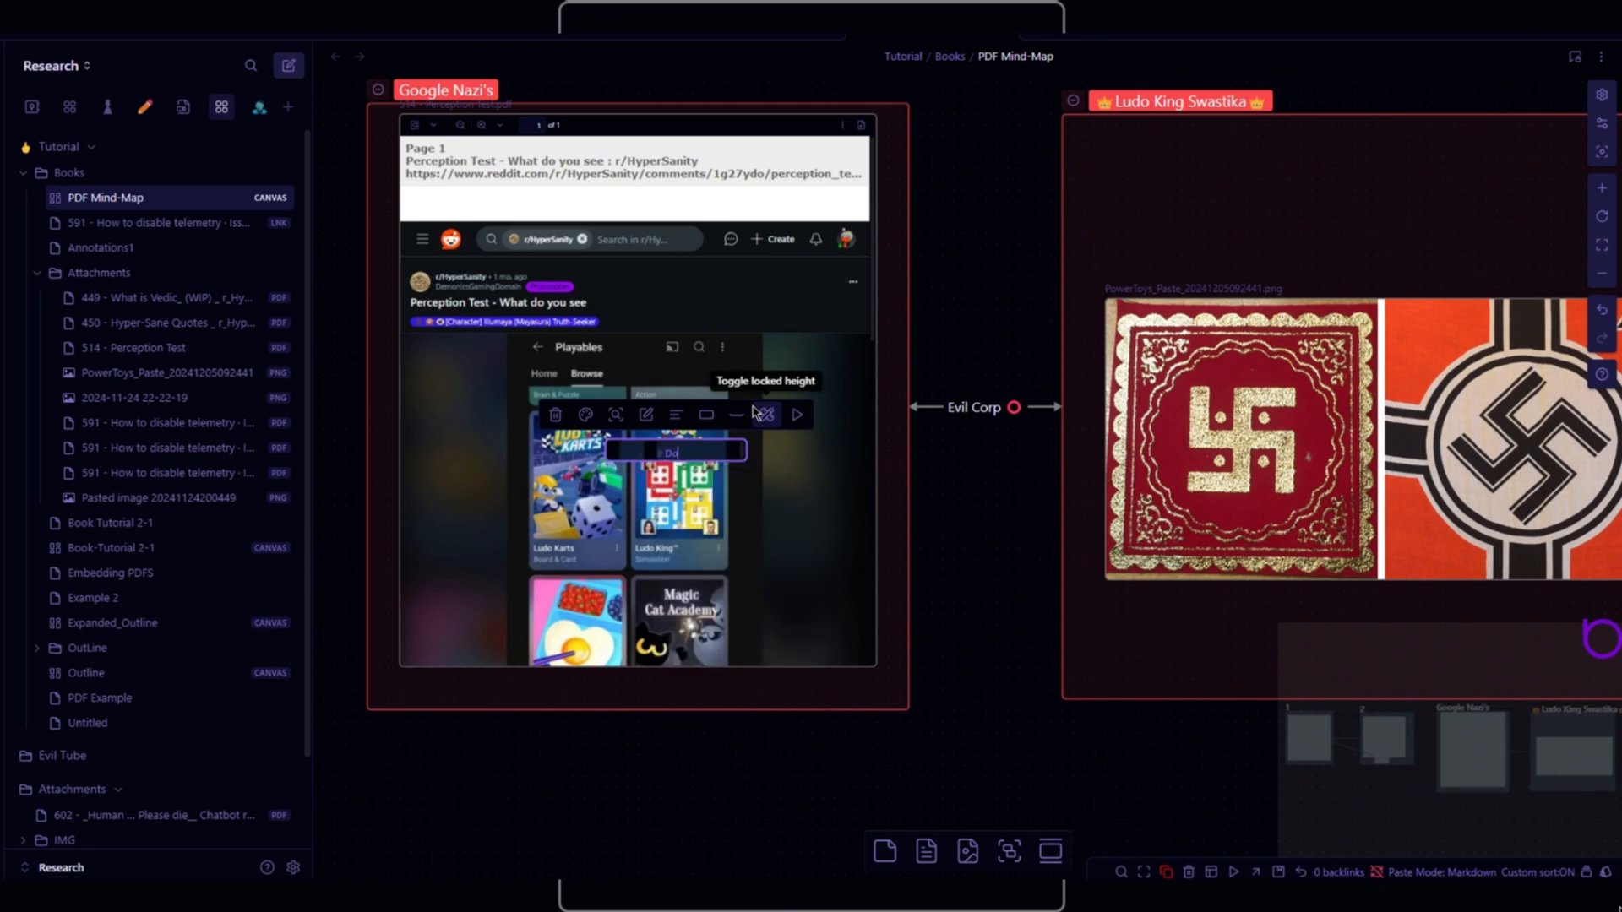
{"action": "type", "text": "## Do you see it?"}
{"action": "key", "text": "Return"}
{"action": "type", "text": "Th"}
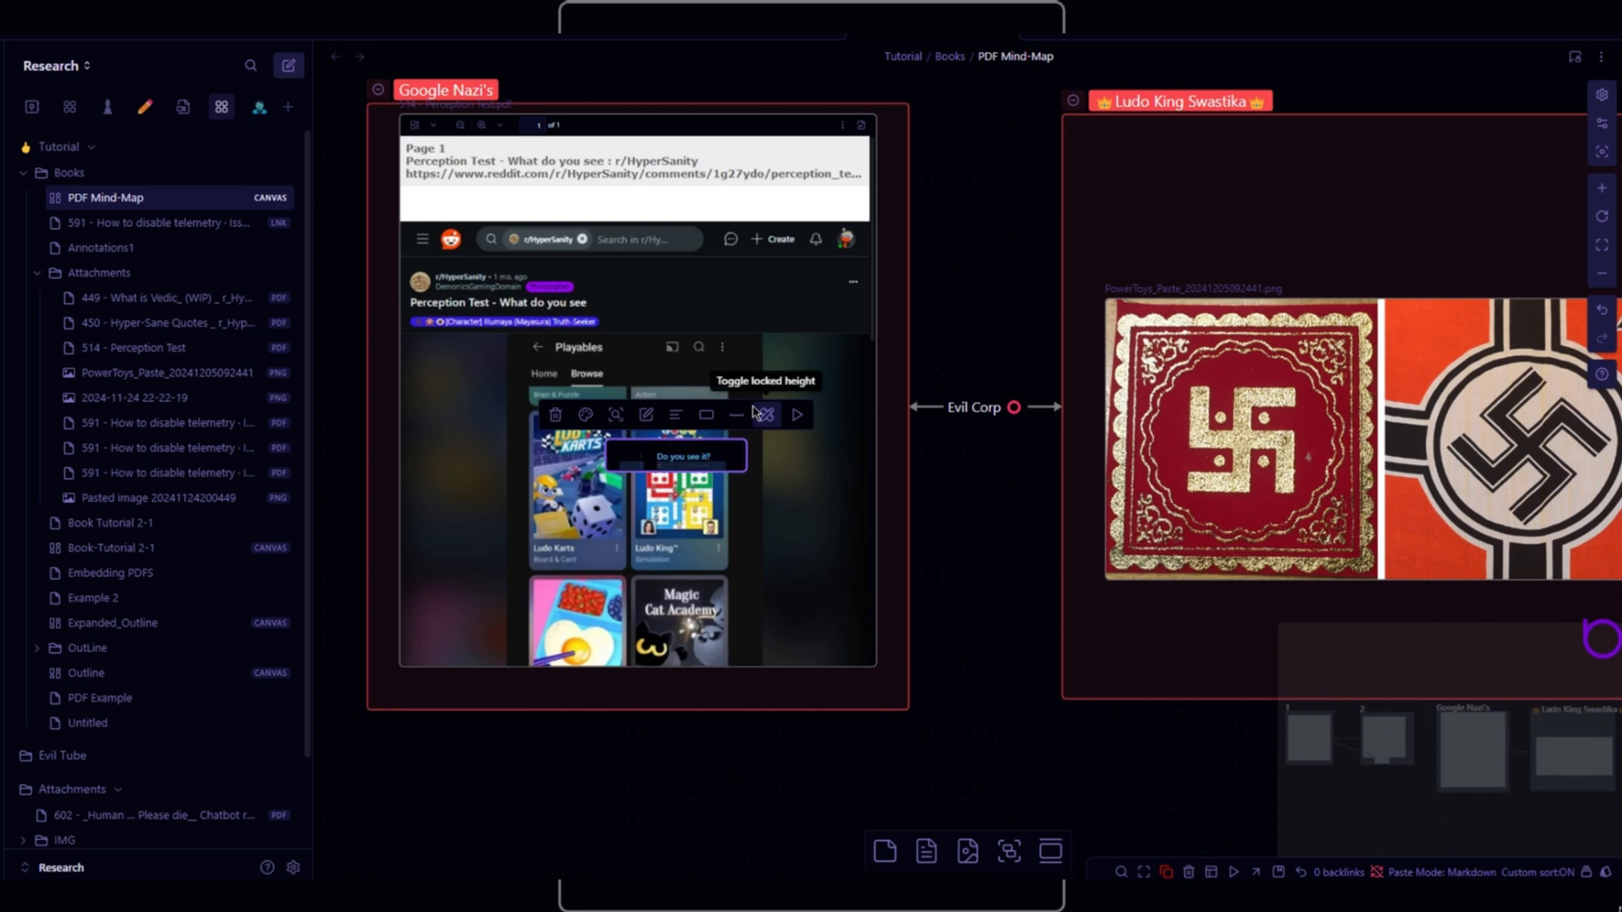
{"action": "type", "text": "## T"}
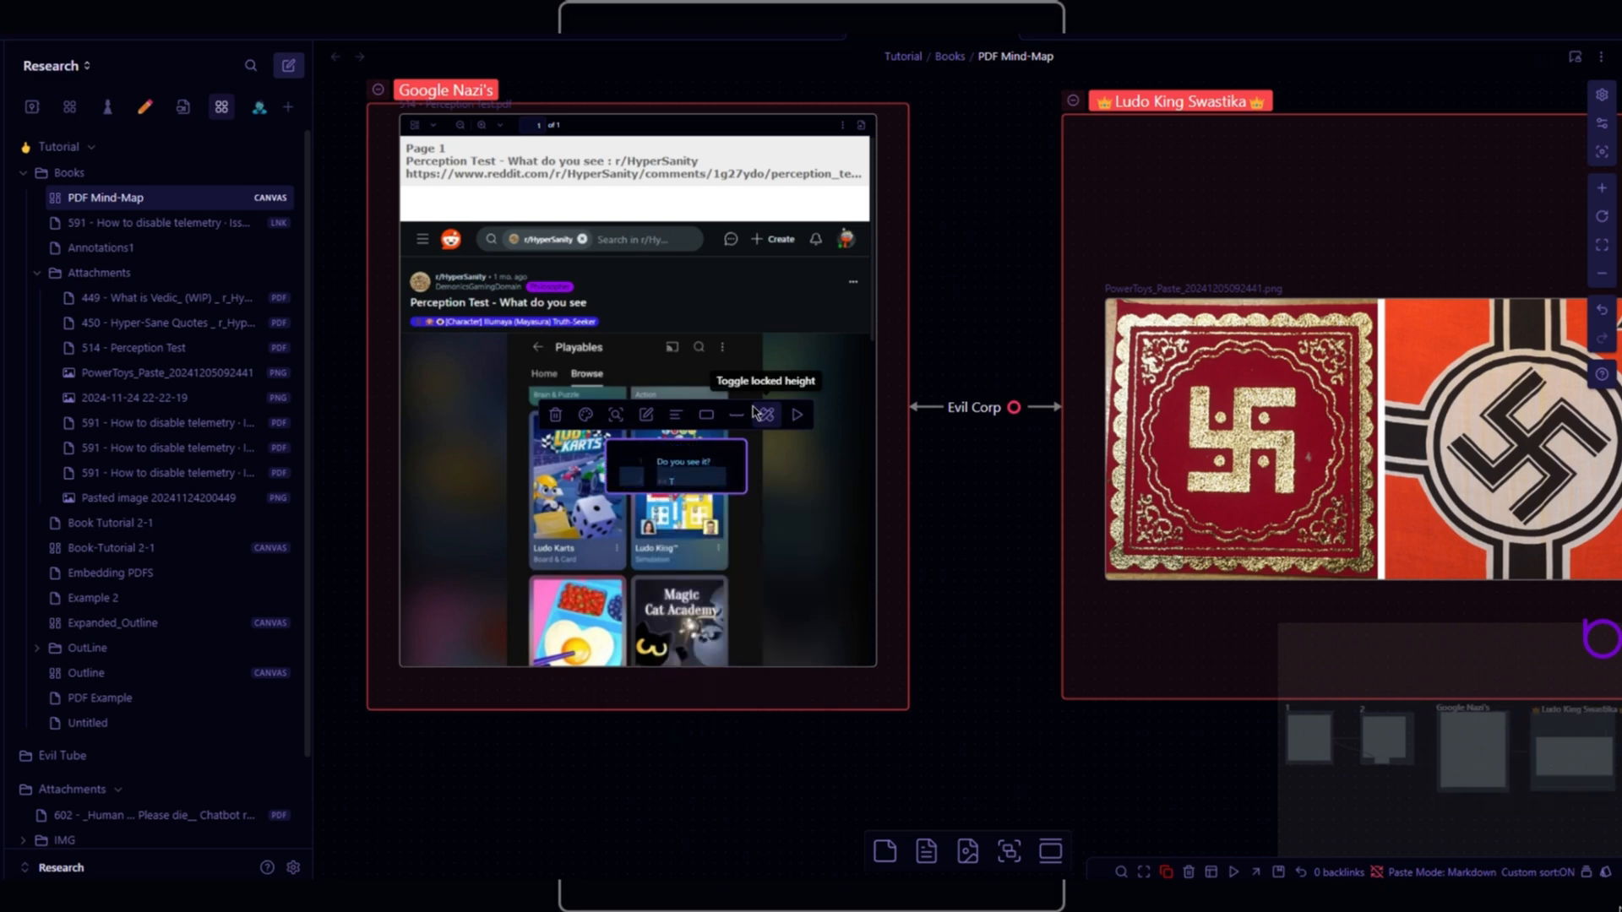
{"action": "type", "text": "hey are literal Nazi"}
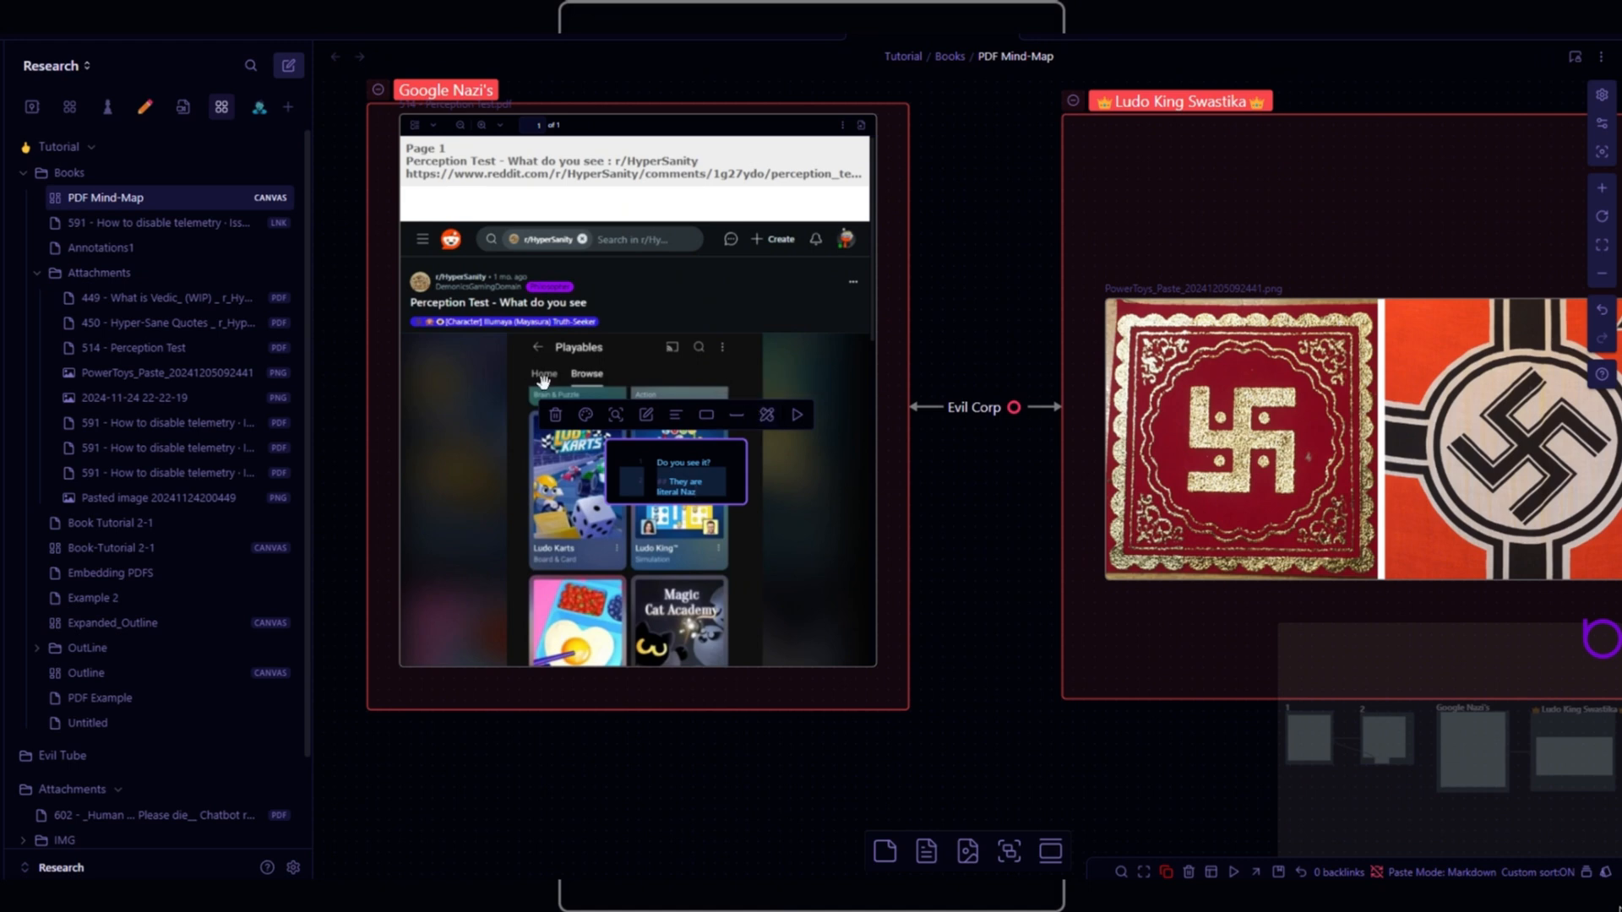
- Enlarge the text card and move it up beside the Evil Corp connection
{"action": "left_click_drag", "start_coordinate": [747, 506], "coordinate": [801, 514]}
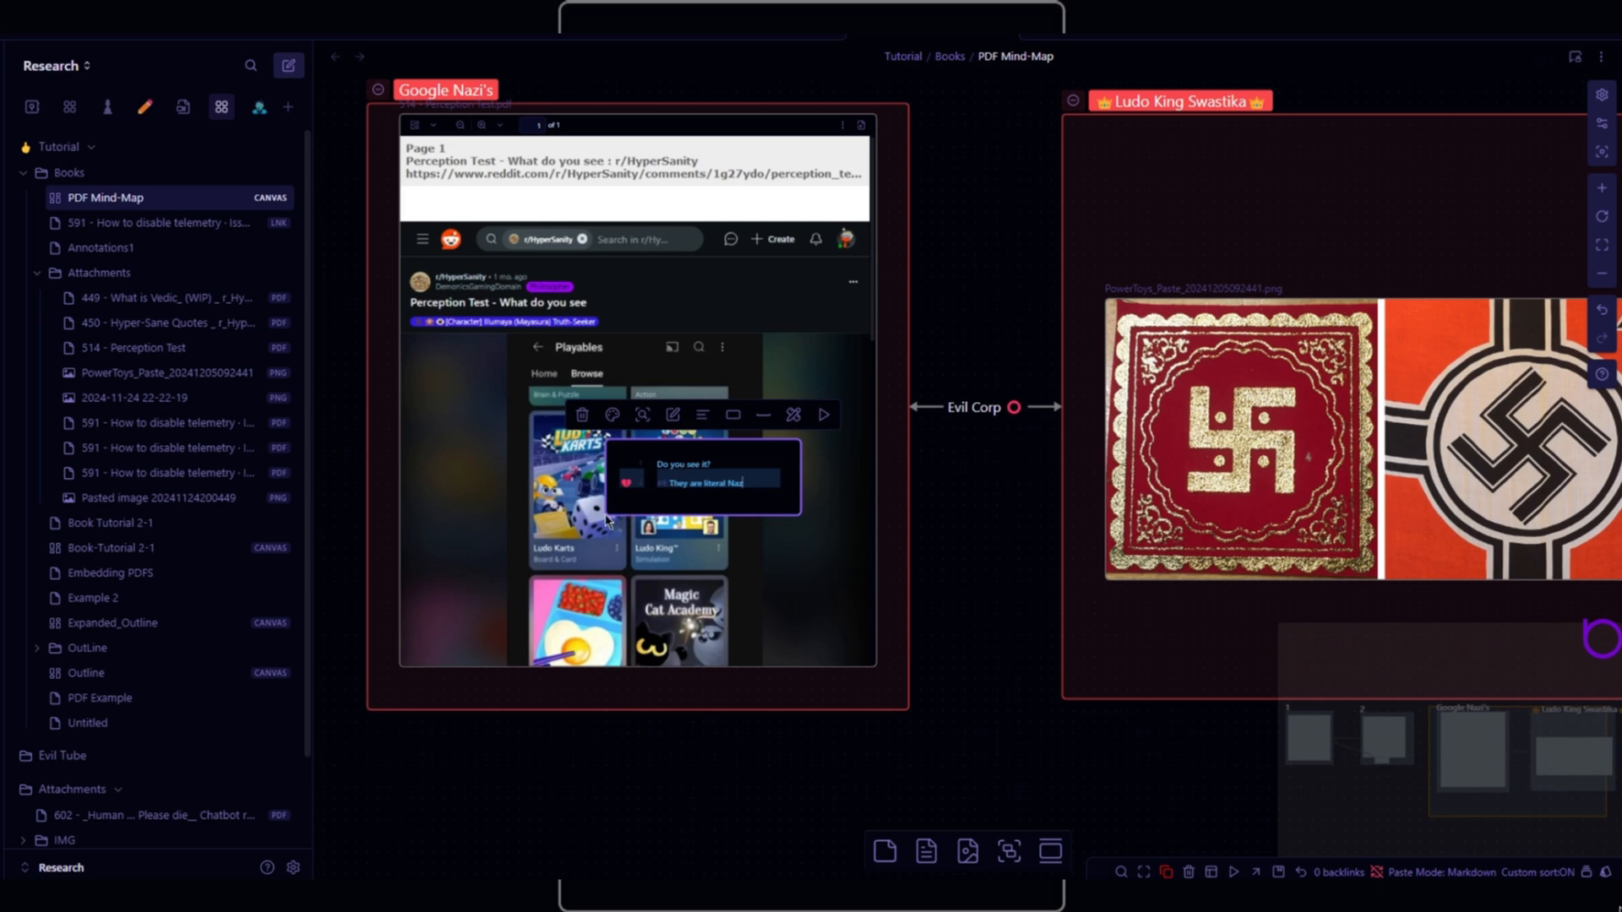
{"action": "left_click", "coordinate": [858, 504]}
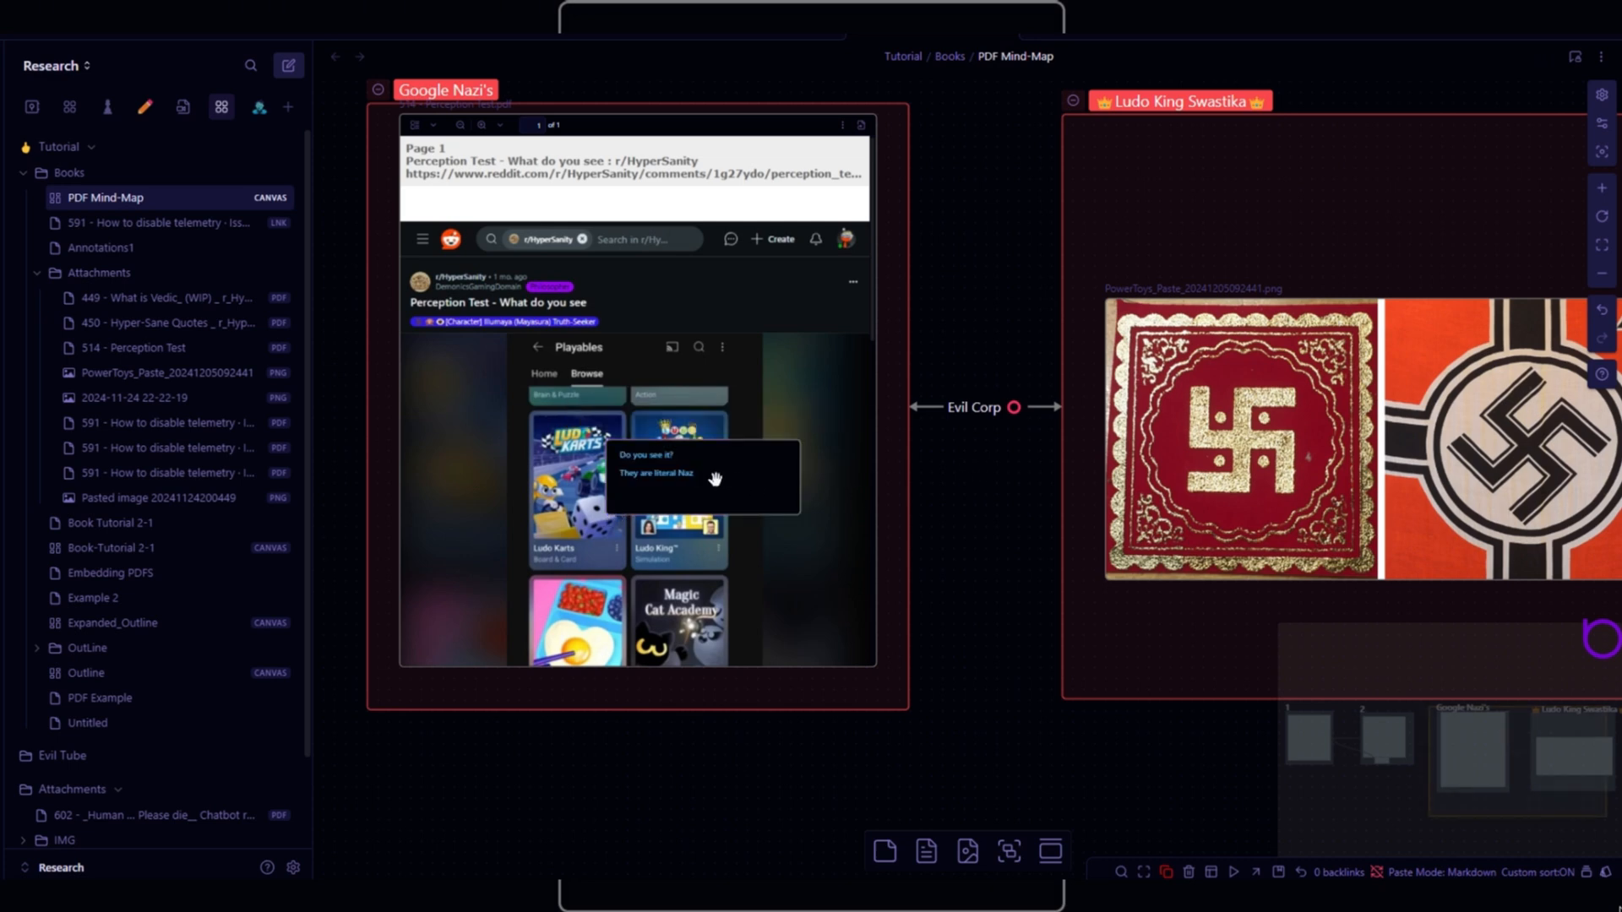
{"action": "left_click_drag", "start_coordinate": [727, 479], "coordinate": [884, 398]}
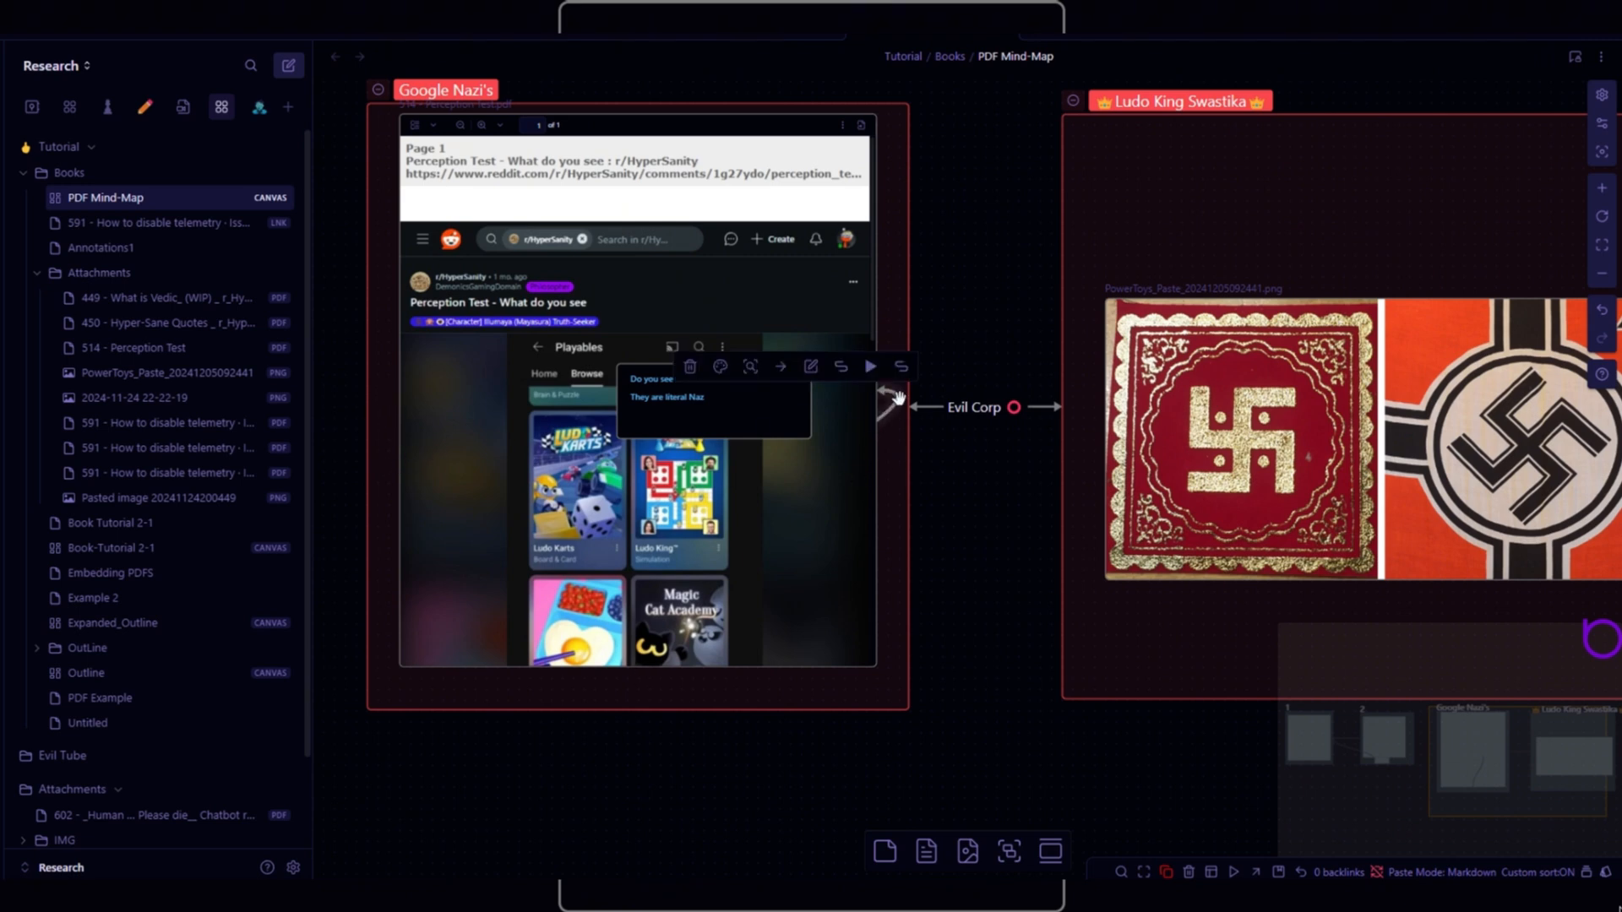
- Colour the text card and the Evil Corp connection yellow
{"action": "left_click", "coordinate": [720, 368]}
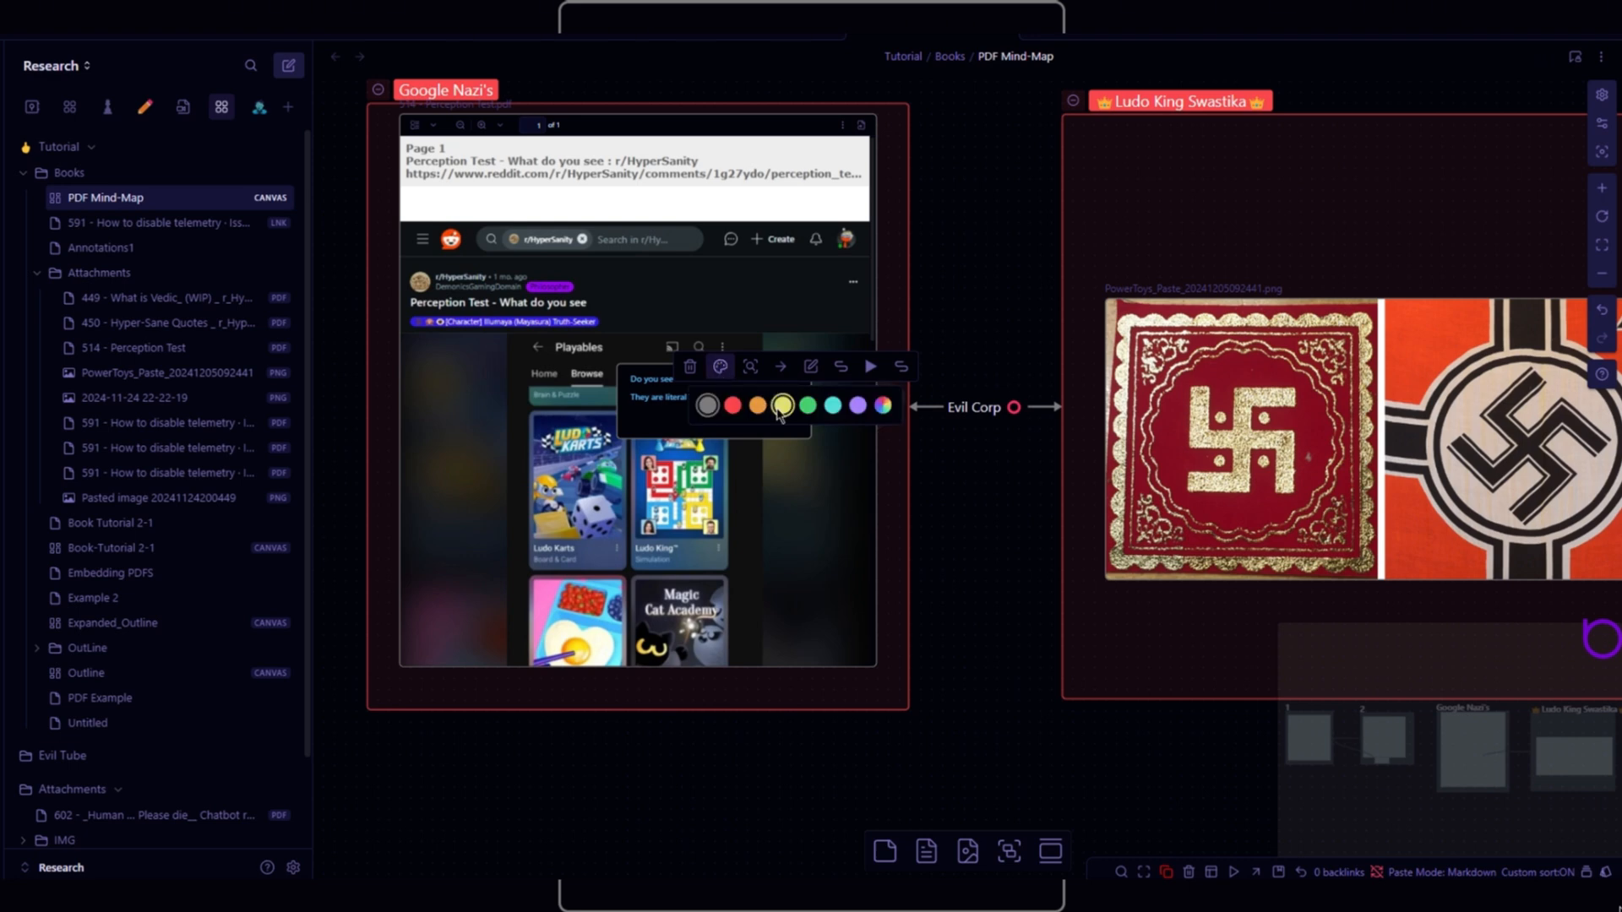
{"action": "left_click", "coordinate": [783, 406]}
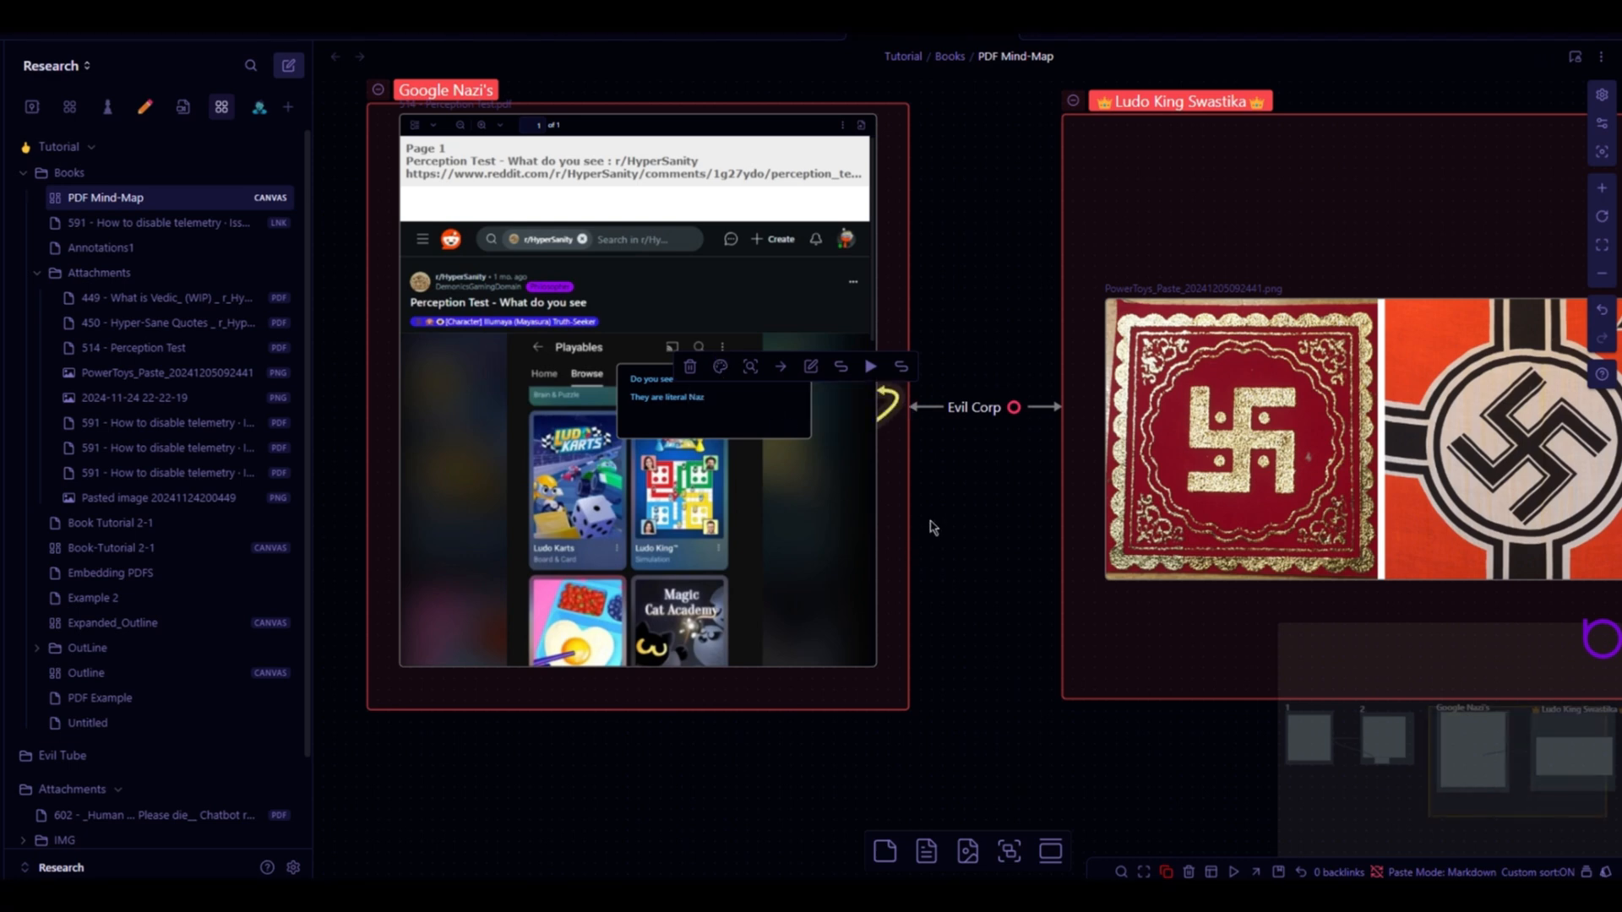
{"action": "left_click", "coordinate": [929, 409]}
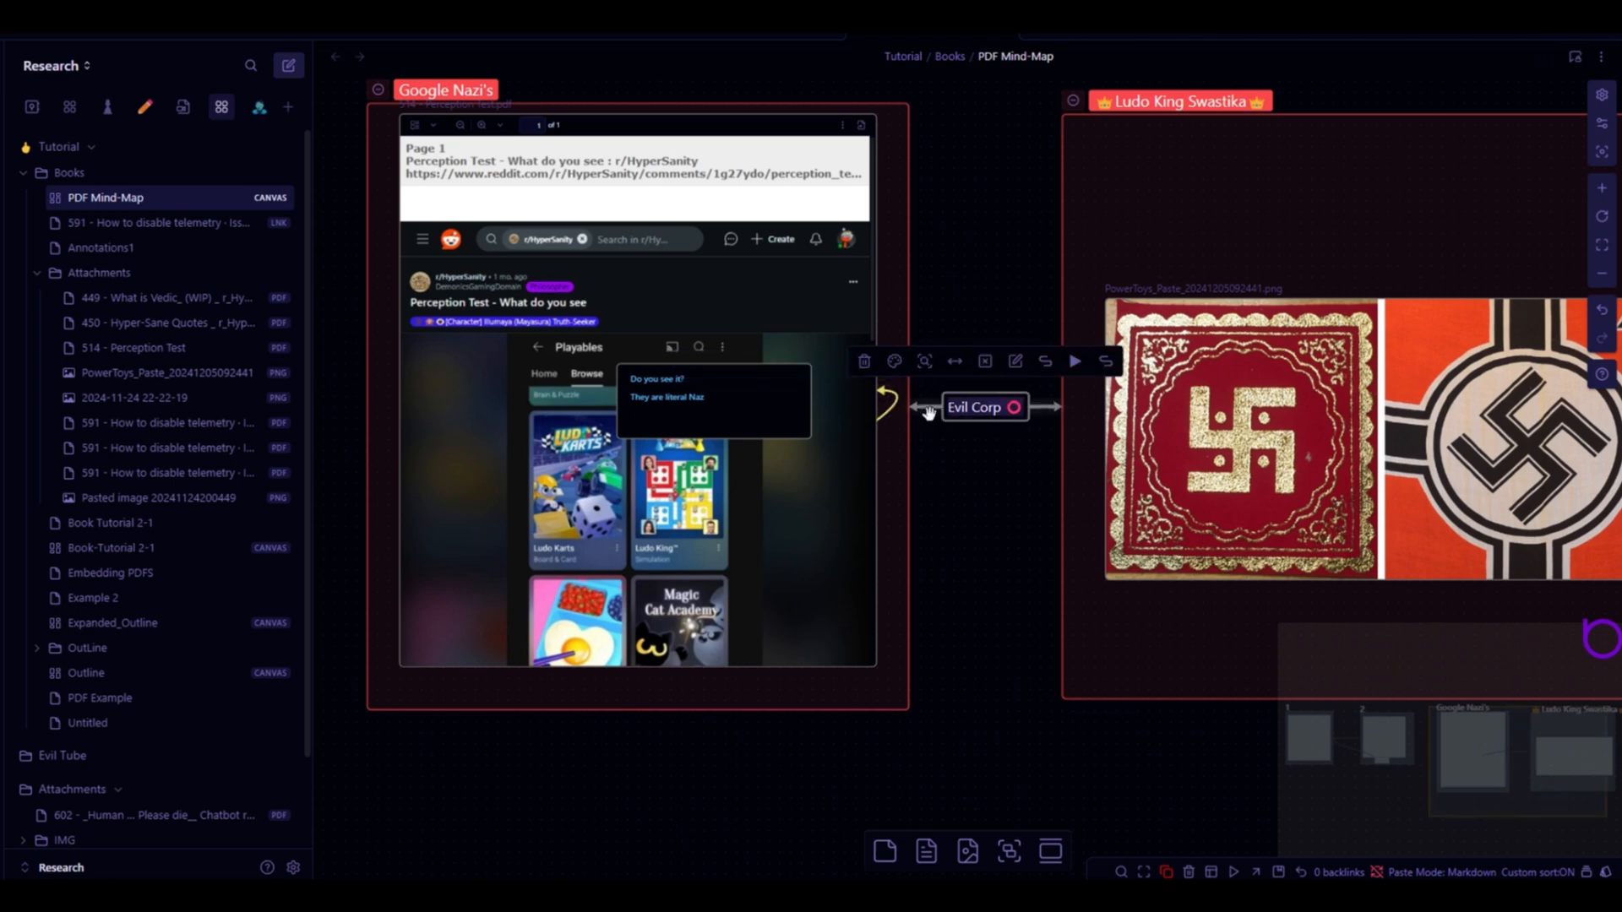
{"action": "left_click", "coordinate": [894, 362]}
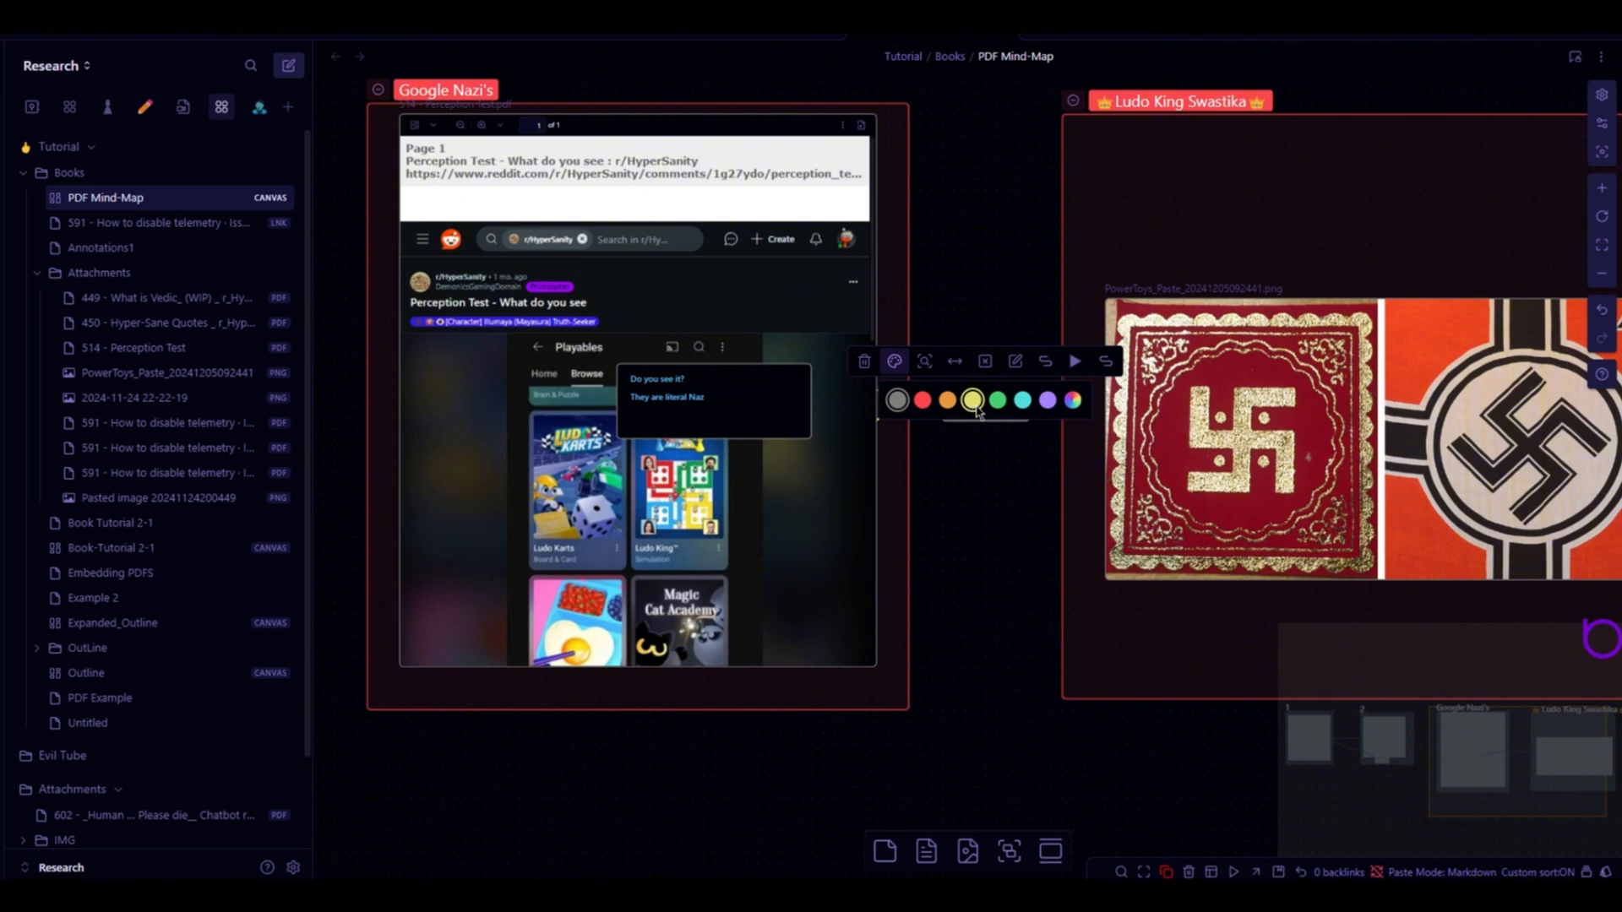
{"action": "left_click", "coordinate": [974, 402]}
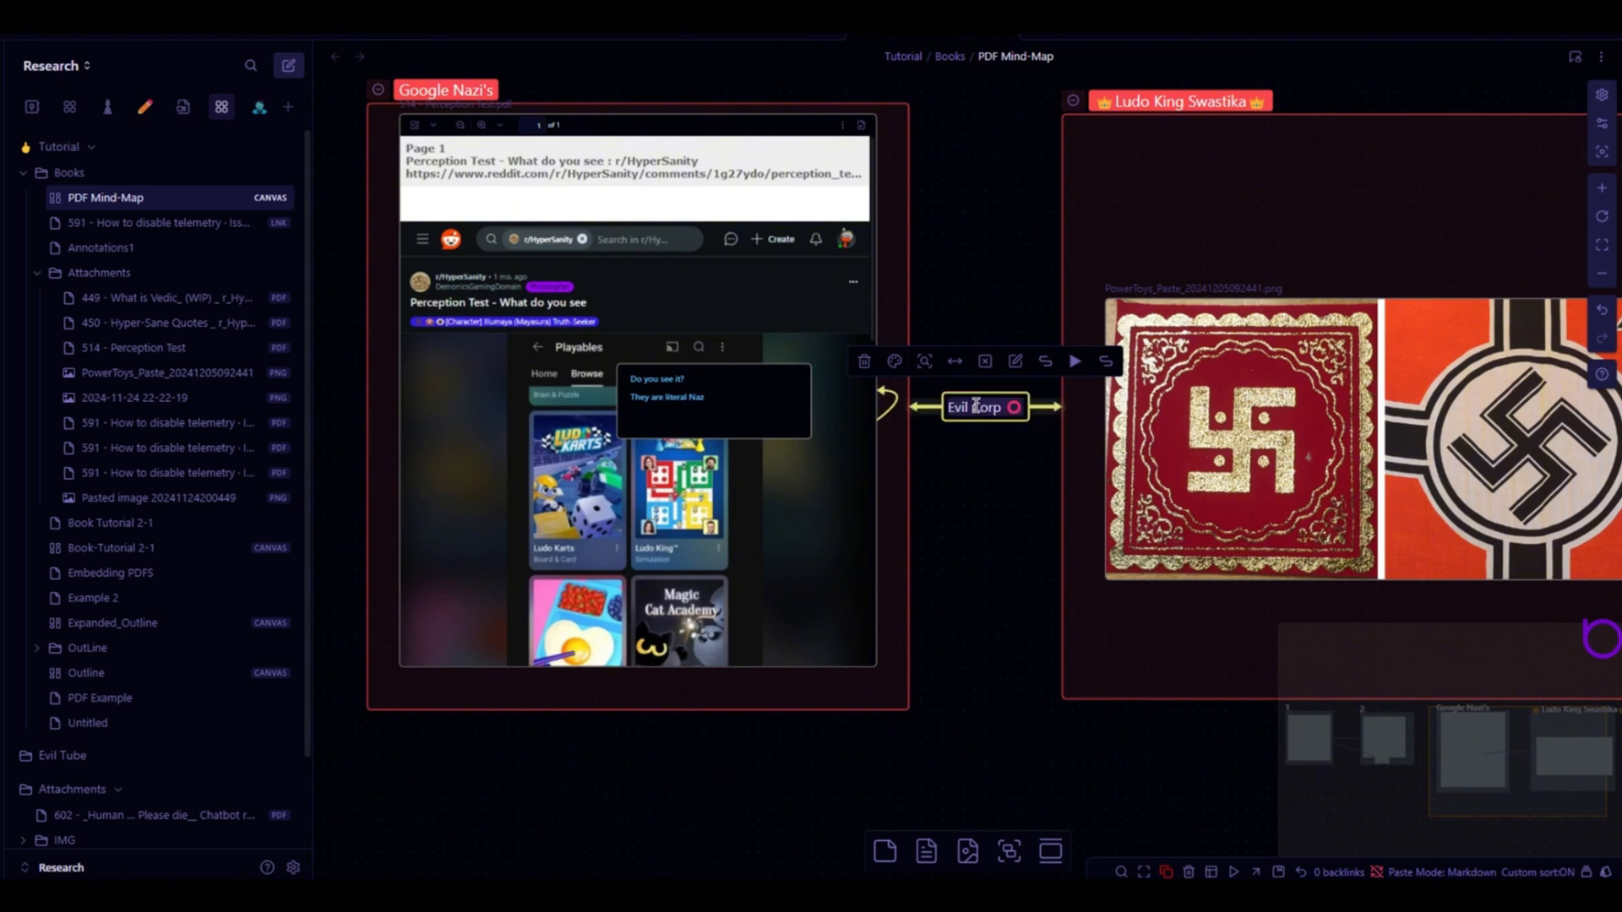
{"action": "left_click", "coordinate": [943, 497]}
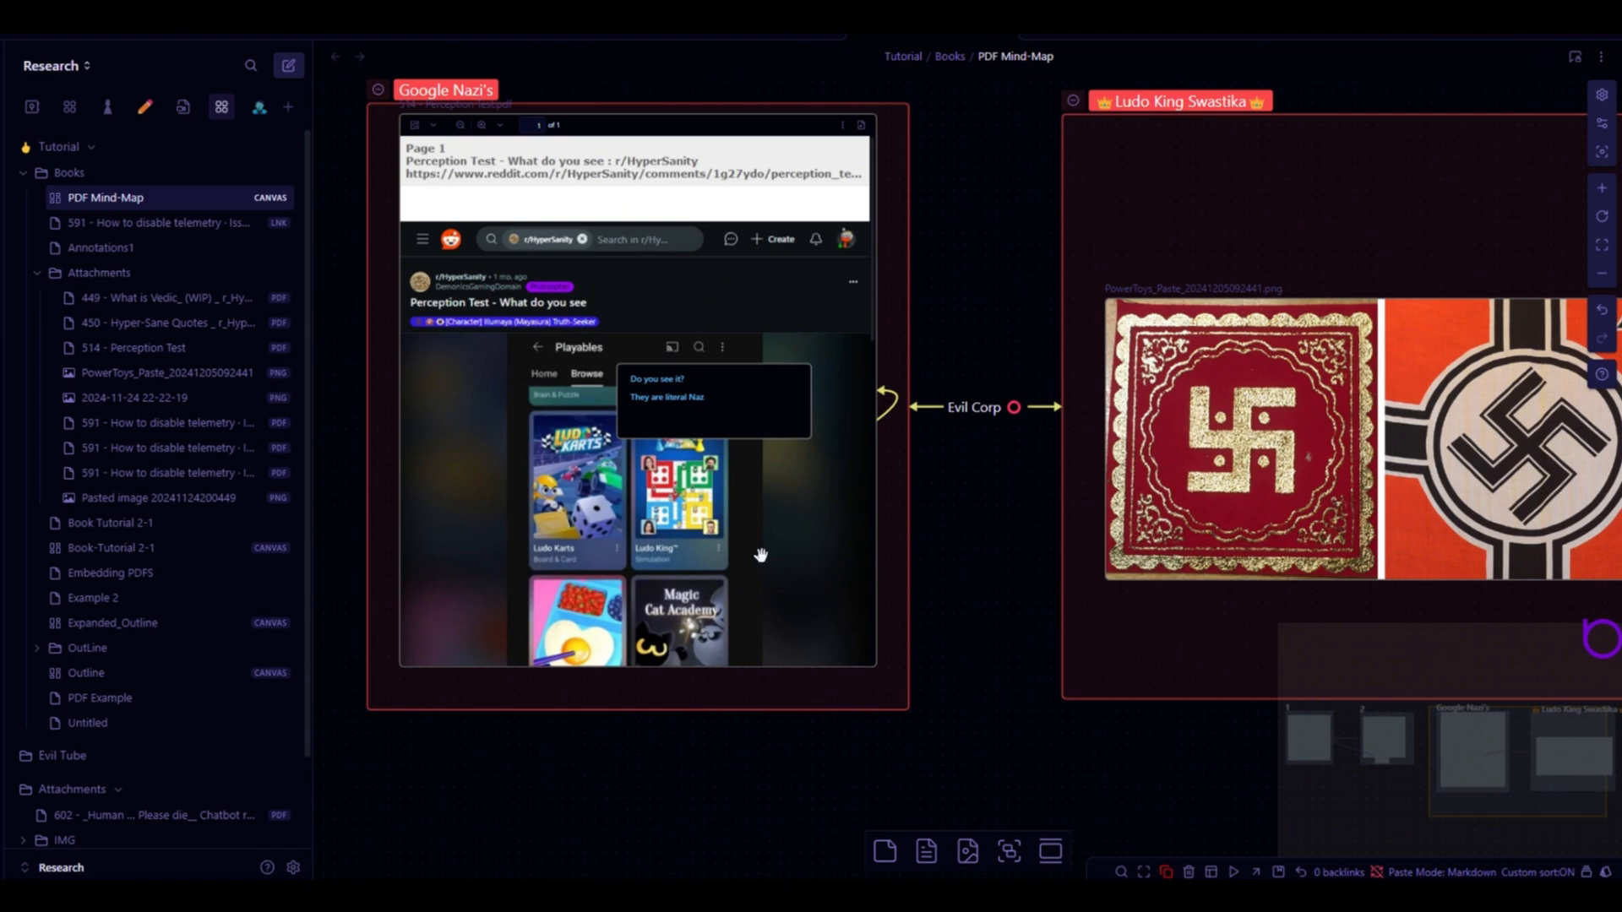
{"action": "scroll", "coordinate": [762, 556], "scroll_direction": "up", "scroll_amount": 3}
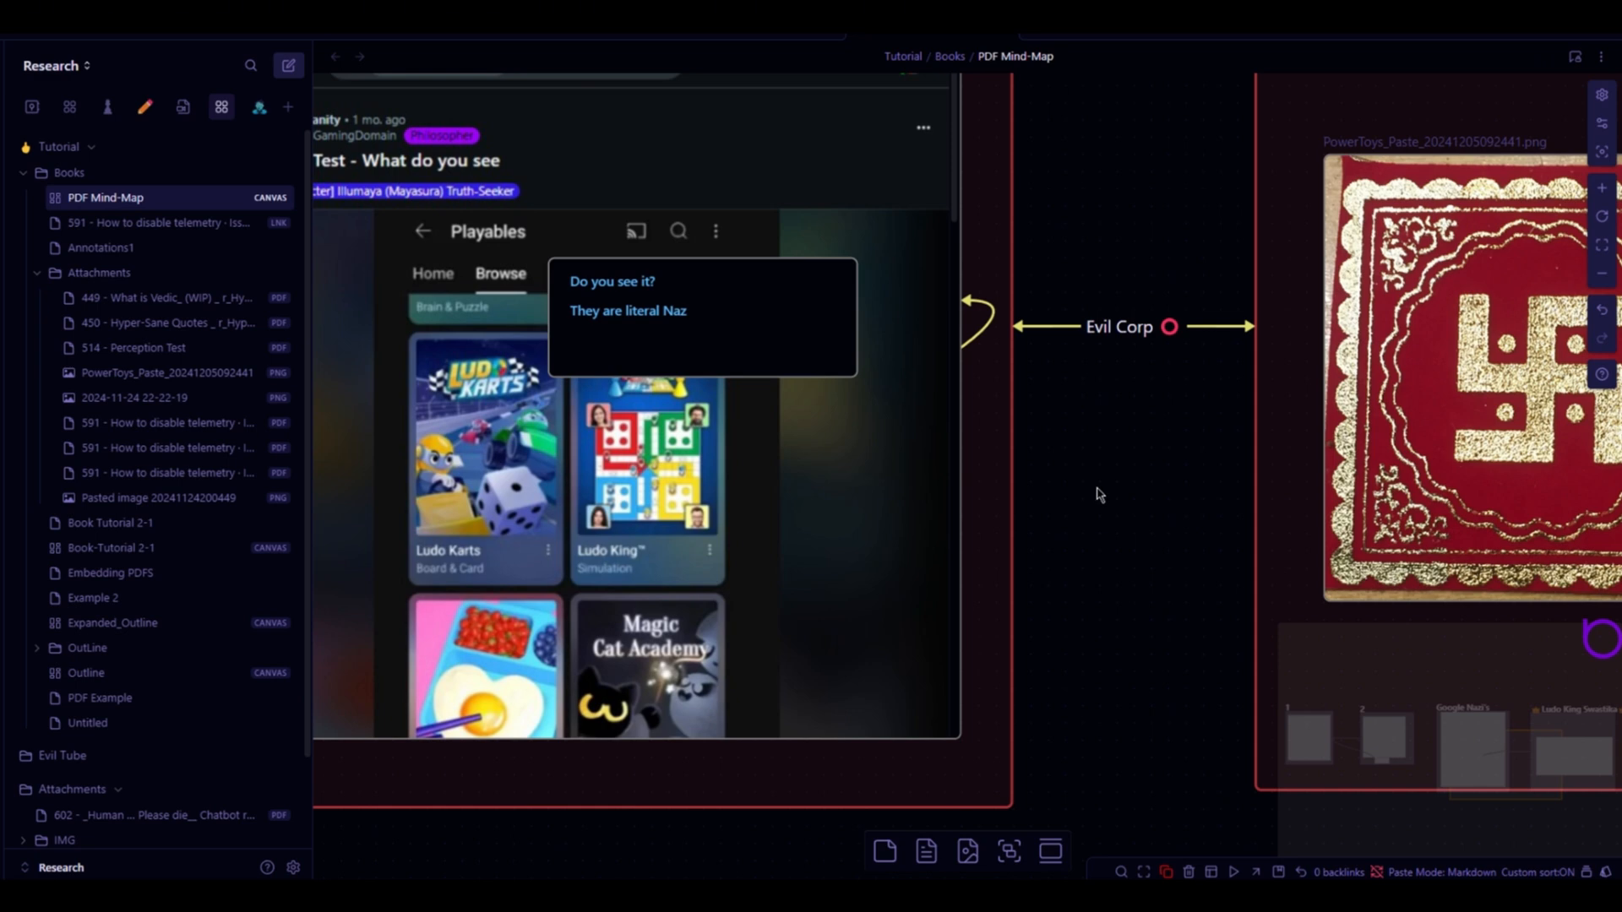
{"action": "scroll", "coordinate": [1113, 487], "scroll_direction": "down", "scroll_amount": 2}
{"action": "left_click_drag", "start_coordinate": [1112, 488], "coordinate": [840, 510]}
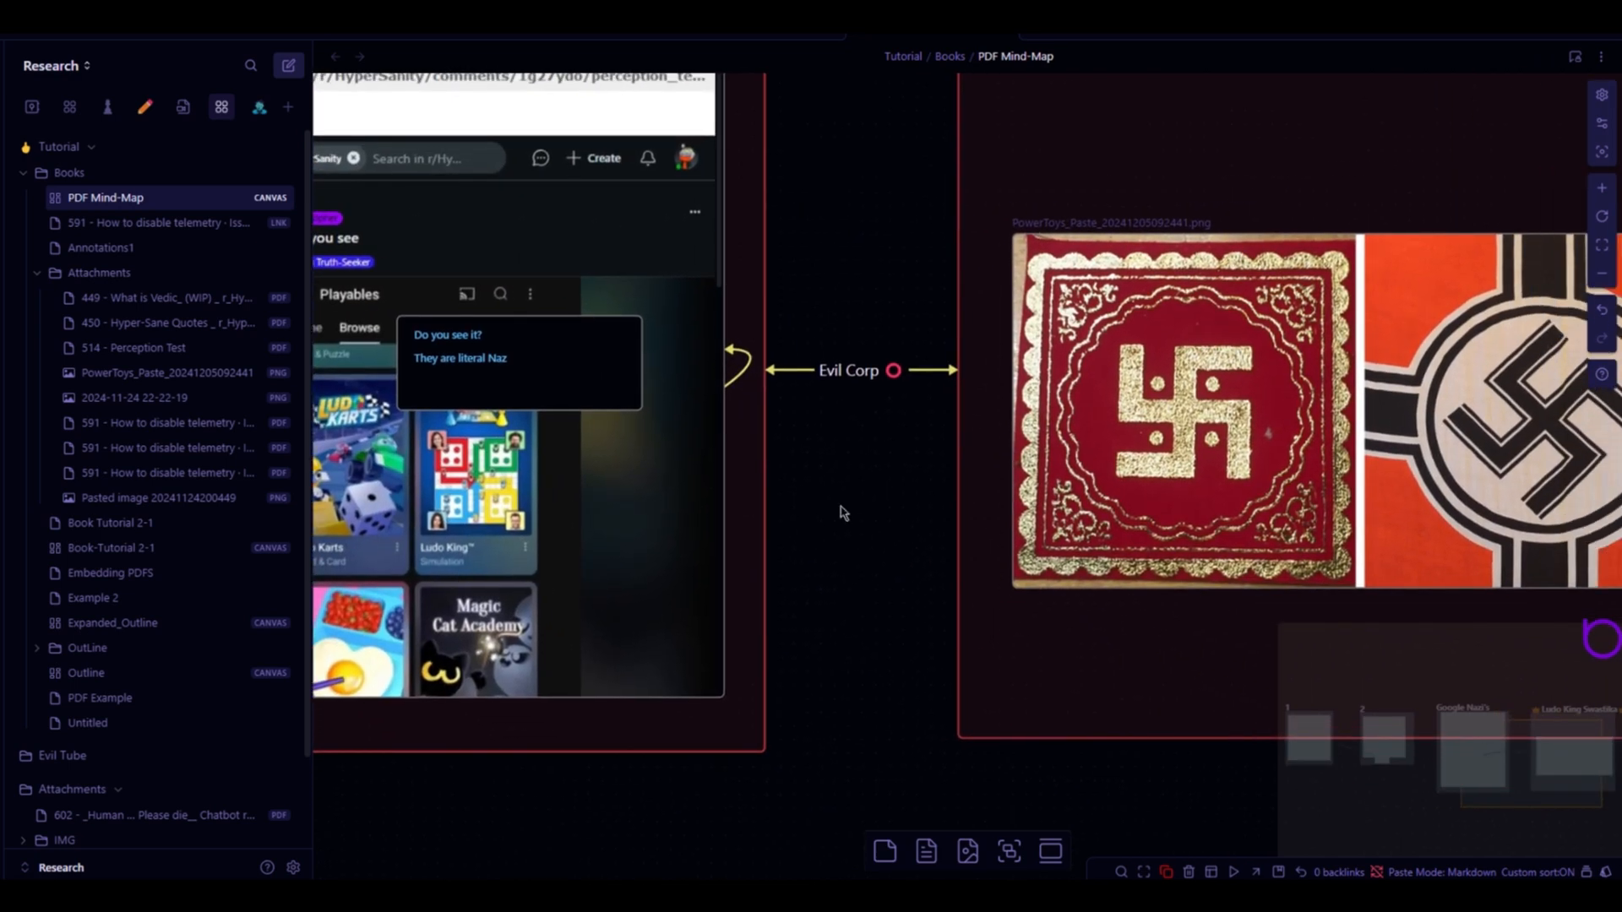
{"action": "scroll", "coordinate": [844, 511], "scroll_direction": "down", "scroll_amount": 2}
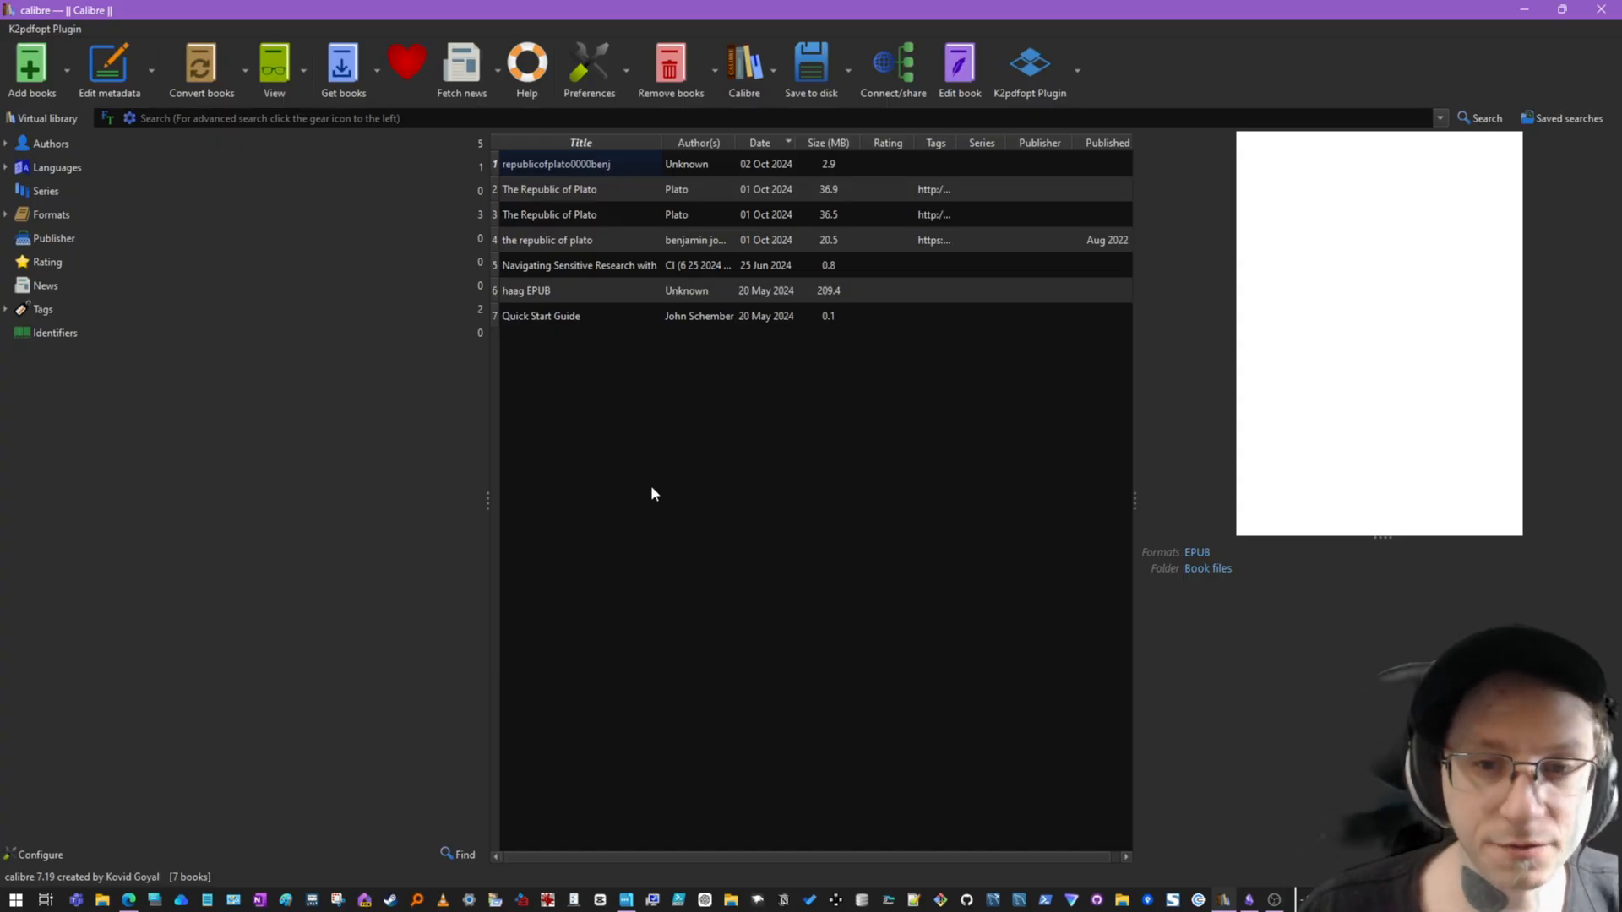
- Switch to Calibre and restart its content server
{"action": "left_click", "coordinate": [923, 76]}
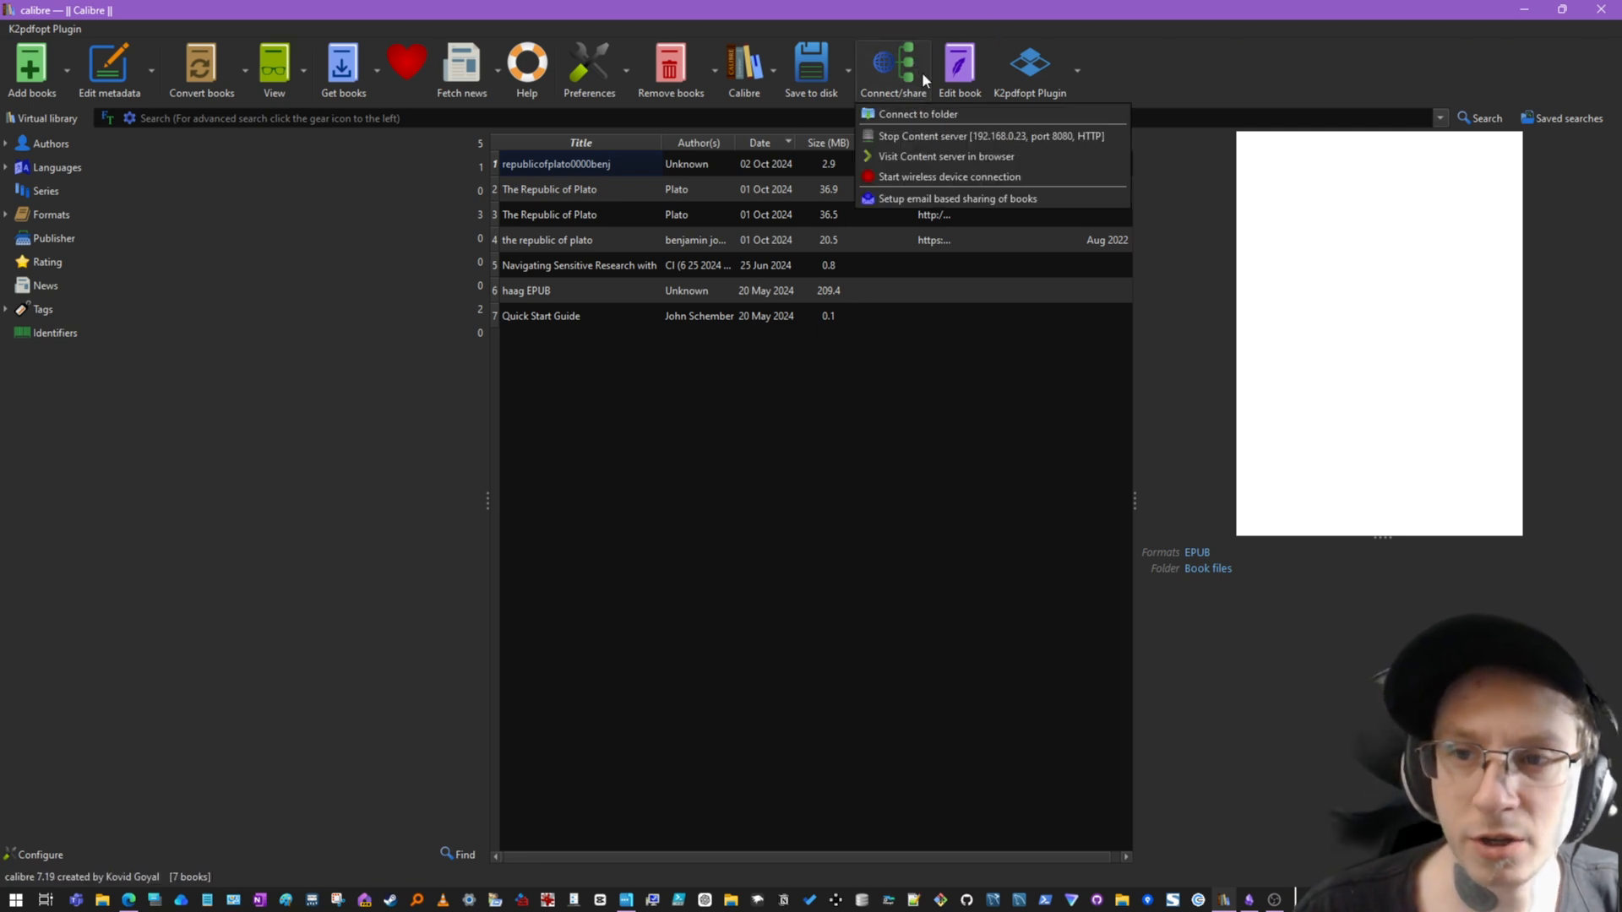
{"action": "left_click", "coordinate": [949, 135]}
{"action": "left_click", "coordinate": [955, 471]}
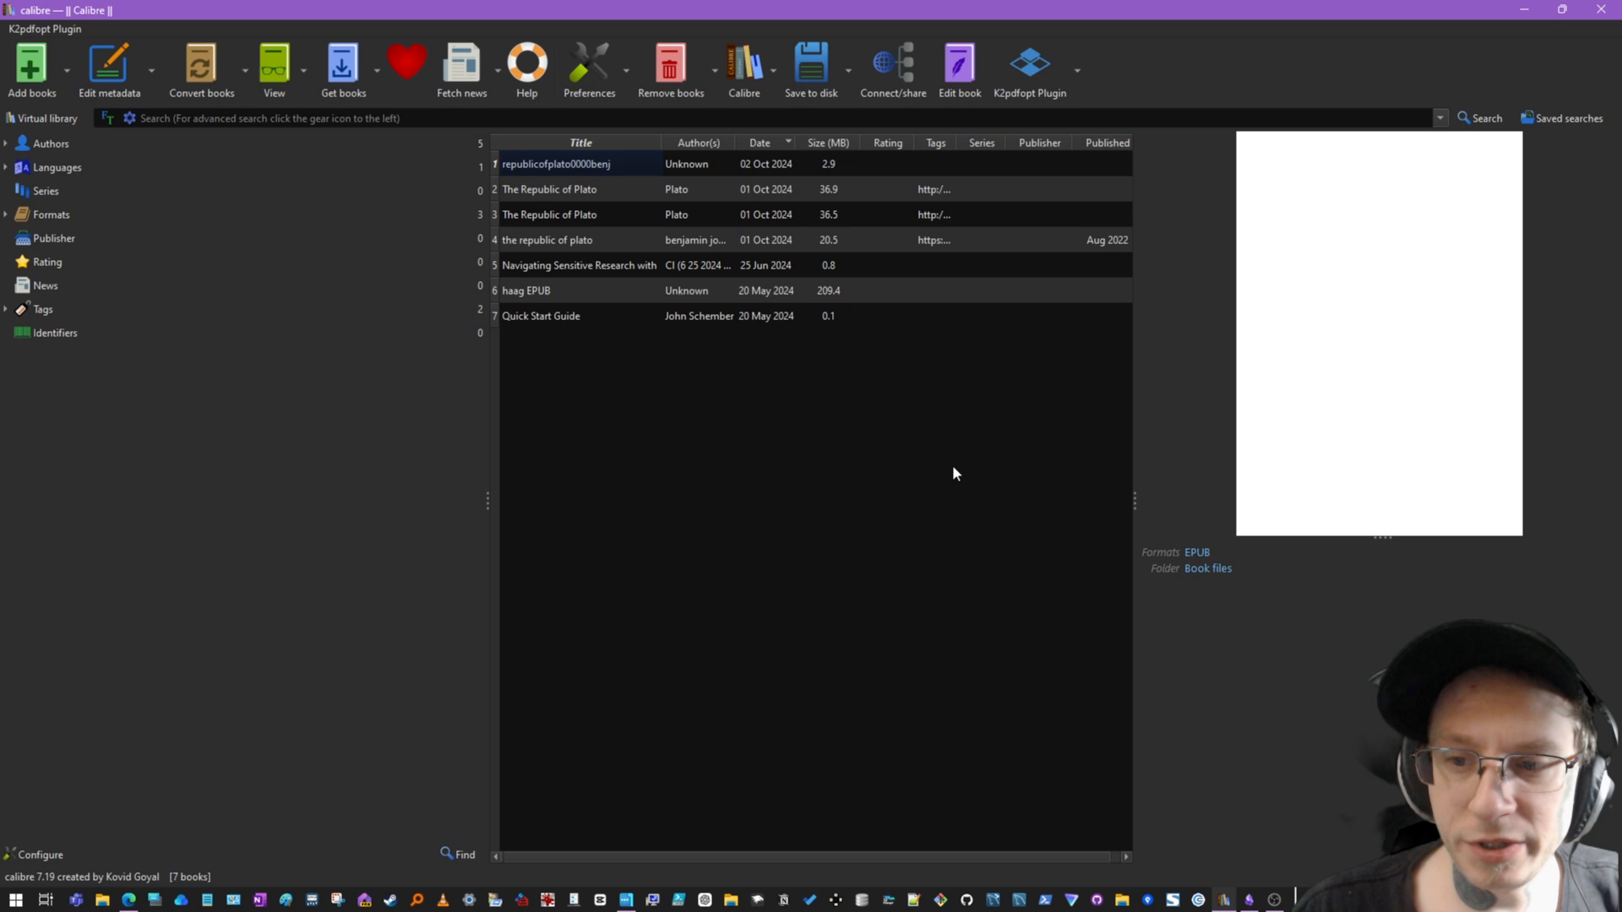
{"action": "left_click", "coordinate": [888, 75]}
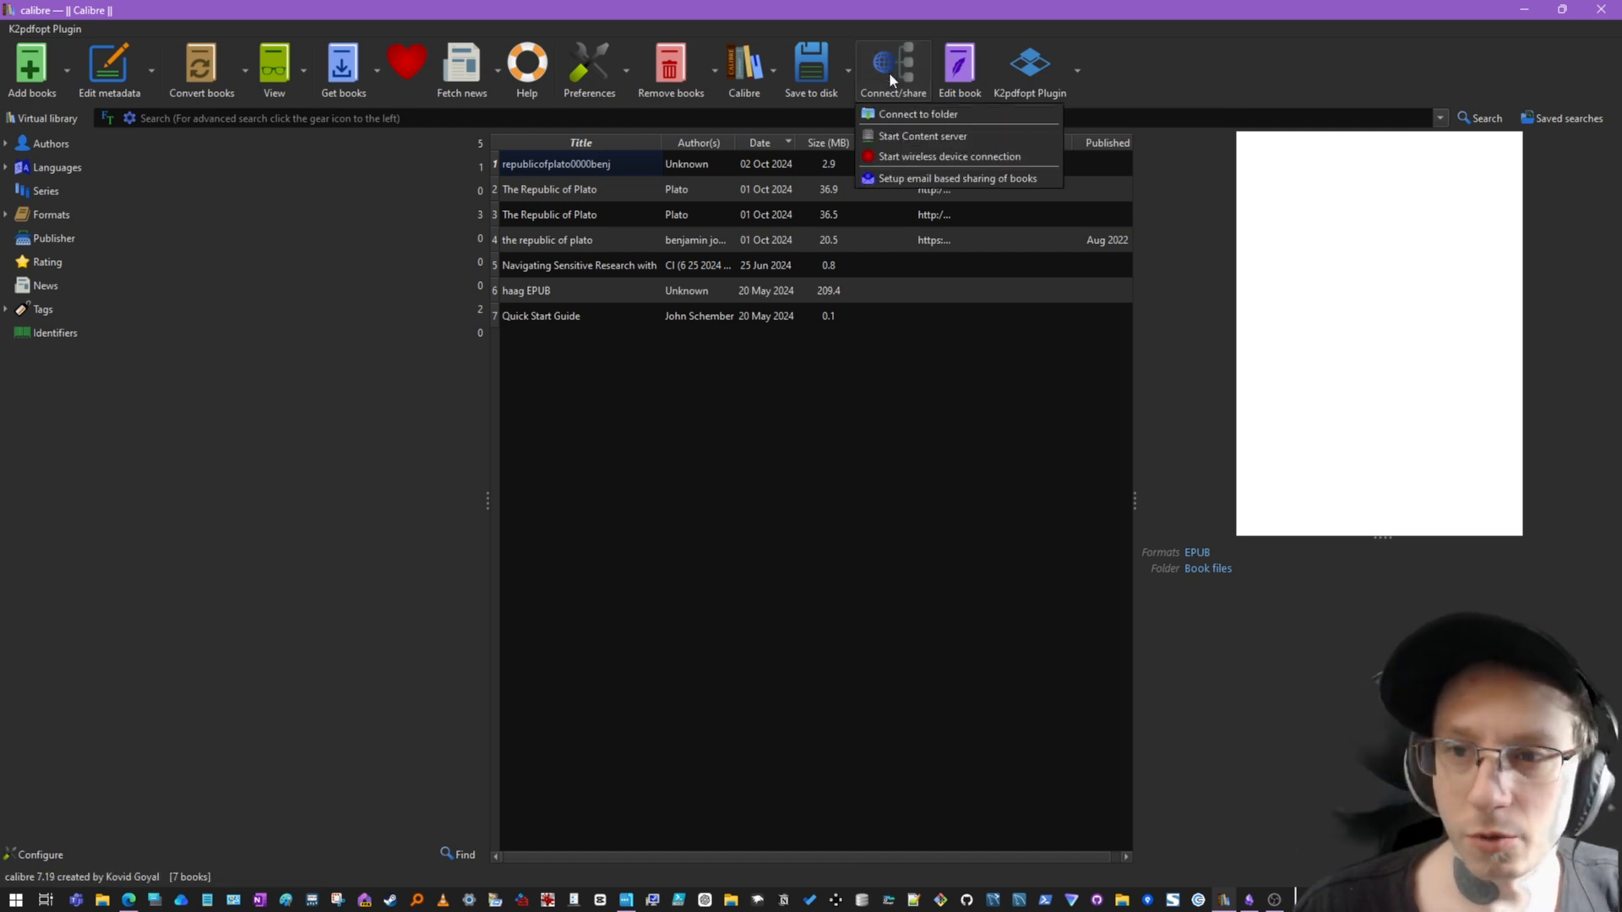
{"action": "left_click", "coordinate": [925, 137]}
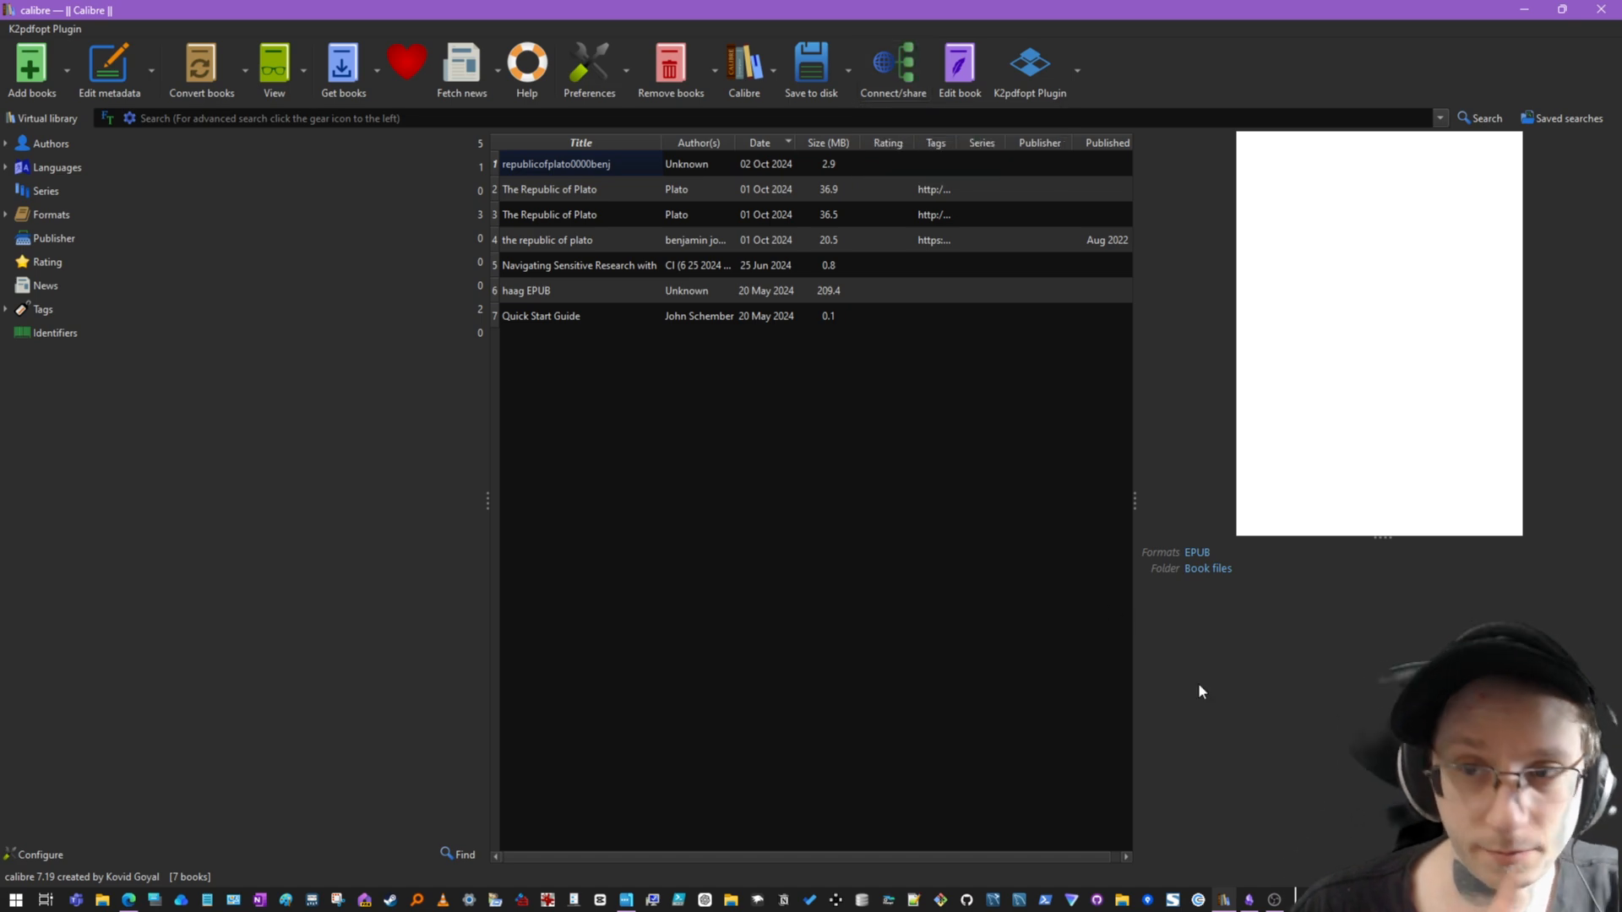
- Return to Obsidian and open the Calibre plugin's options from the community plugins browser, then close settings
{"action": "left_click", "coordinate": [1268, 901]}
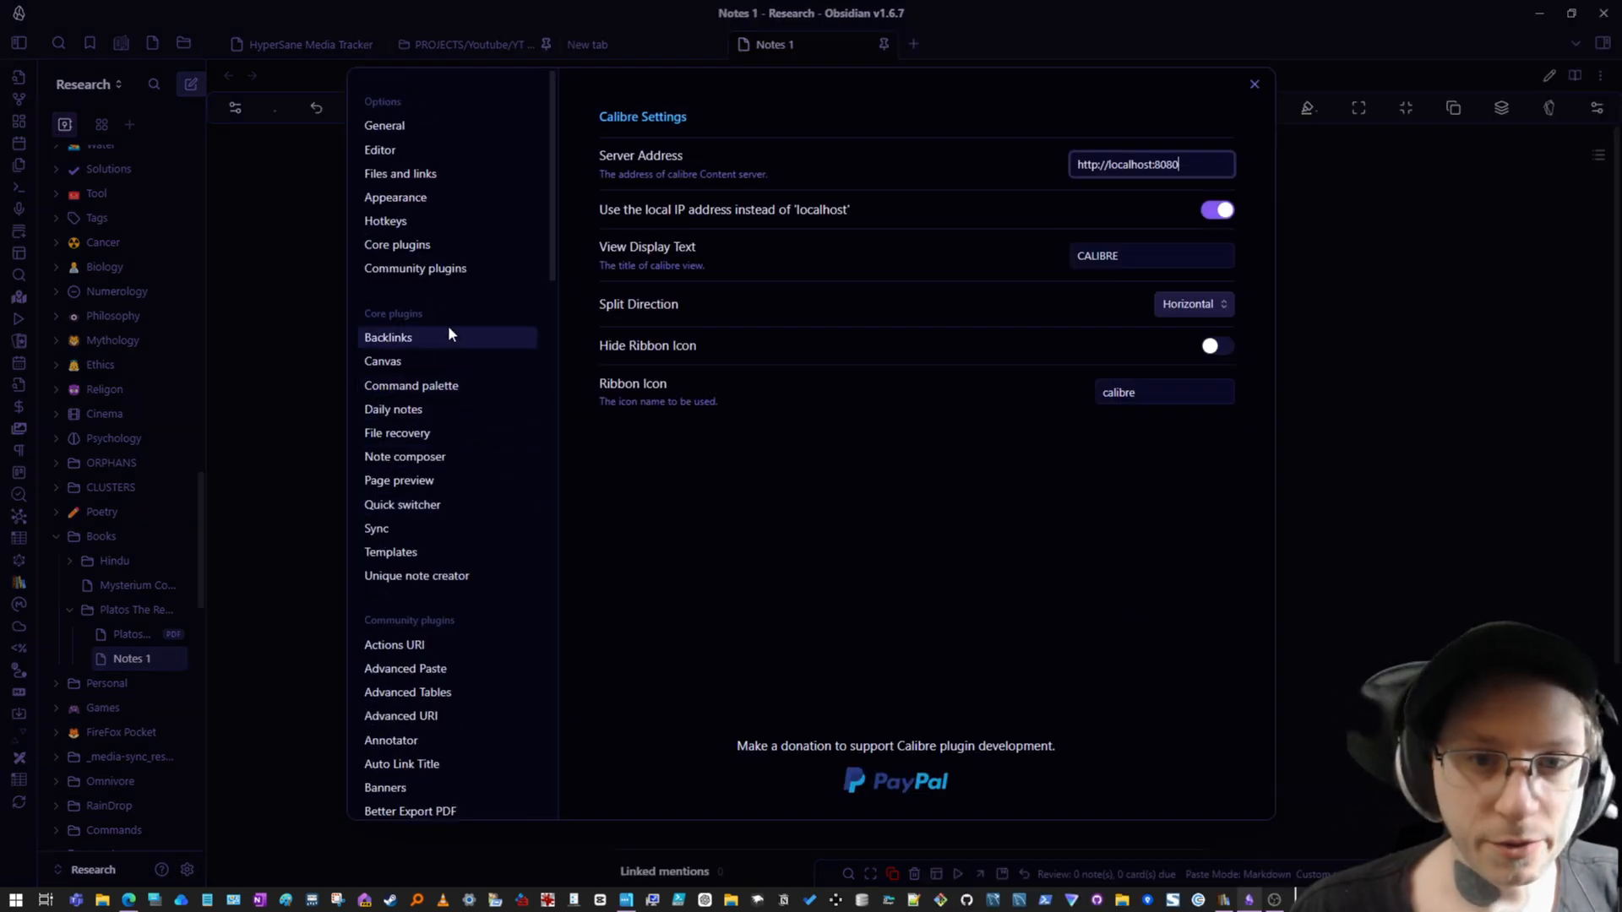
{"action": "left_click", "coordinate": [428, 264]}
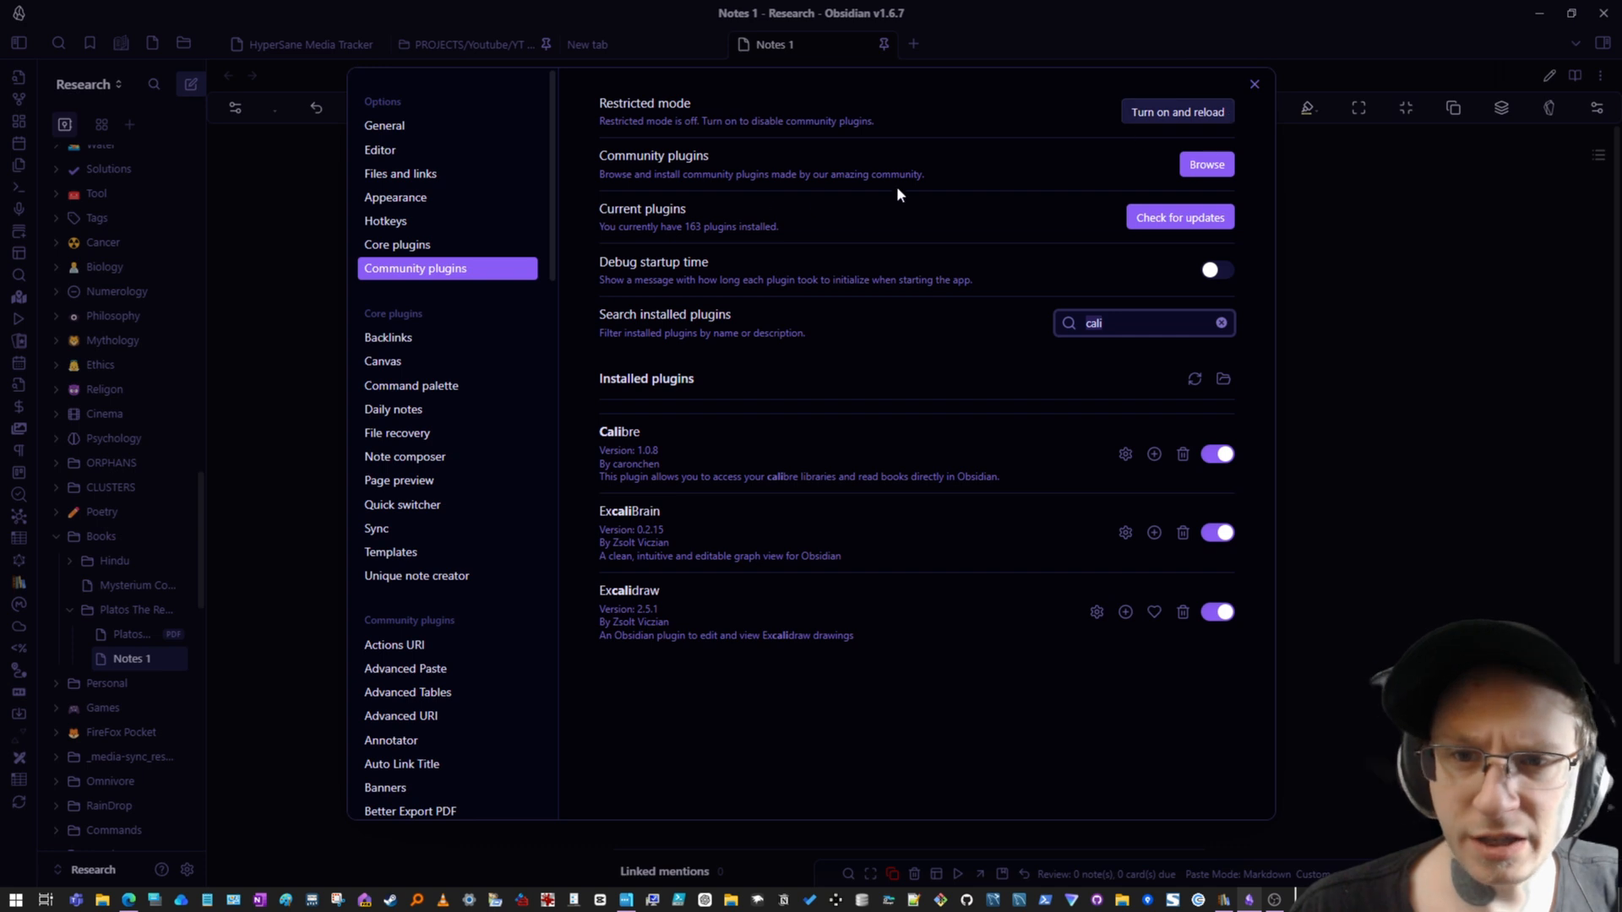
{"action": "left_click", "coordinate": [1206, 166]}
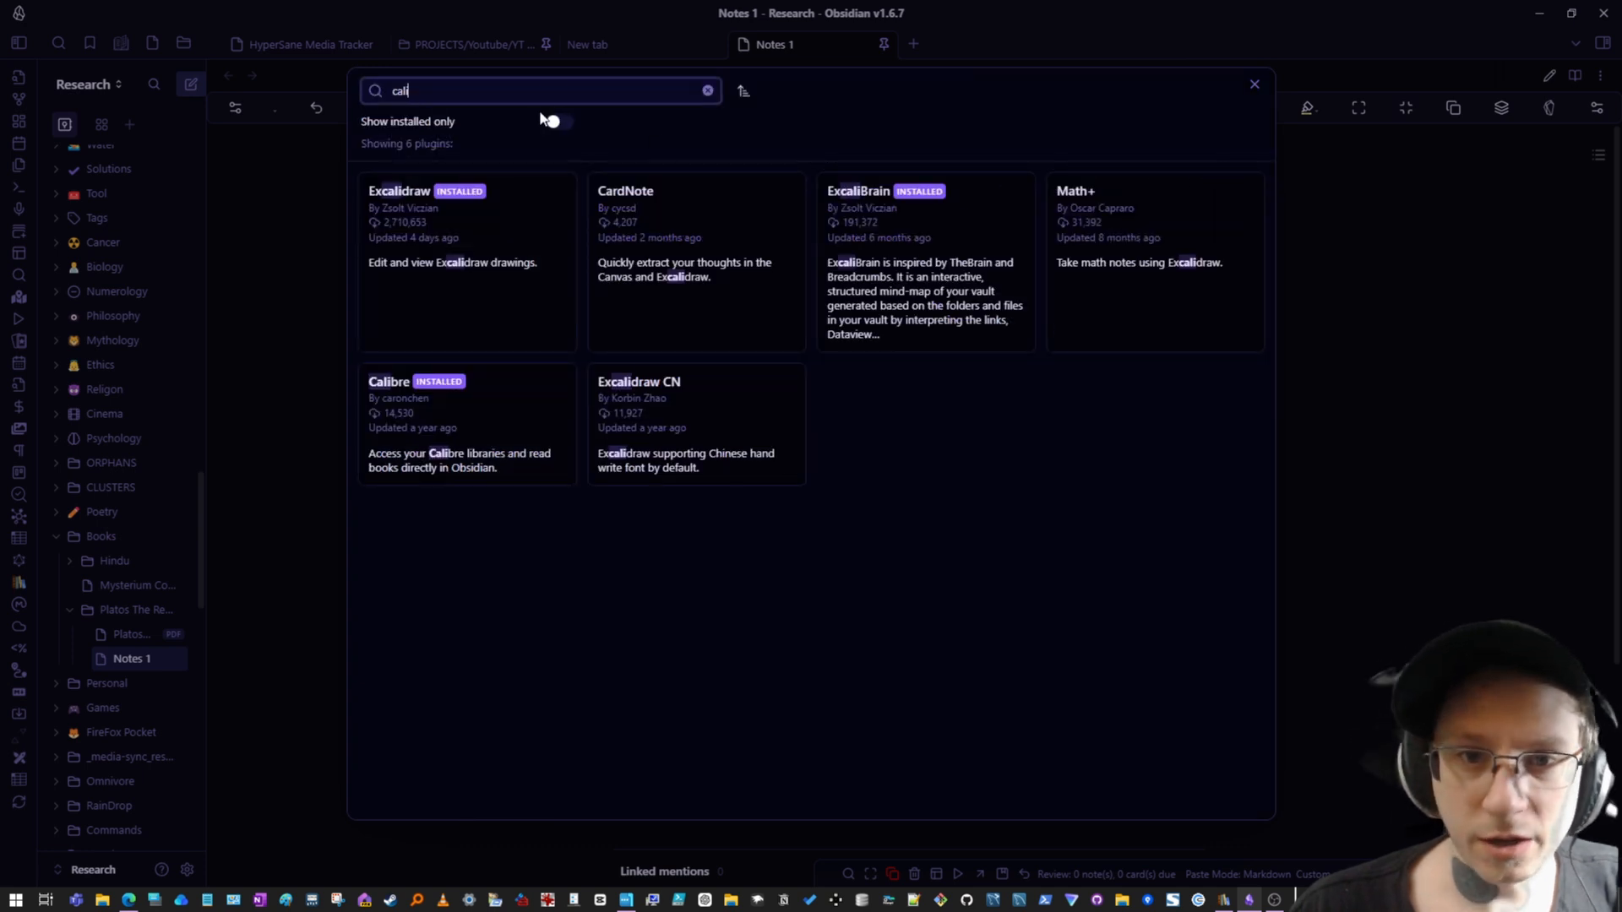
{"action": "left_click", "coordinate": [485, 422]}
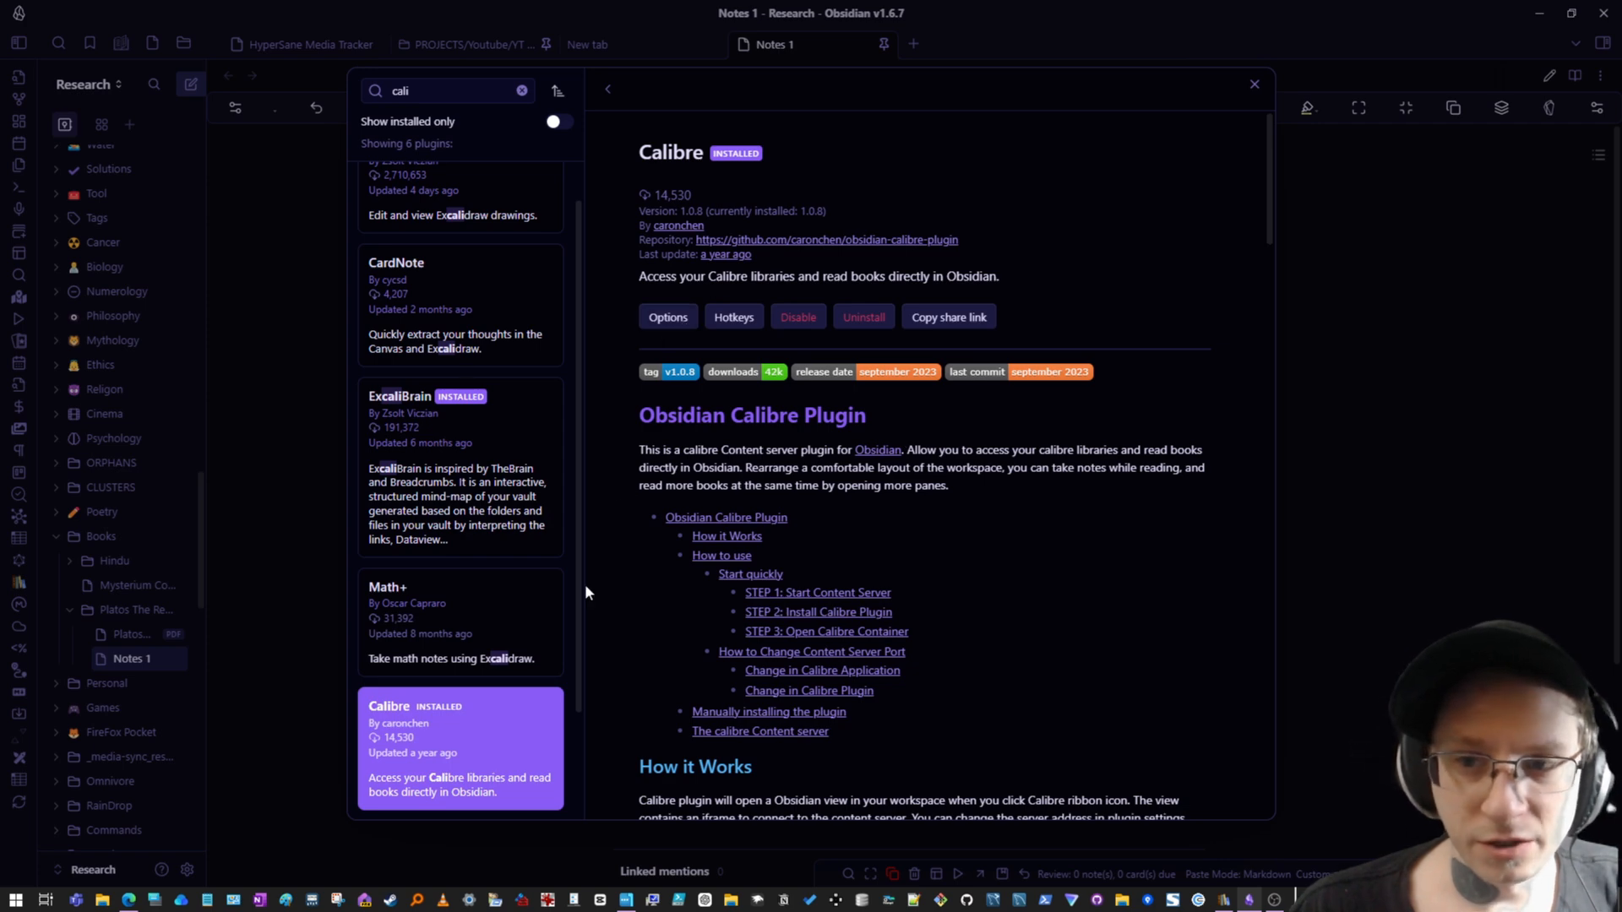
{"action": "left_click", "coordinate": [658, 318]}
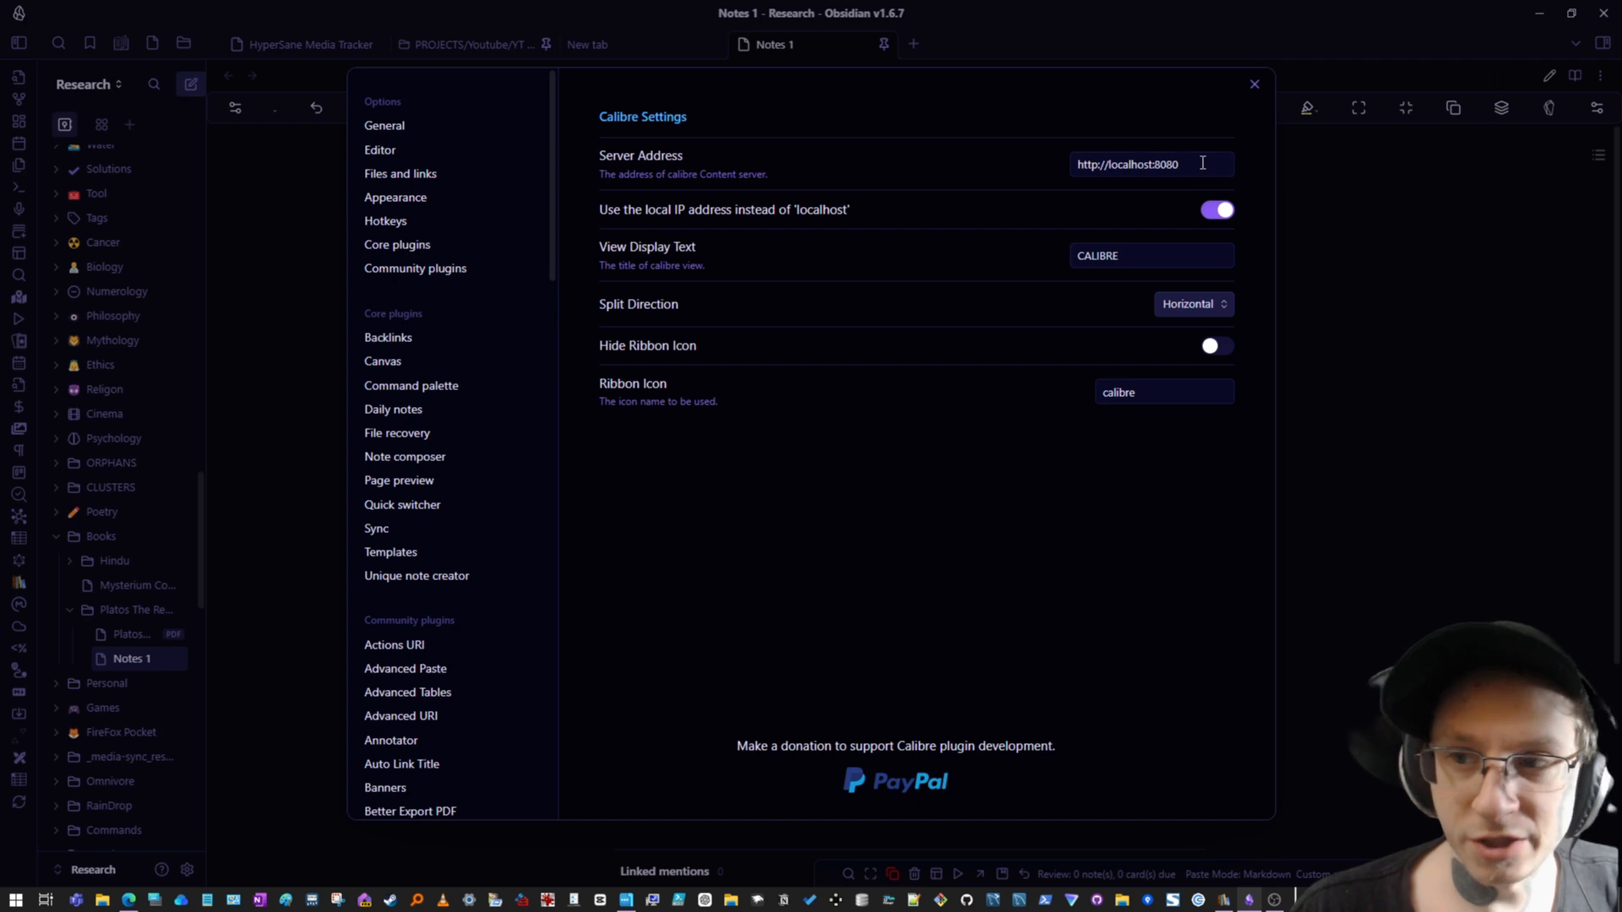
{"action": "left_click", "coordinate": [1256, 86]}
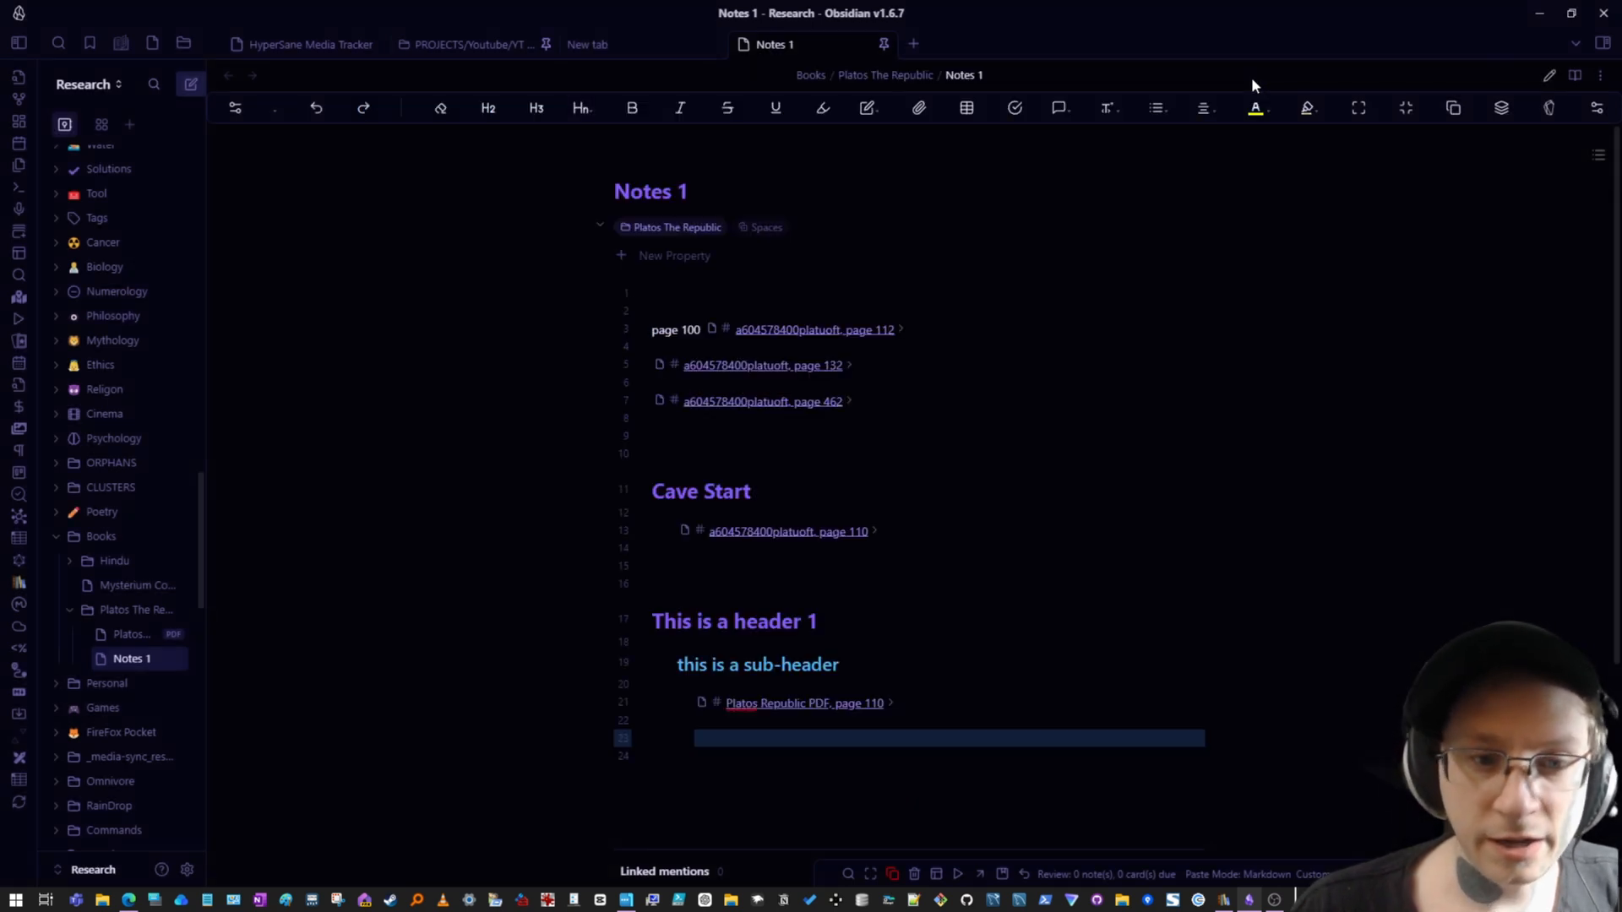
- Open the Calibre view and dock it as a side-by-side pane next to Notes 1
{"action": "left_click", "coordinate": [19, 584]}
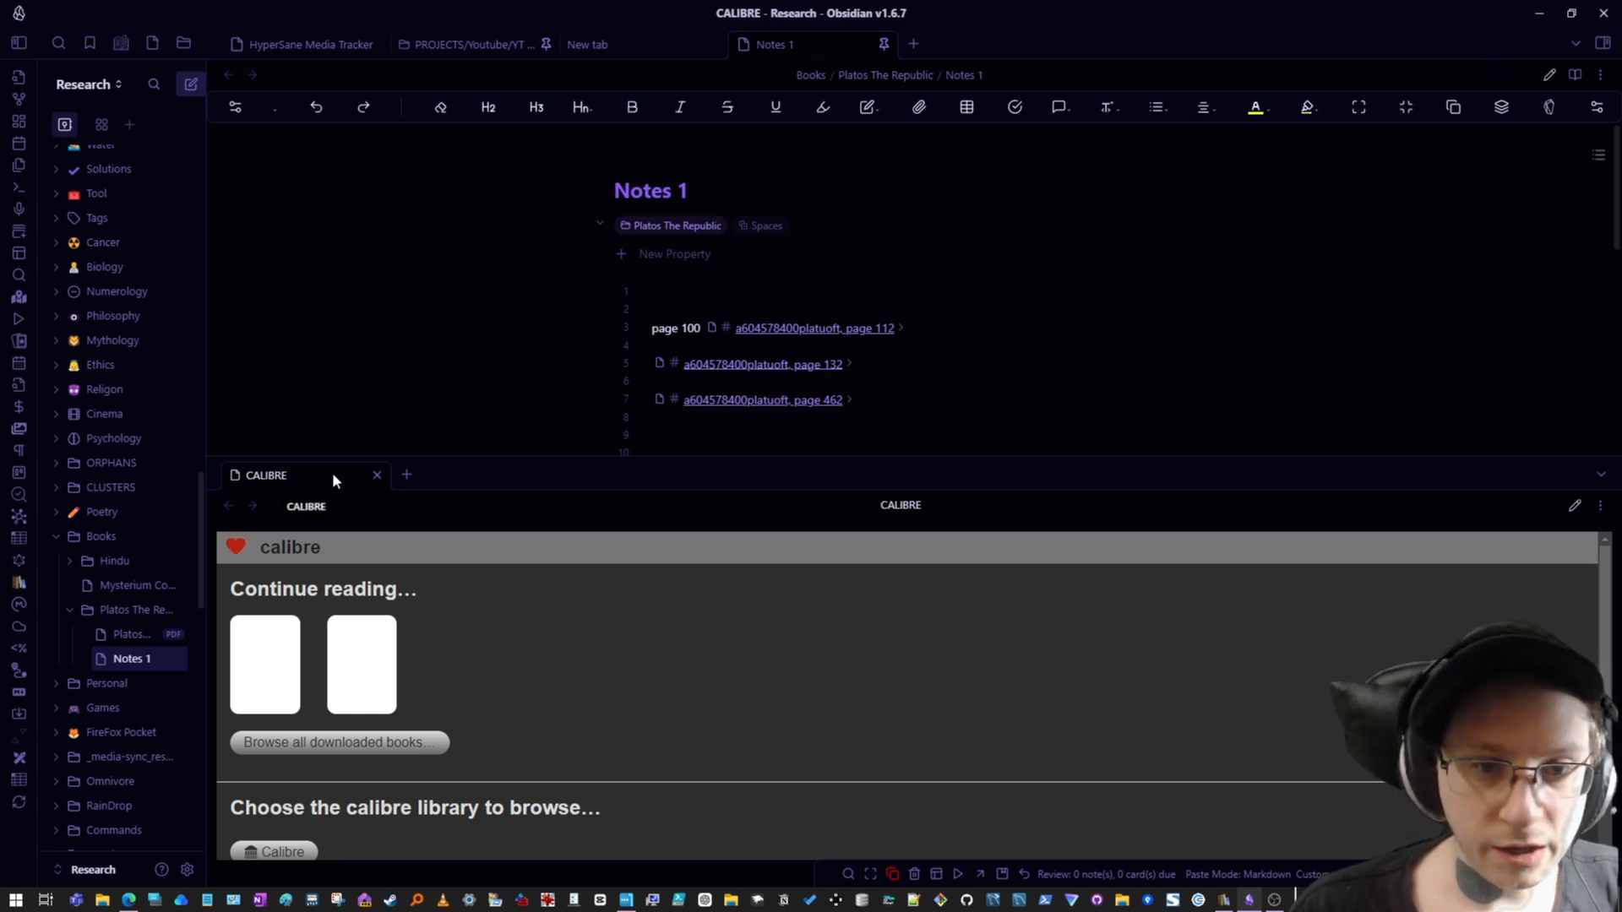
{"action": "left_click_drag", "start_coordinate": [332, 475], "coordinate": [1522, 272]}
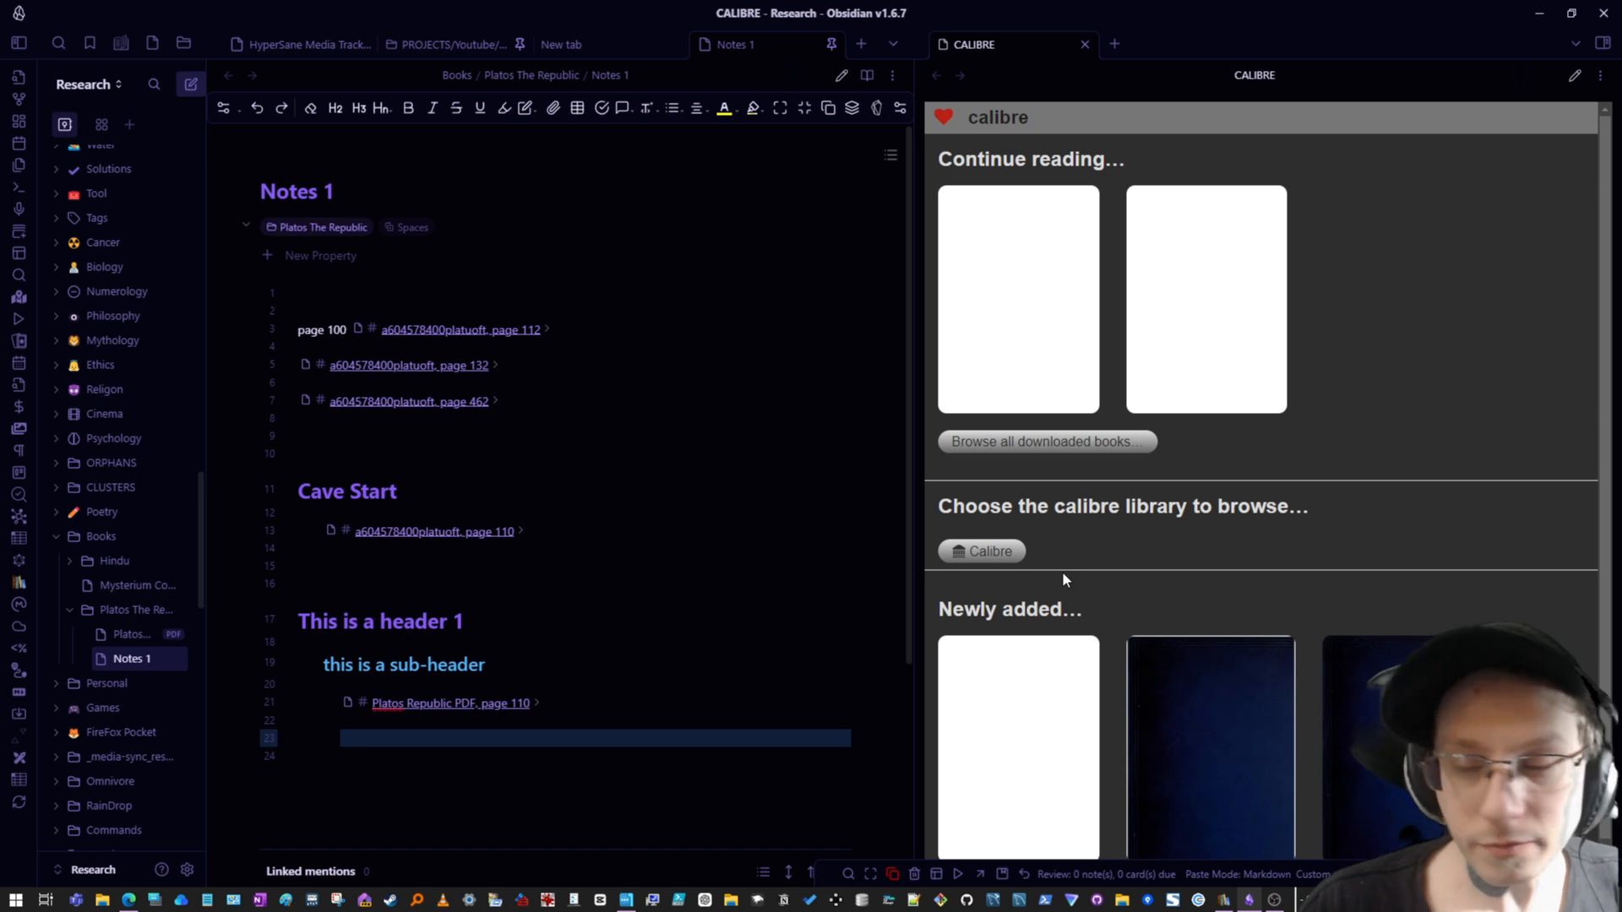
- Open the republicofplato0000benj book for reading in the Calibre pane and scroll through its pages
{"action": "scroll", "coordinate": [1068, 545], "scroll_direction": "down", "scroll_amount": 1}
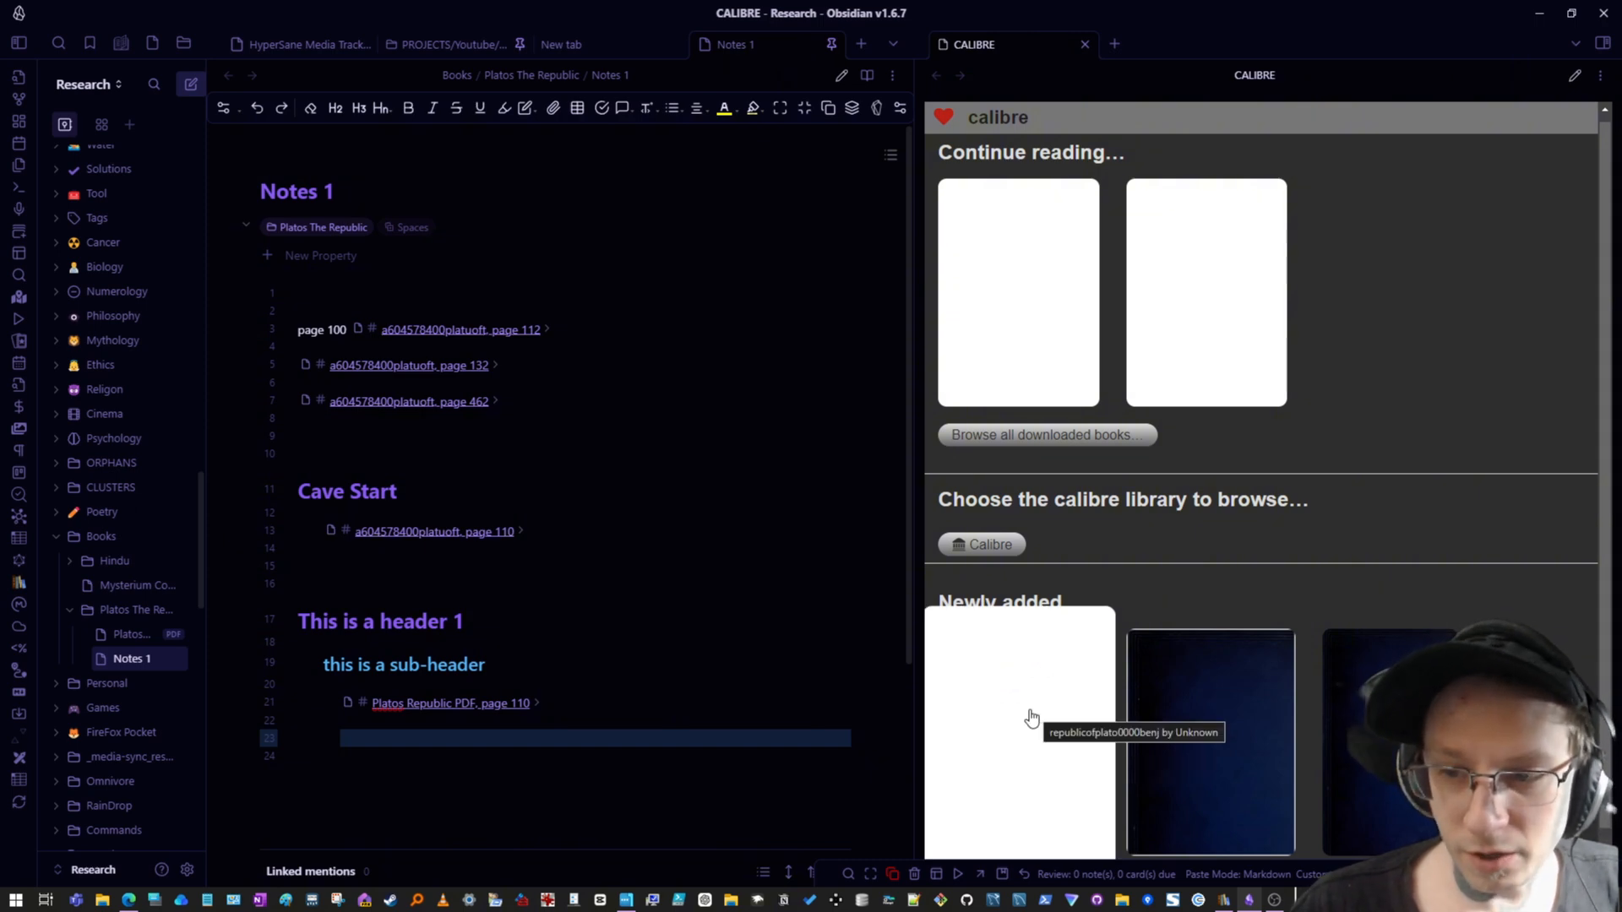
{"action": "left_click", "coordinate": [979, 736]}
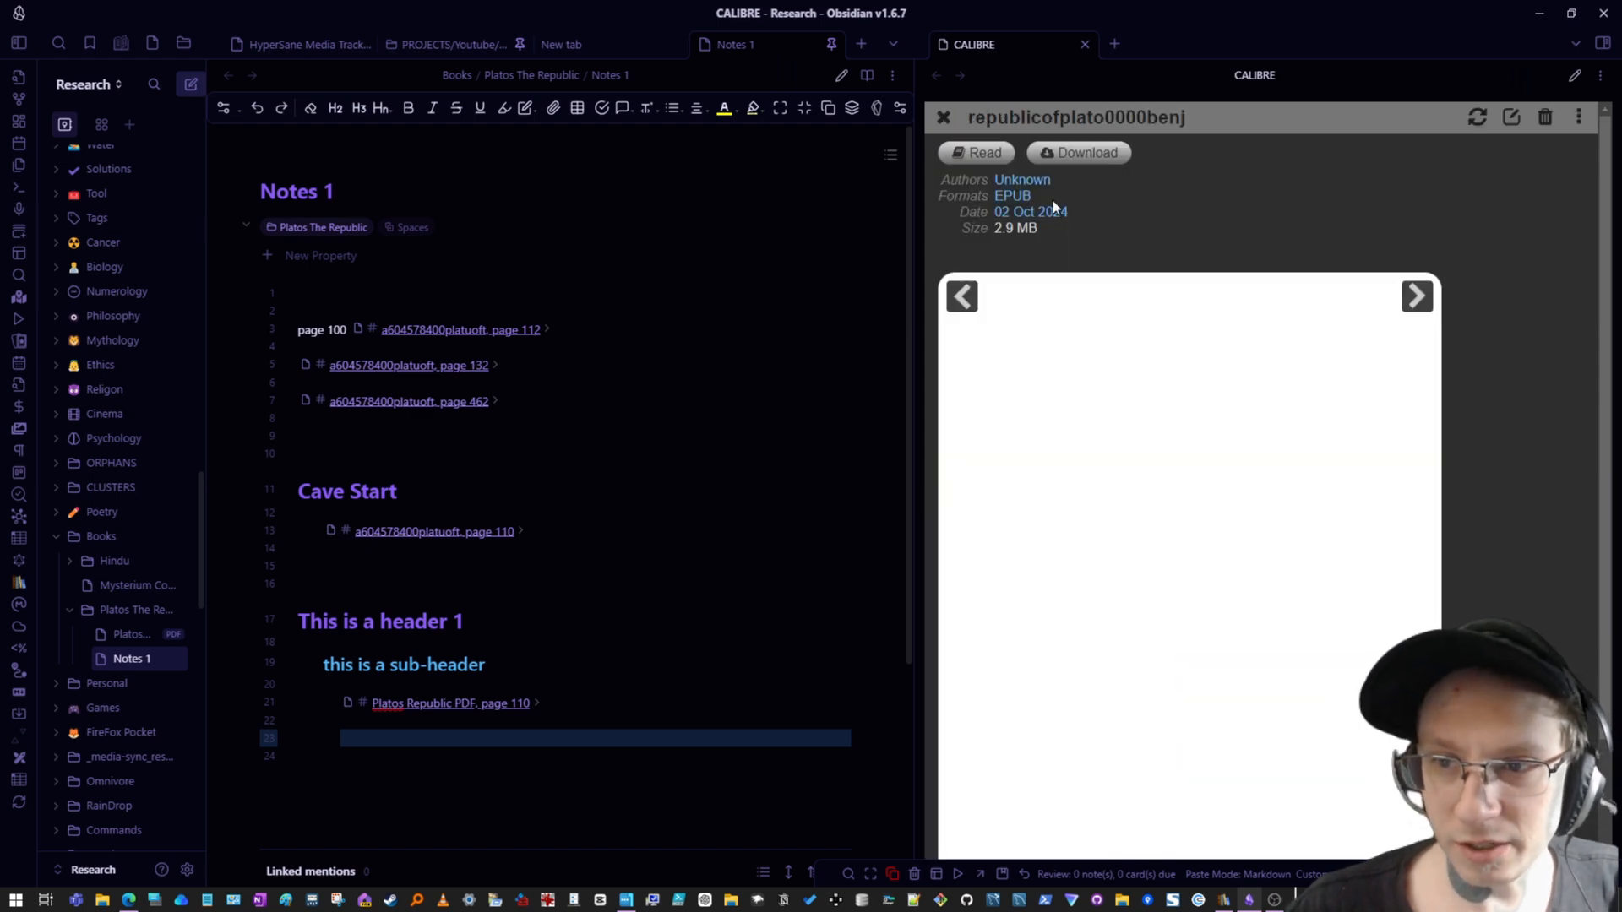
{"action": "left_click", "coordinate": [965, 154]}
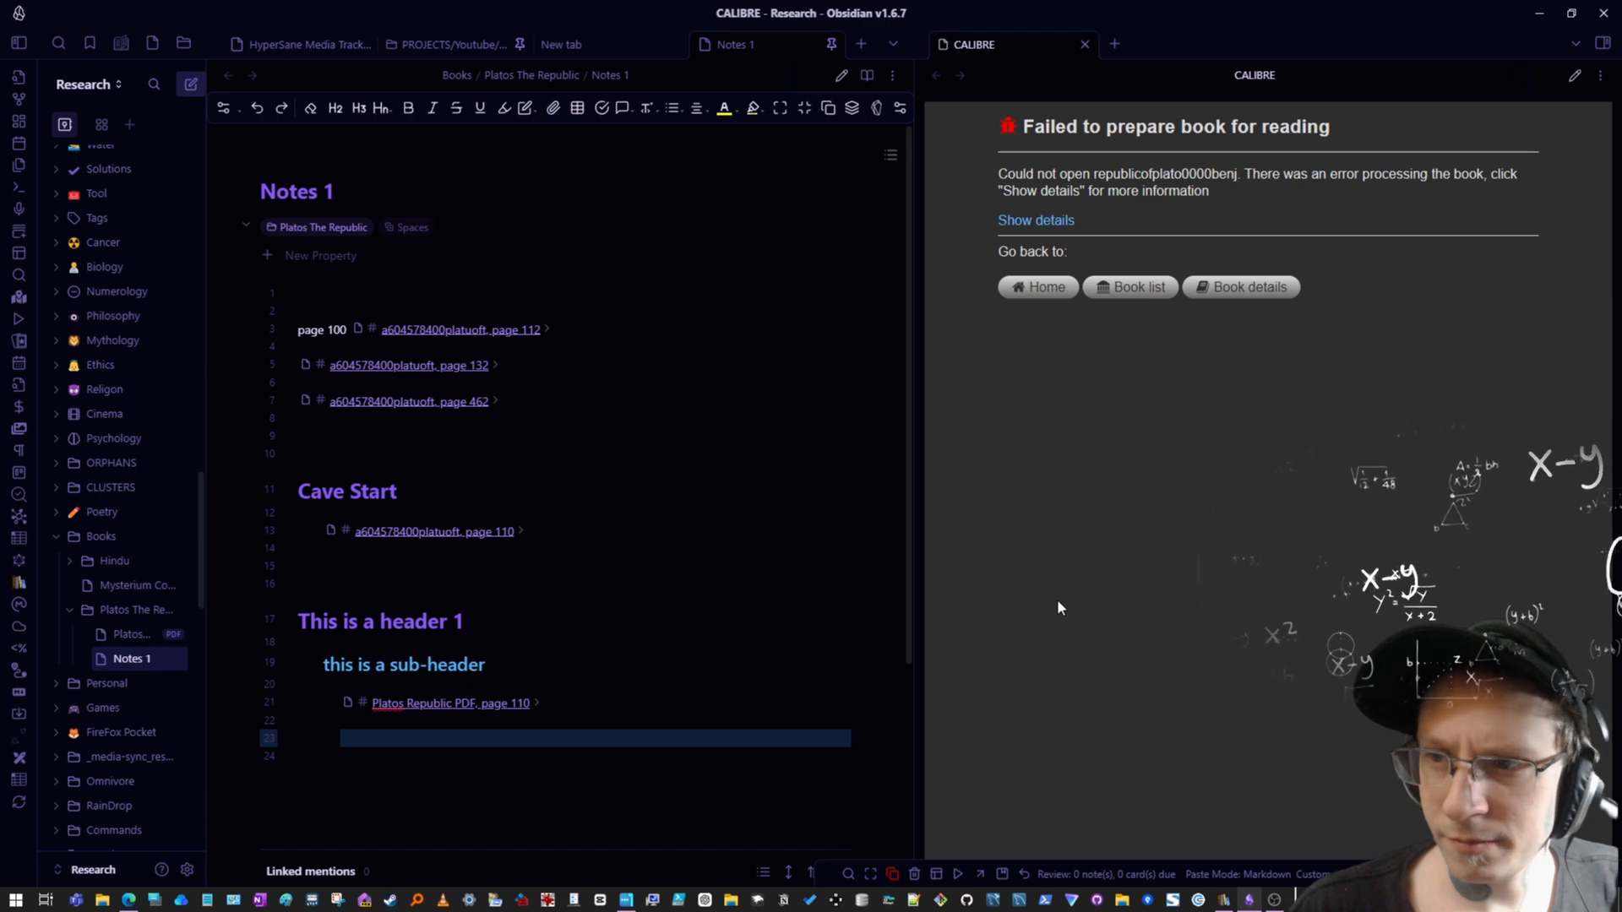
{"action": "left_click", "coordinate": [1029, 221]}
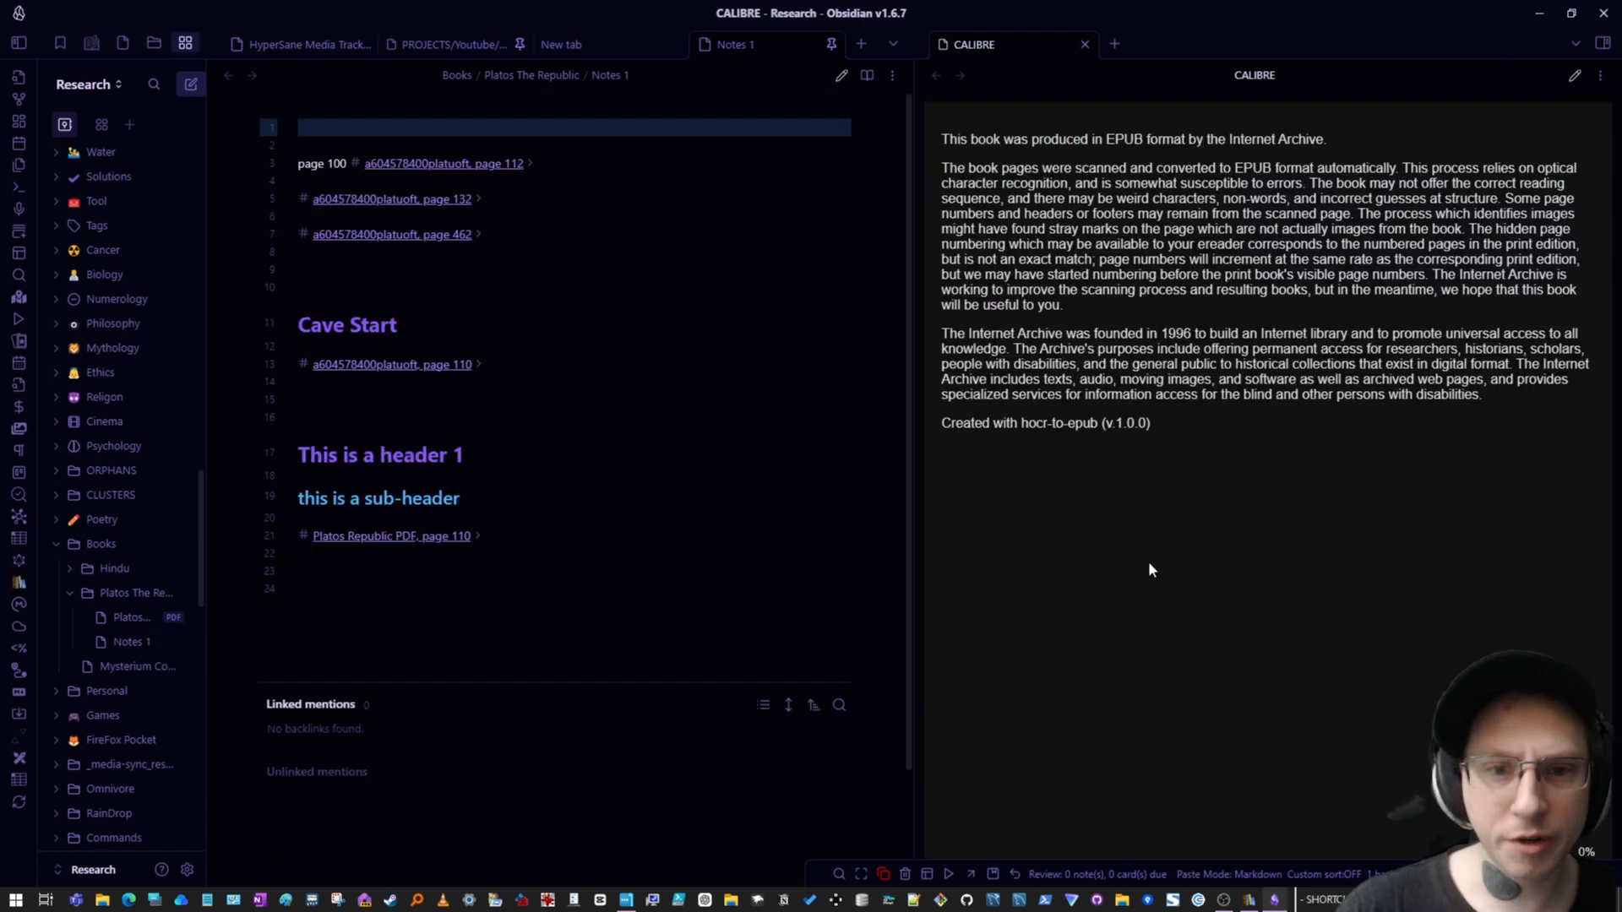
{"action": "scroll", "coordinate": [1090, 265], "scroll_direction": "down", "scroll_amount": 1}
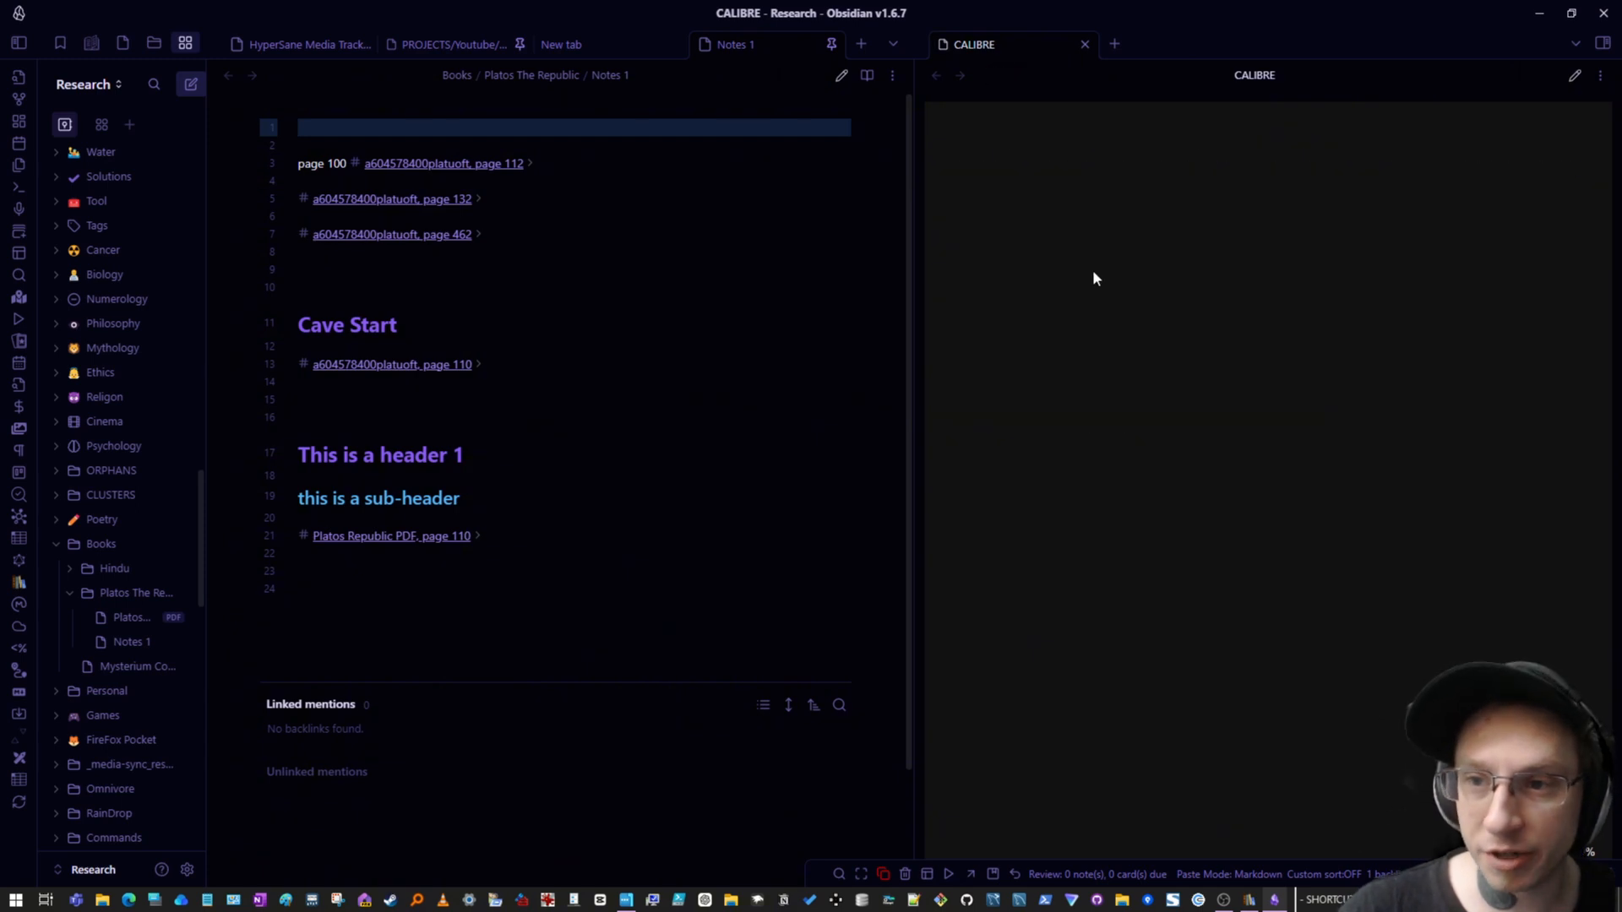
{"action": "scroll", "coordinate": [1090, 267], "scroll_direction": "up", "scroll_amount": 1}
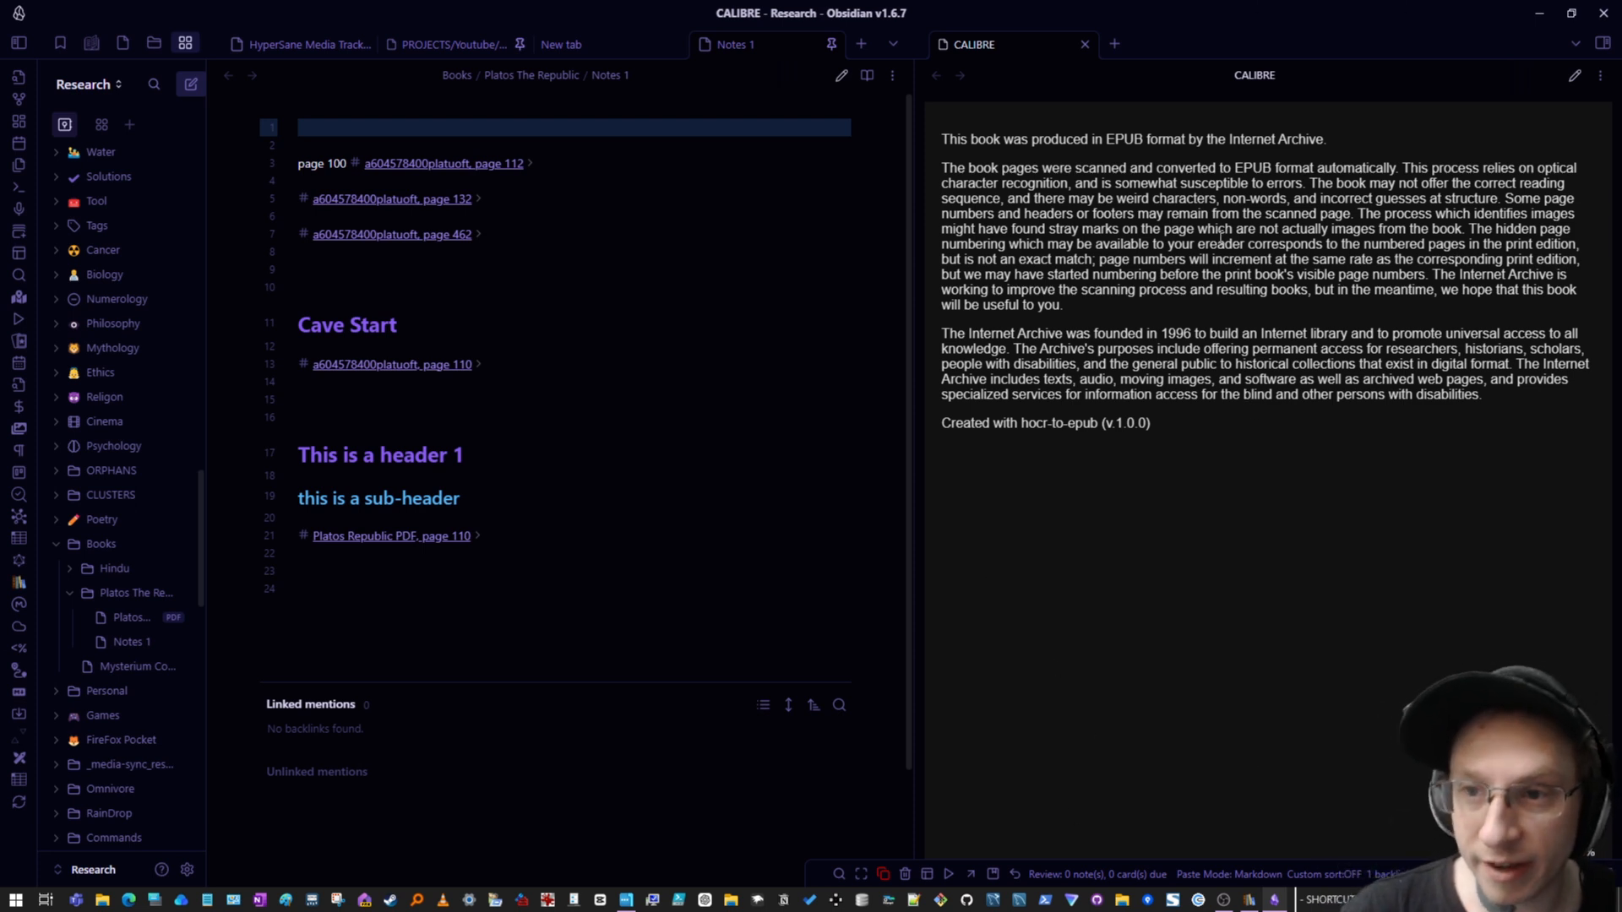
{"action": "scroll", "coordinate": [1230, 368], "scroll_direction": "down", "scroll_amount": 1}
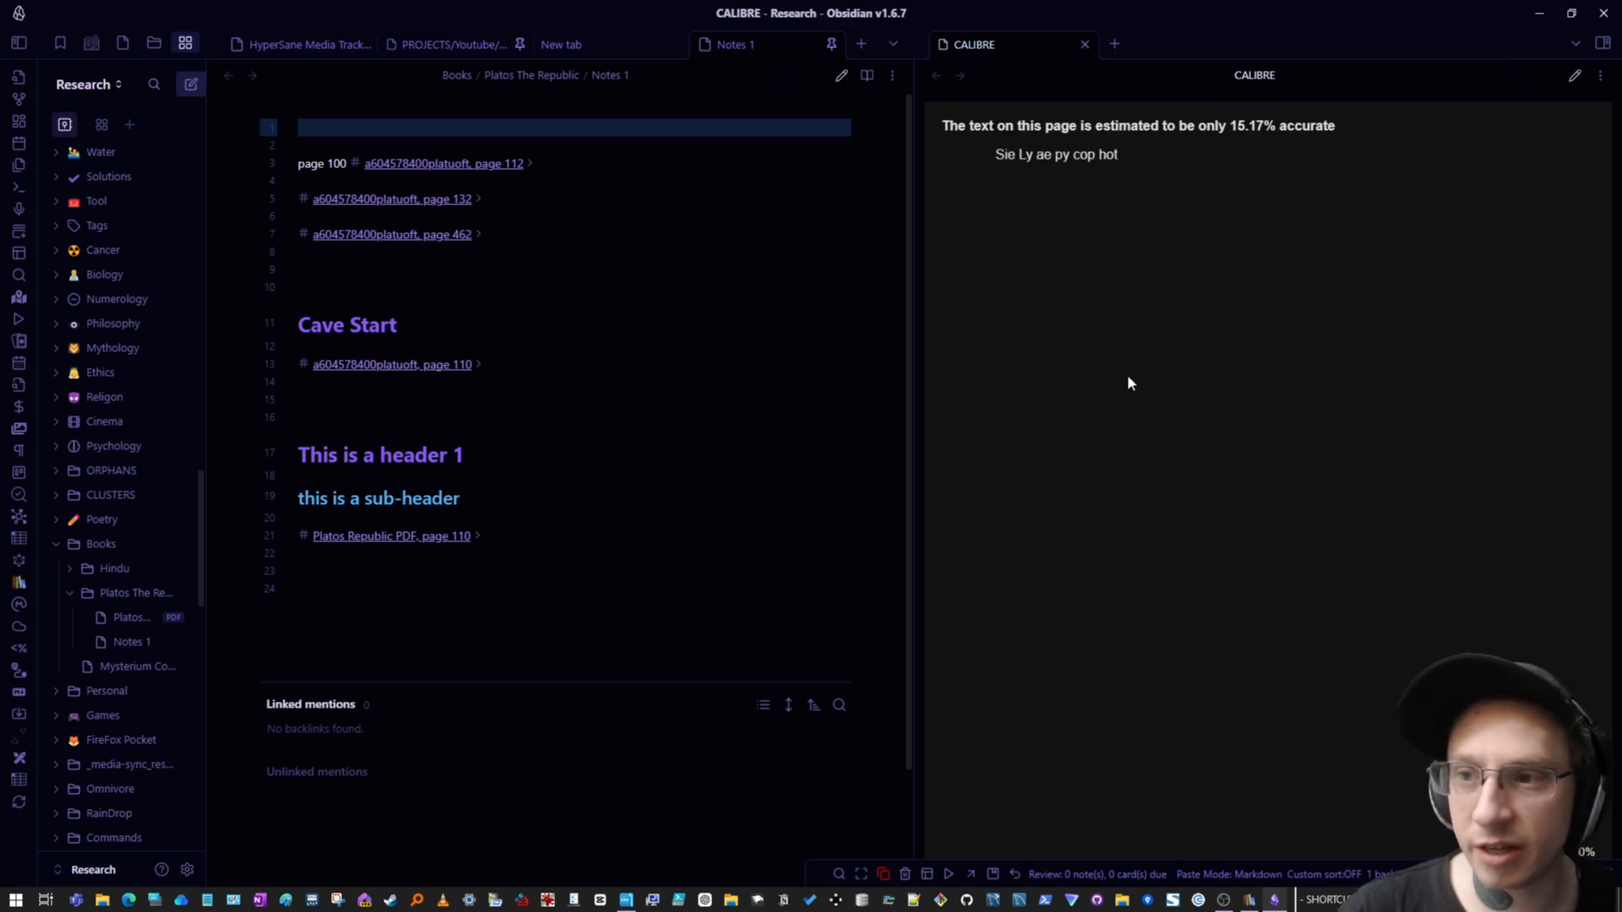
- Page further through the book's opening pages and introduction in the Calibre pane
{"action": "scroll", "coordinate": [1129, 423], "scroll_direction": "down", "scroll_amount": 3}
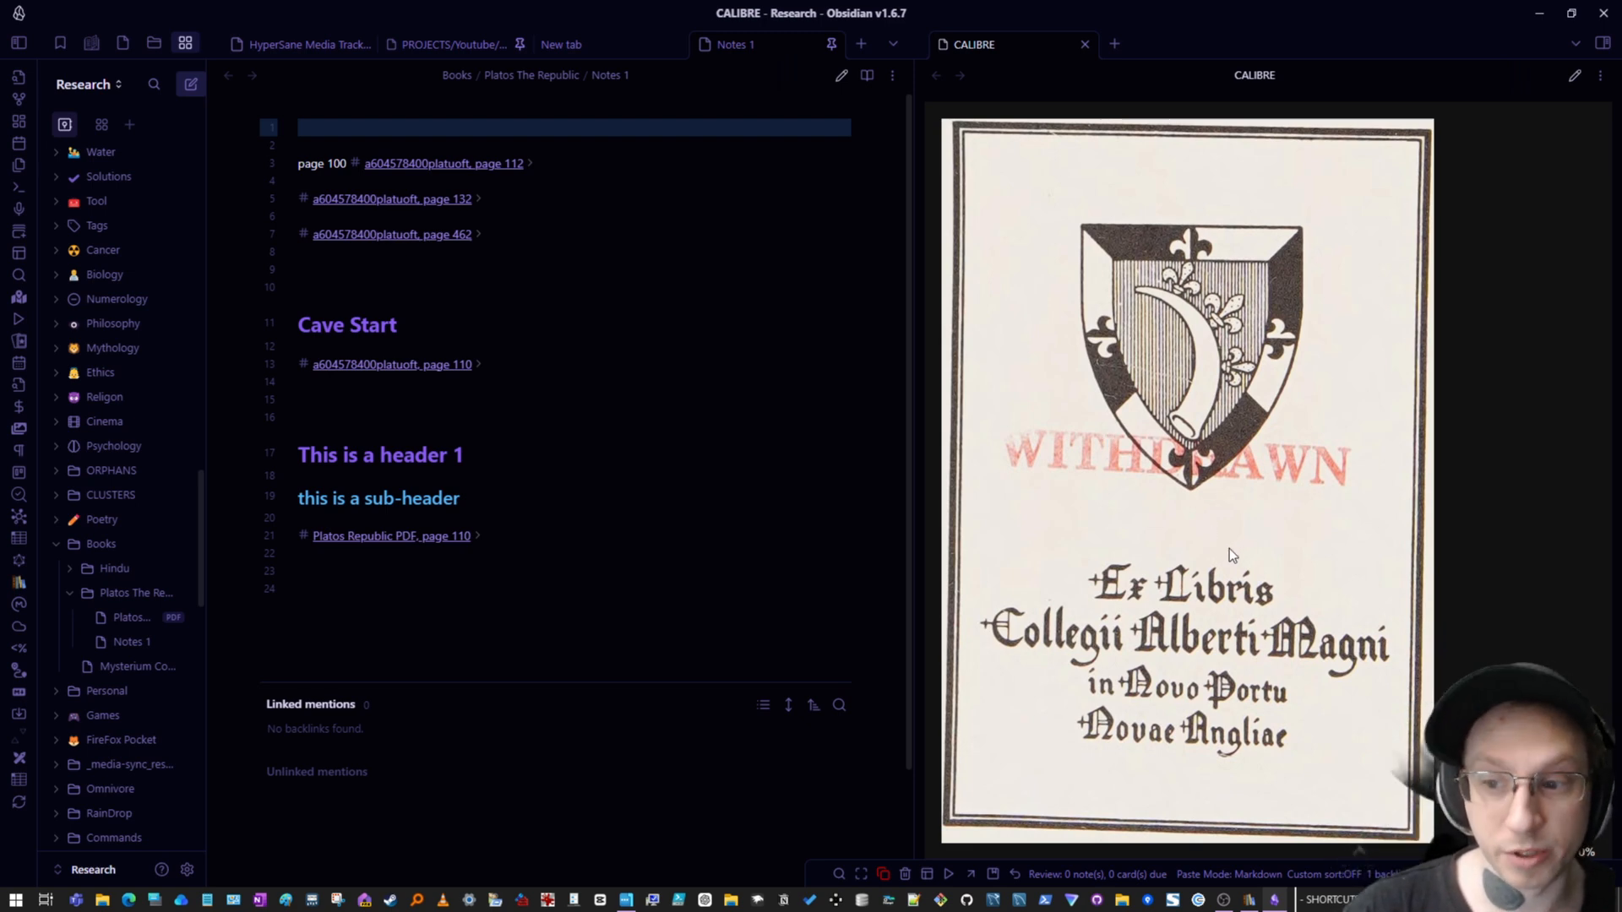
{"action": "scroll", "coordinate": [1229, 545], "scroll_direction": "down", "scroll_amount": 1}
{"action": "scroll", "coordinate": [1242, 546], "scroll_direction": "down", "scroll_amount": 3}
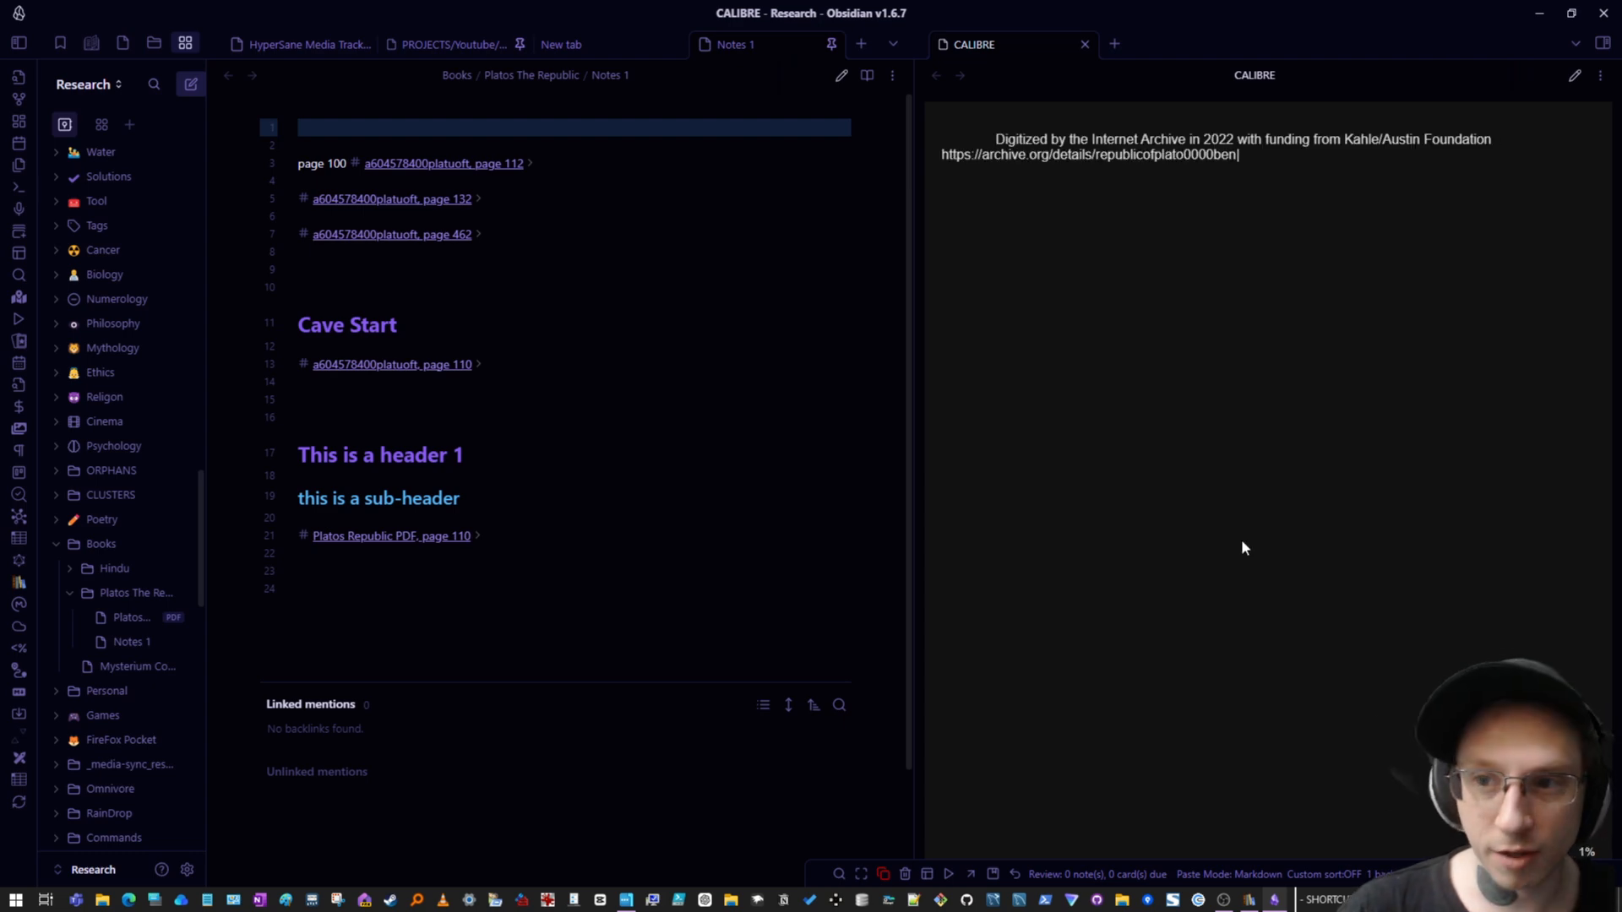
{"action": "scroll", "coordinate": [1242, 540], "scroll_direction": "down", "scroll_amount": 3}
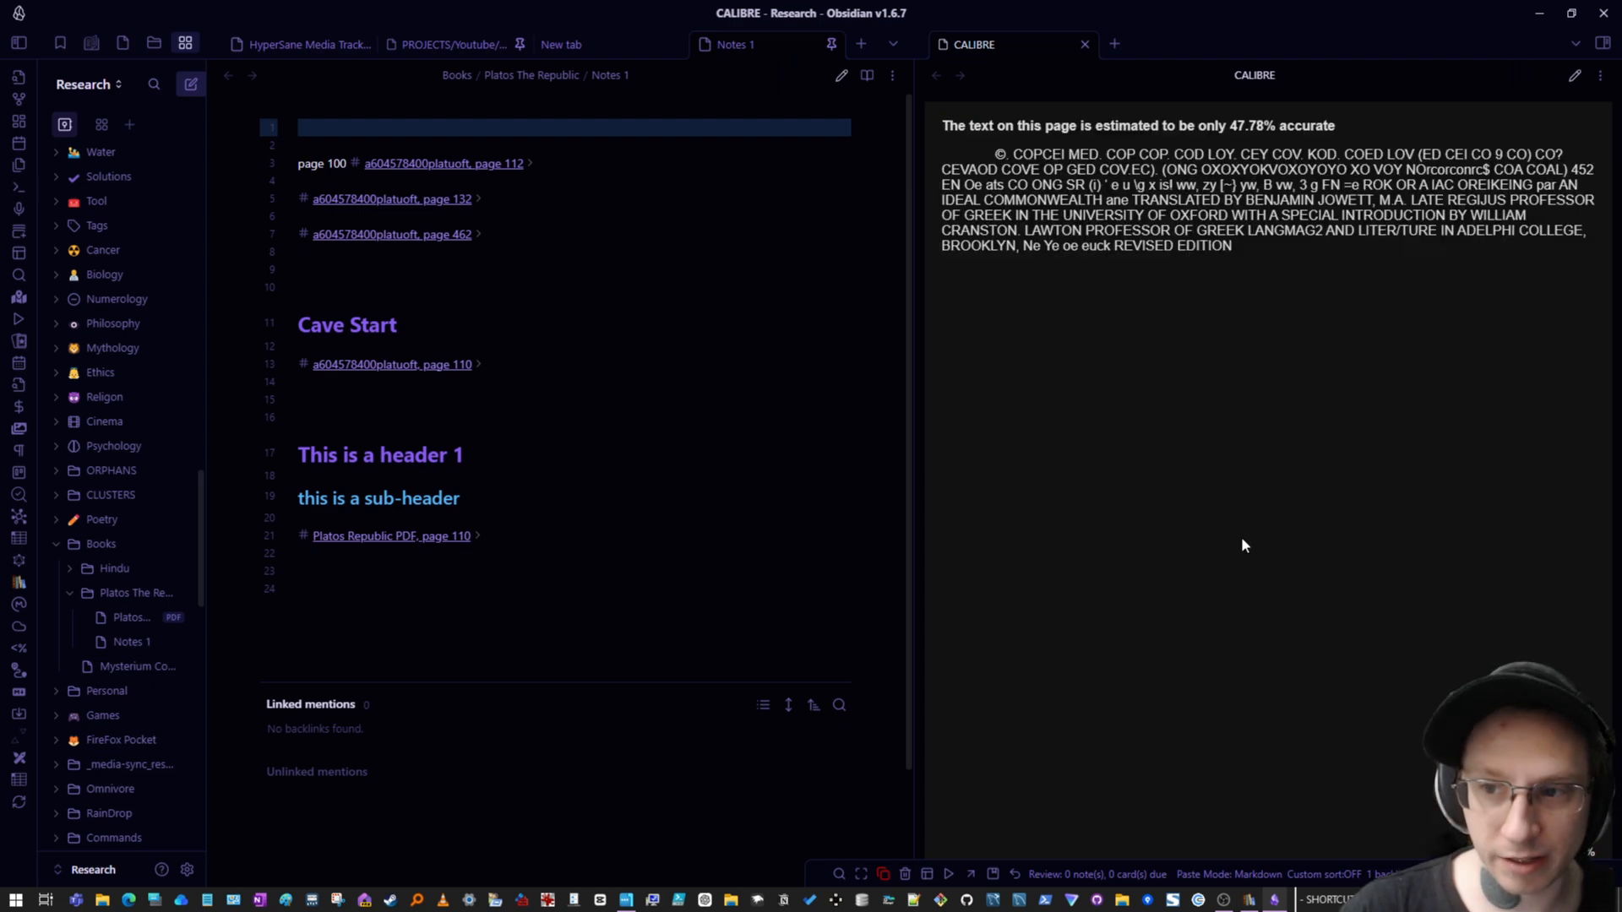
{"action": "scroll", "coordinate": [1240, 545], "scroll_direction": "down", "scroll_amount": 1}
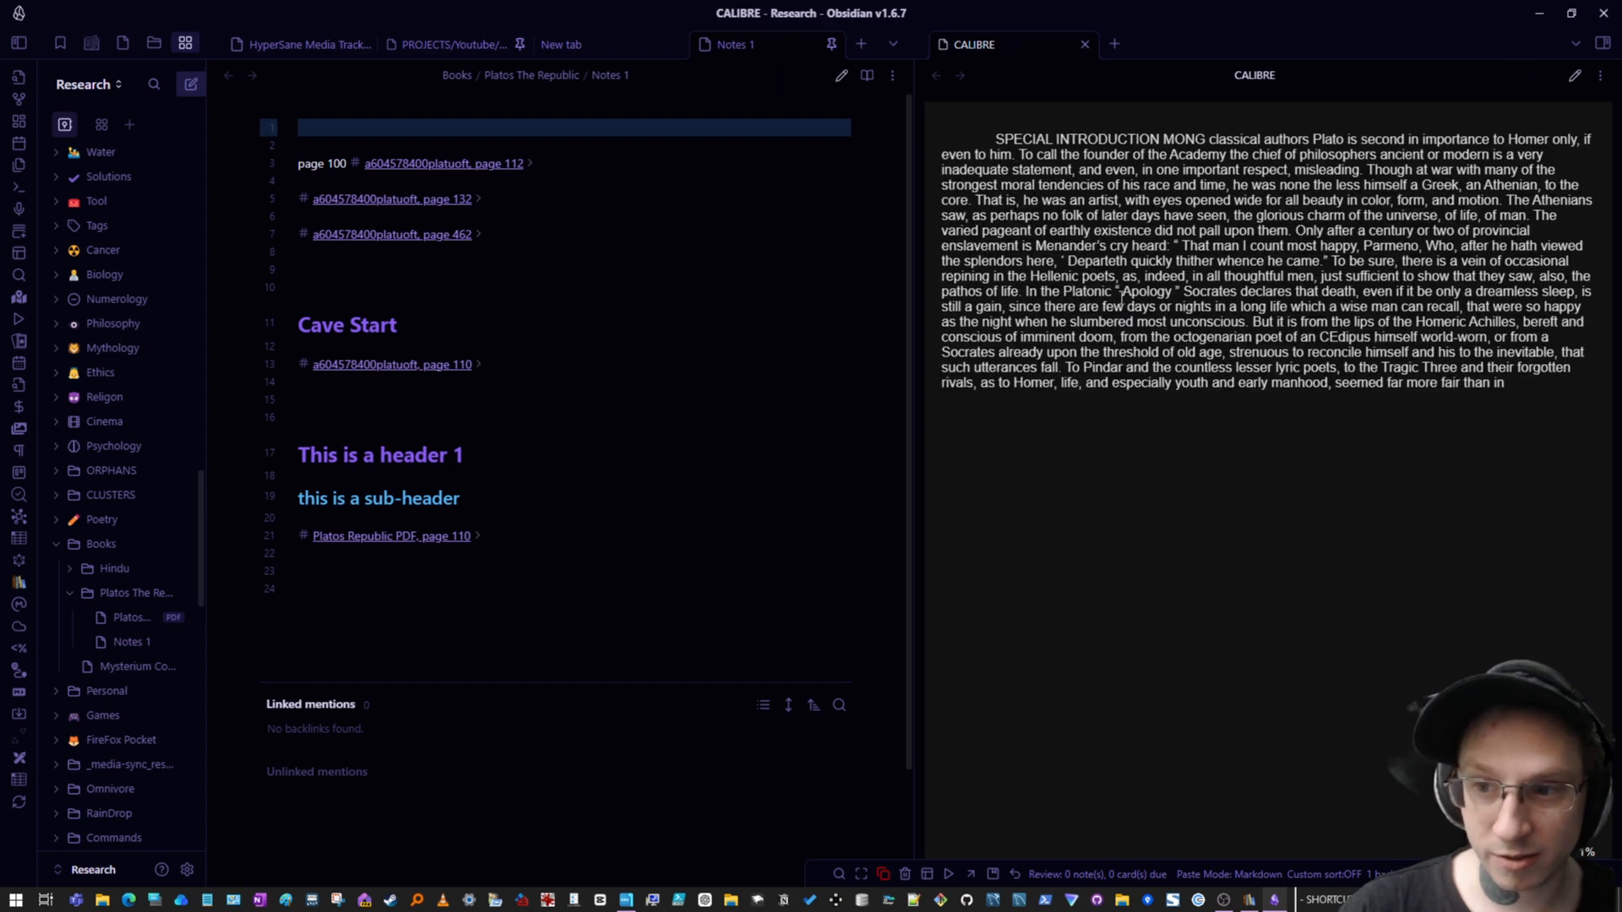
{"action": "scroll", "coordinate": [1122, 296], "scroll_direction": "down", "scroll_amount": 2}
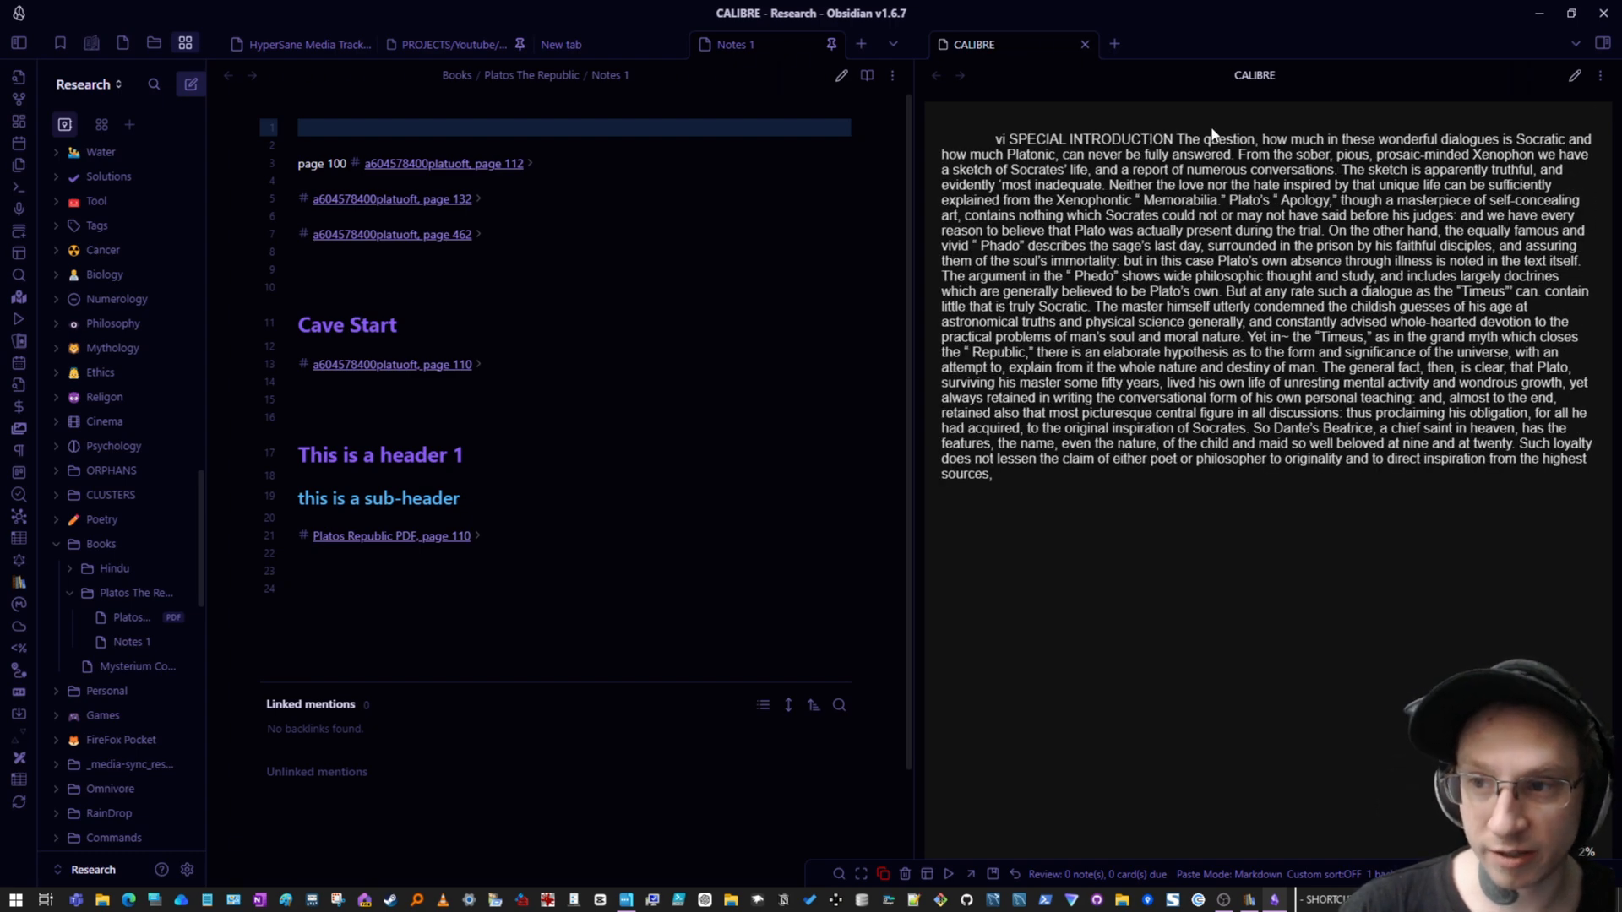
{"action": "scroll", "coordinate": [1123, 356], "scroll_direction": "down", "scroll_amount": 4}
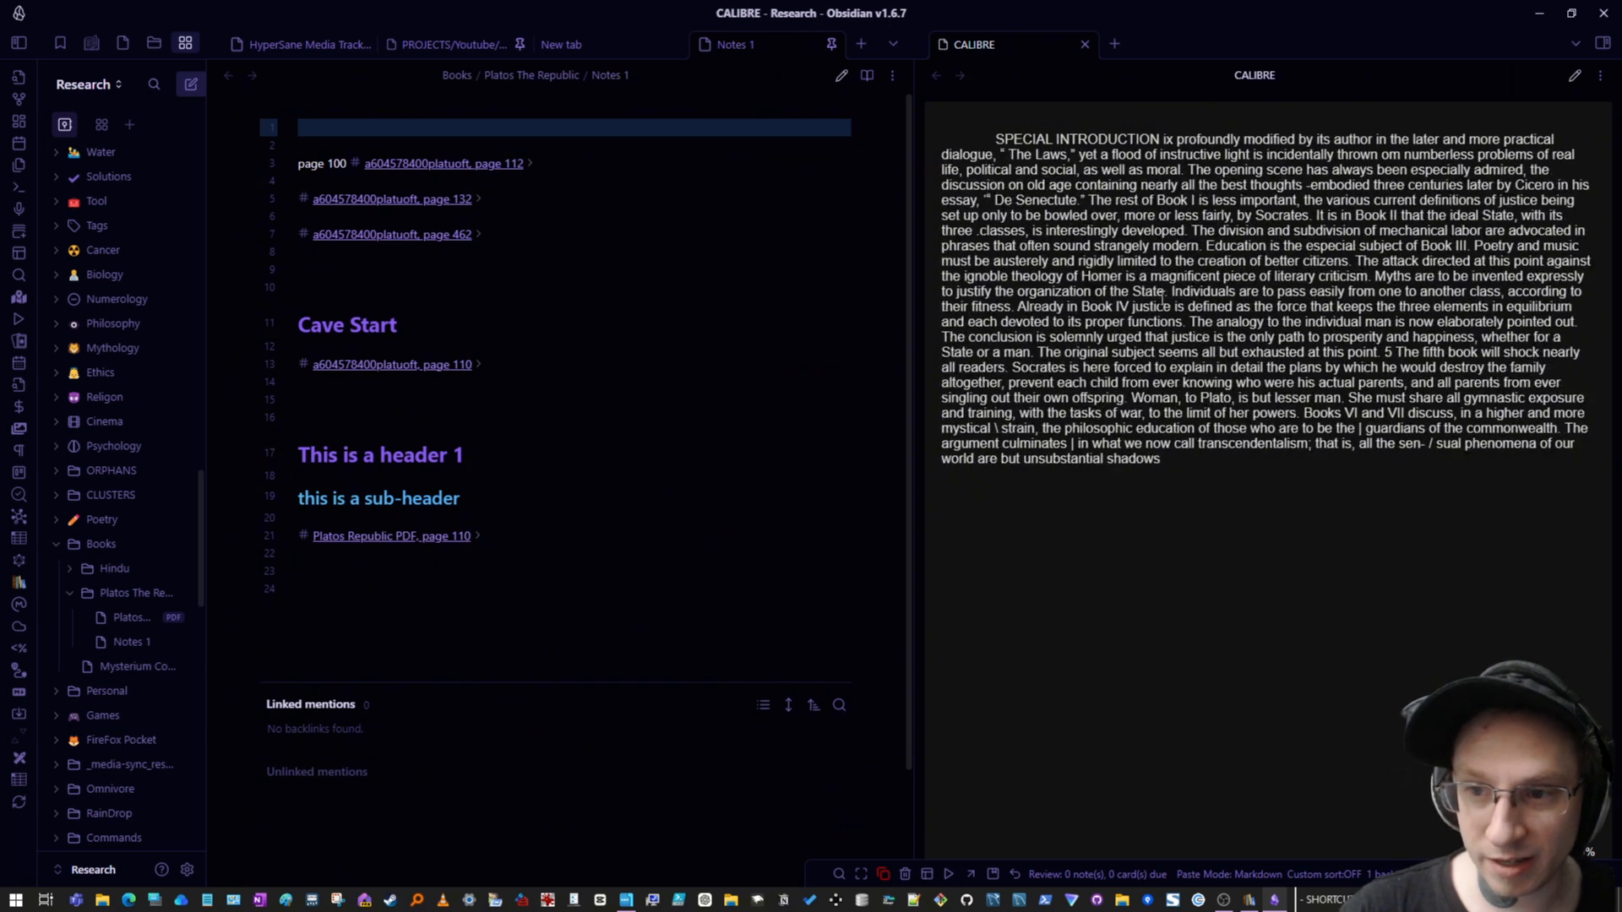
{"action": "scroll", "coordinate": [1126, 321], "scroll_direction": "down", "scroll_amount": 1}
{"action": "scroll", "coordinate": [1115, 287], "scroll_direction": "up", "scroll_amount": 1}
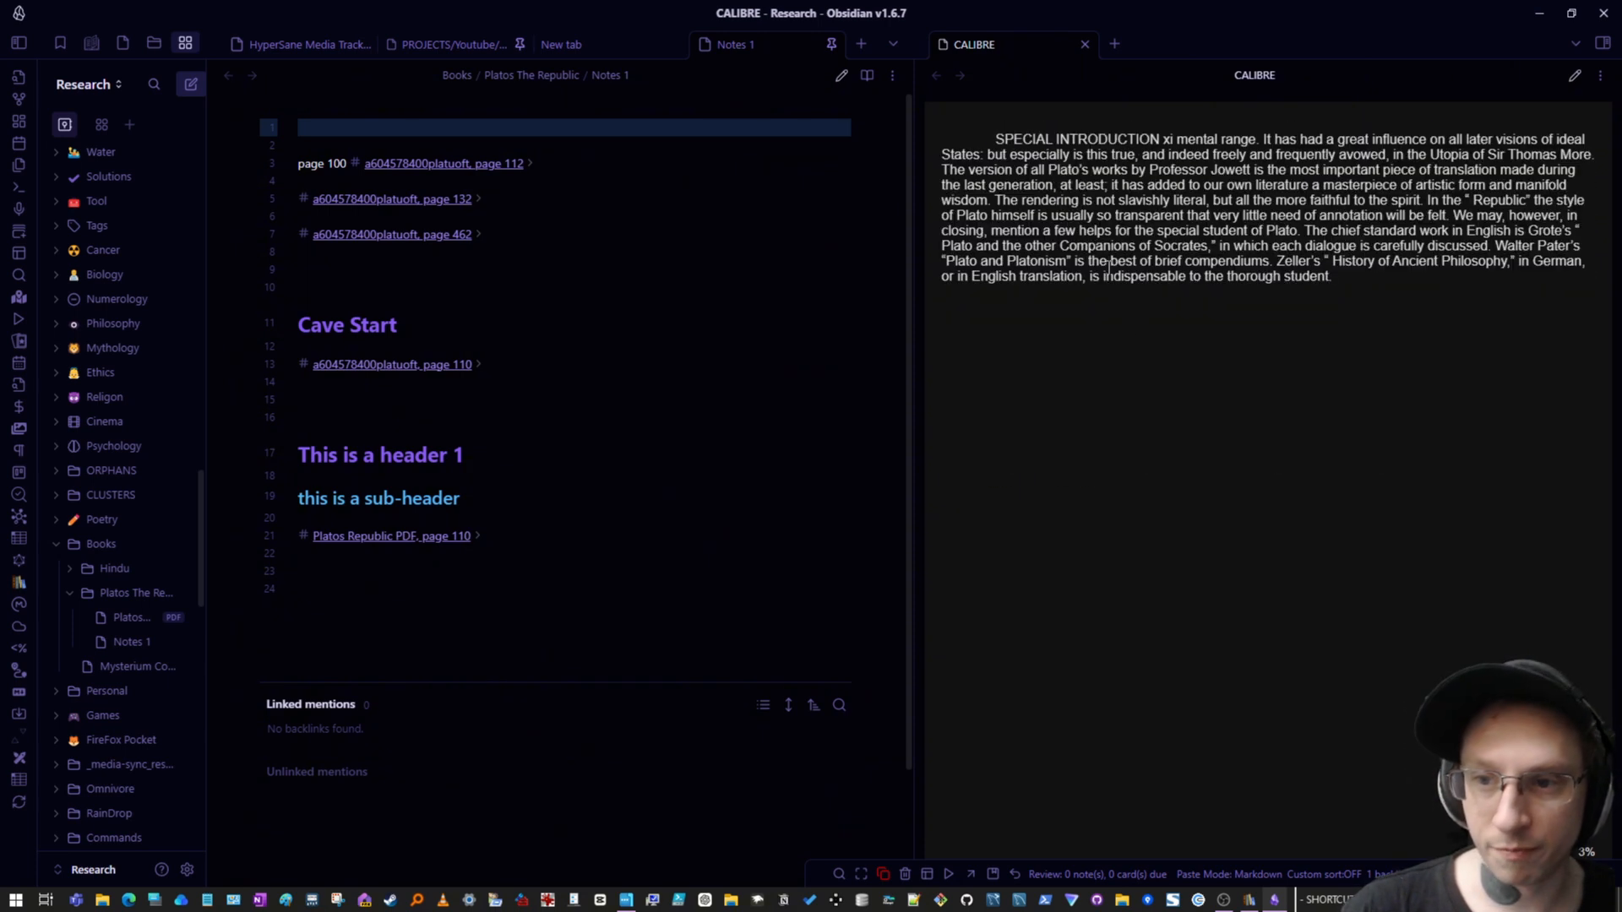
{"action": "scroll", "coordinate": [1056, 277], "scroll_direction": "down", "scroll_amount": 1}
{"action": "scroll", "coordinate": [1095, 253], "scroll_direction": "down", "scroll_amount": 2}
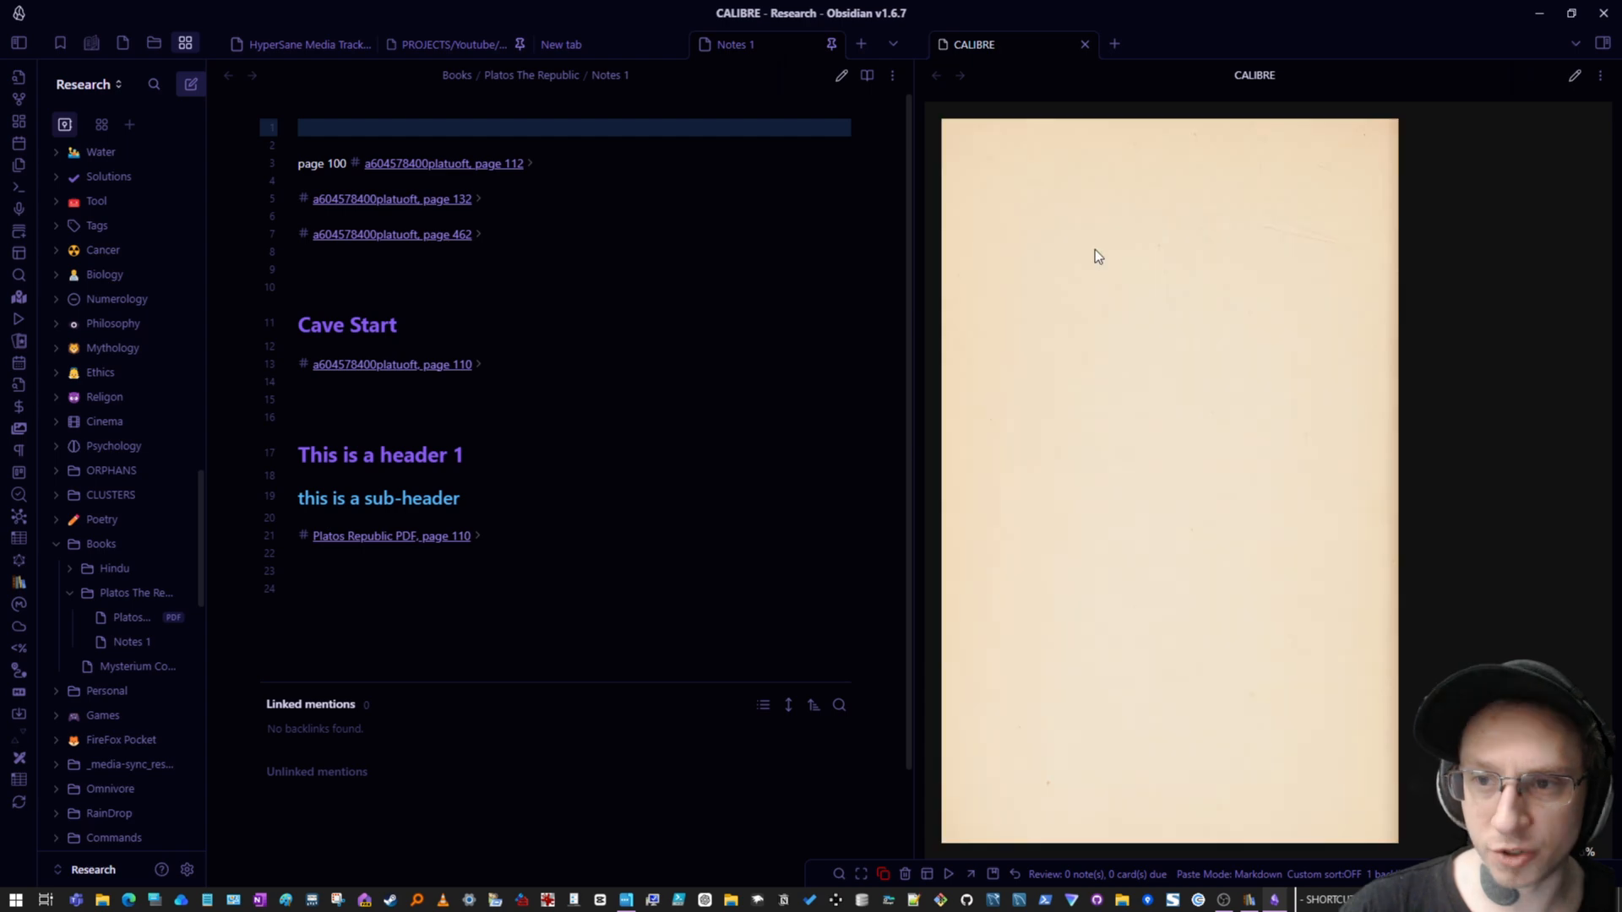
{"action": "scroll", "coordinate": [1102, 245], "scroll_direction": "down", "scroll_amount": 1}
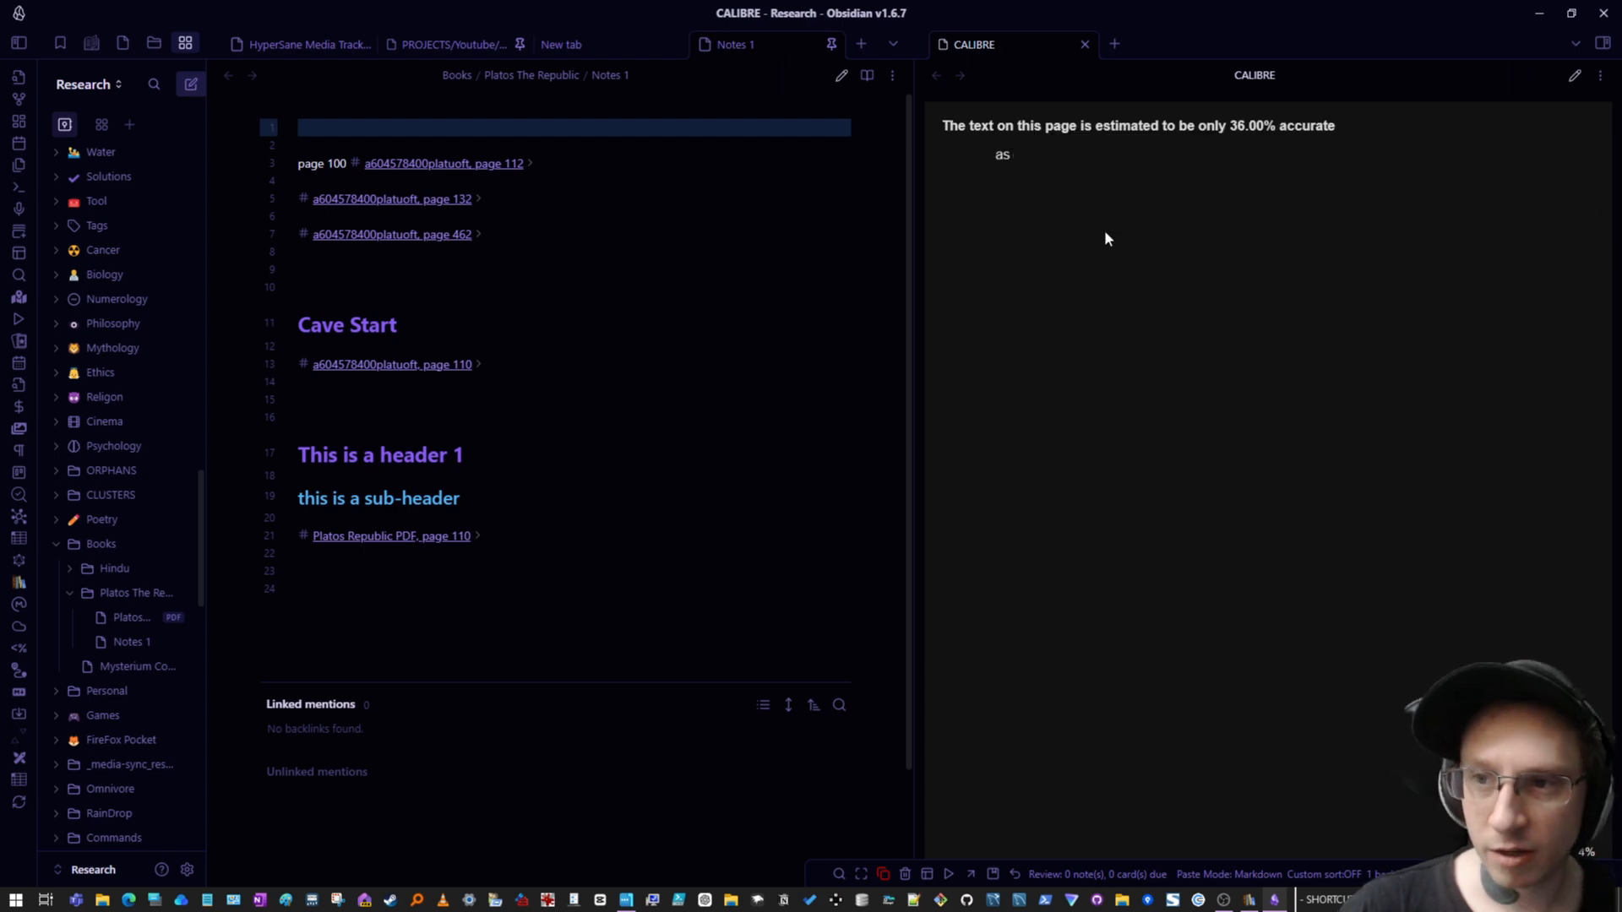
{"action": "scroll", "coordinate": [1105, 240], "scroll_direction": "down", "scroll_amount": 2}
{"action": "scroll", "coordinate": [1141, 321], "scroll_direction": "down", "scroll_amount": 1}
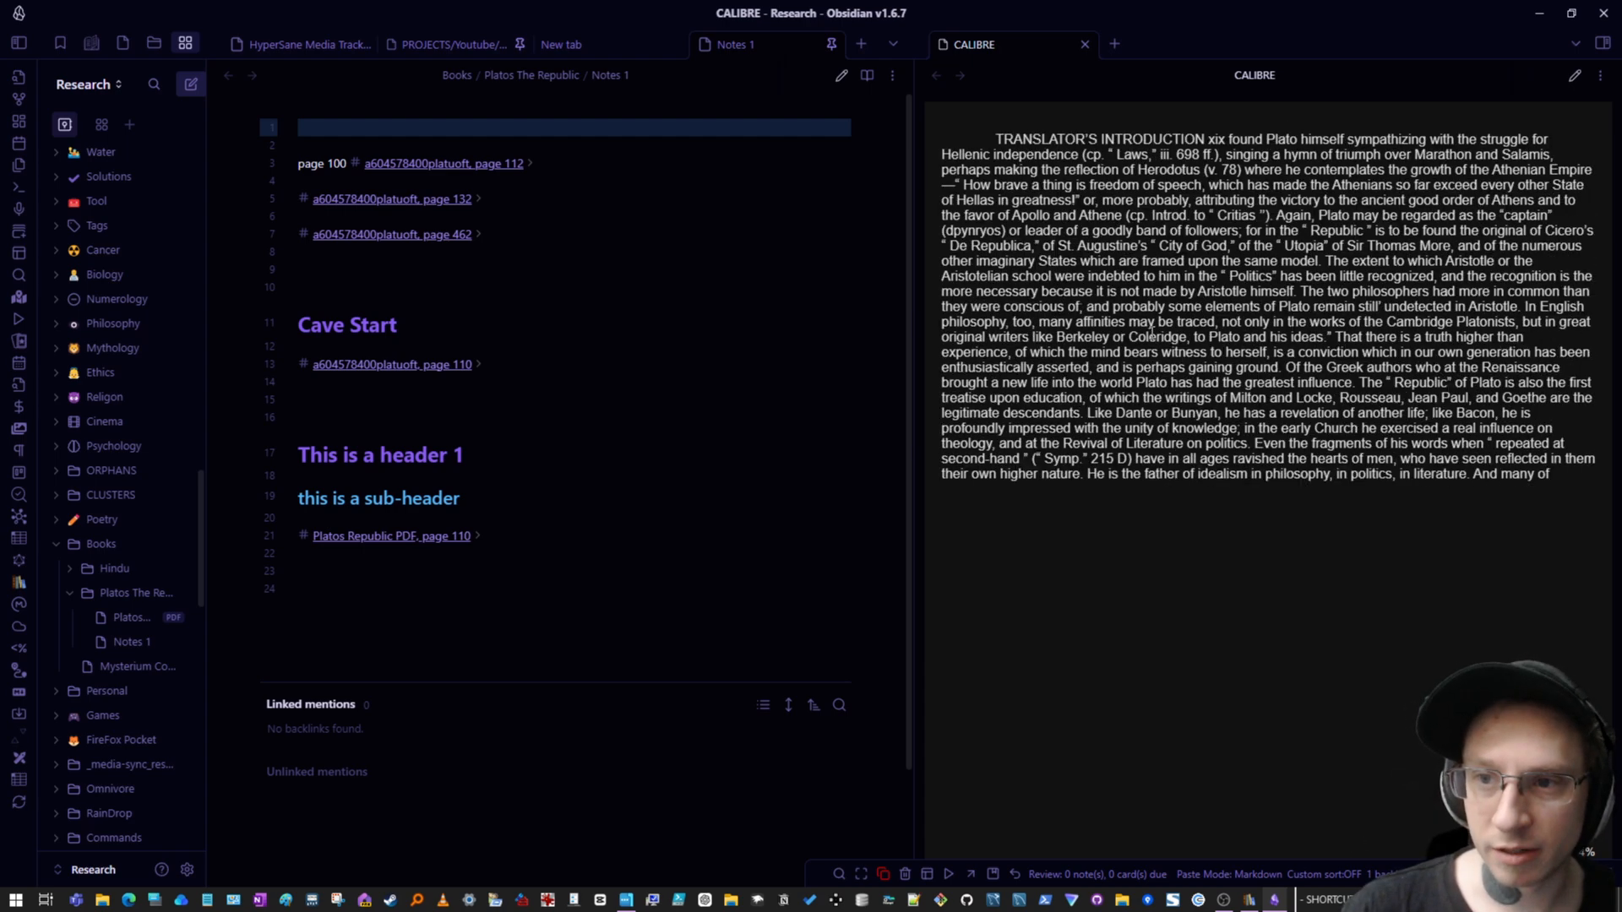
{"action": "scroll", "coordinate": [1031, 219], "scroll_direction": "down", "scroll_amount": 1}
{"action": "scroll", "coordinate": [985, 180], "scroll_direction": "down", "scroll_amount": 1}
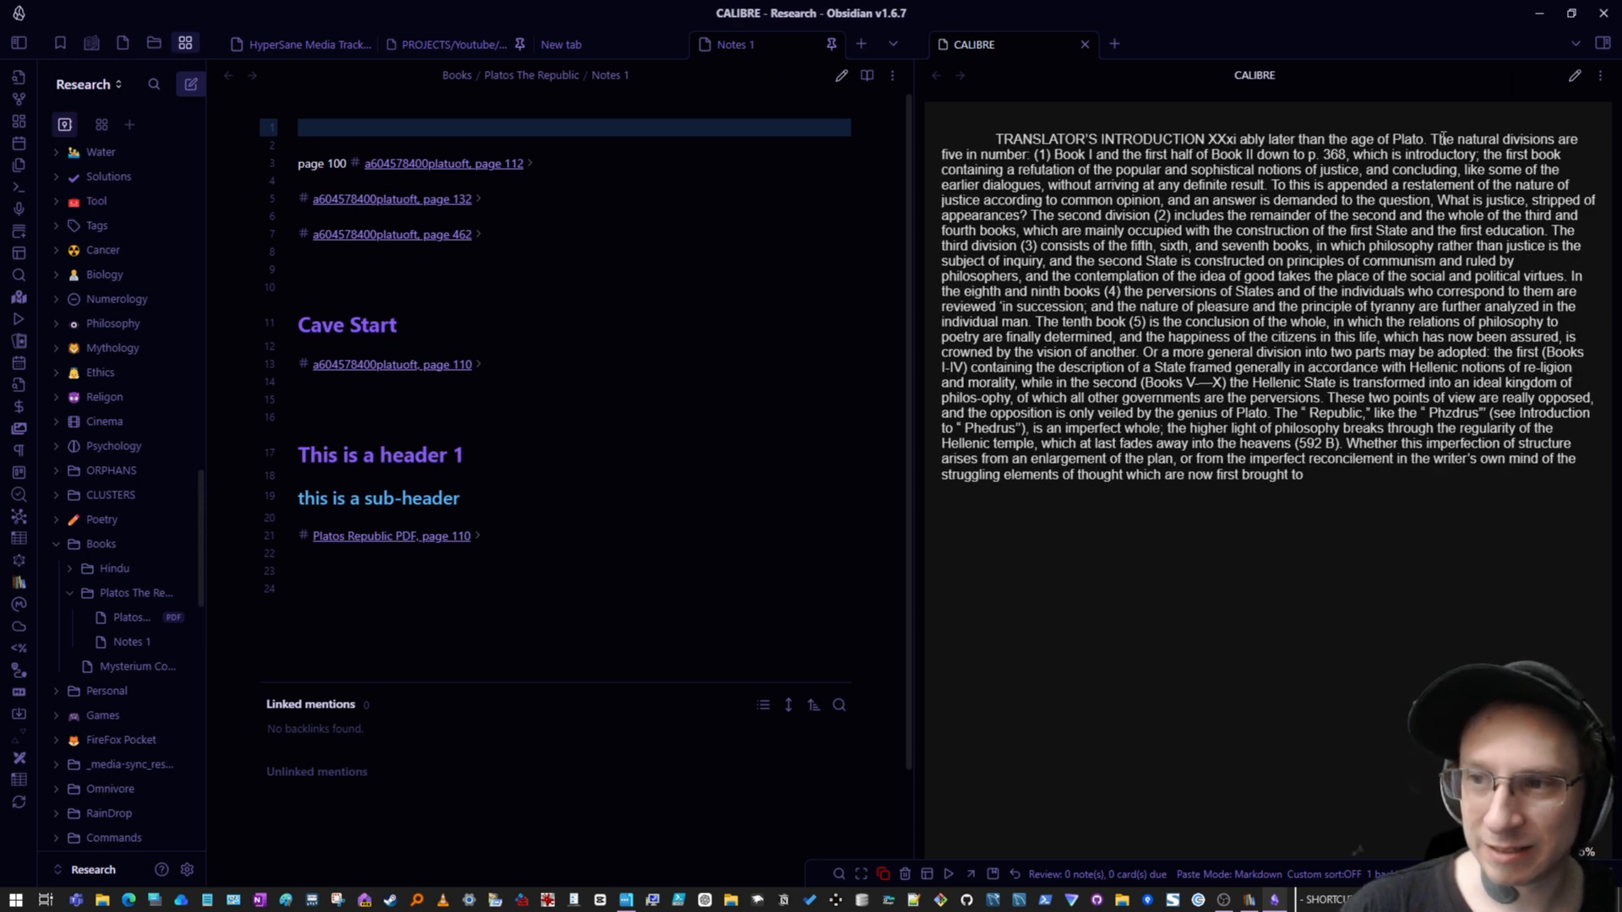
{"action": "scroll", "coordinate": [1240, 372], "scroll_direction": "down", "scroll_amount": 1}
{"action": "scroll", "coordinate": [1066, 366], "scroll_direction": "down", "scroll_amount": 10}
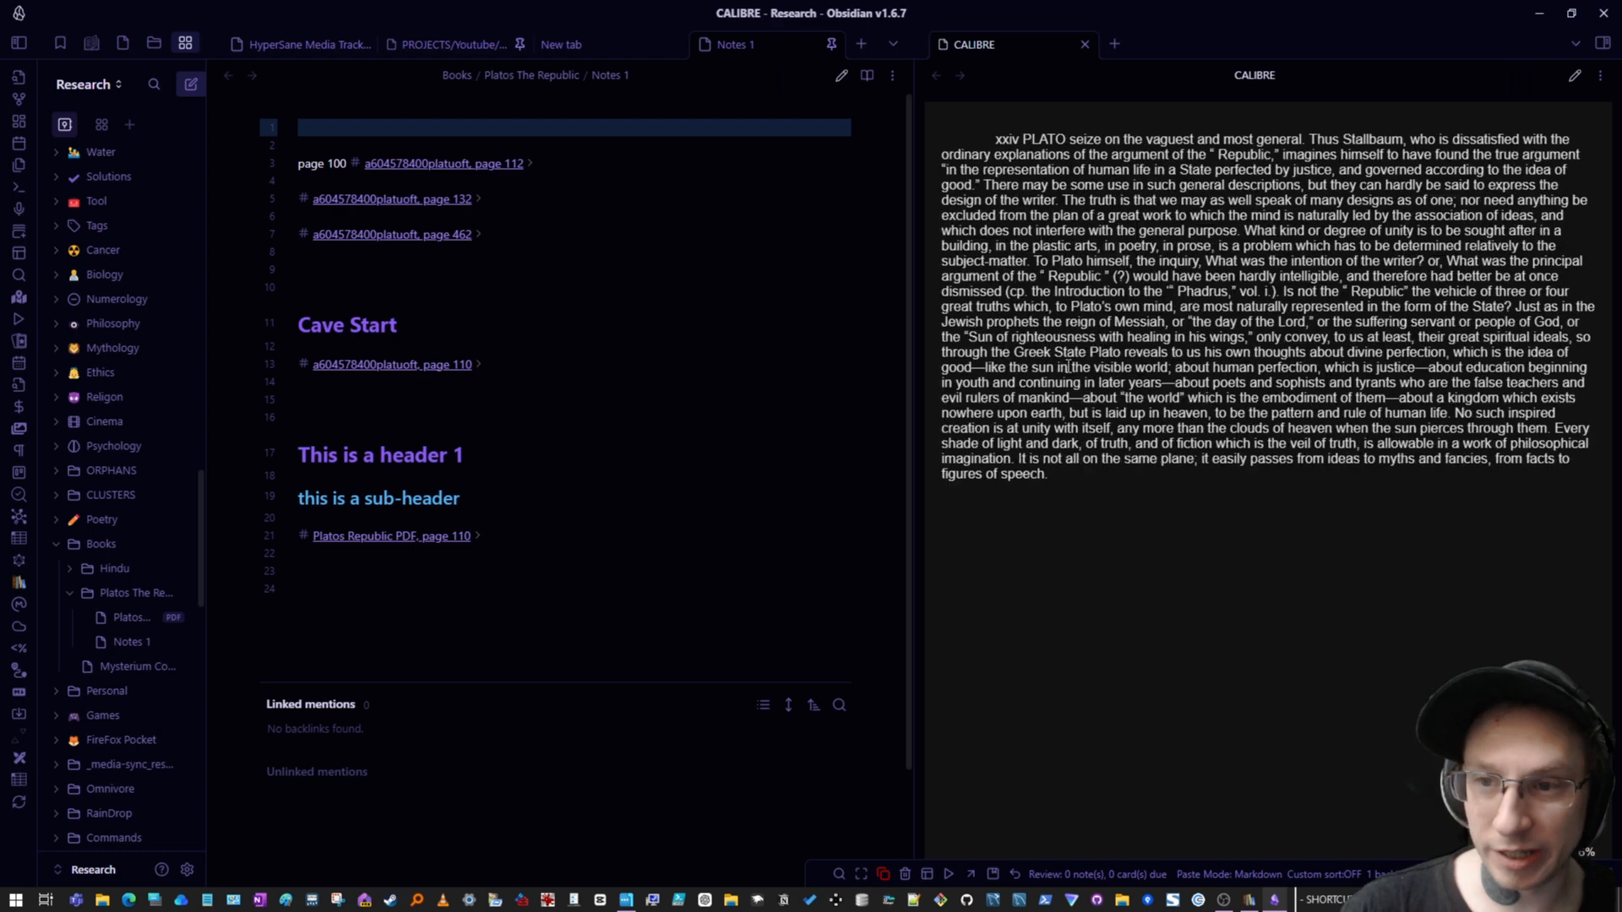
{"action": "scroll", "coordinate": [1071, 363], "scroll_direction": "down", "scroll_amount": 6}
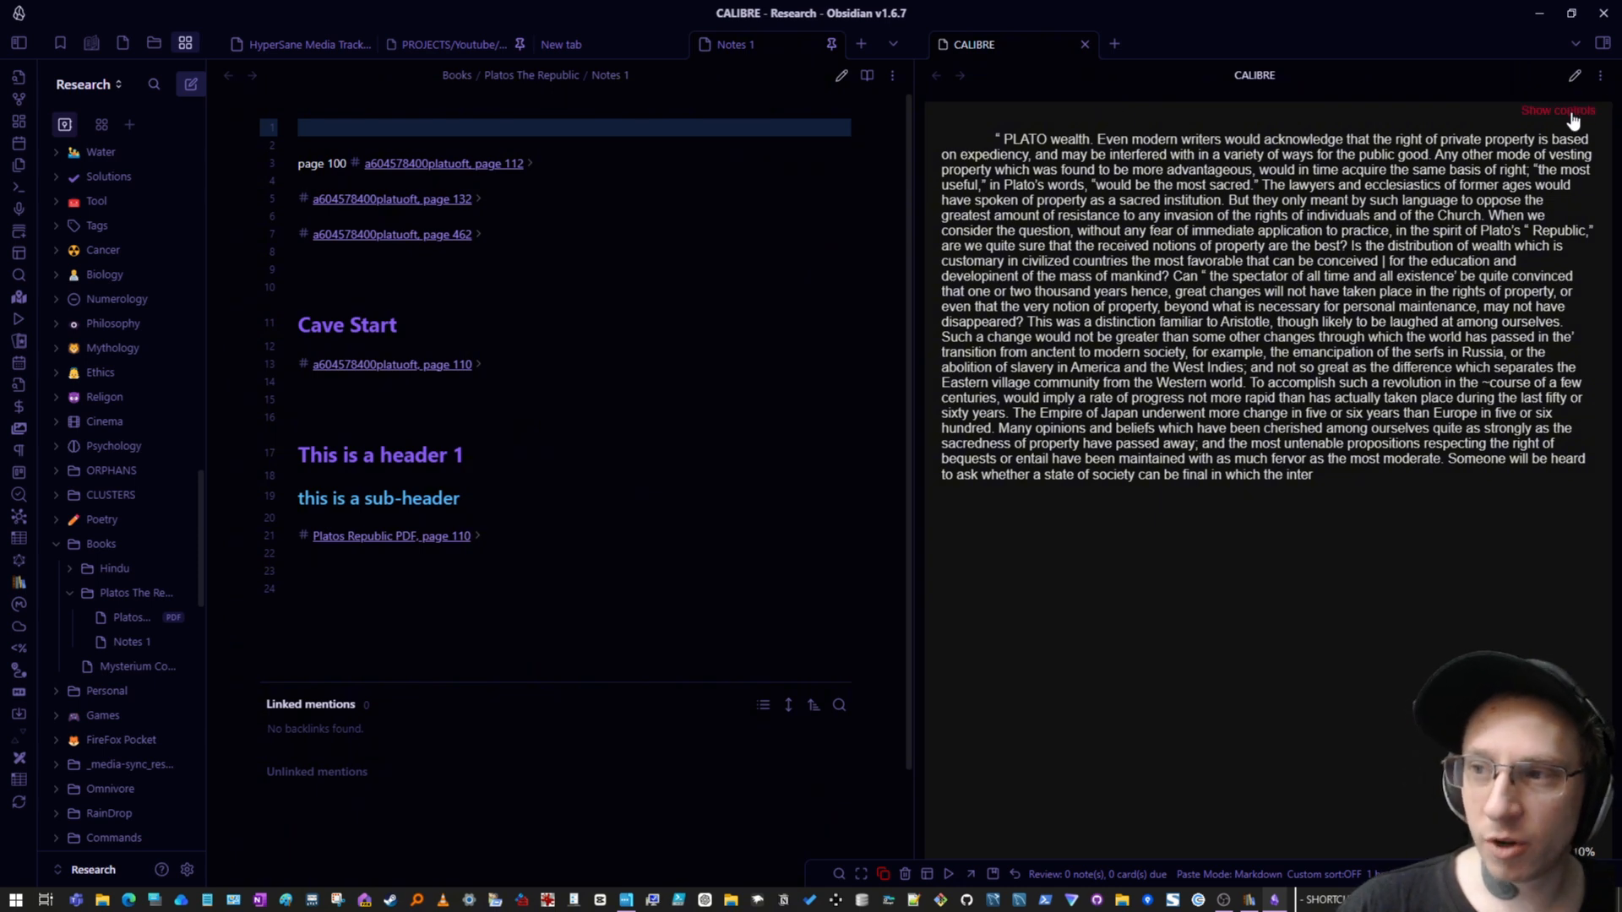
- Open and close the reader's controls overlay, then keep scrolling through the translator's introduction
{"action": "left_click", "coordinate": [1586, 114]}
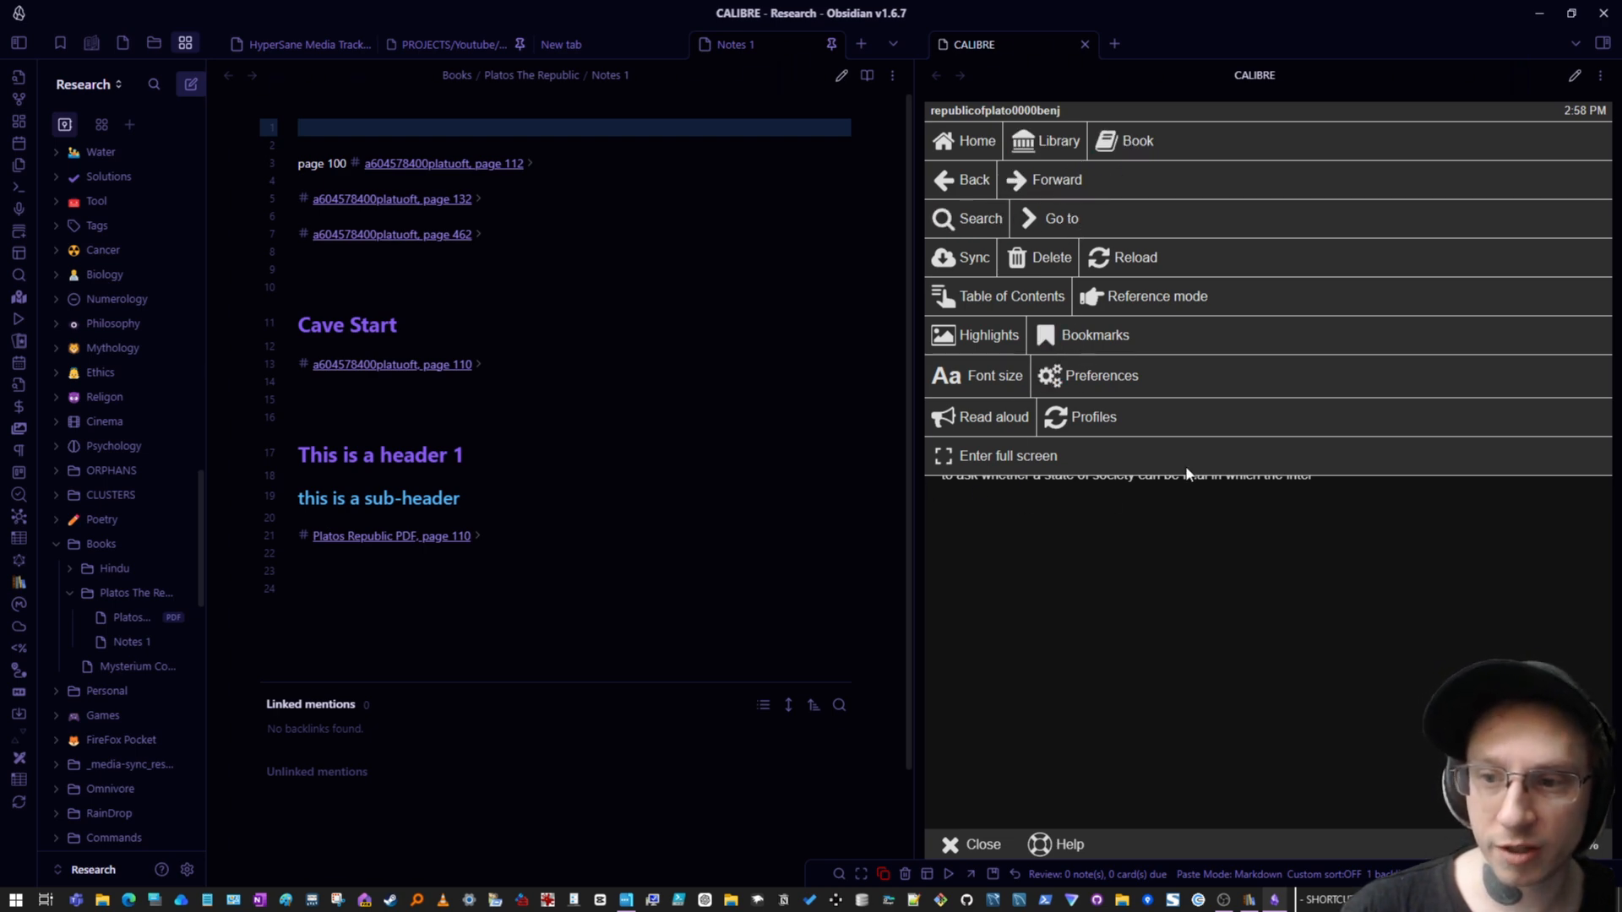
{"action": "left_click", "coordinate": [1119, 626]}
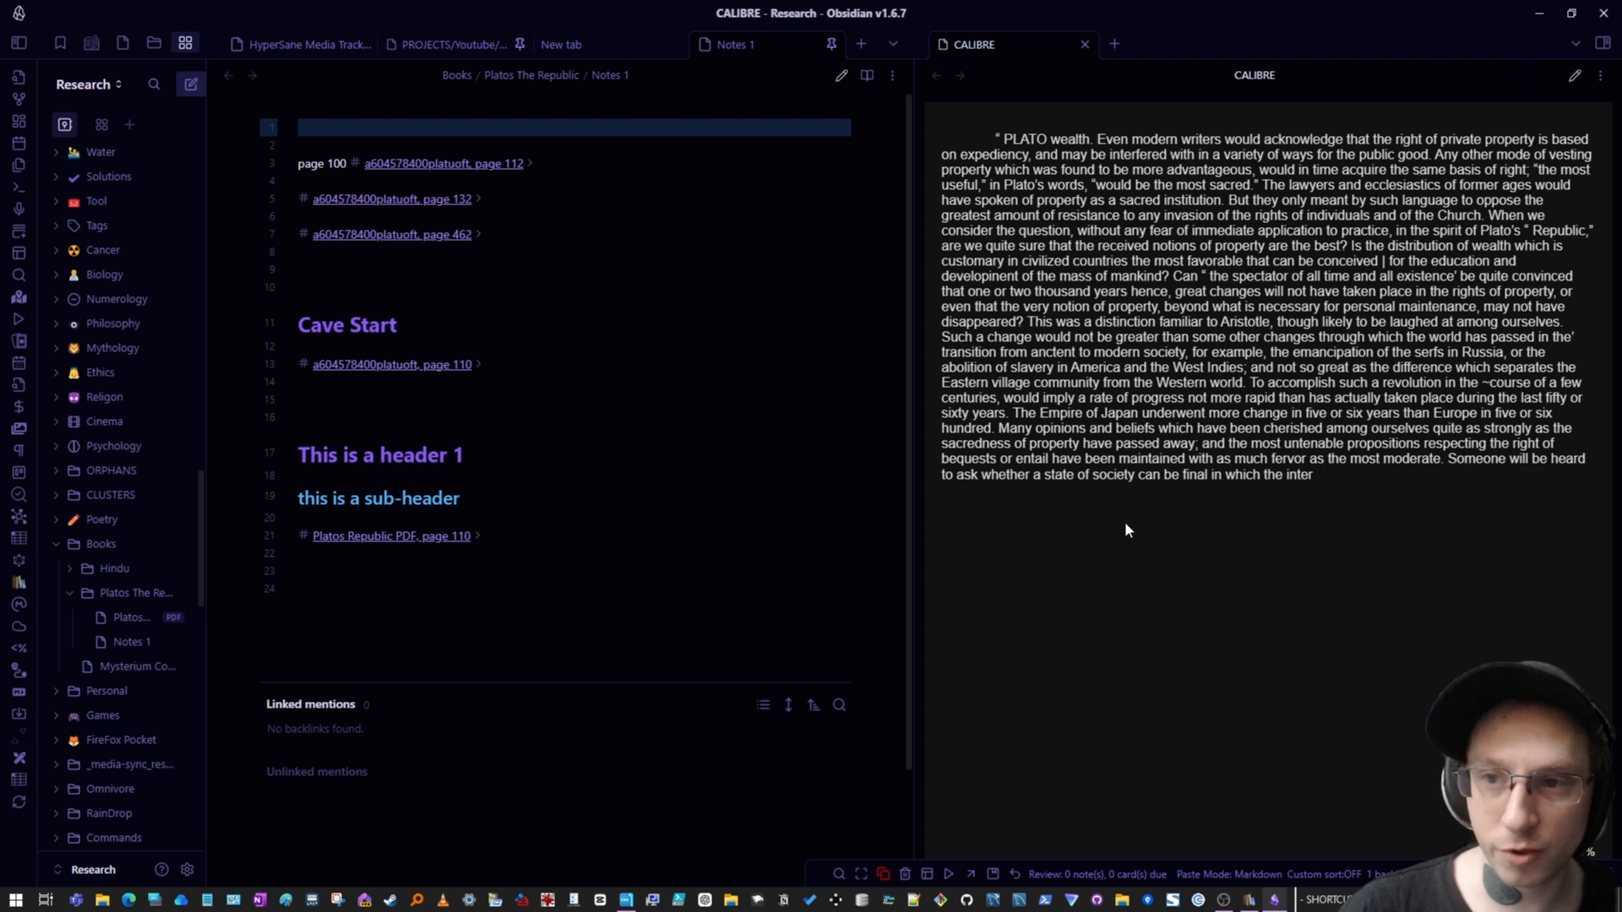
{"action": "scroll", "coordinate": [1127, 500], "scroll_direction": "down", "scroll_amount": 1}
{"action": "scroll", "coordinate": [1342, 560], "scroll_direction": "down", "scroll_amount": 1}
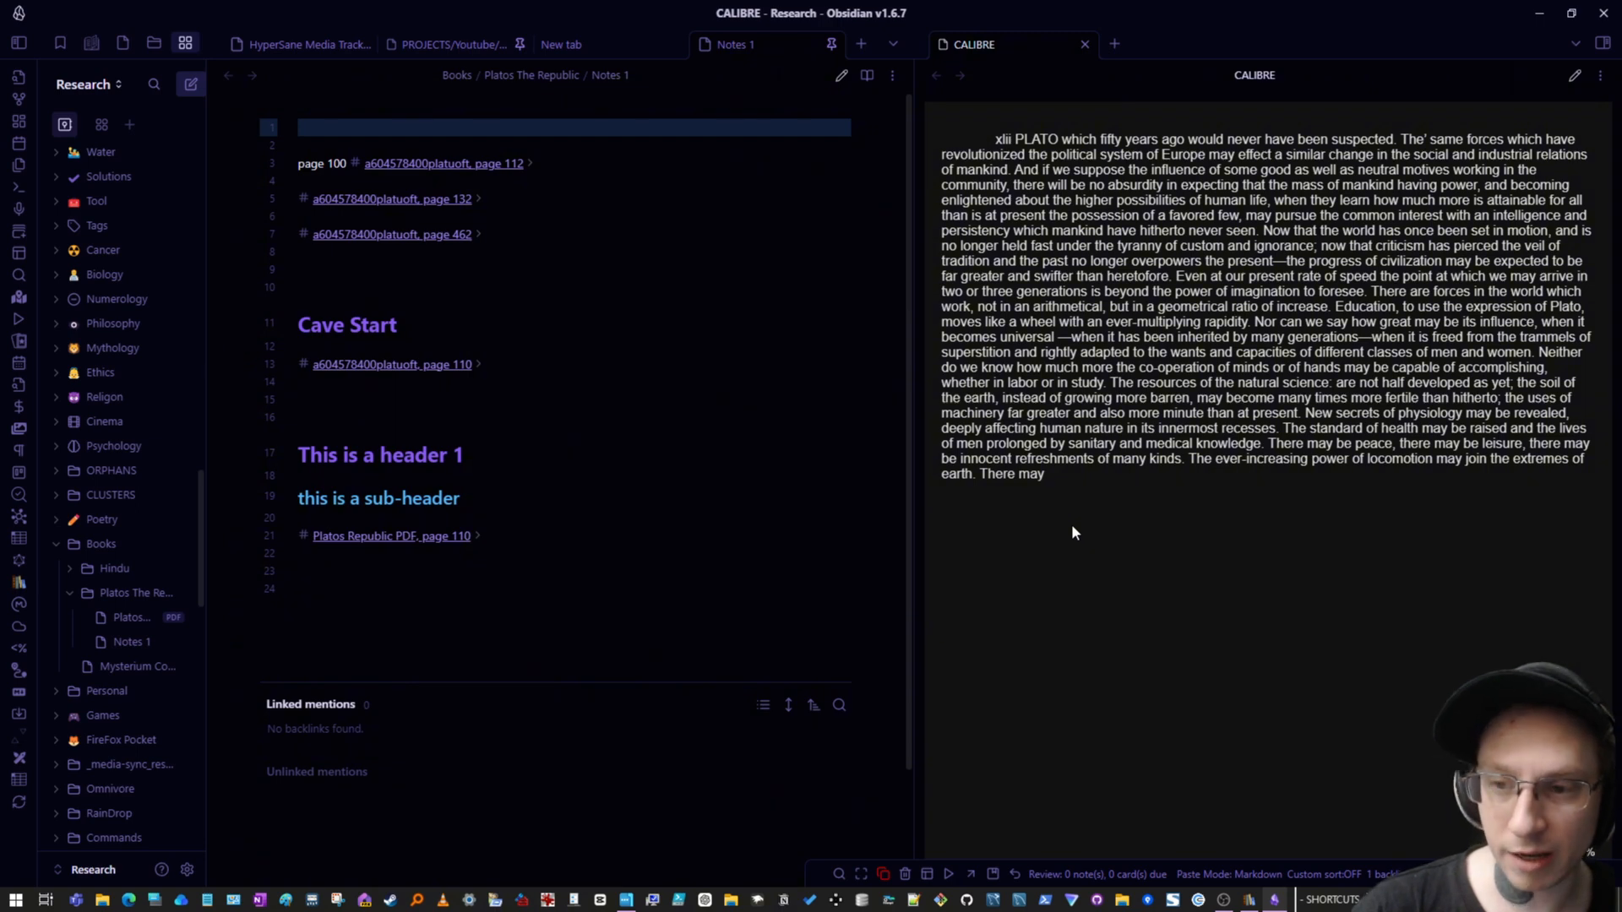
{"action": "scroll", "coordinate": [1072, 527], "scroll_direction": "down", "scroll_amount": 1}
{"action": "scroll", "coordinate": [1073, 527], "scroll_direction": "up", "scroll_amount": 1}
{"action": "scroll", "coordinate": [1073, 527], "scroll_direction": "down", "scroll_amount": 1}
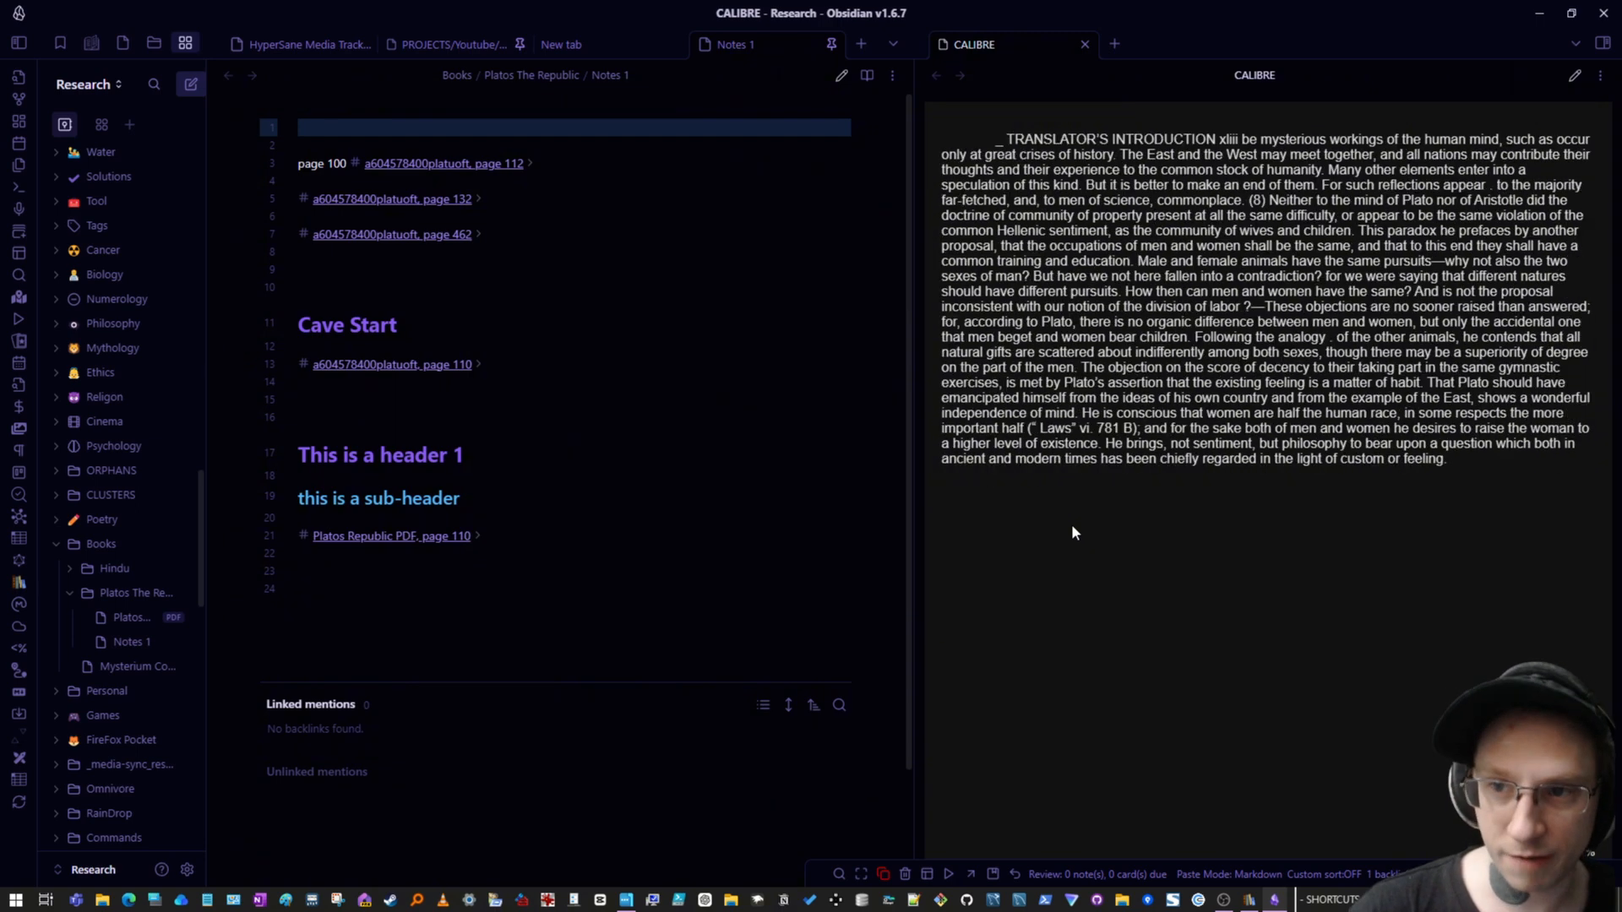
{"action": "scroll", "coordinate": [1072, 527], "scroll_direction": "up", "scroll_amount": 2}
{"action": "scroll", "coordinate": [1072, 527], "scroll_direction": "down", "scroll_amount": 1}
{"action": "scroll", "coordinate": [1072, 527], "scroll_direction": "up", "scroll_amount": 1}
{"action": "scroll", "coordinate": [1072, 528], "scroll_direction": "down", "scroll_amount": 3}
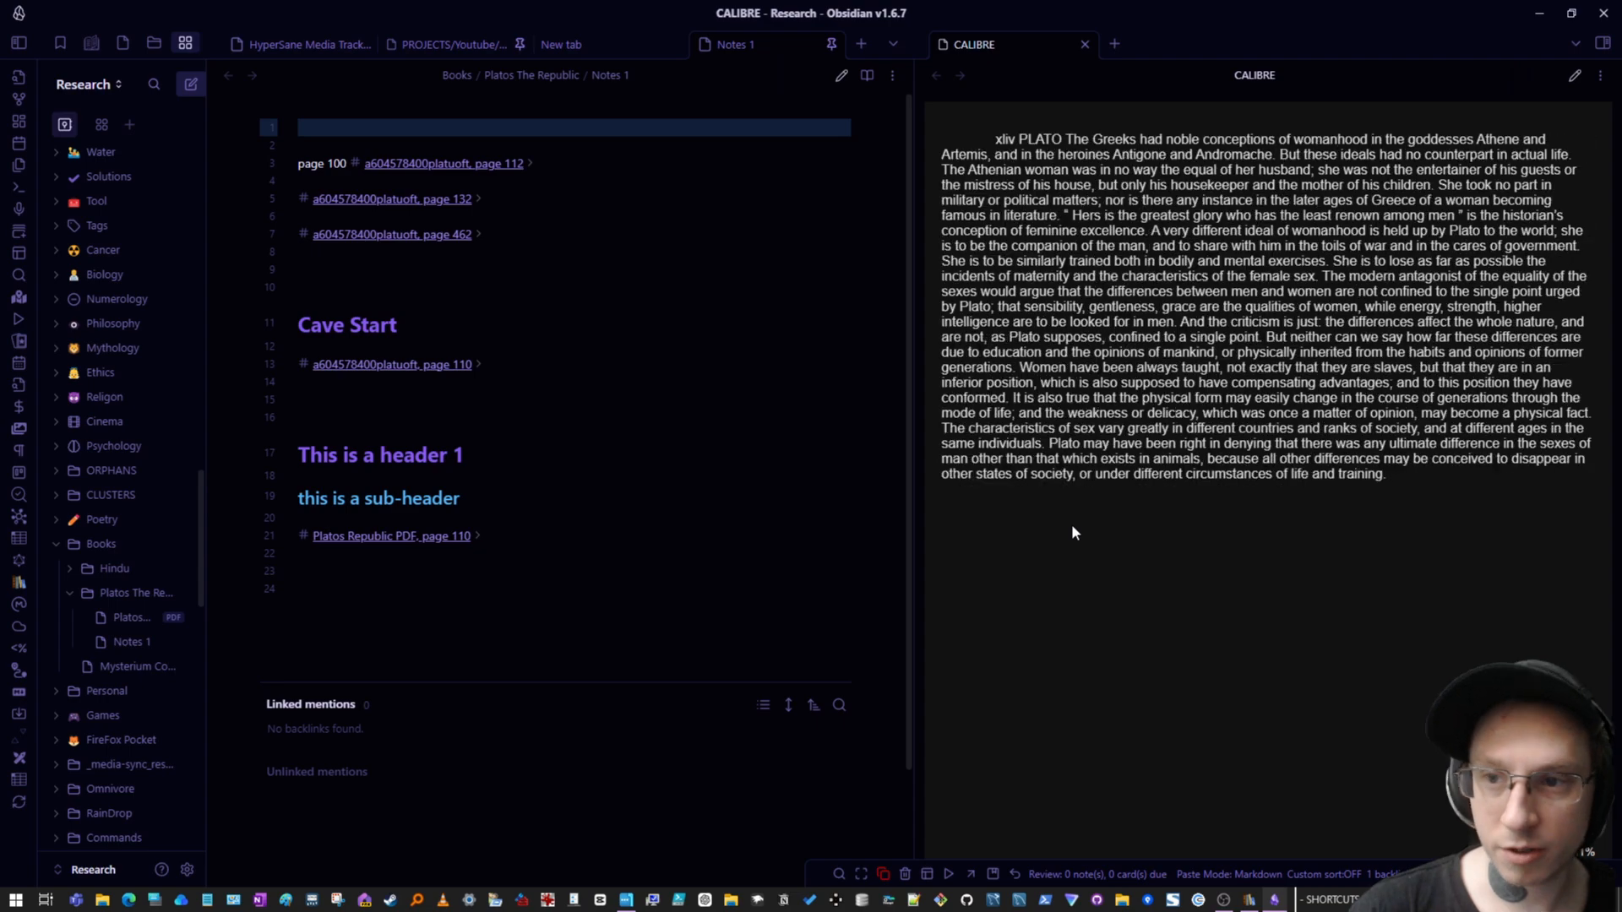
{"action": "scroll", "coordinate": [1072, 531], "scroll_direction": "down", "scroll_amount": 3}
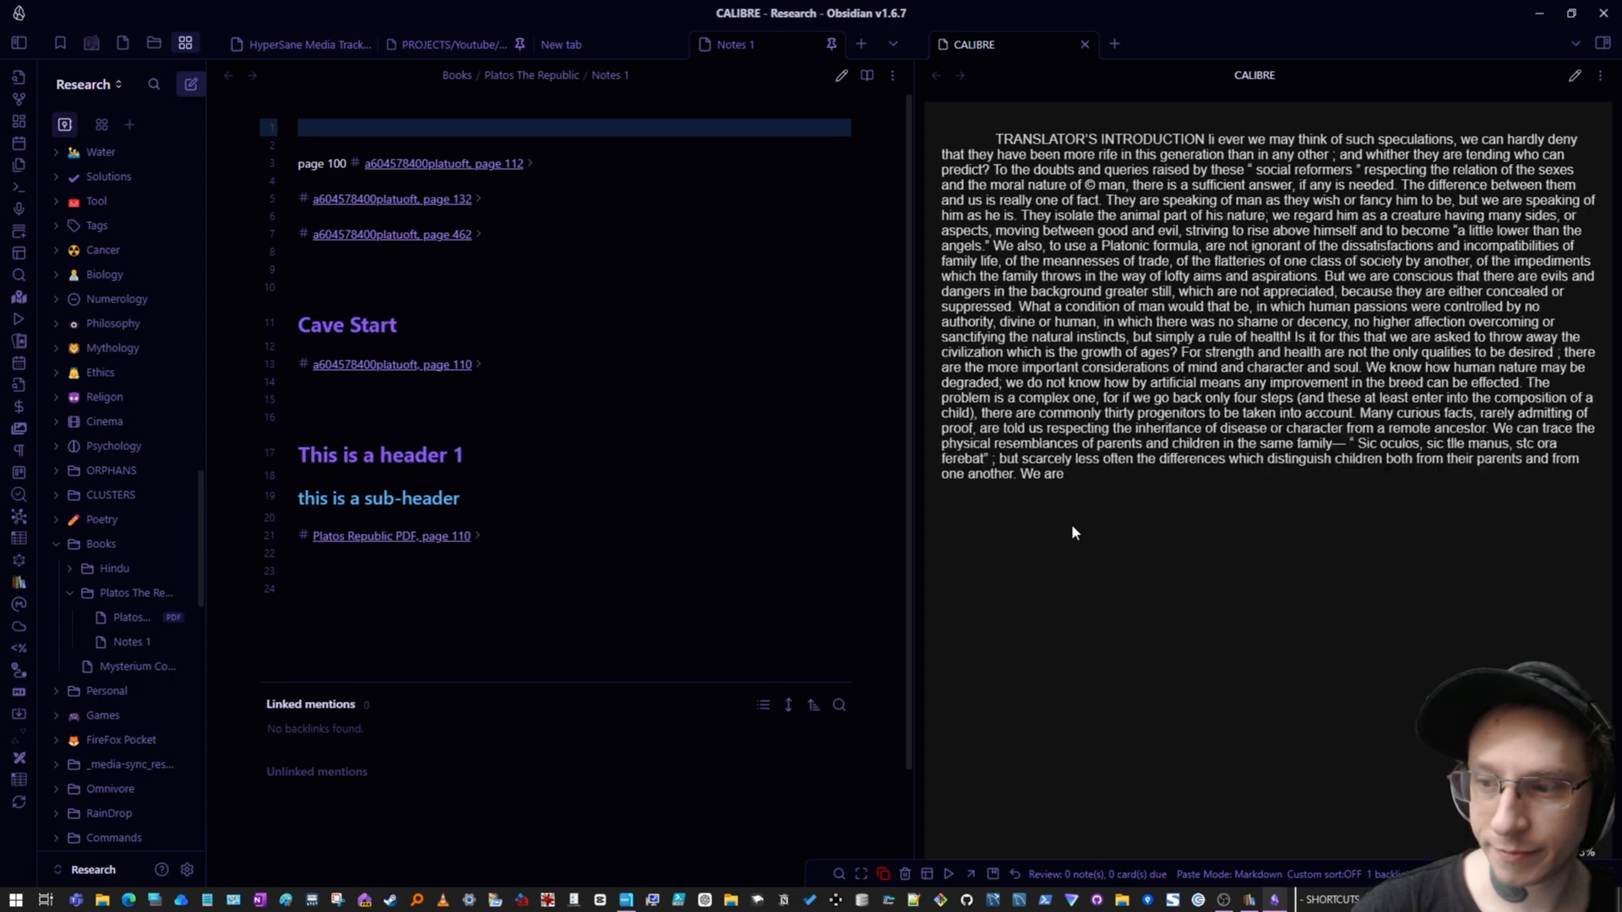
{"action": "scroll", "coordinate": [1072, 525], "scroll_direction": "down", "scroll_amount": 1}
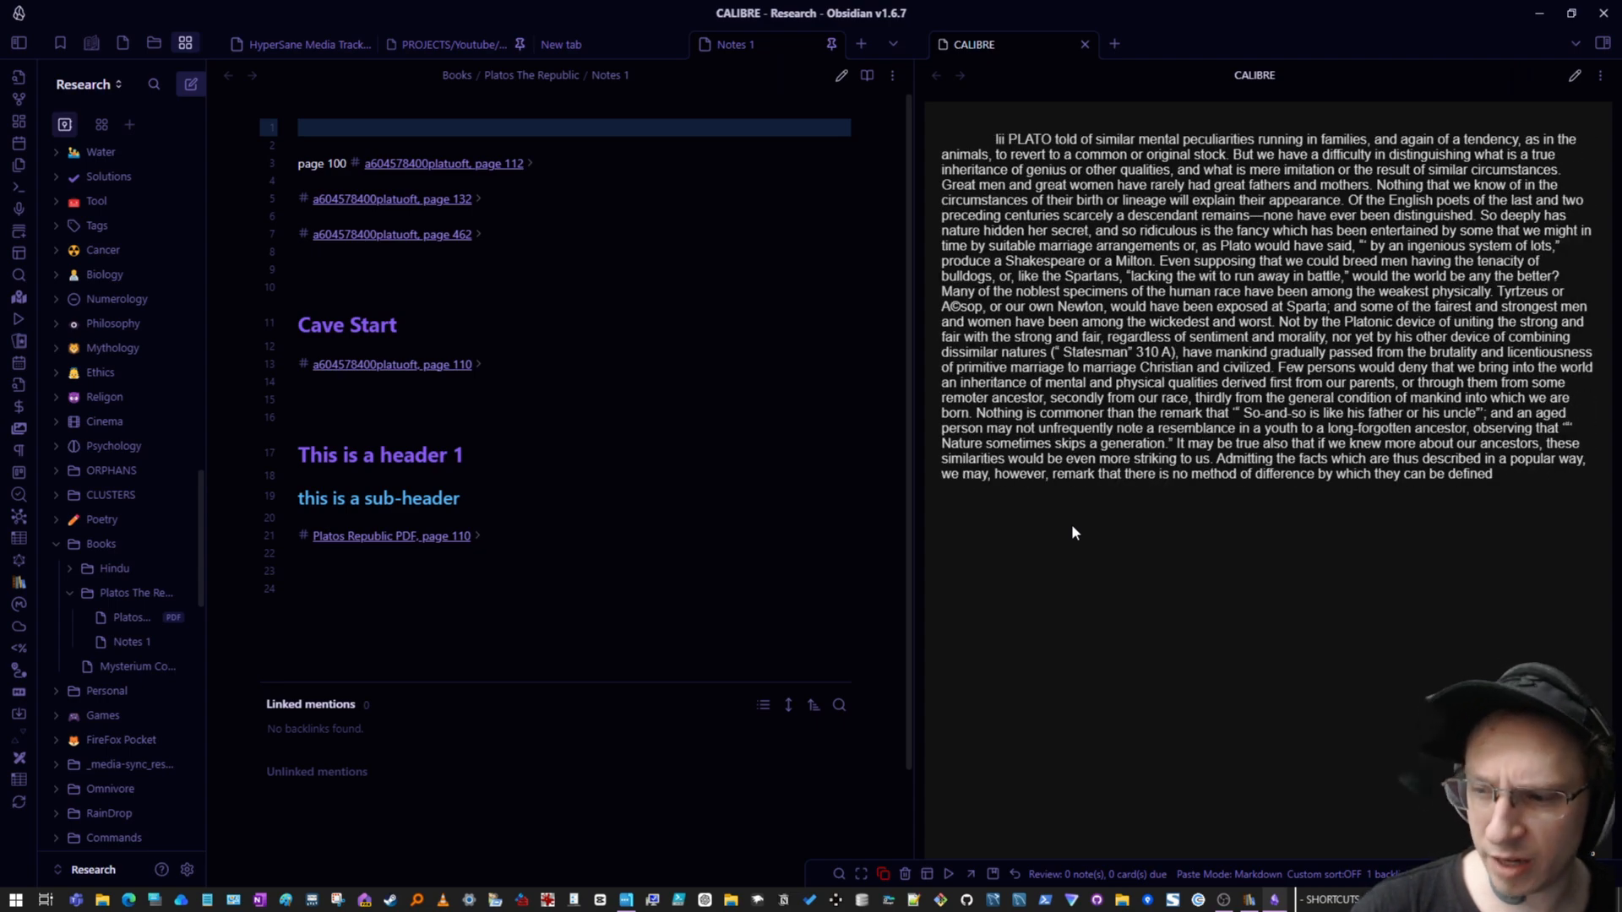
{"action": "scroll", "coordinate": [1071, 531], "scroll_direction": "down", "scroll_amount": 2}
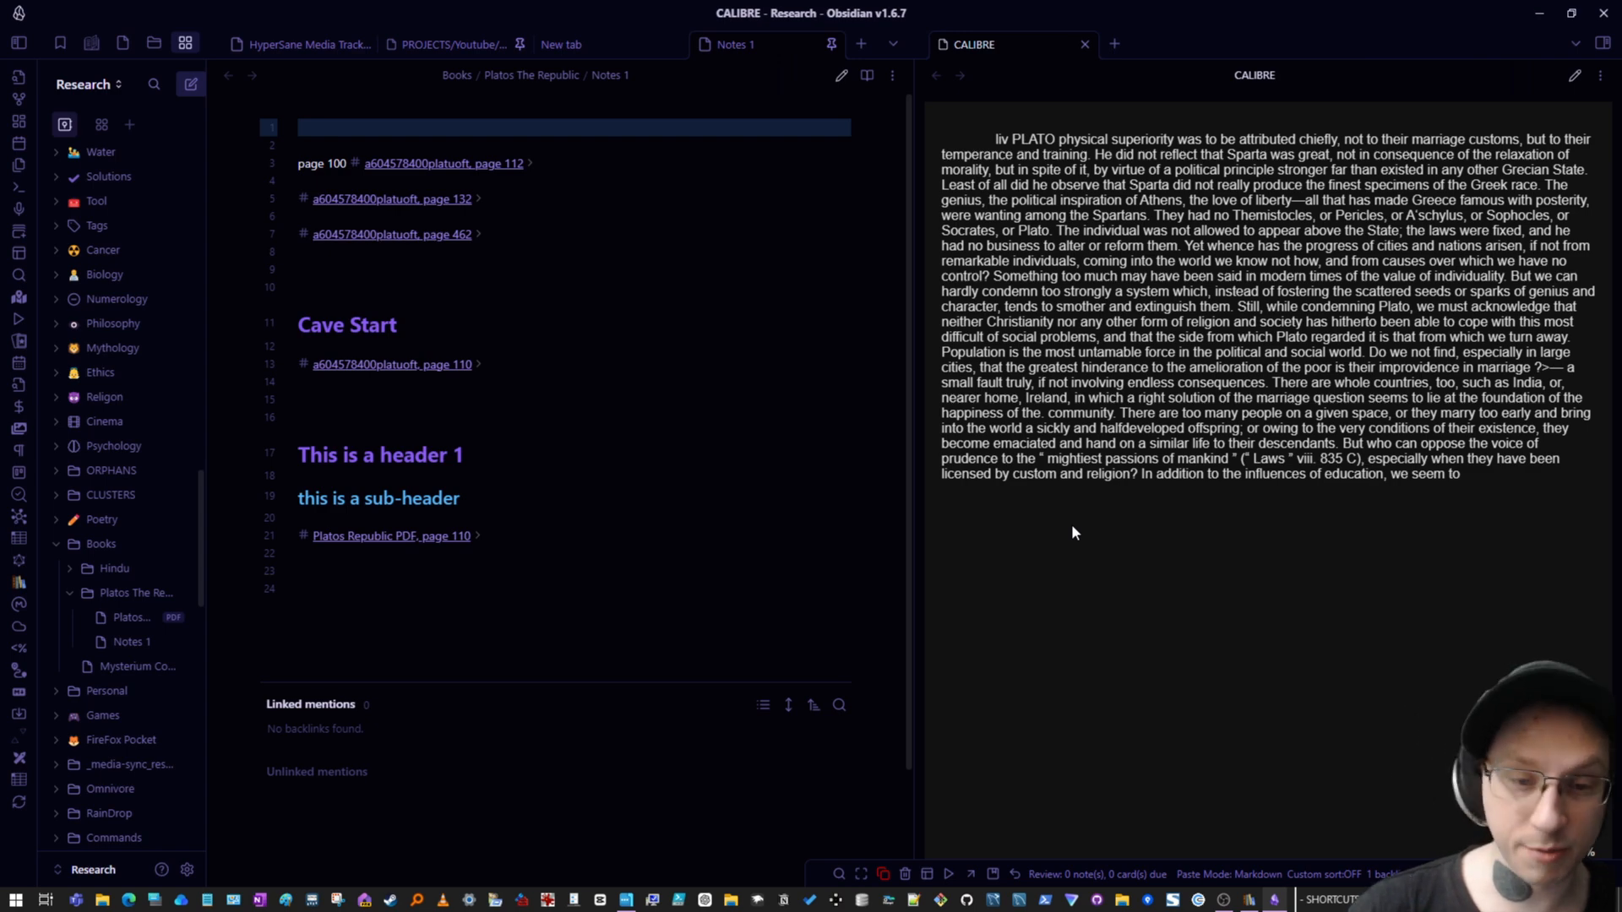
{"action": "scroll", "coordinate": [1072, 530], "scroll_direction": "down", "scroll_amount": 4}
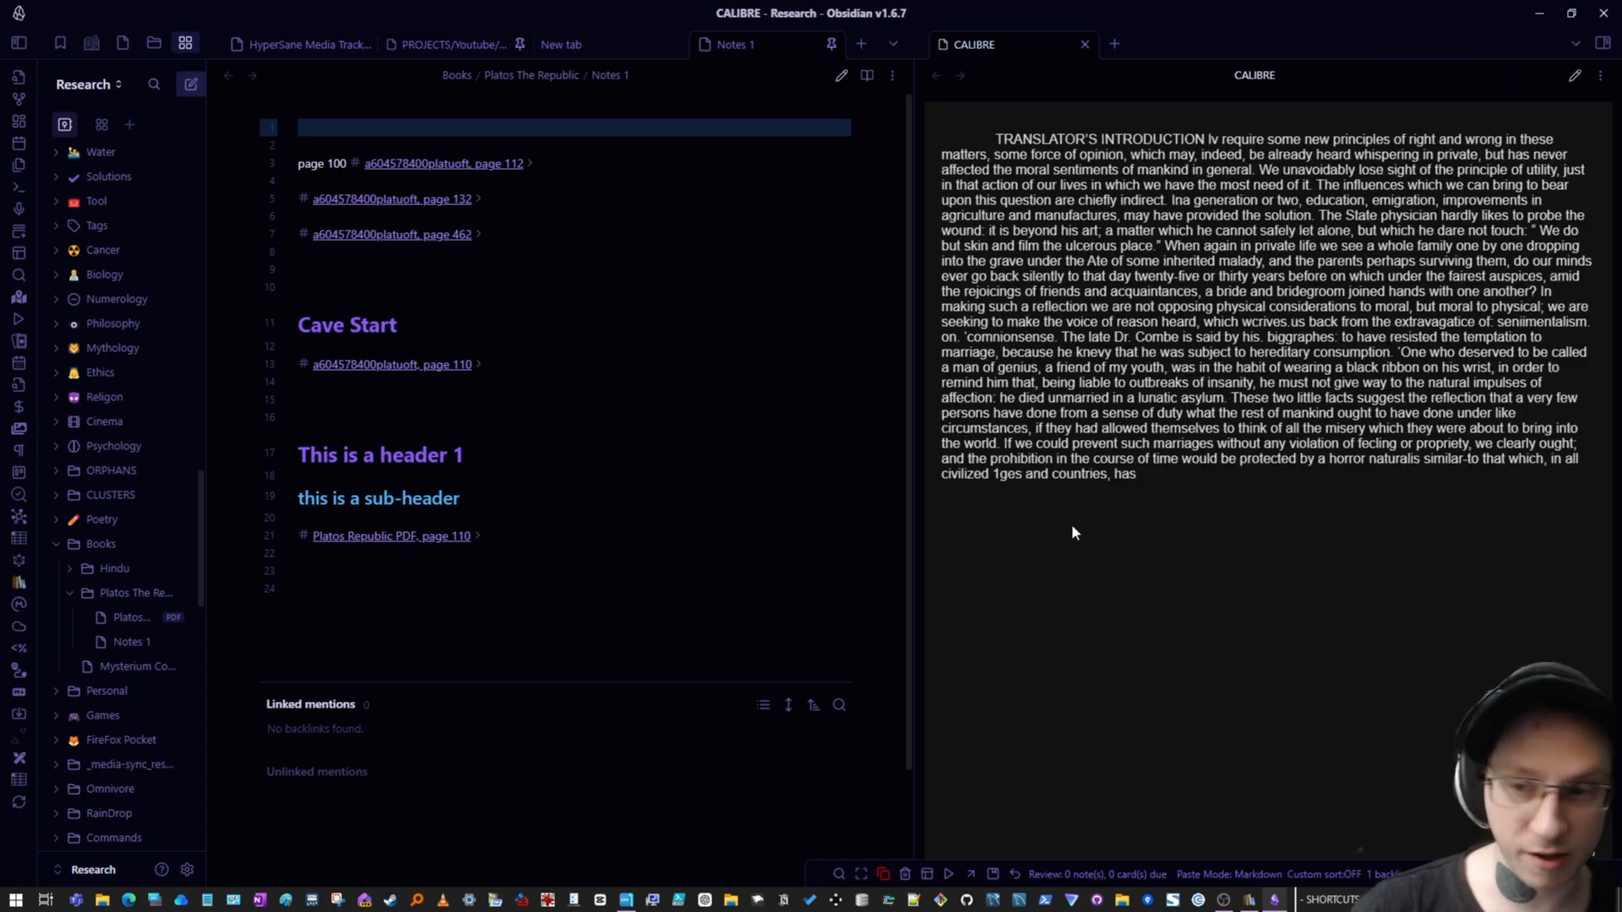
{"action": "scroll", "coordinate": [1072, 530], "scroll_direction": "down", "scroll_amount": 10}
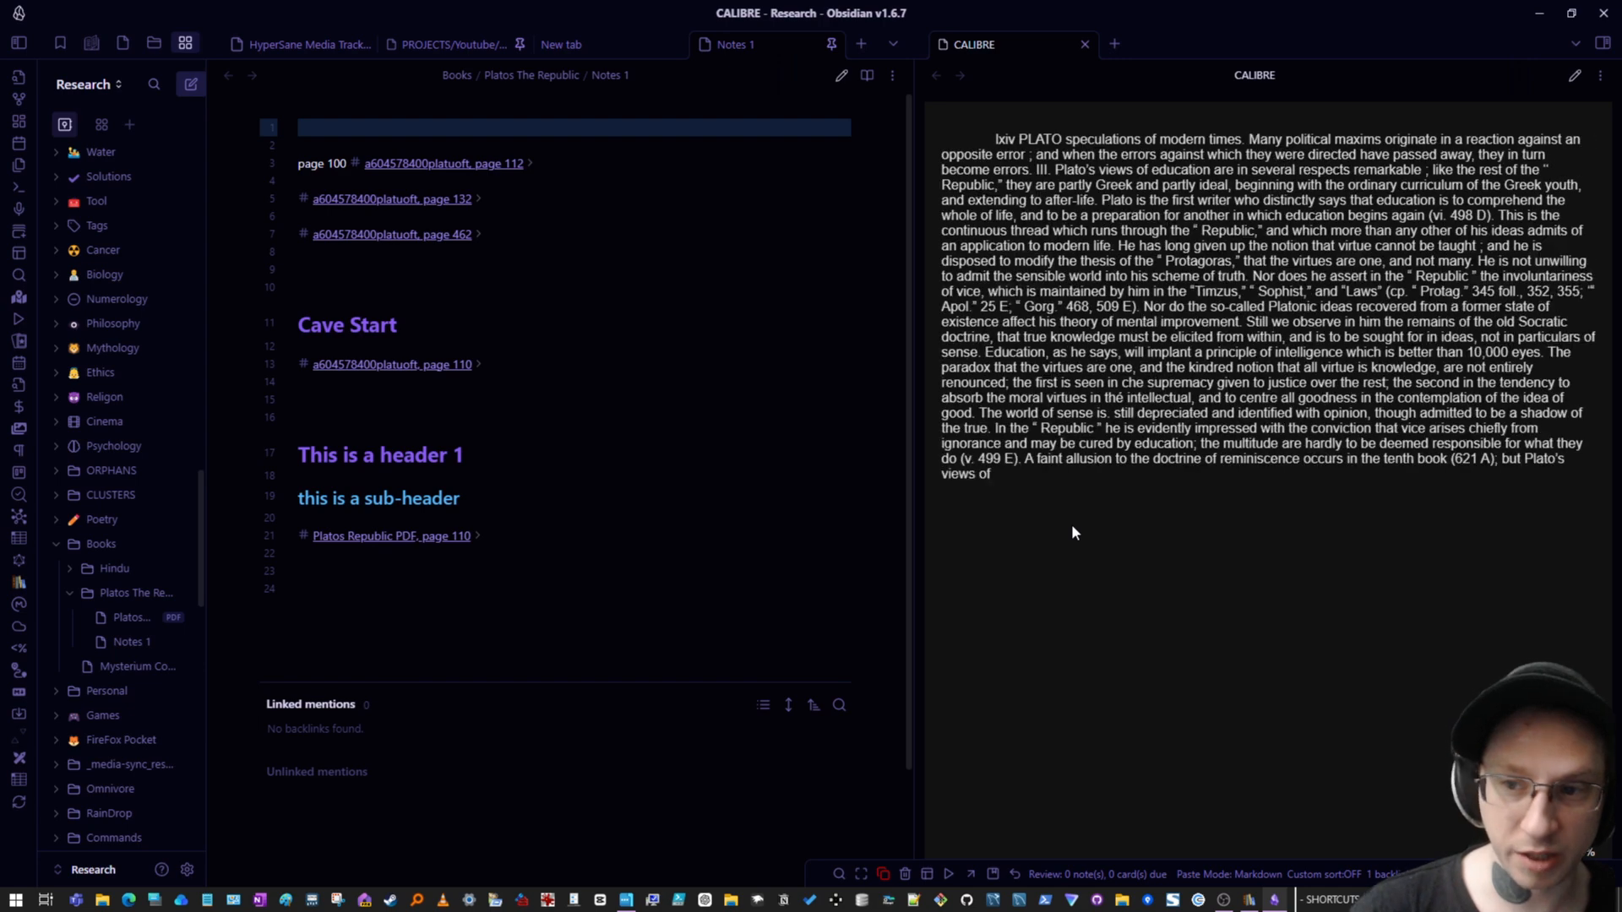
{"action": "scroll", "coordinate": [1072, 533], "scroll_direction": "down", "scroll_amount": 1}
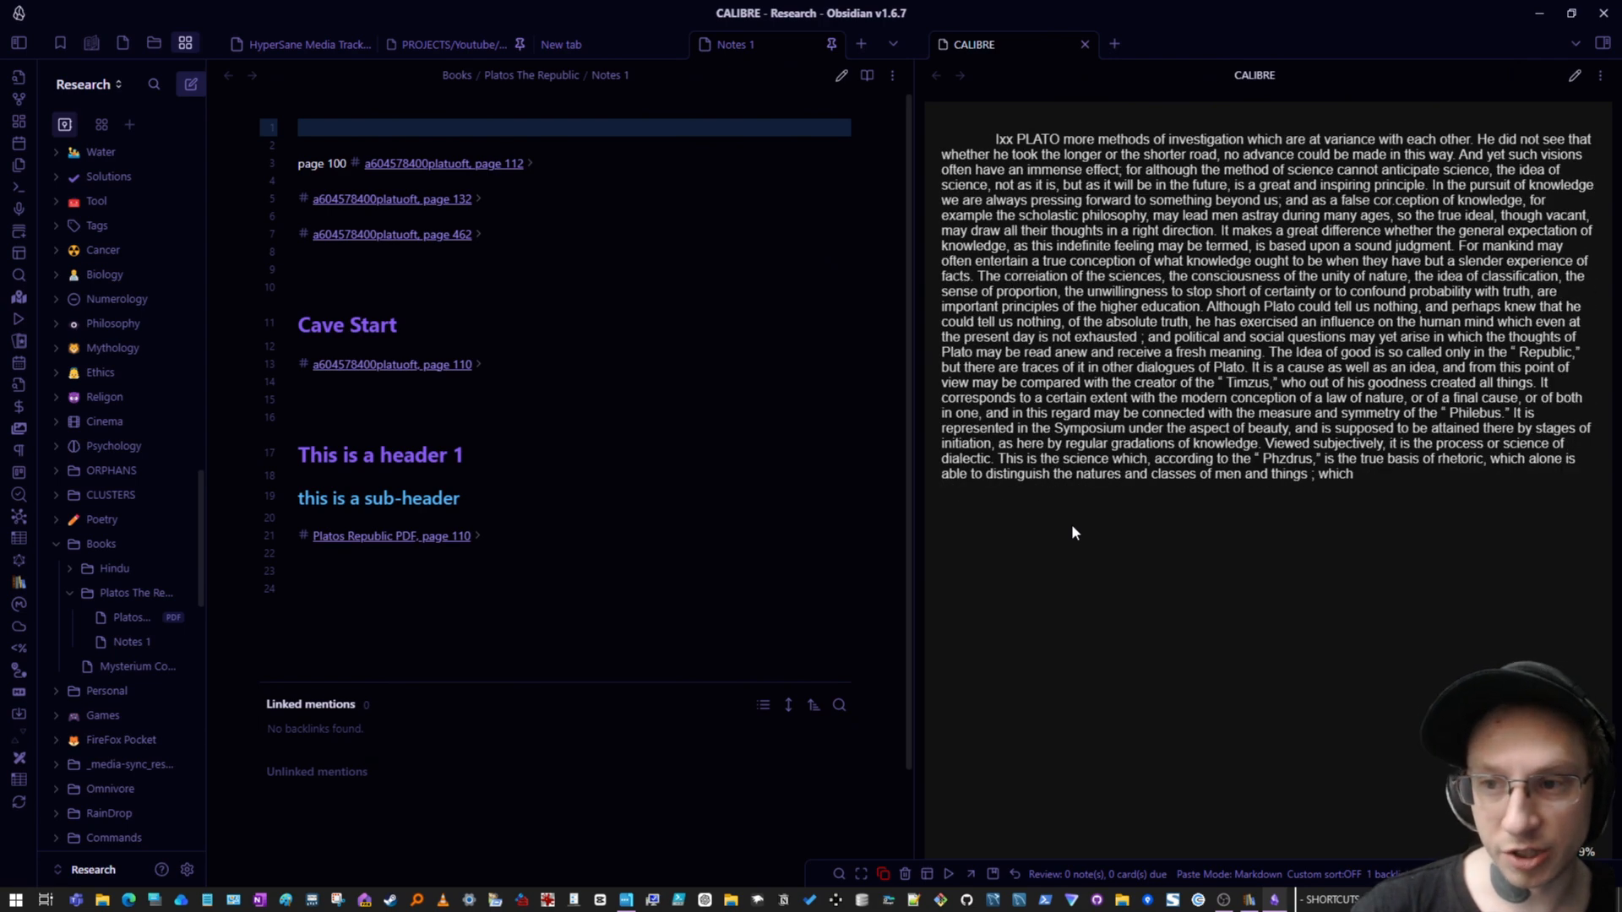
{"action": "scroll", "coordinate": [1071, 531], "scroll_direction": "down", "scroll_amount": 1}
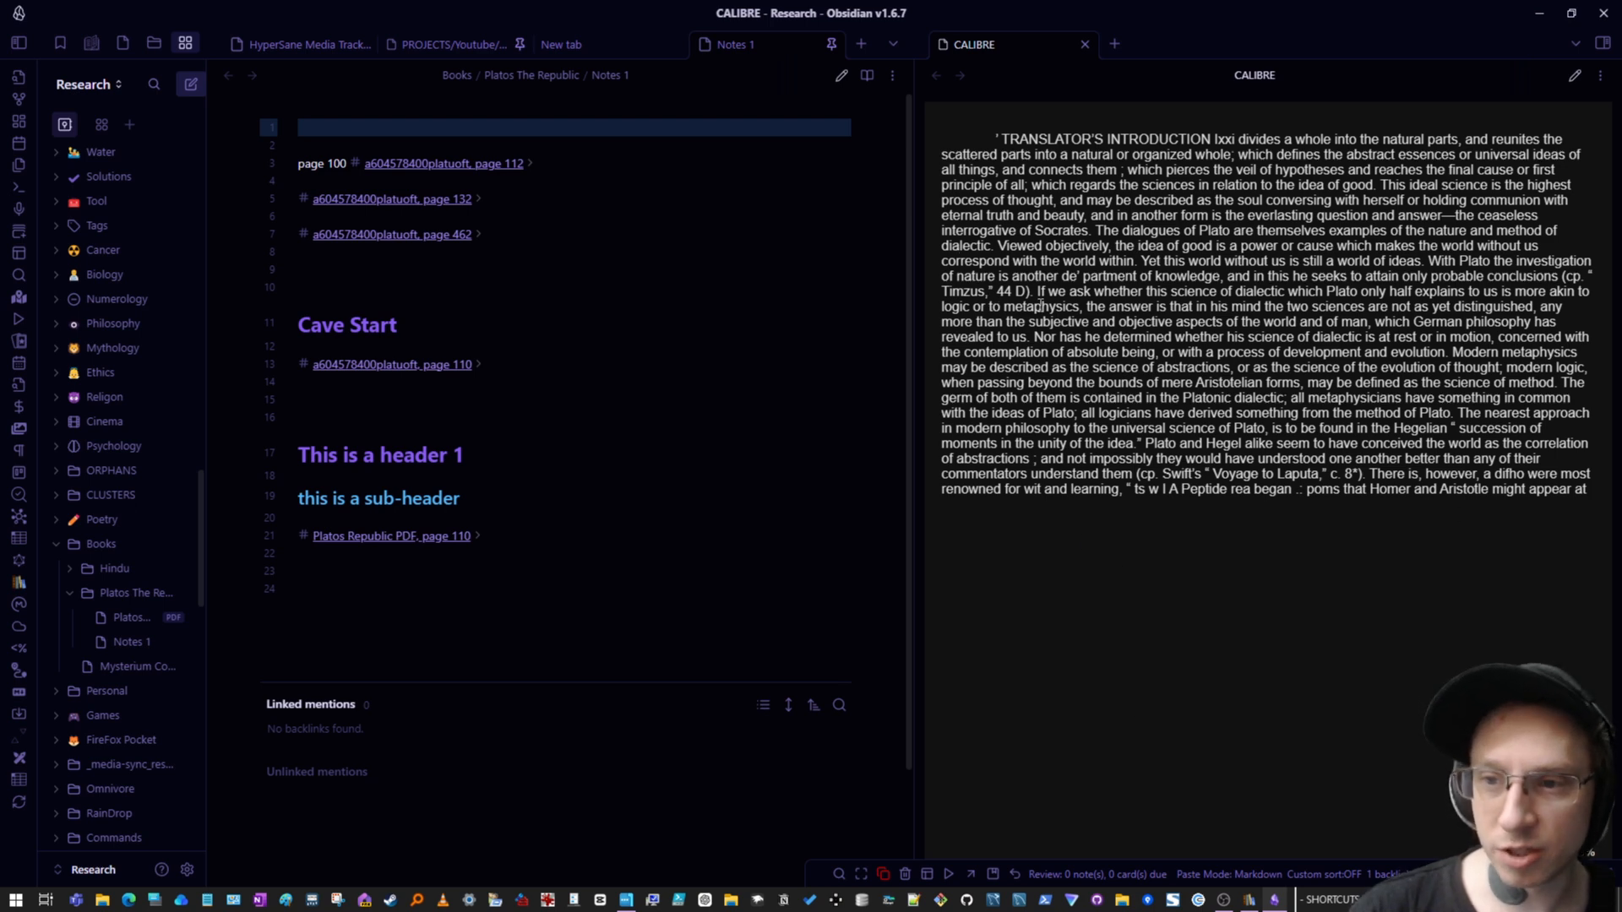
- Try pasting a selected passage from the book at the end of Notes 1, then undo the paste
{"action": "left_click_drag", "start_coordinate": [1039, 292], "coordinate": [1144, 320]}
{"action": "key", "text": "ctrl+c"}
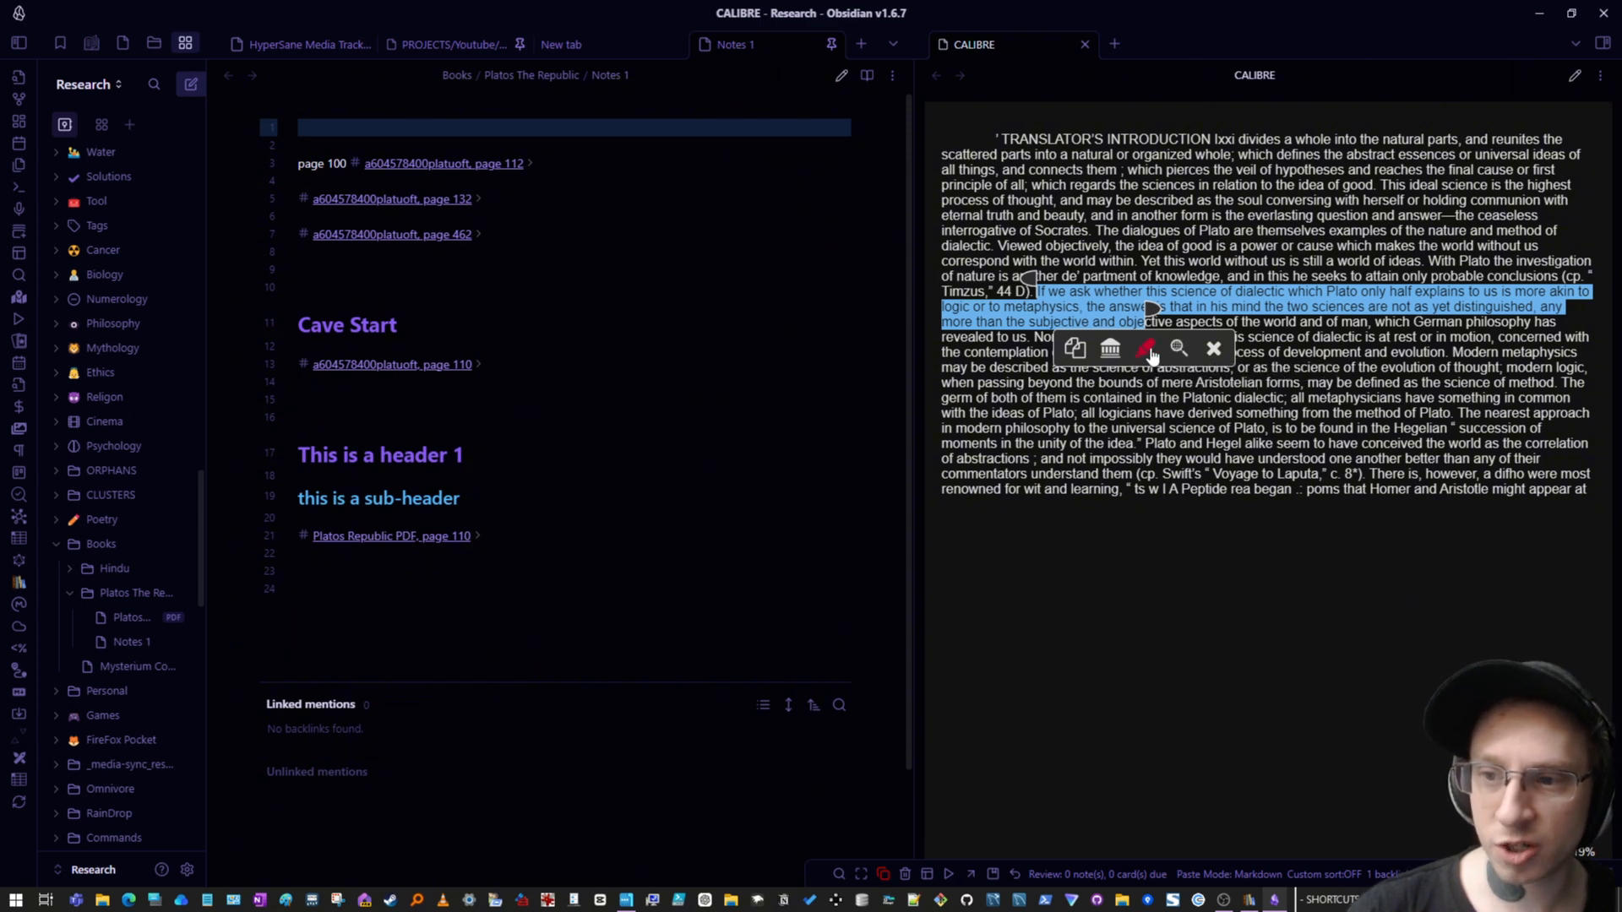
{"action": "left_click", "coordinate": [651, 550]}
{"action": "left_click", "coordinate": [498, 789]}
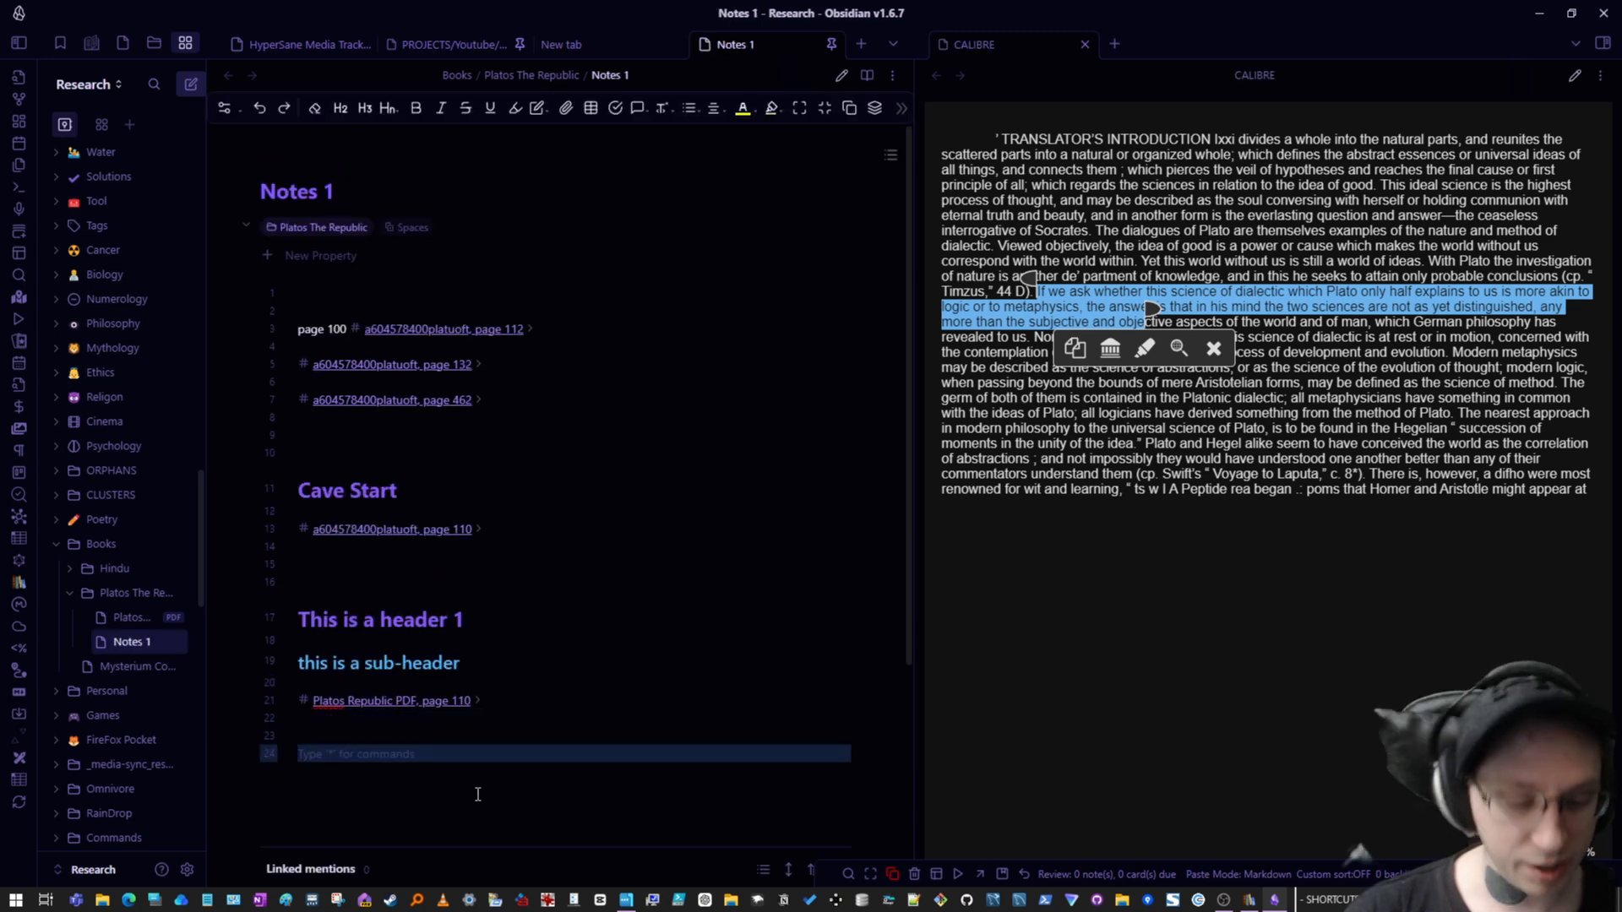
{"action": "key", "text": "ctrl+v"}
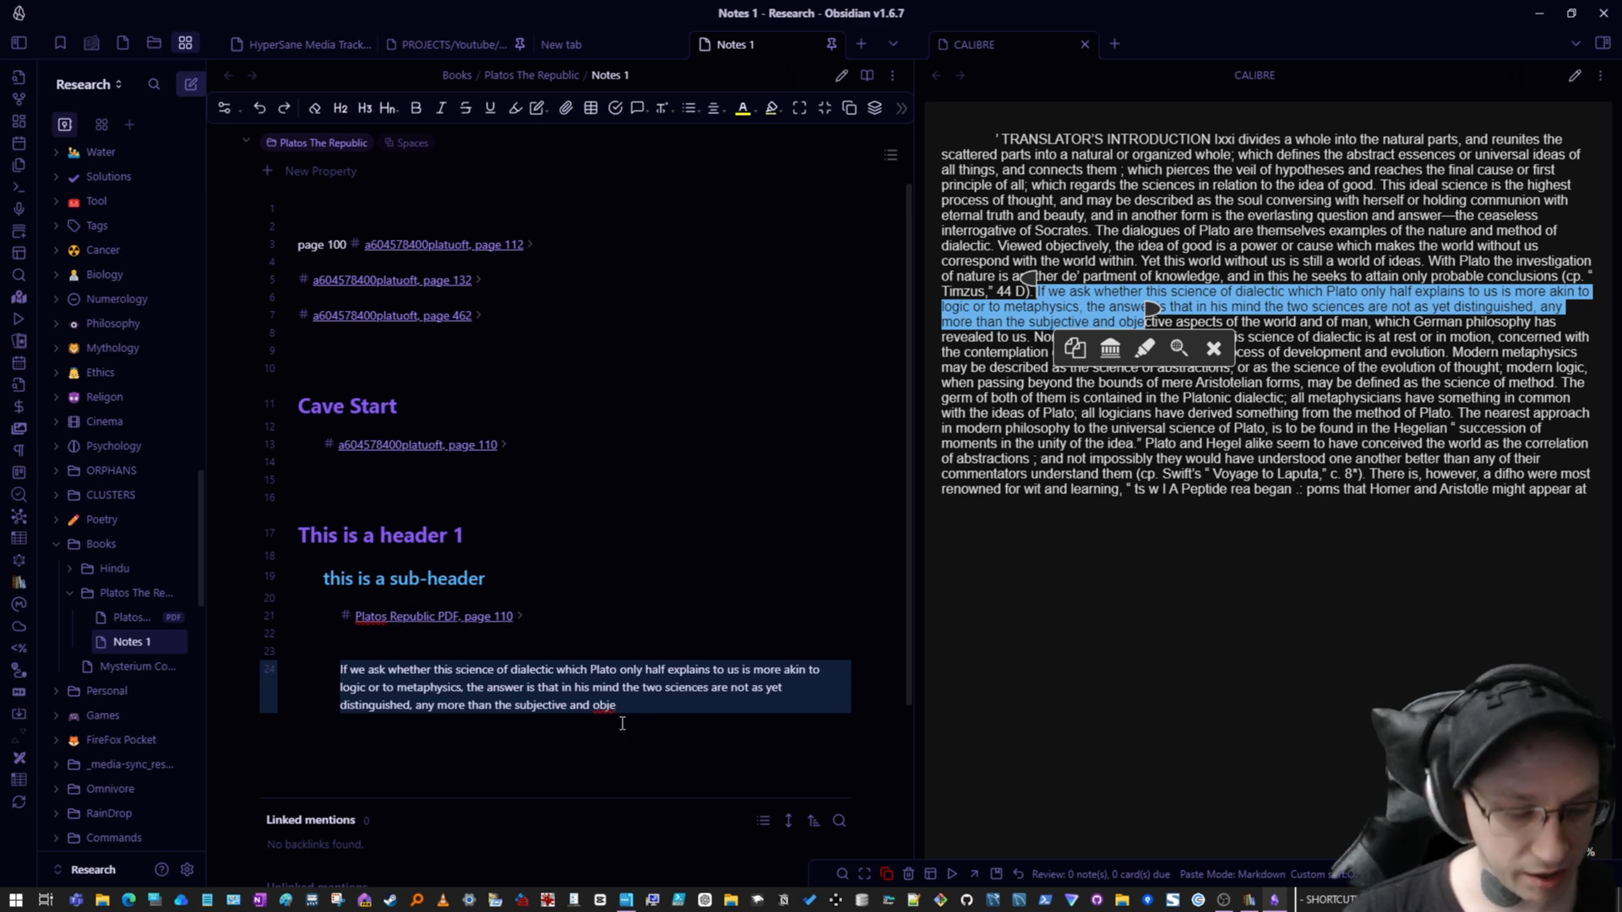
{"action": "key", "text": "ctrl+z"}
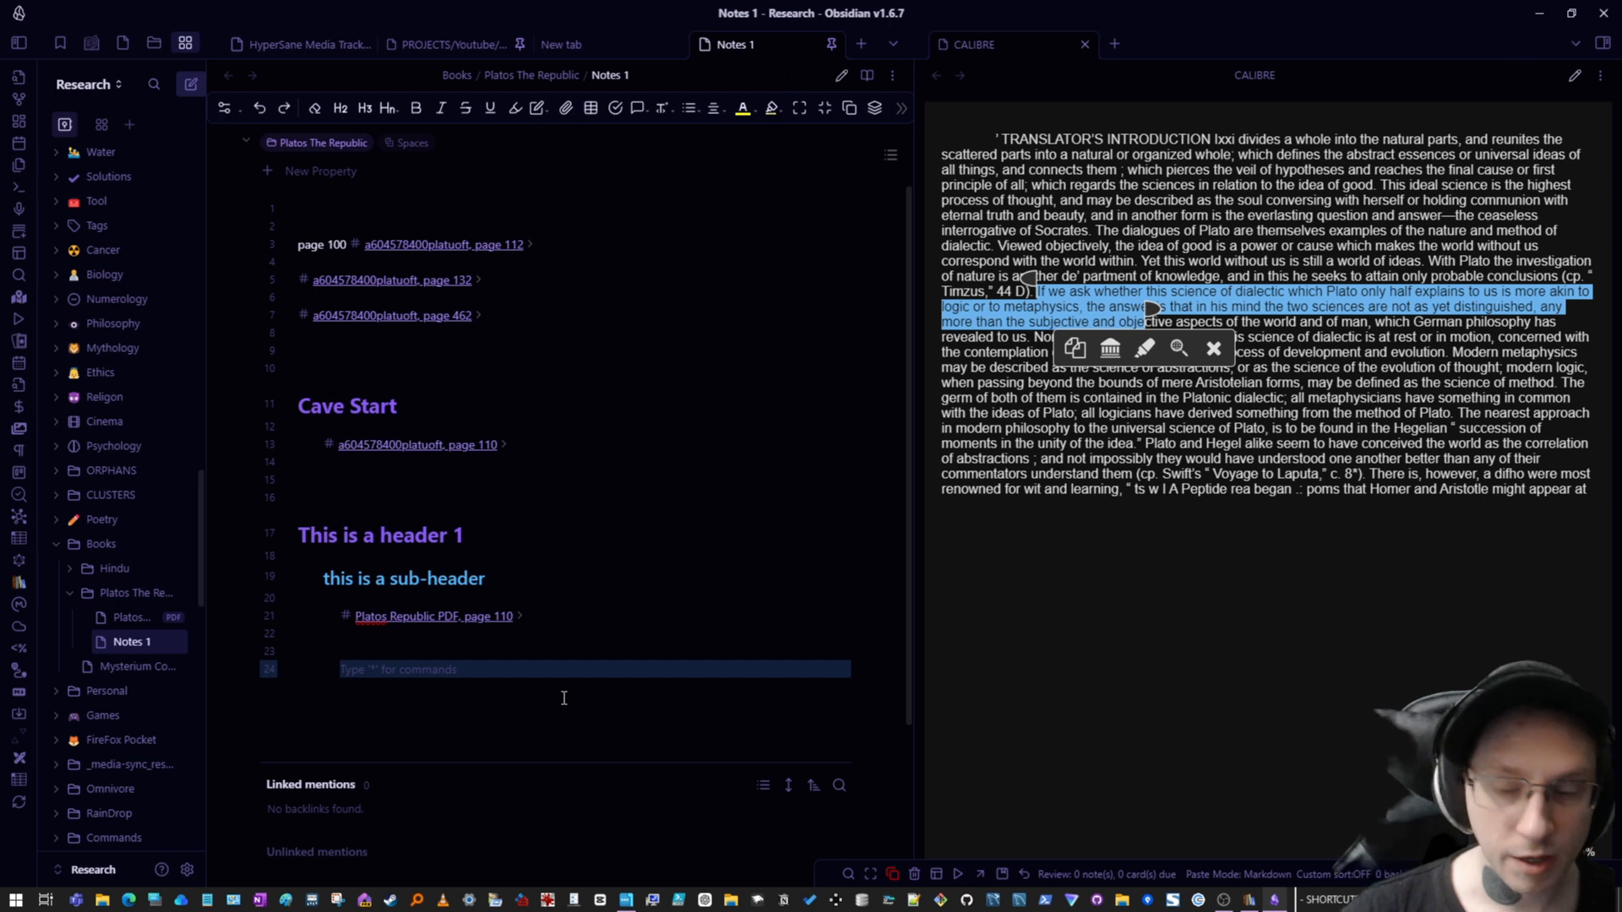
- Add a "TOC" top-level heading at the end of Notes 1
{"action": "scroll", "coordinate": [593, 529], "scroll_direction": "up", "scroll_amount": 1}
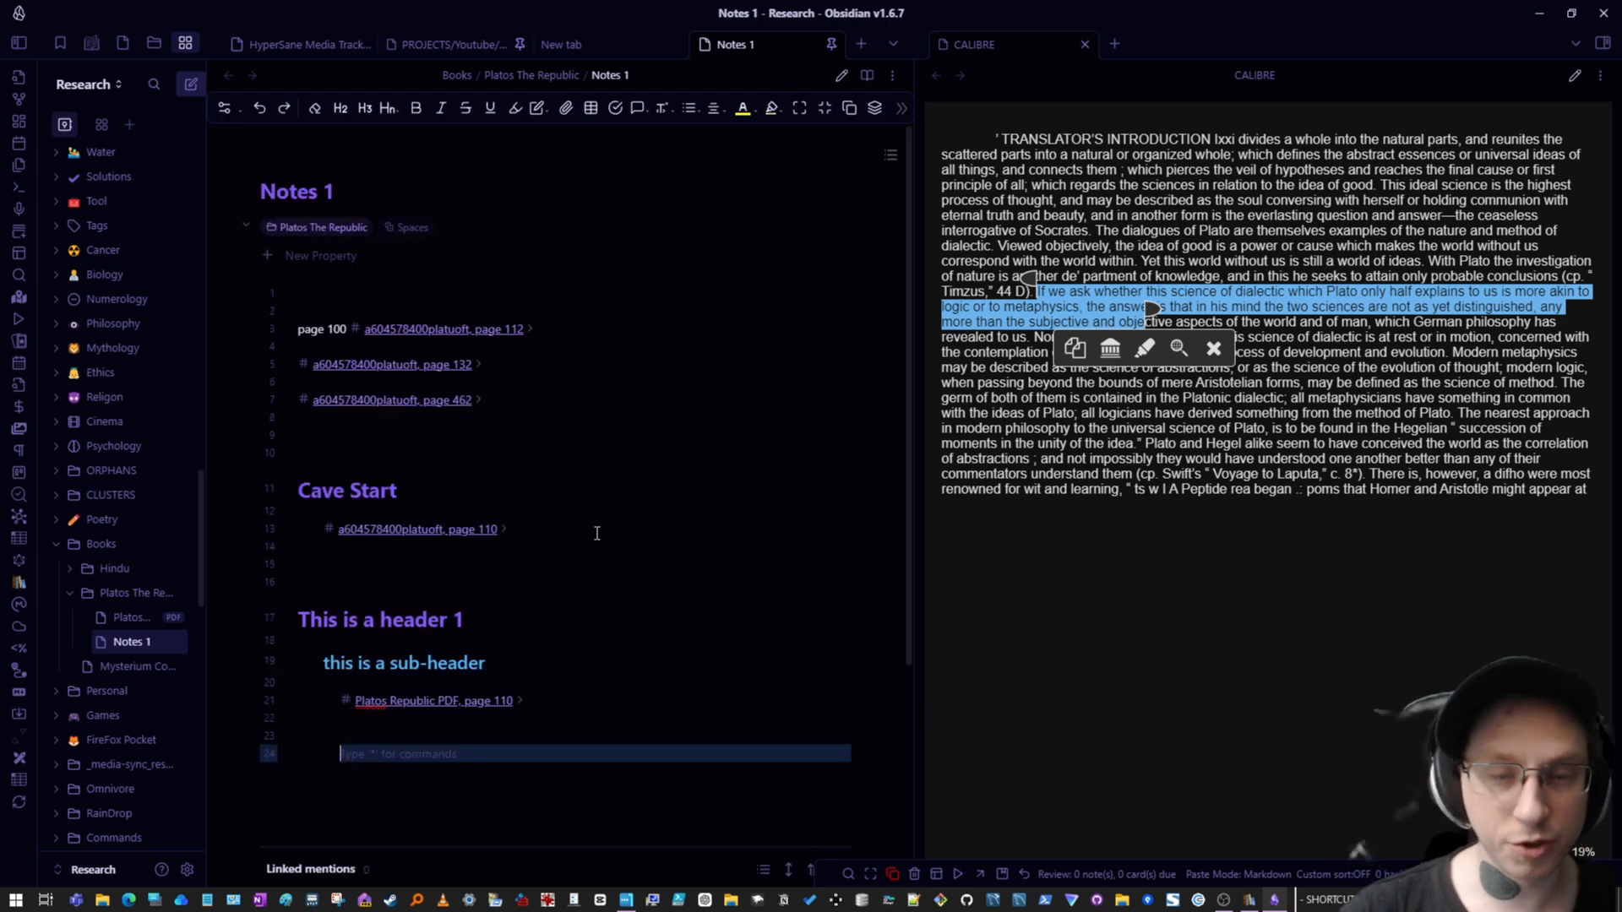
{"action": "scroll", "coordinate": [607, 522], "scroll_direction": "down", "scroll_amount": 1}
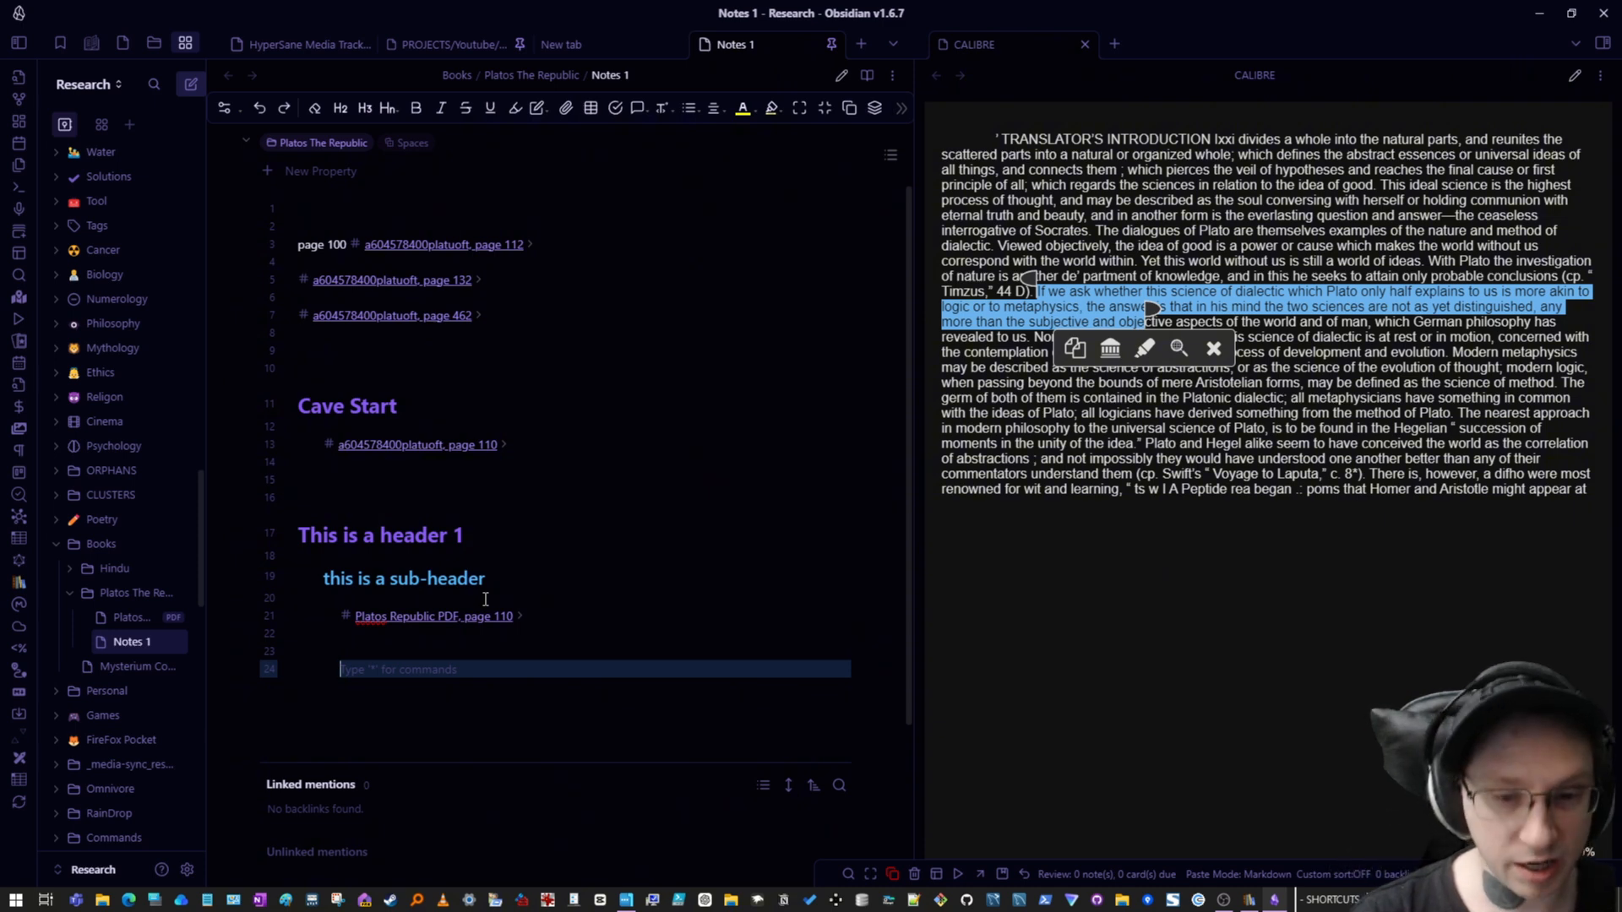
{"action": "type", "text": "# "}
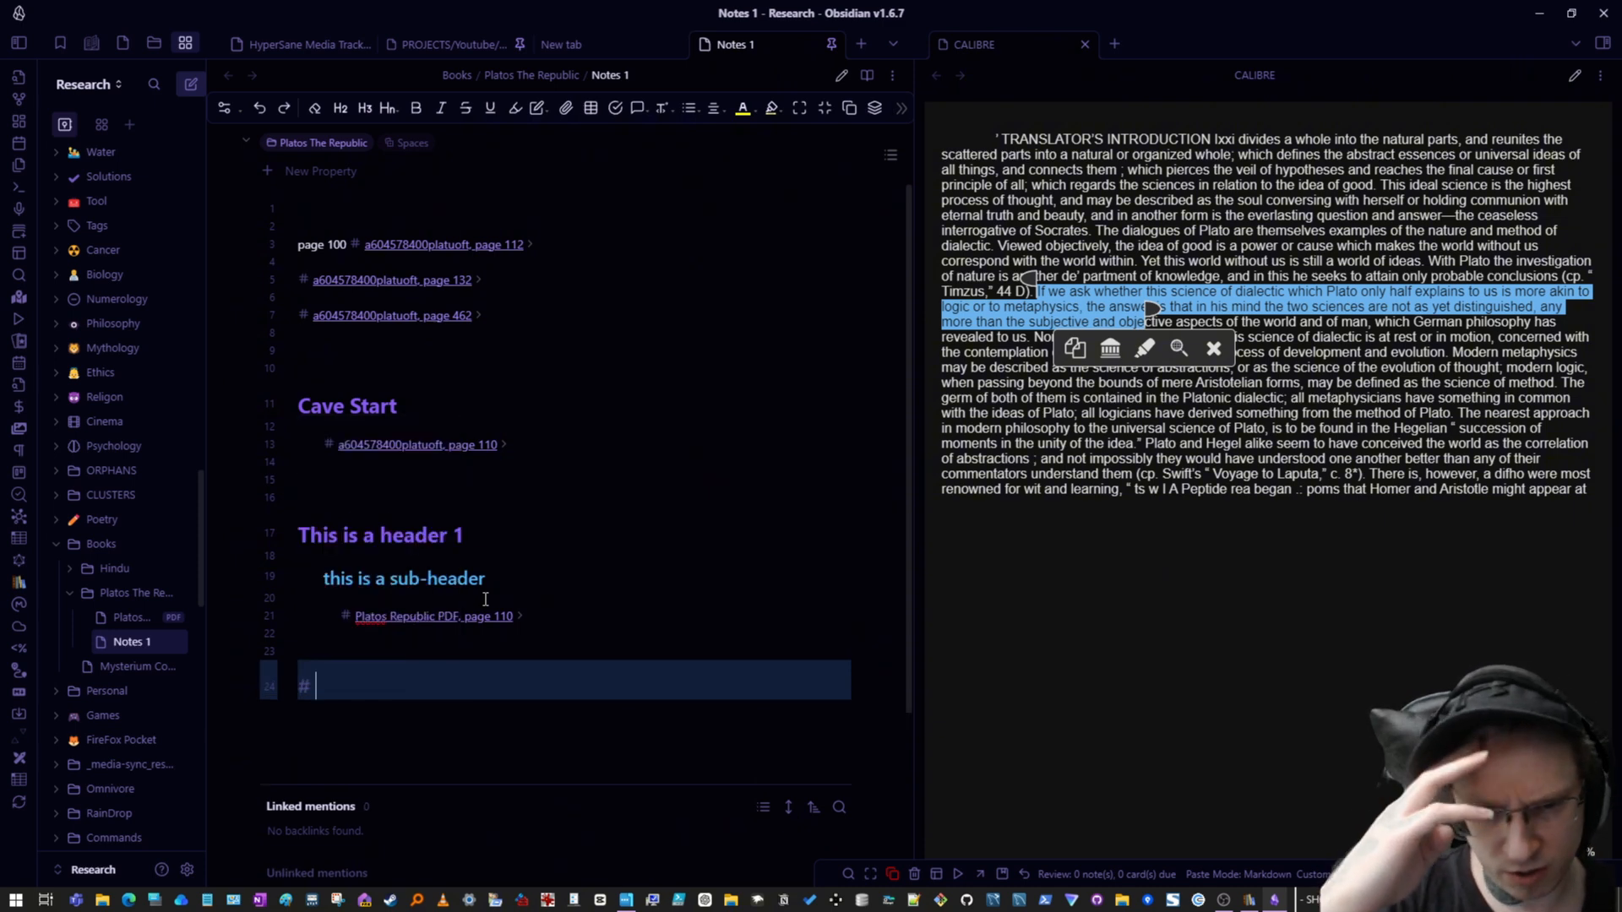
{"action": "type", "text": "TOC"}
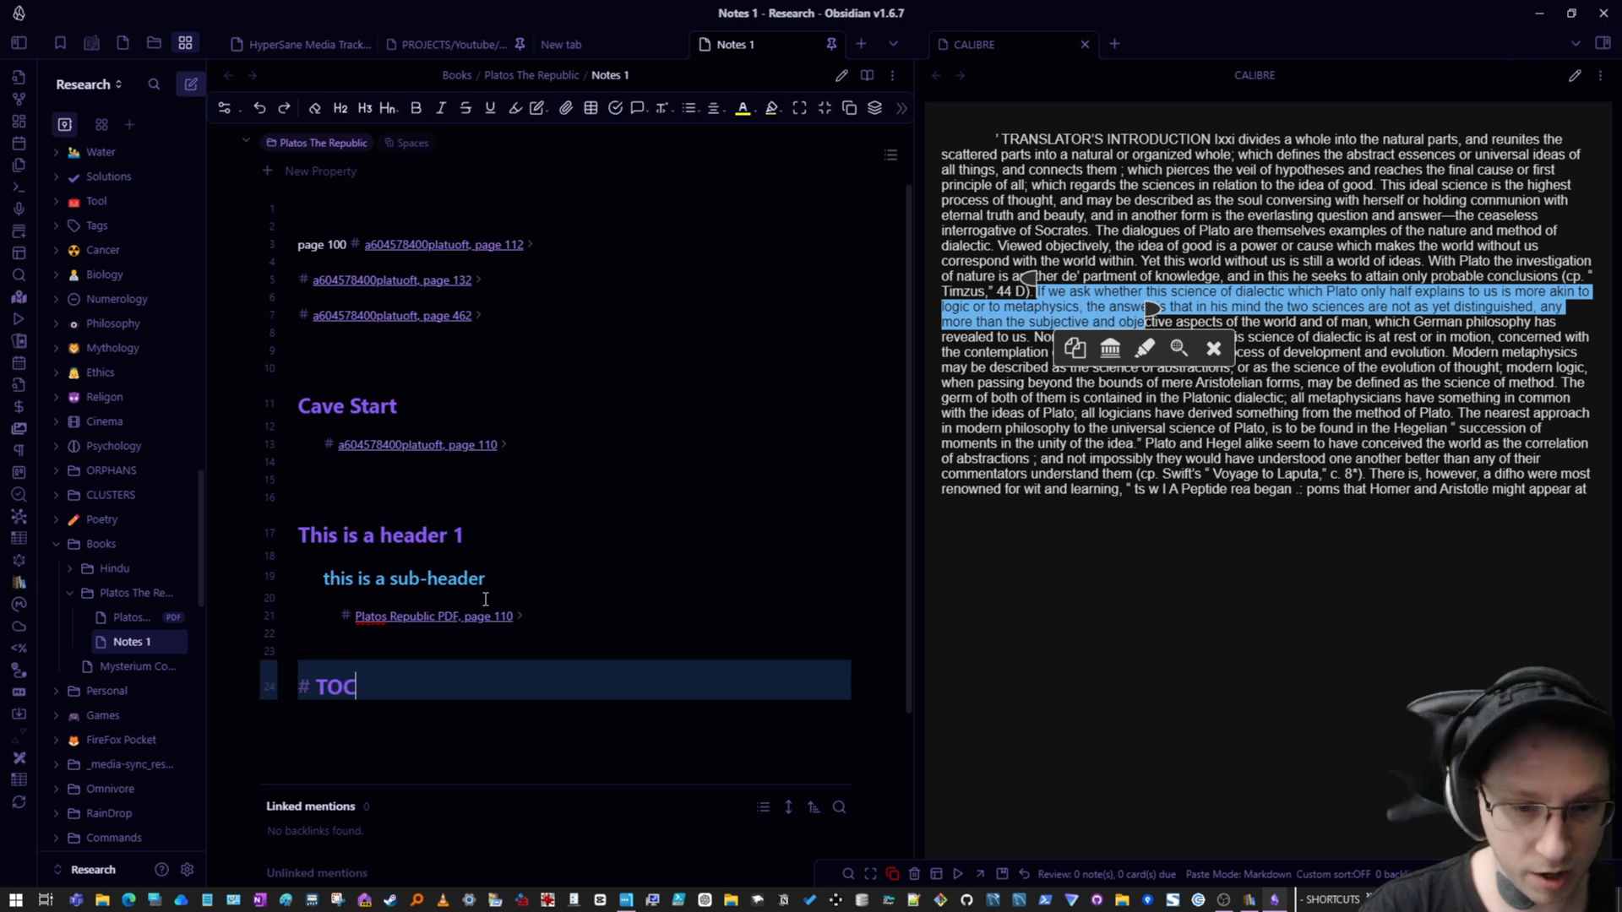
{"action": "key", "text": "Return"}
{"action": "key", "text": "Return"}
{"action": "key", "text": "Return"}
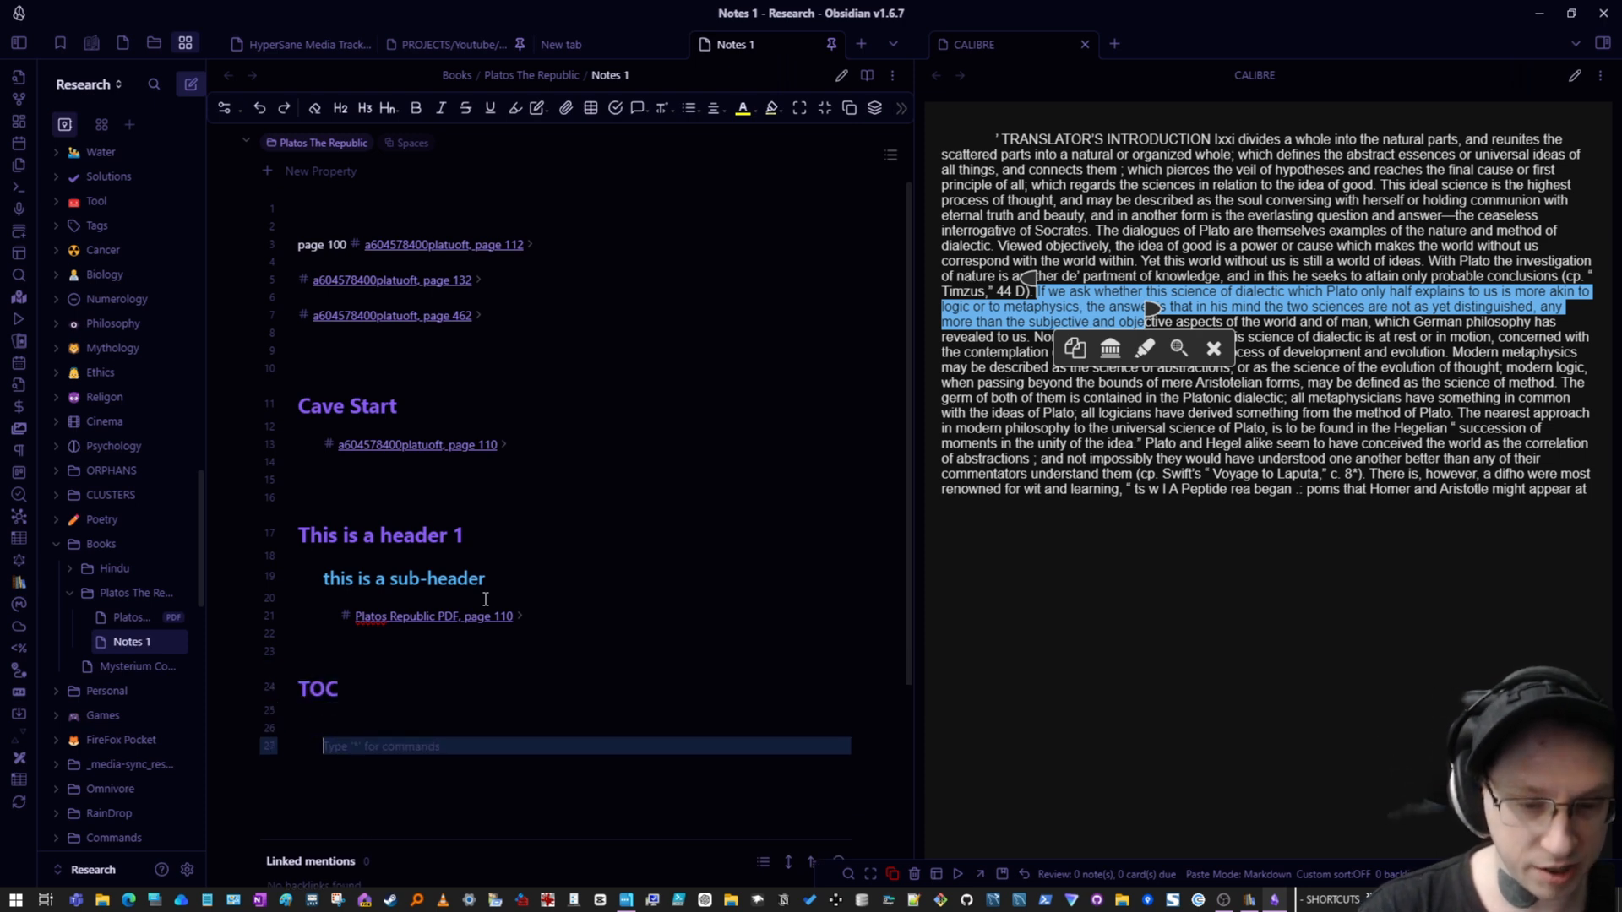
- Add second-level headings "Page 1" and "Page 2" below the TOC heading
{"action": "type", "text": "# "}
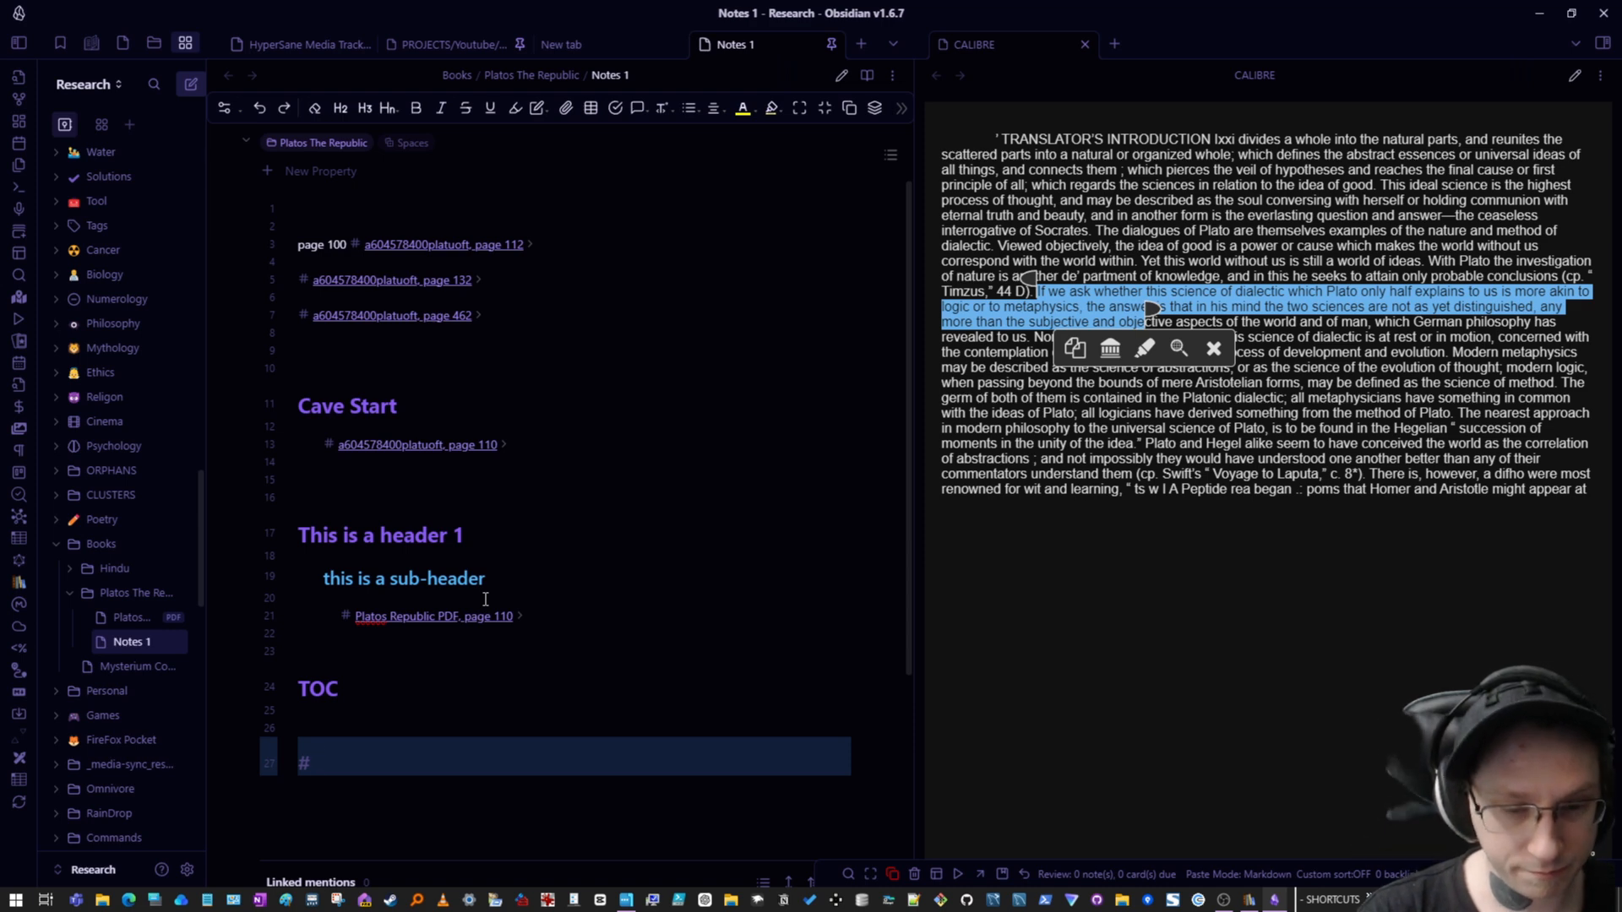
{"action": "type", "text": "# Pa"}
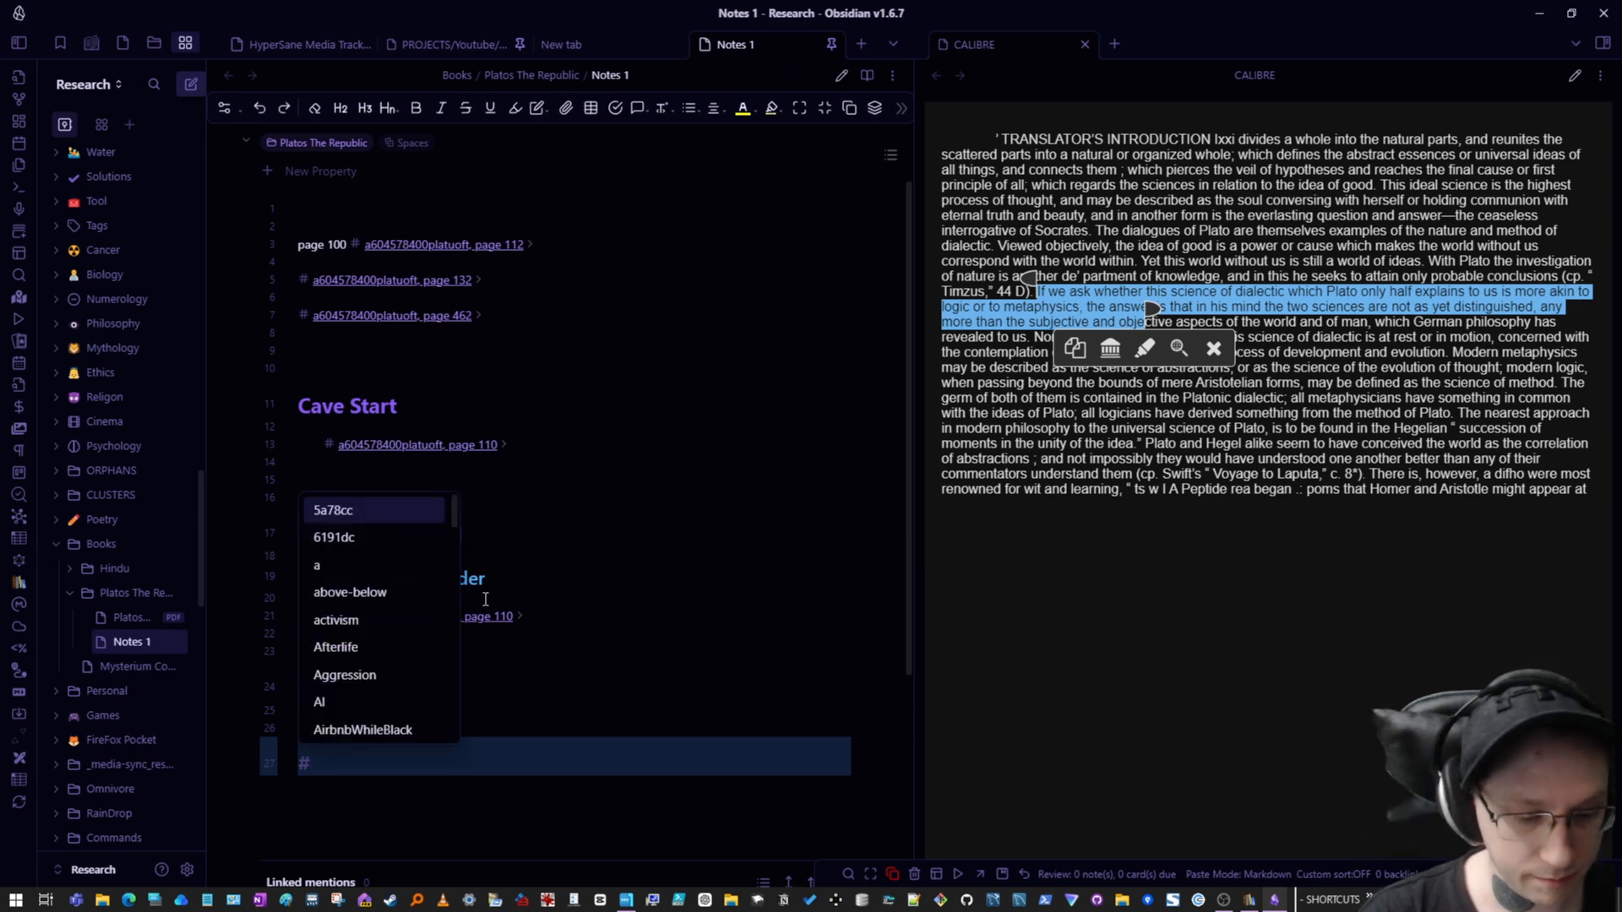
{"action": "type", "text": "ge 1"}
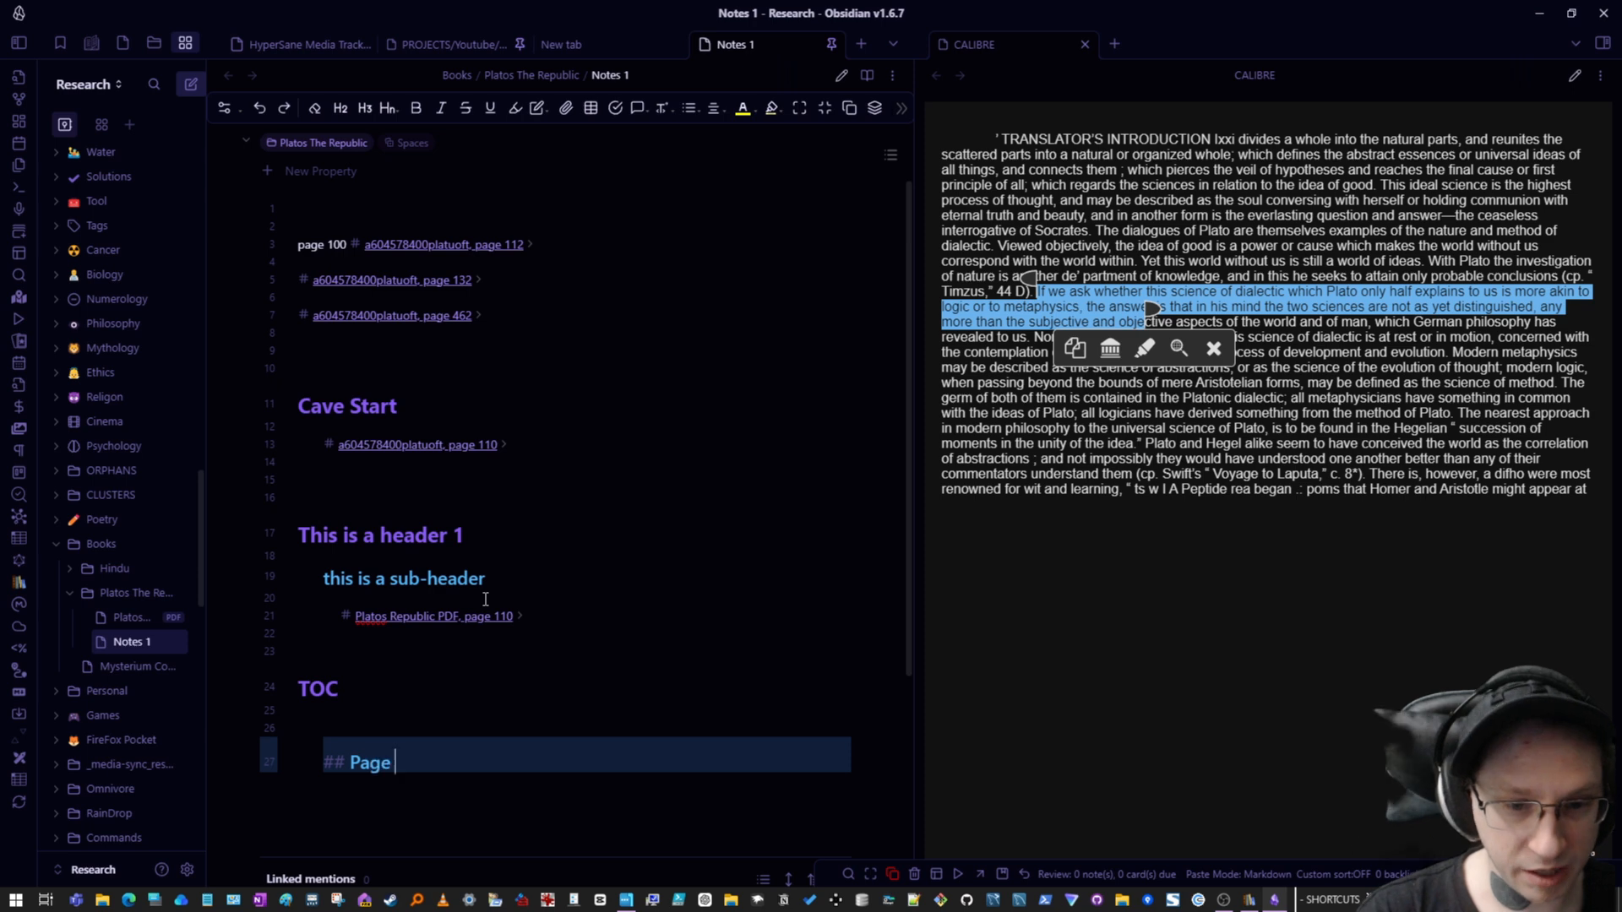
{"action": "key", "text": "Return"}
{"action": "key", "text": "Return"}
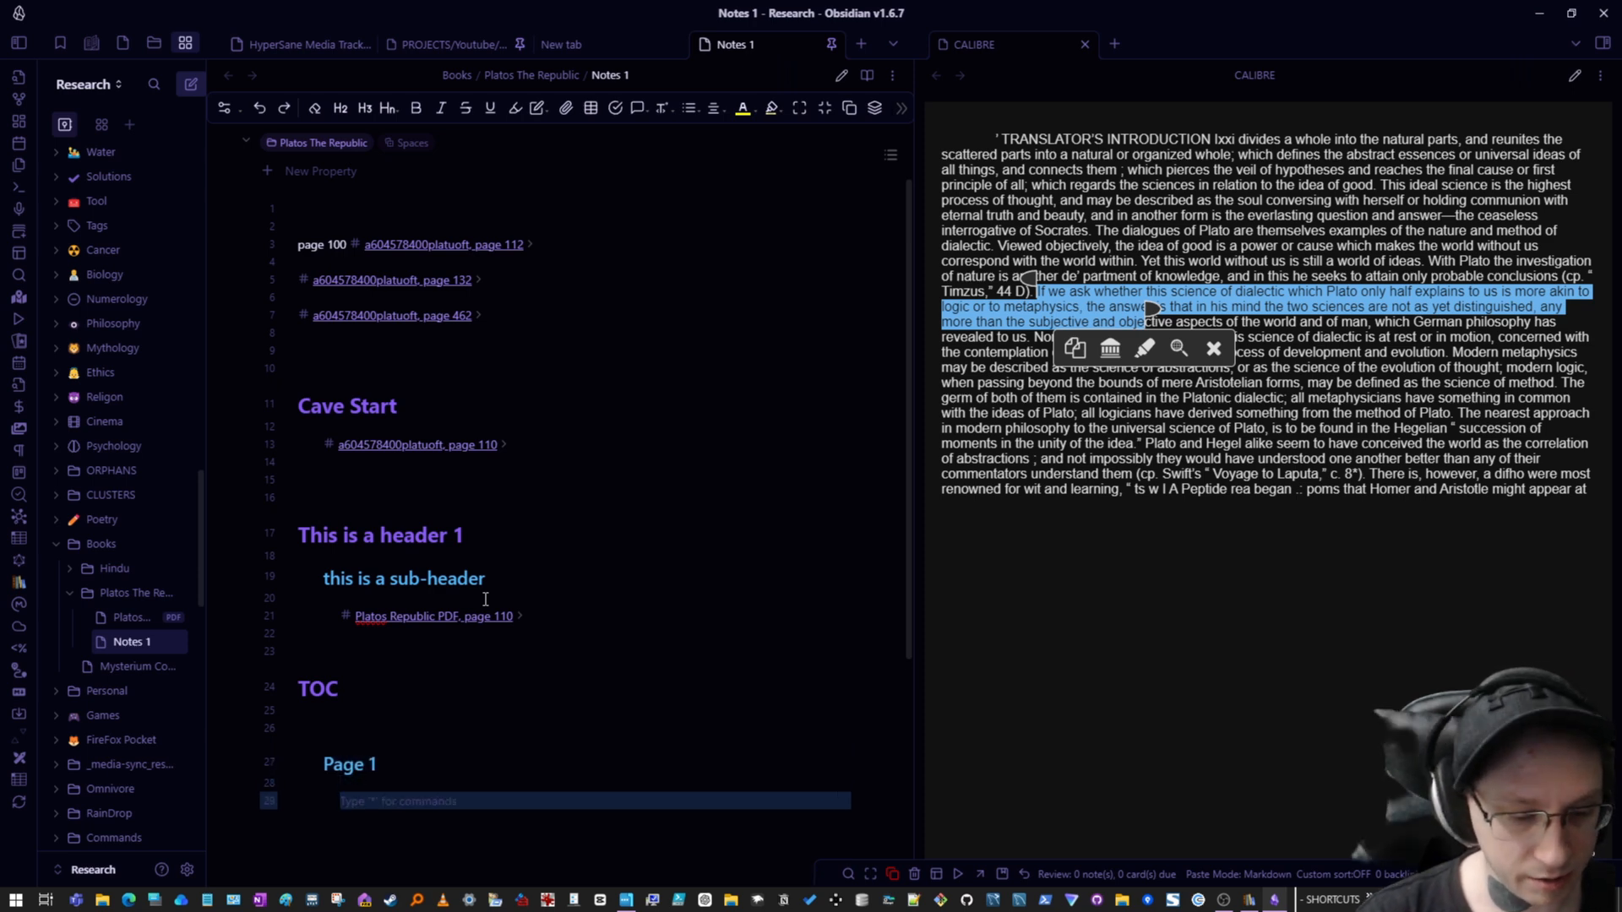
{"action": "type", "text": "## Page "}
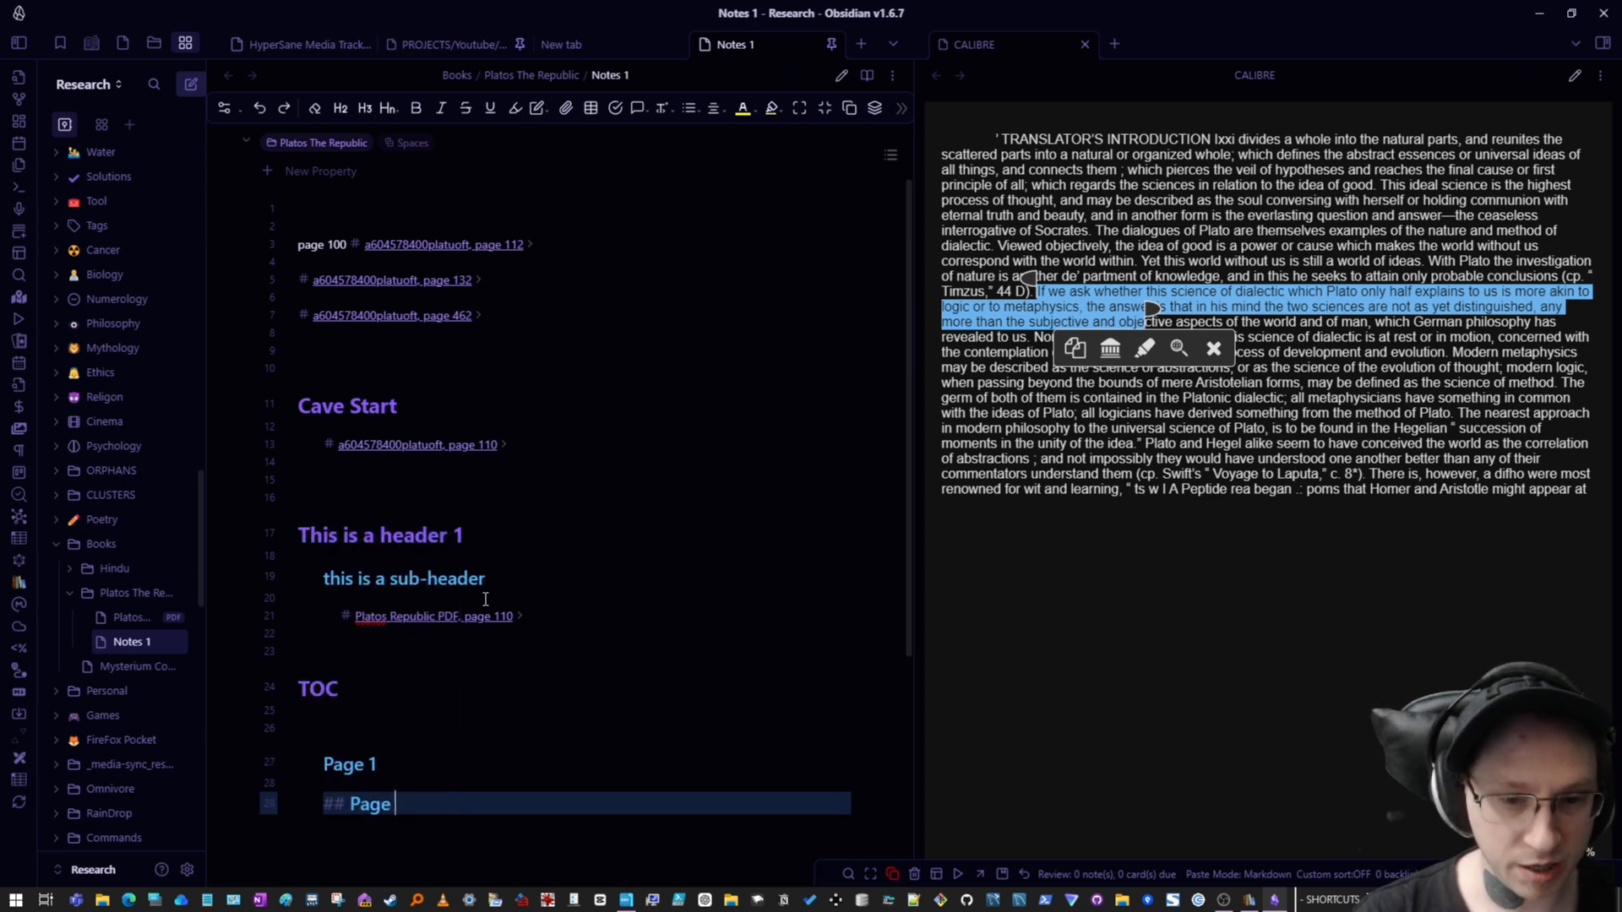
{"action": "type", "text": "2"}
- Paste the copied book passage on a new line under the Page 1 heading
{"action": "key", "text": "Up"}
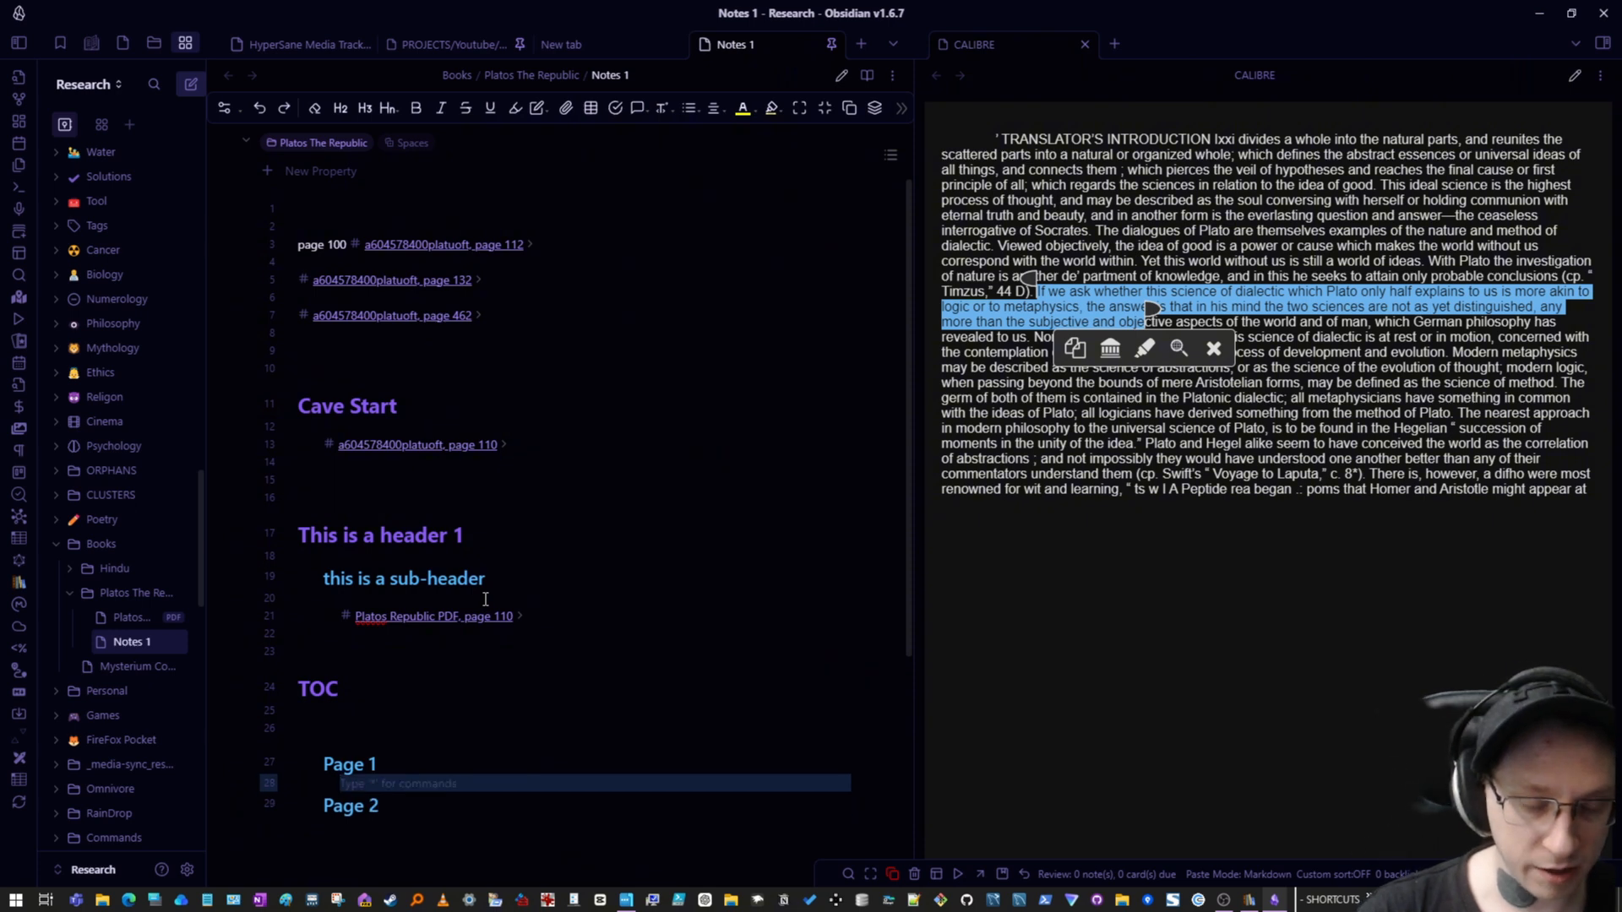
{"action": "key", "text": "Return"}
{"action": "key", "text": "Return"}
{"action": "key", "text": "Return"}
{"action": "key", "text": "Up"}
{"action": "key", "text": "Up"}
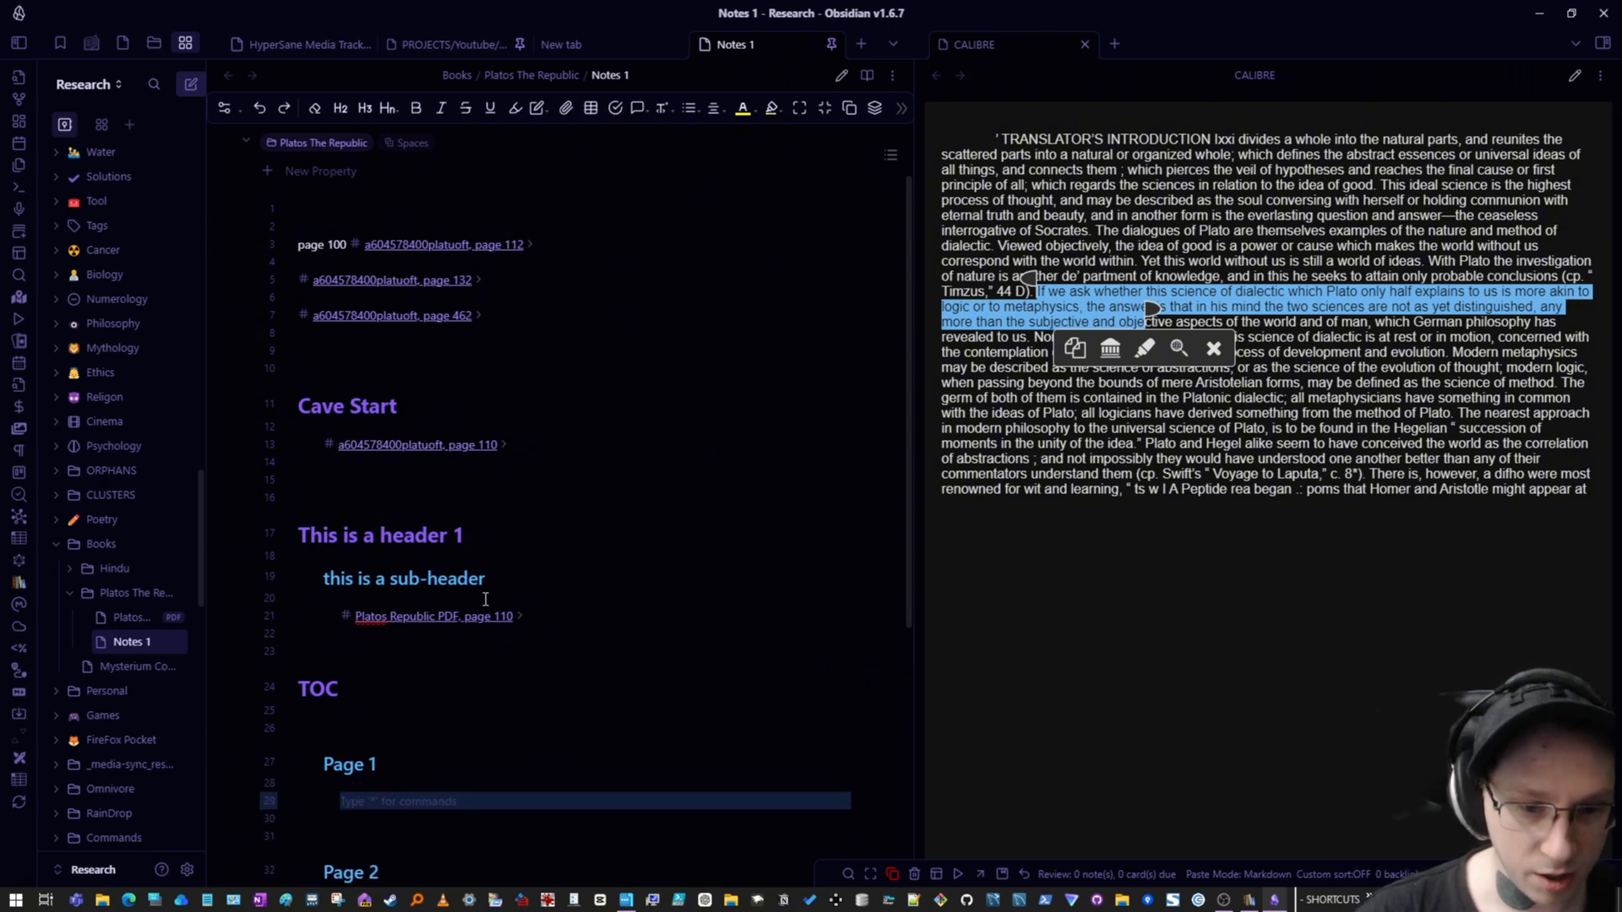
{"action": "key", "text": "ctrl+v"}
{"action": "scroll", "coordinate": [471, 617], "scroll_direction": "down", "scroll_amount": 1}
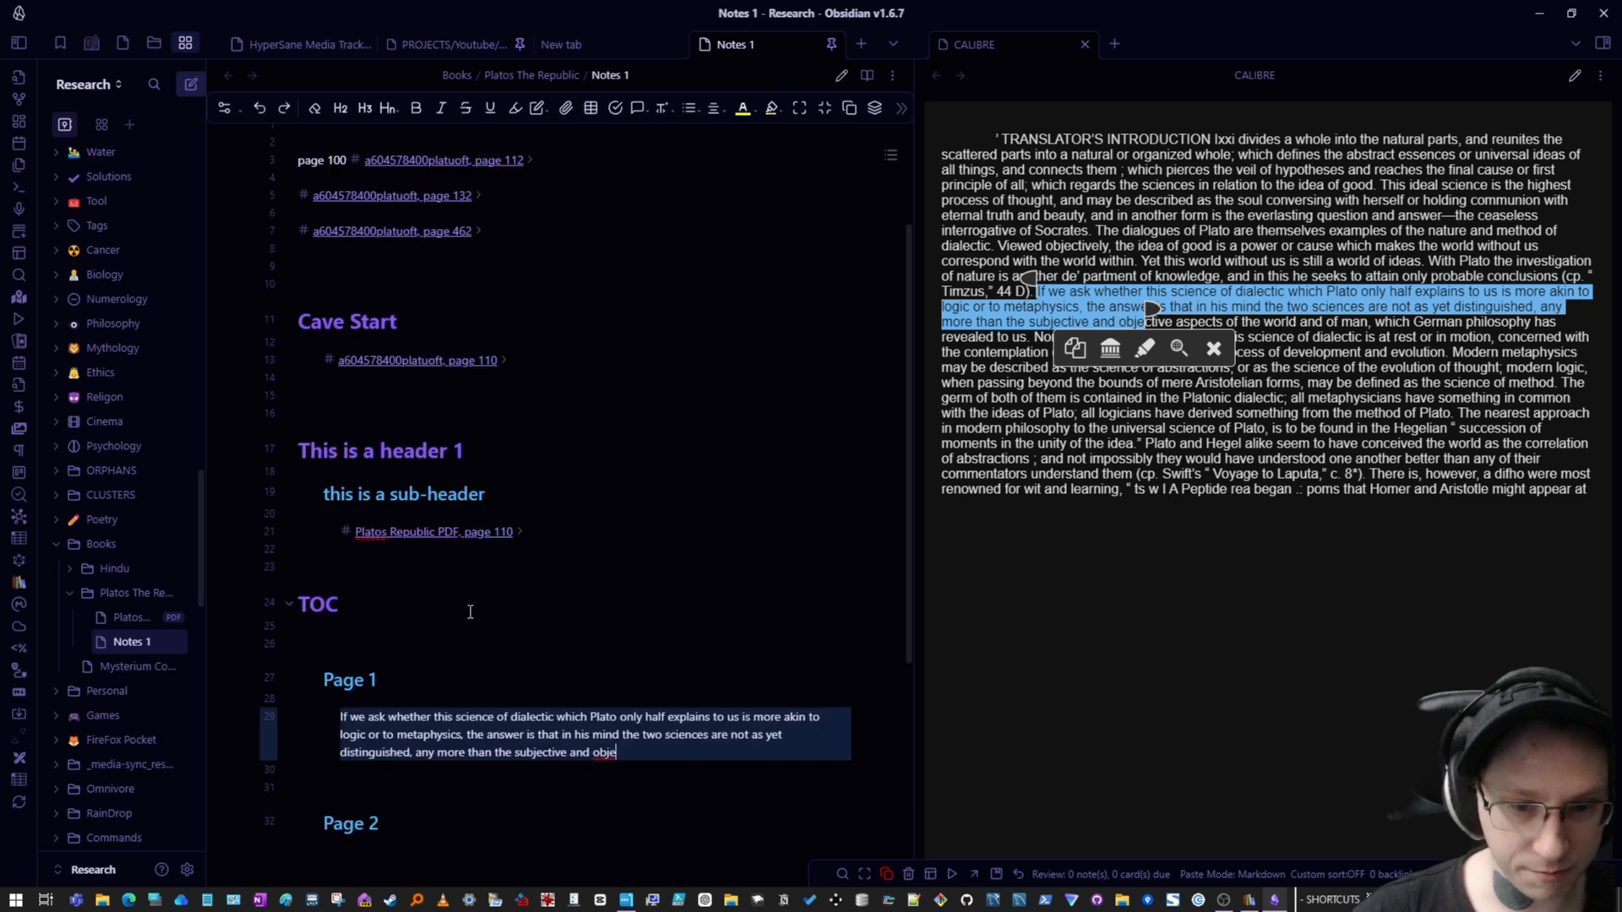
- Jump between the note's headings using the outline popup
{"action": "left_click", "coordinate": [315, 681]}
{"action": "left_click", "coordinate": [314, 681]}
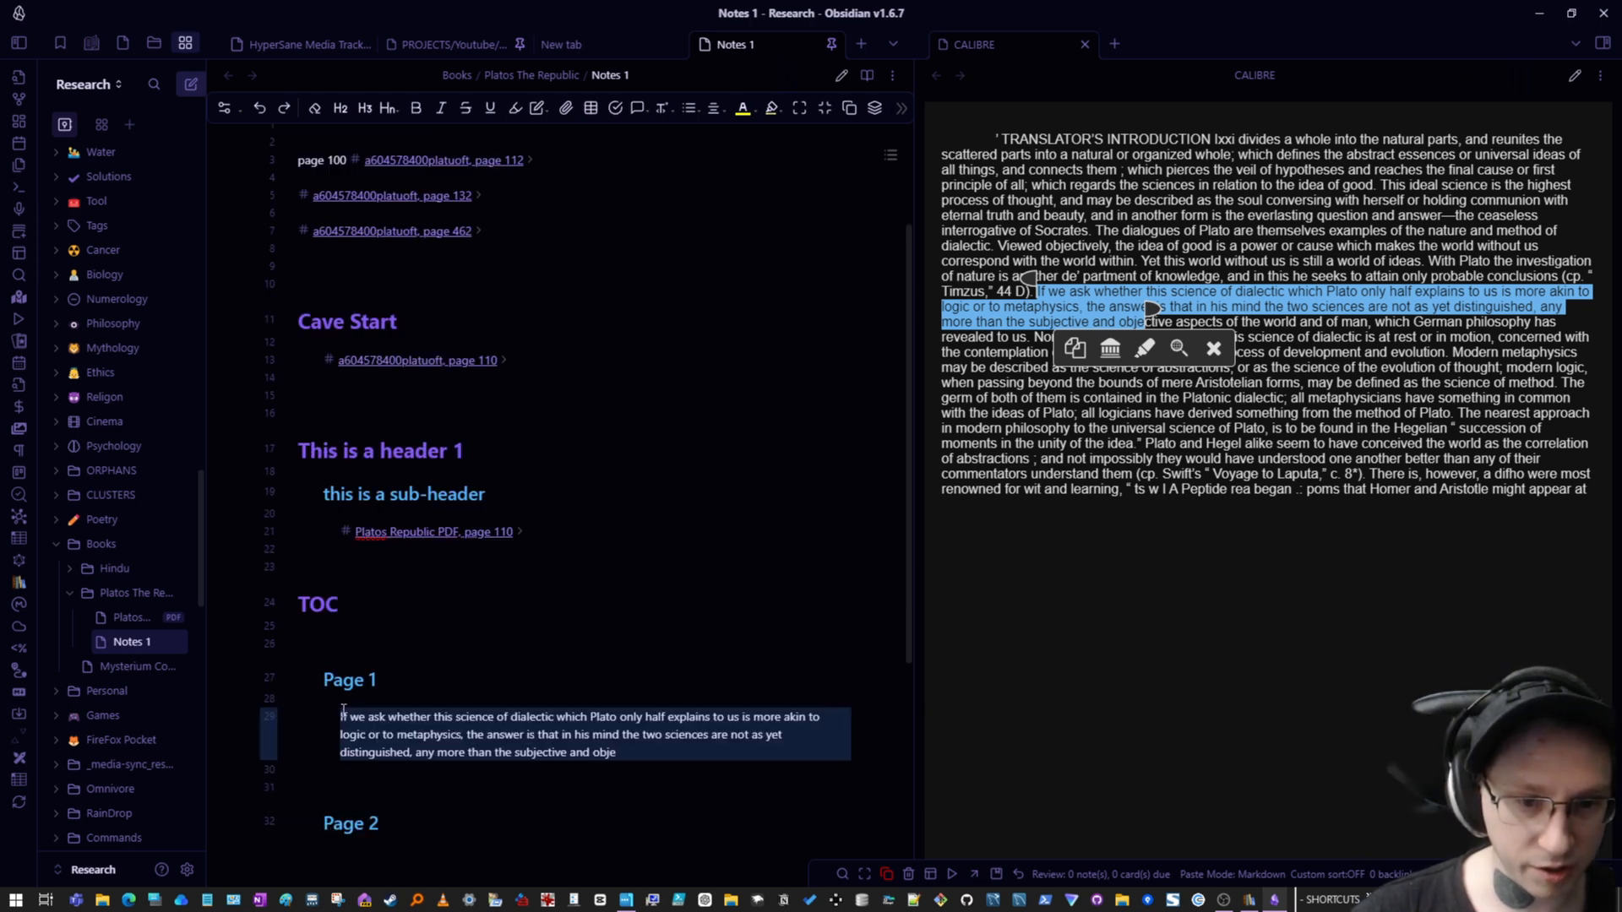
{"action": "left_click", "coordinate": [317, 677]}
{"action": "left_click", "coordinate": [317, 677]}
{"action": "mouse_move", "coordinate": [894, 142]}
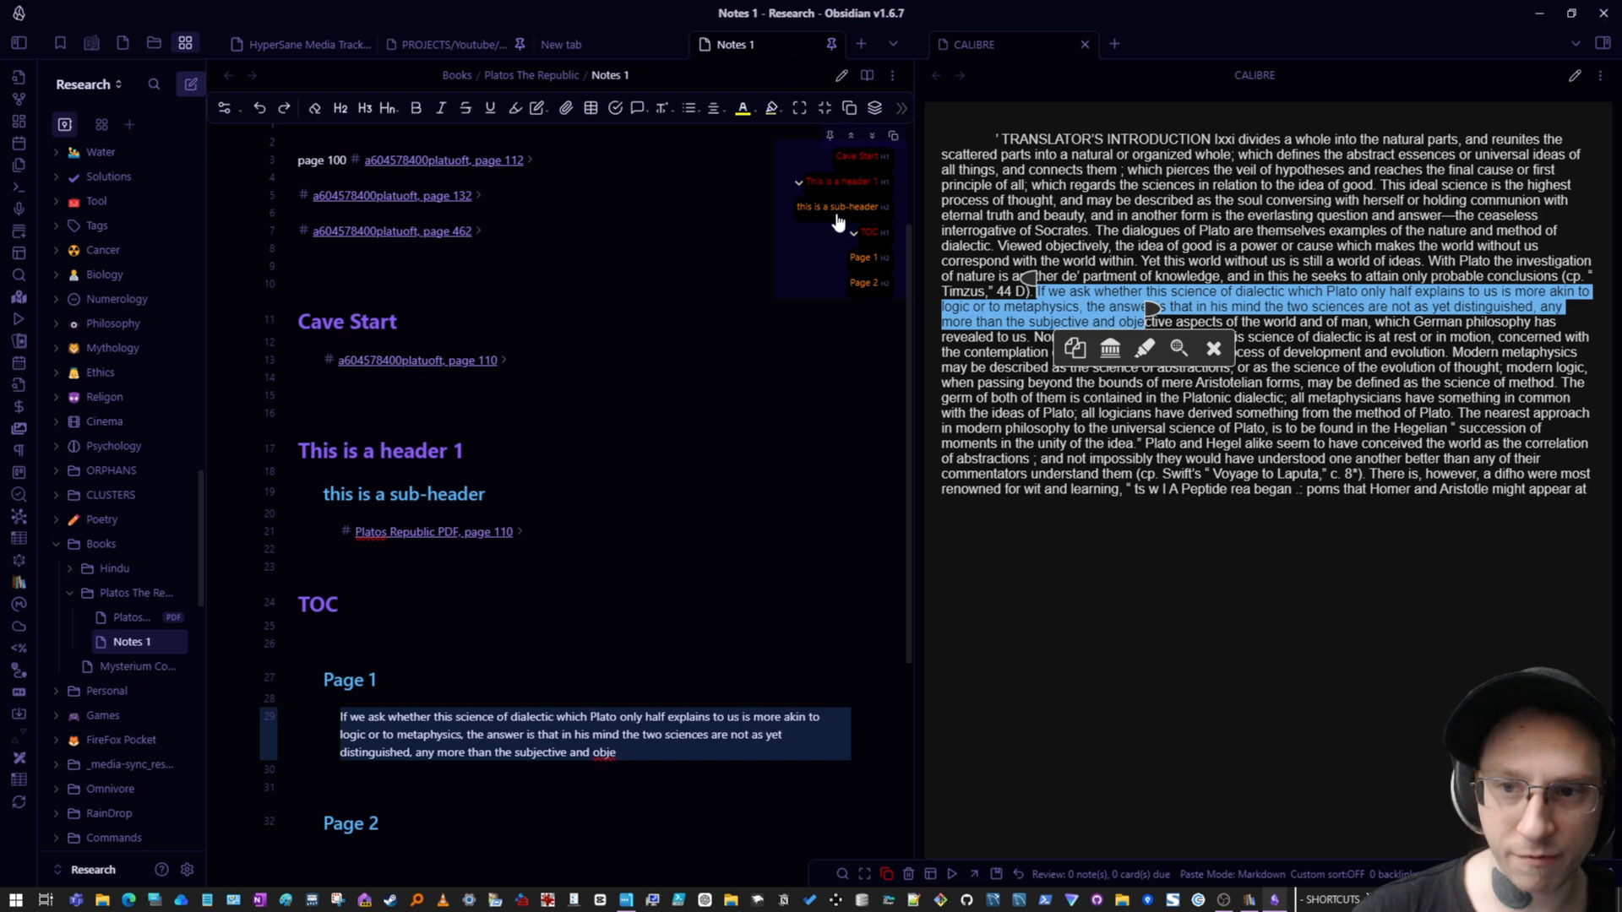
{"action": "left_click", "coordinate": [837, 211]}
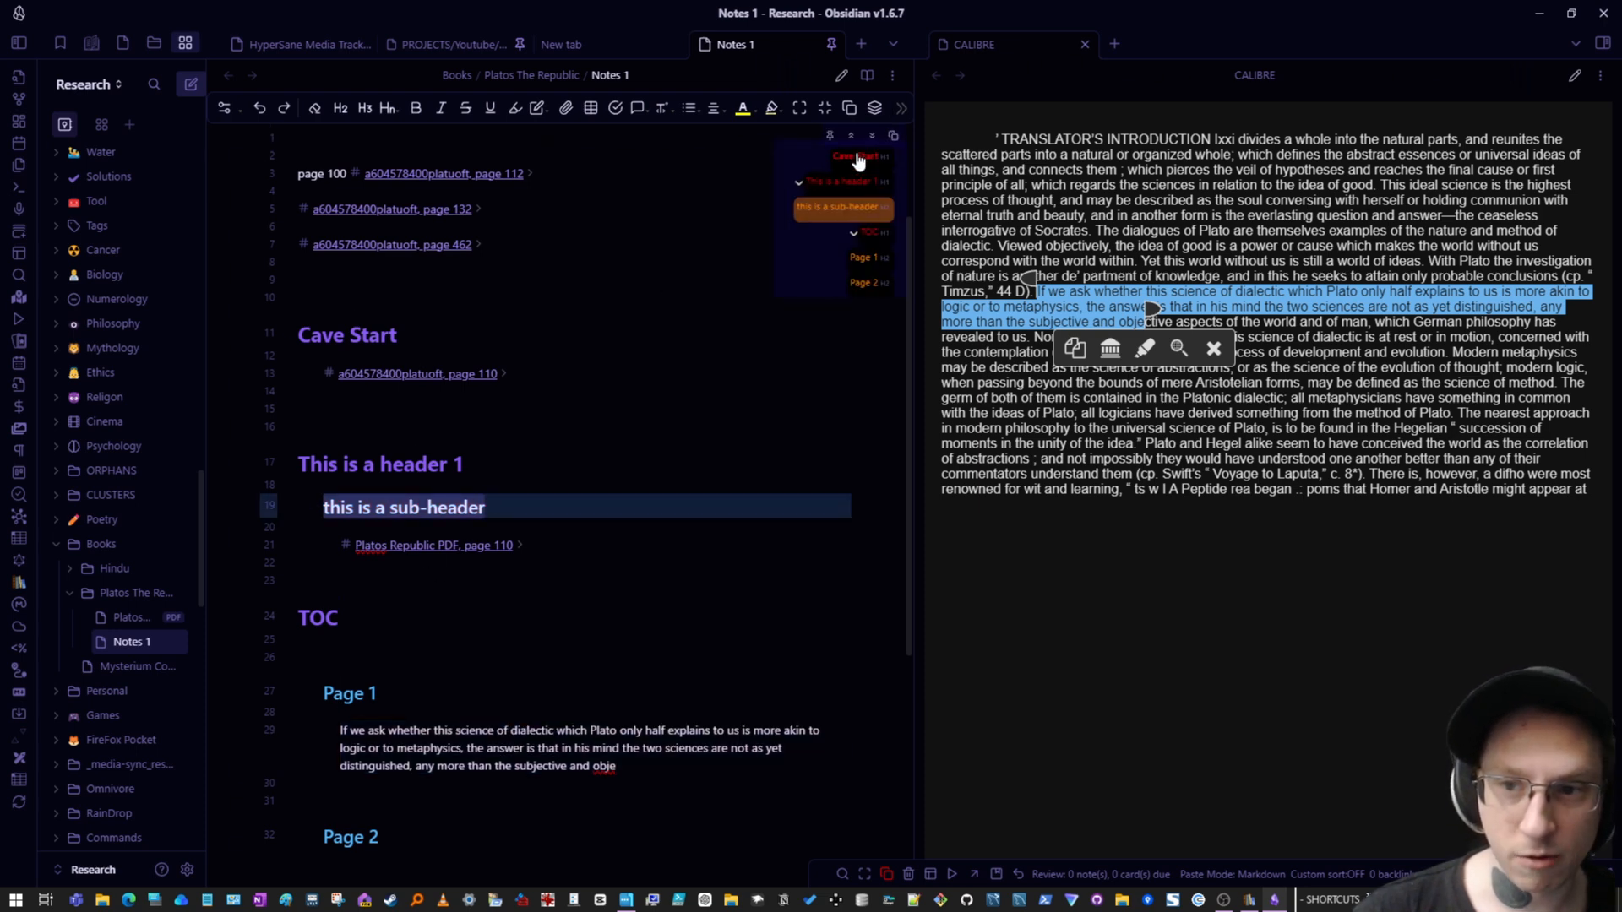
{"action": "left_click", "coordinate": [867, 258]}
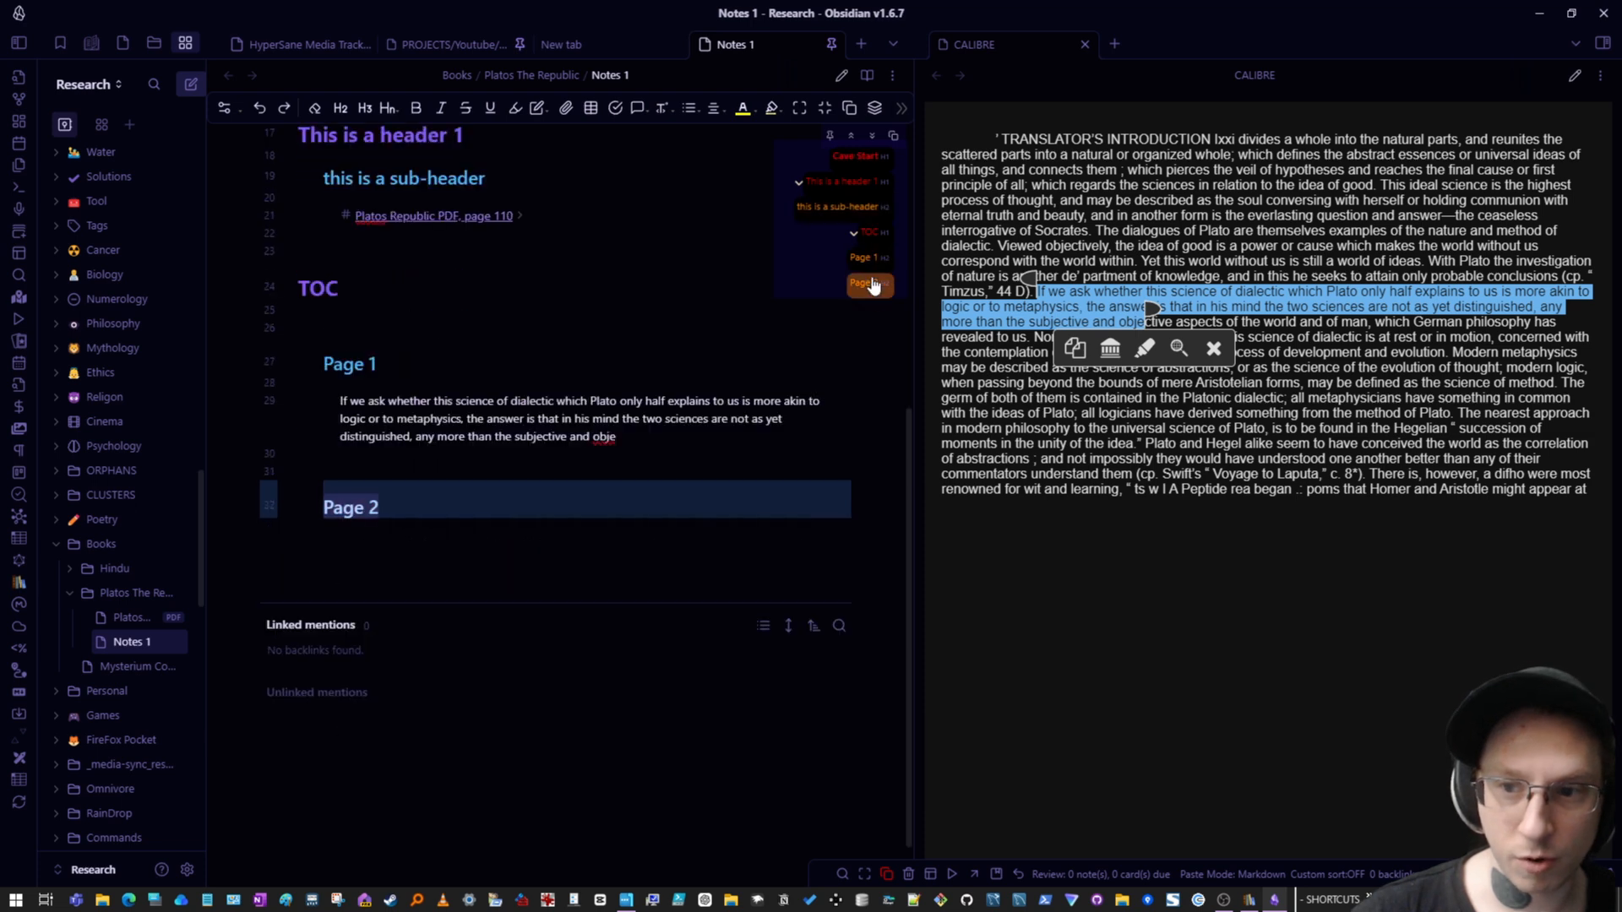
{"action": "left_click", "coordinate": [872, 284]}
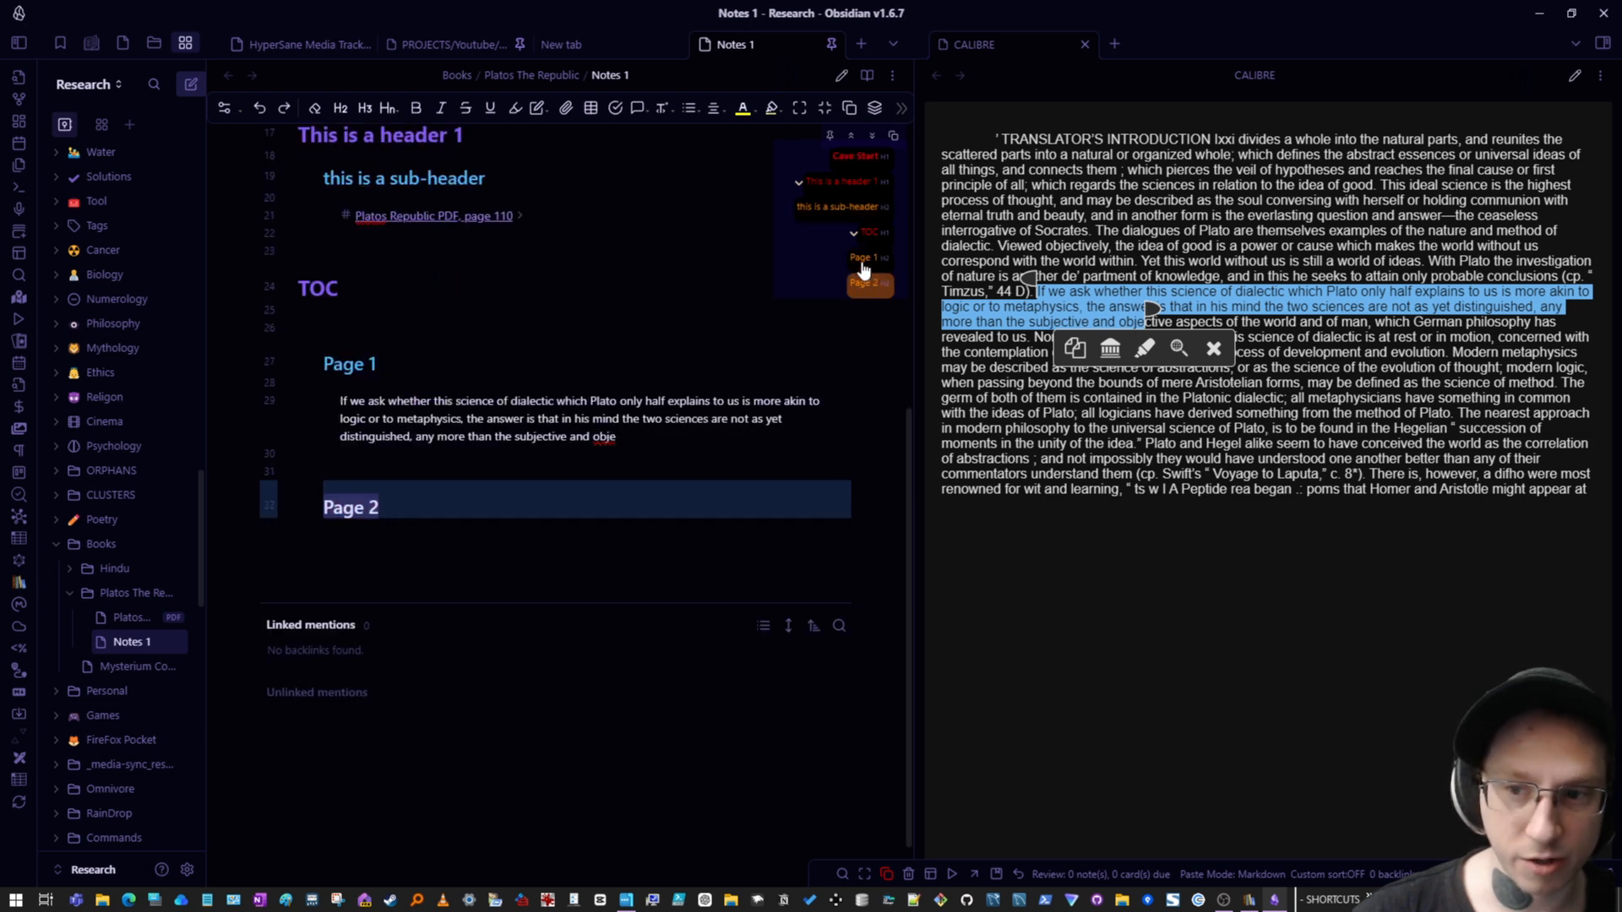
{"action": "left_click", "coordinate": [862, 263]}
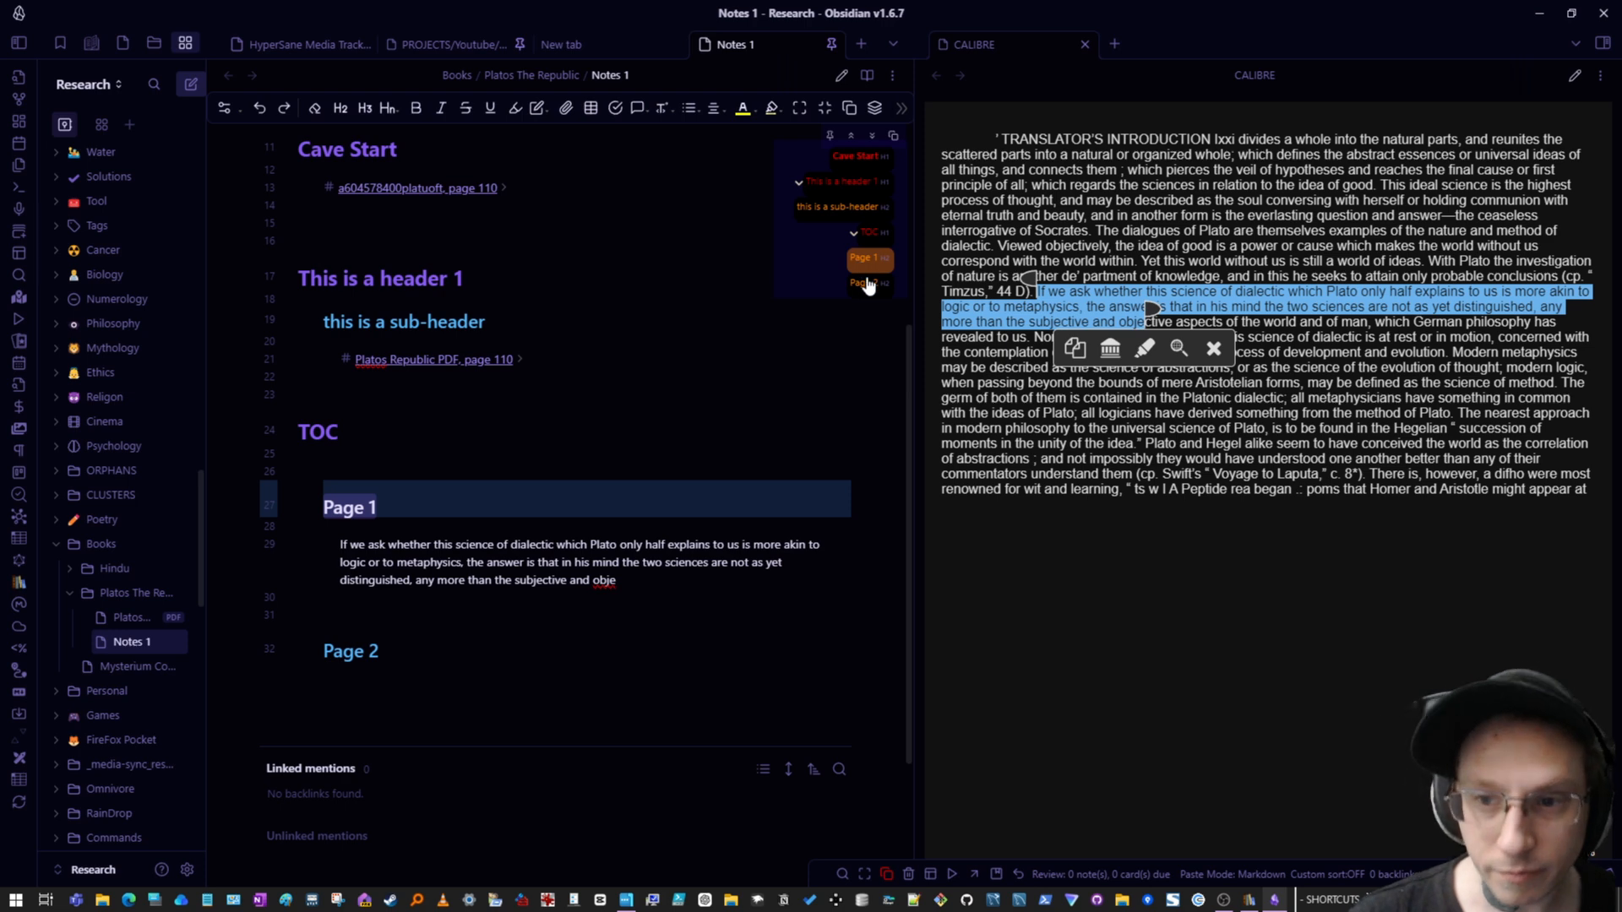
{"action": "left_click", "coordinate": [871, 283]}
{"action": "left_click", "coordinate": [862, 264]}
- Close the Calibre reading pane
{"action": "left_click", "coordinate": [483, 591]}
{"action": "left_click", "coordinate": [488, 578]}
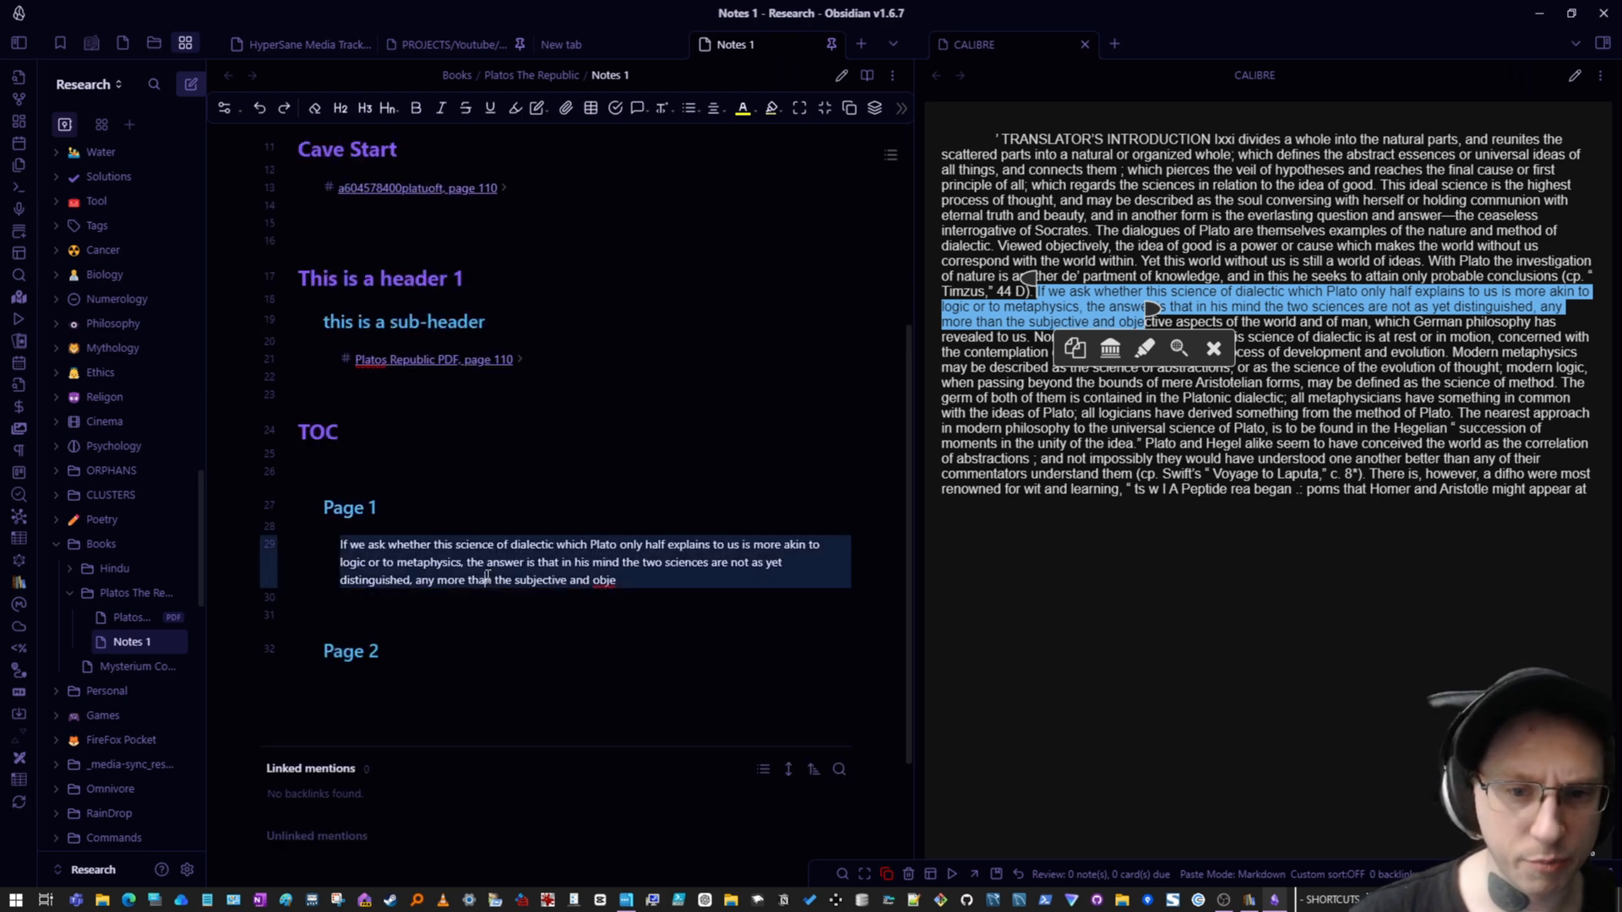
{"action": "left_click", "coordinate": [463, 591]}
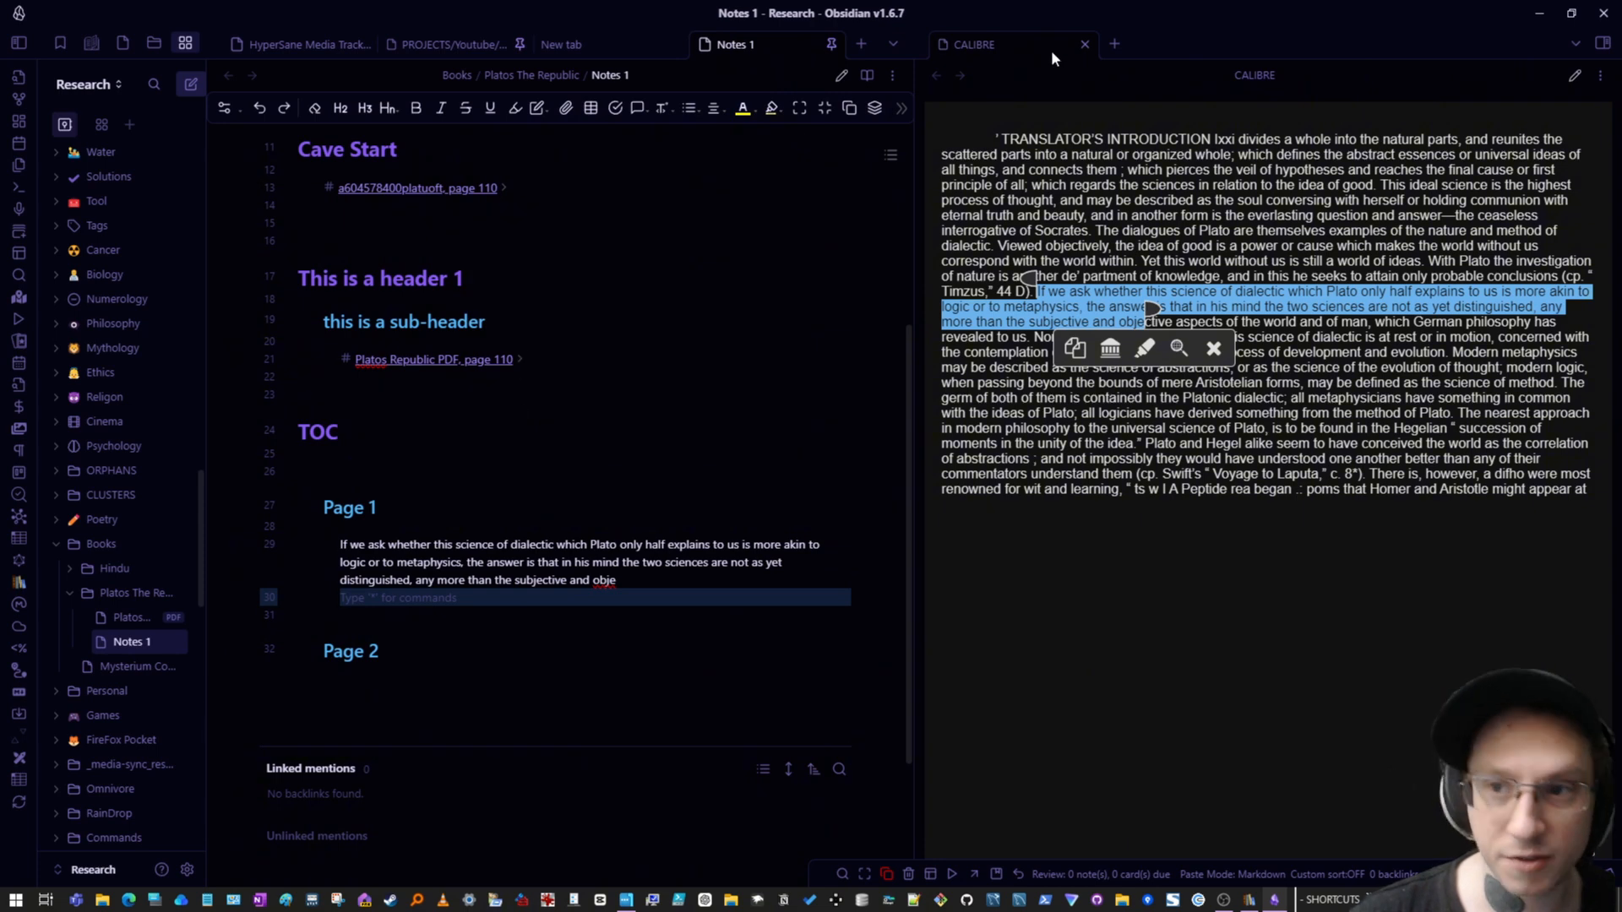
{"action": "left_click", "coordinate": [1085, 44]}
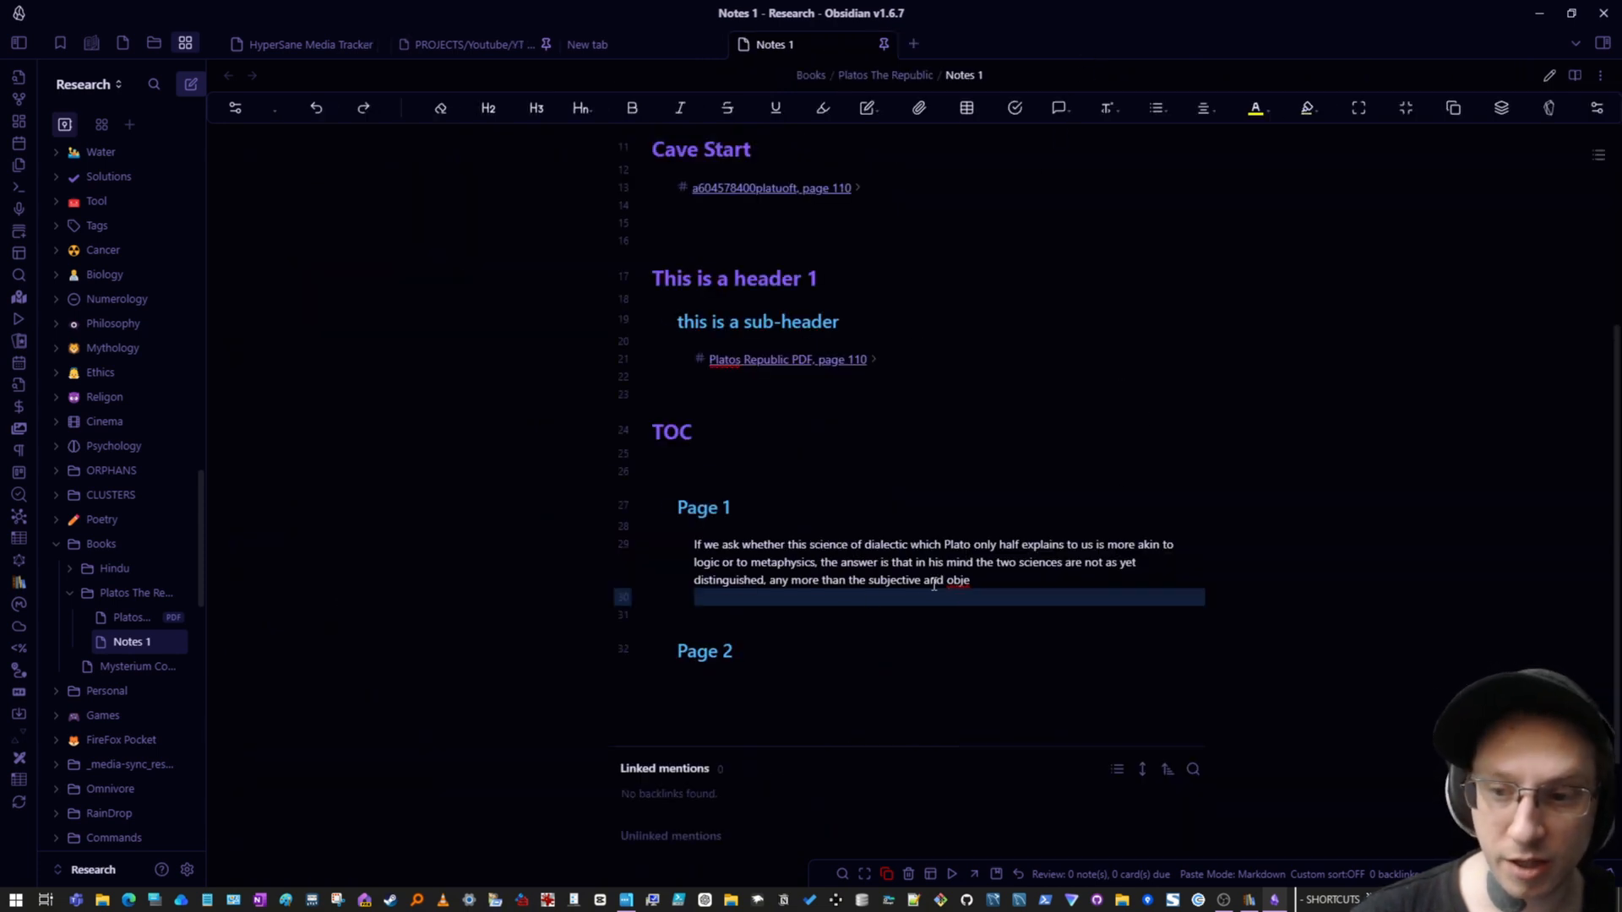
{"action": "left_click", "coordinate": [976, 597]}
{"action": "key", "text": "Down"}
{"action": "key", "text": "Down"}
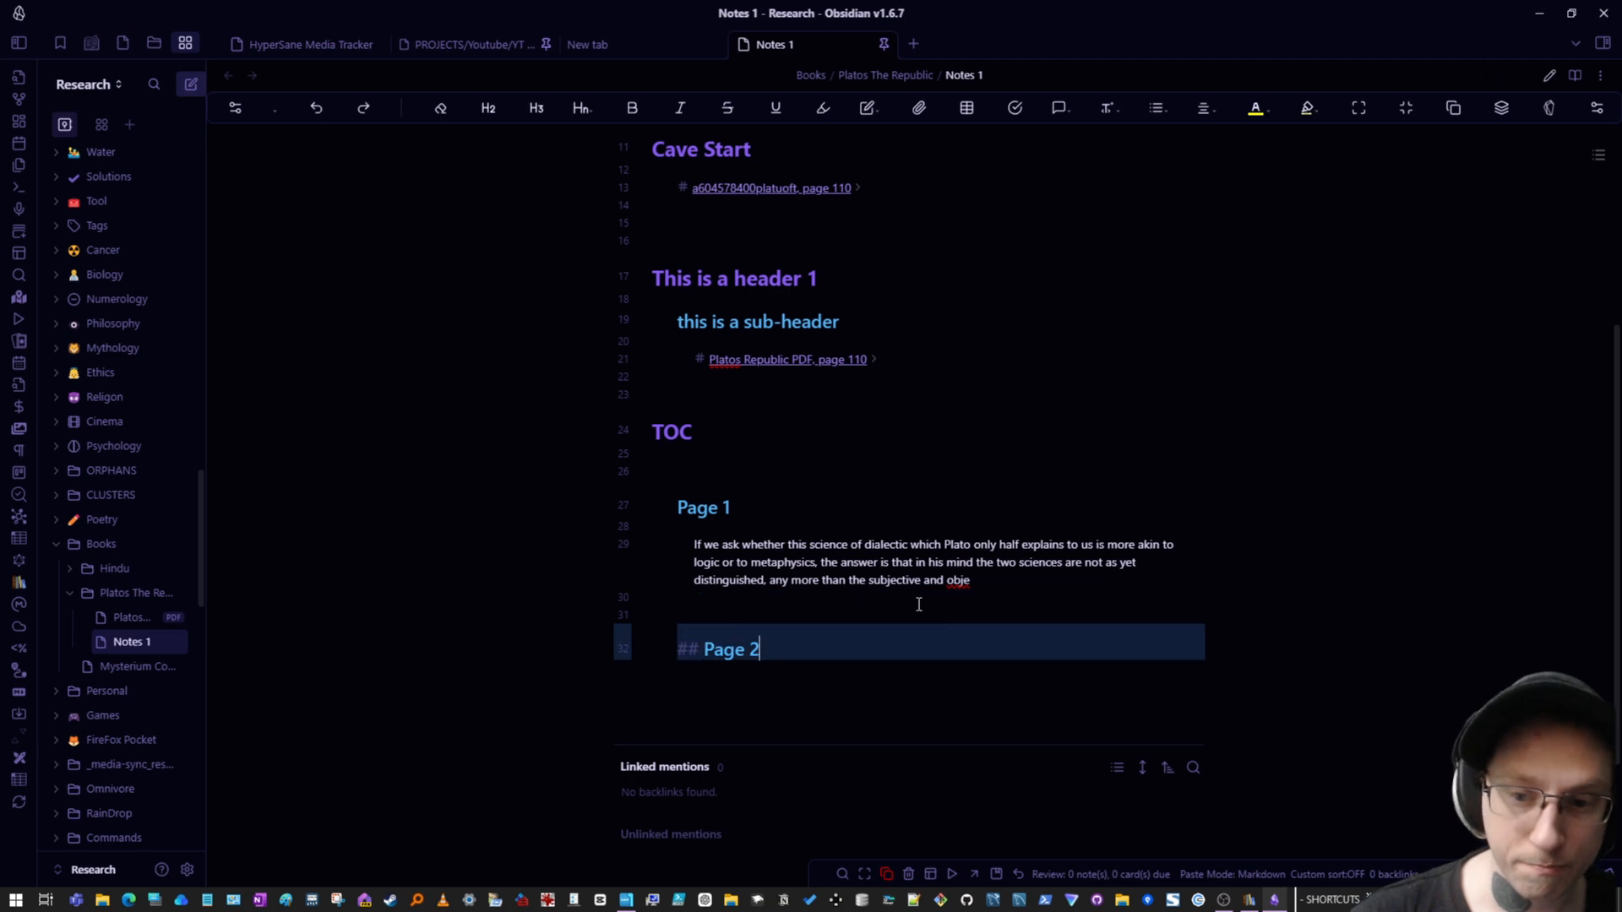
{"action": "key", "text": "Up"}
{"action": "key", "text": "Up"}
{"action": "key", "text": "Up"}
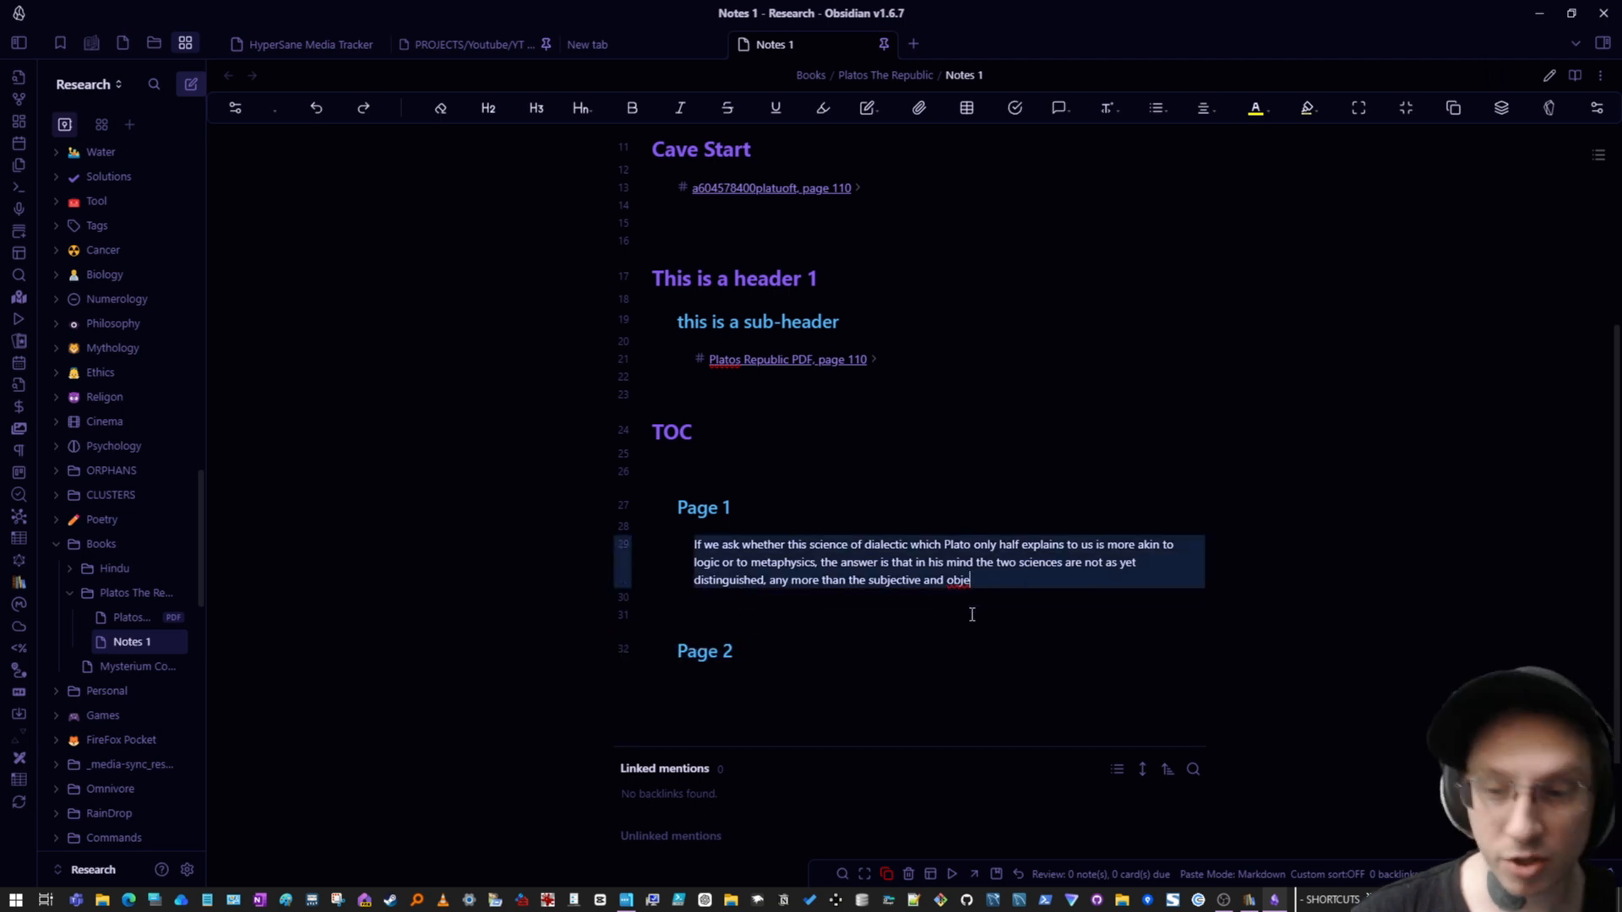
{"action": "left_click", "coordinate": [968, 601]}
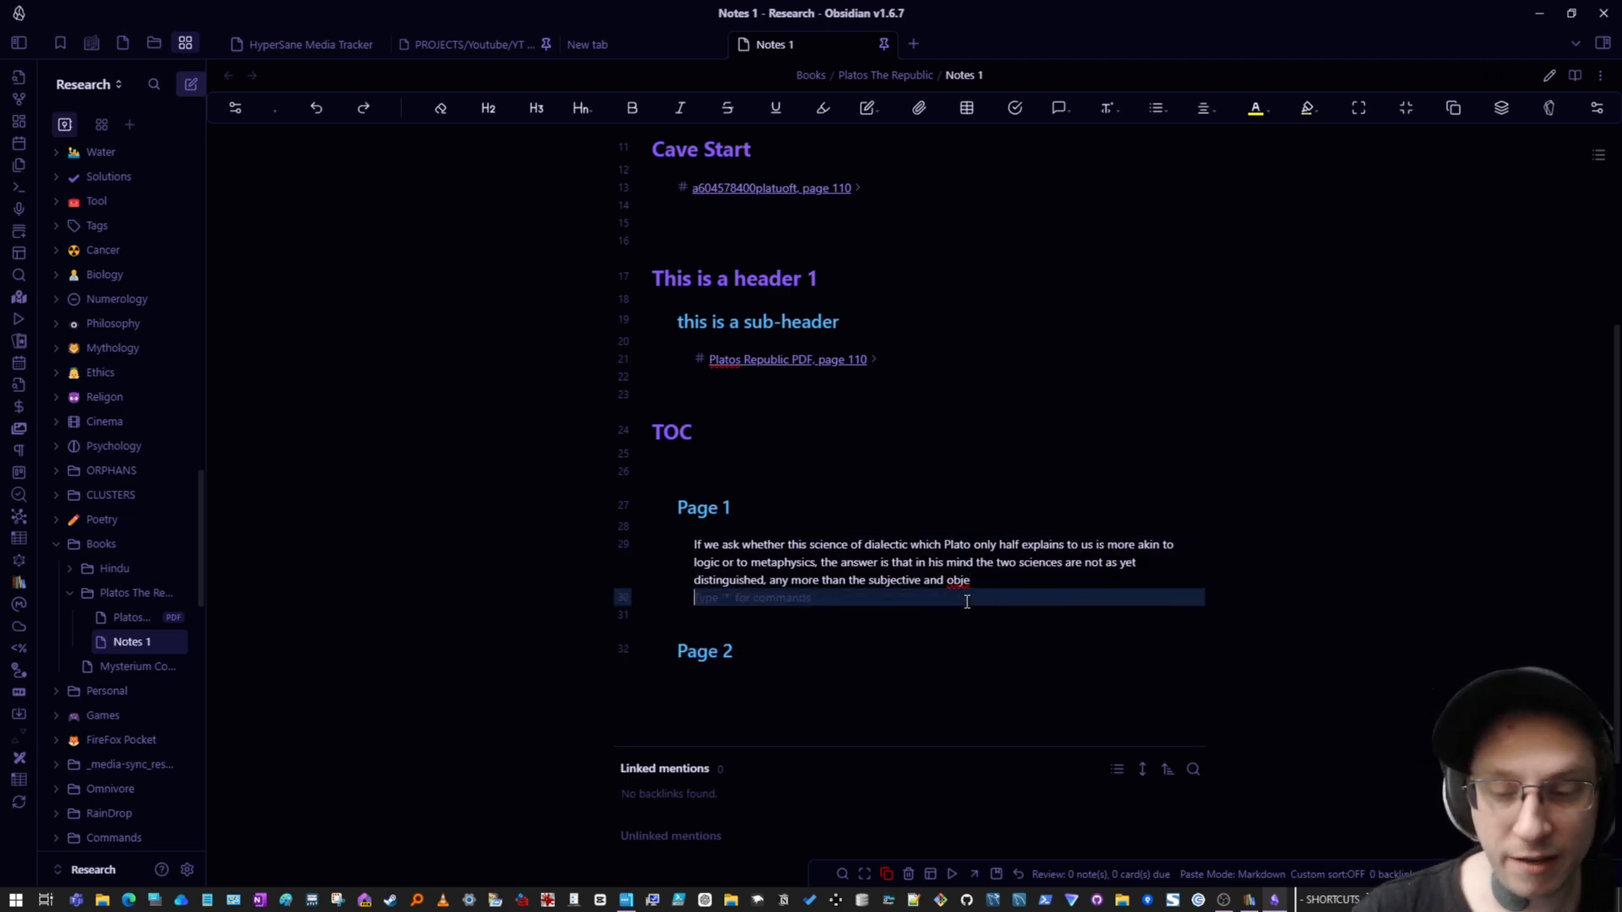
{"action": "left_click", "coordinate": [929, 620]}
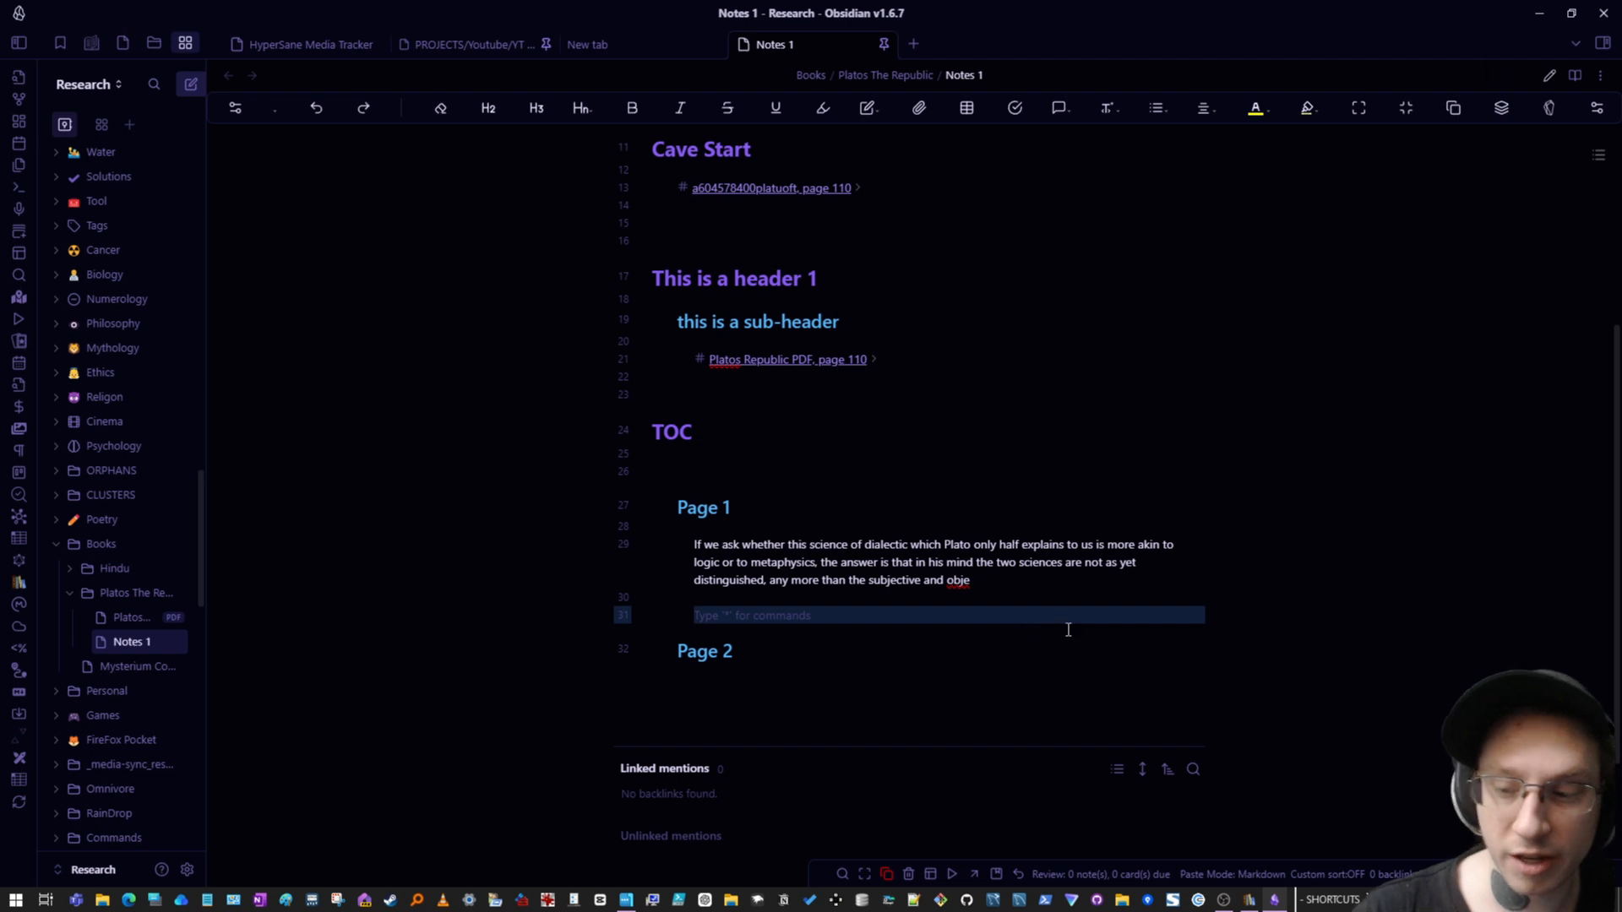
{"action": "left_click", "coordinate": [1223, 900]}
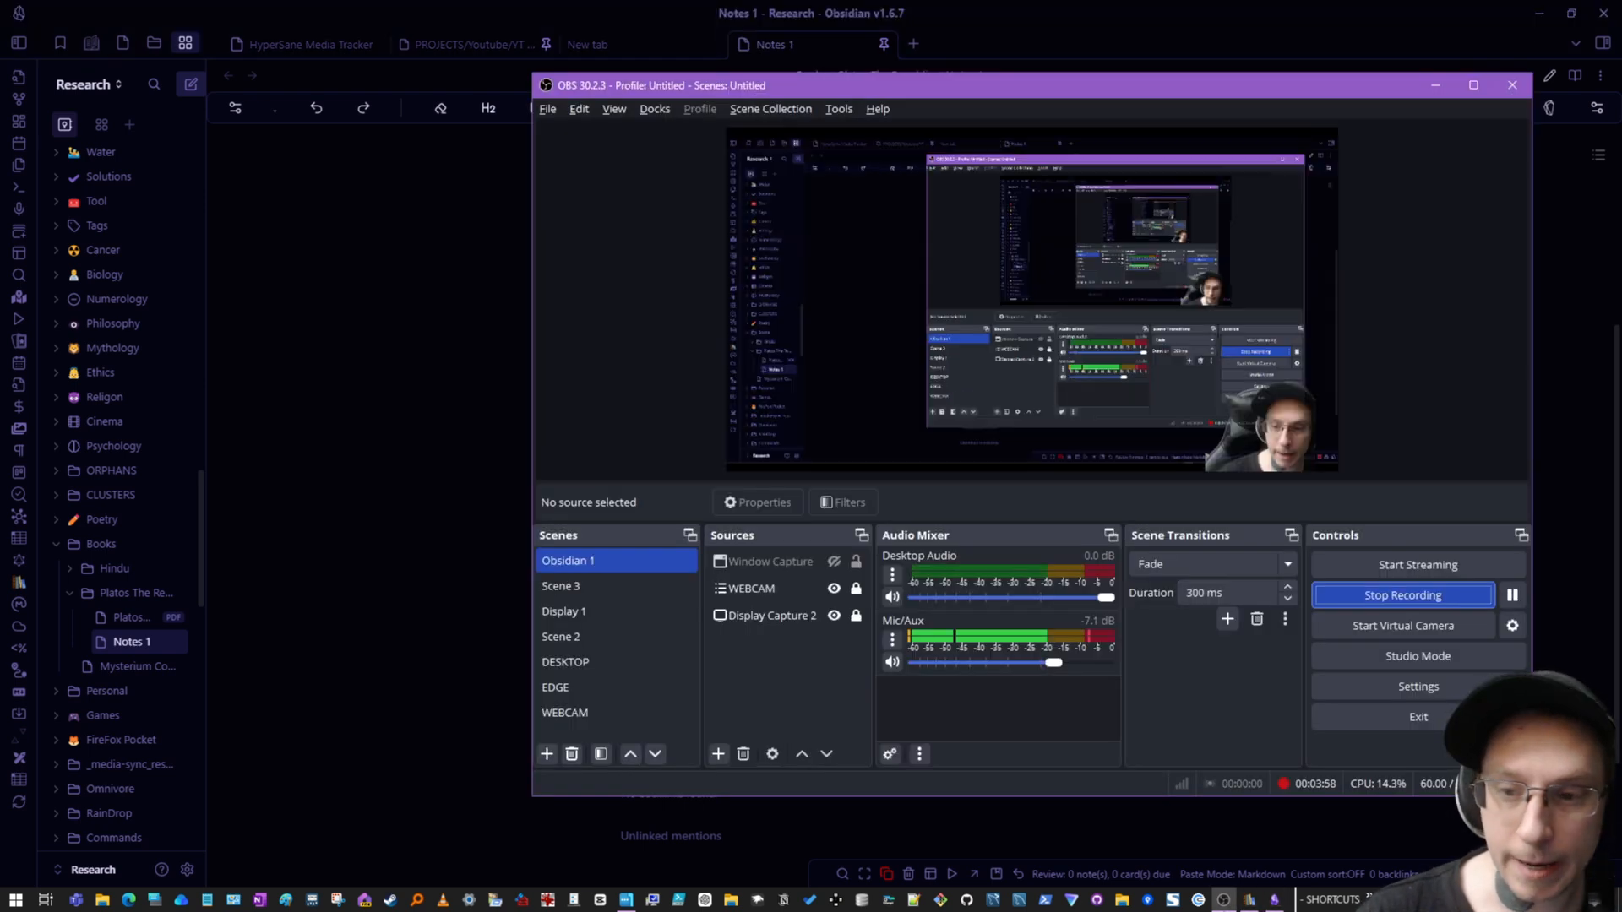